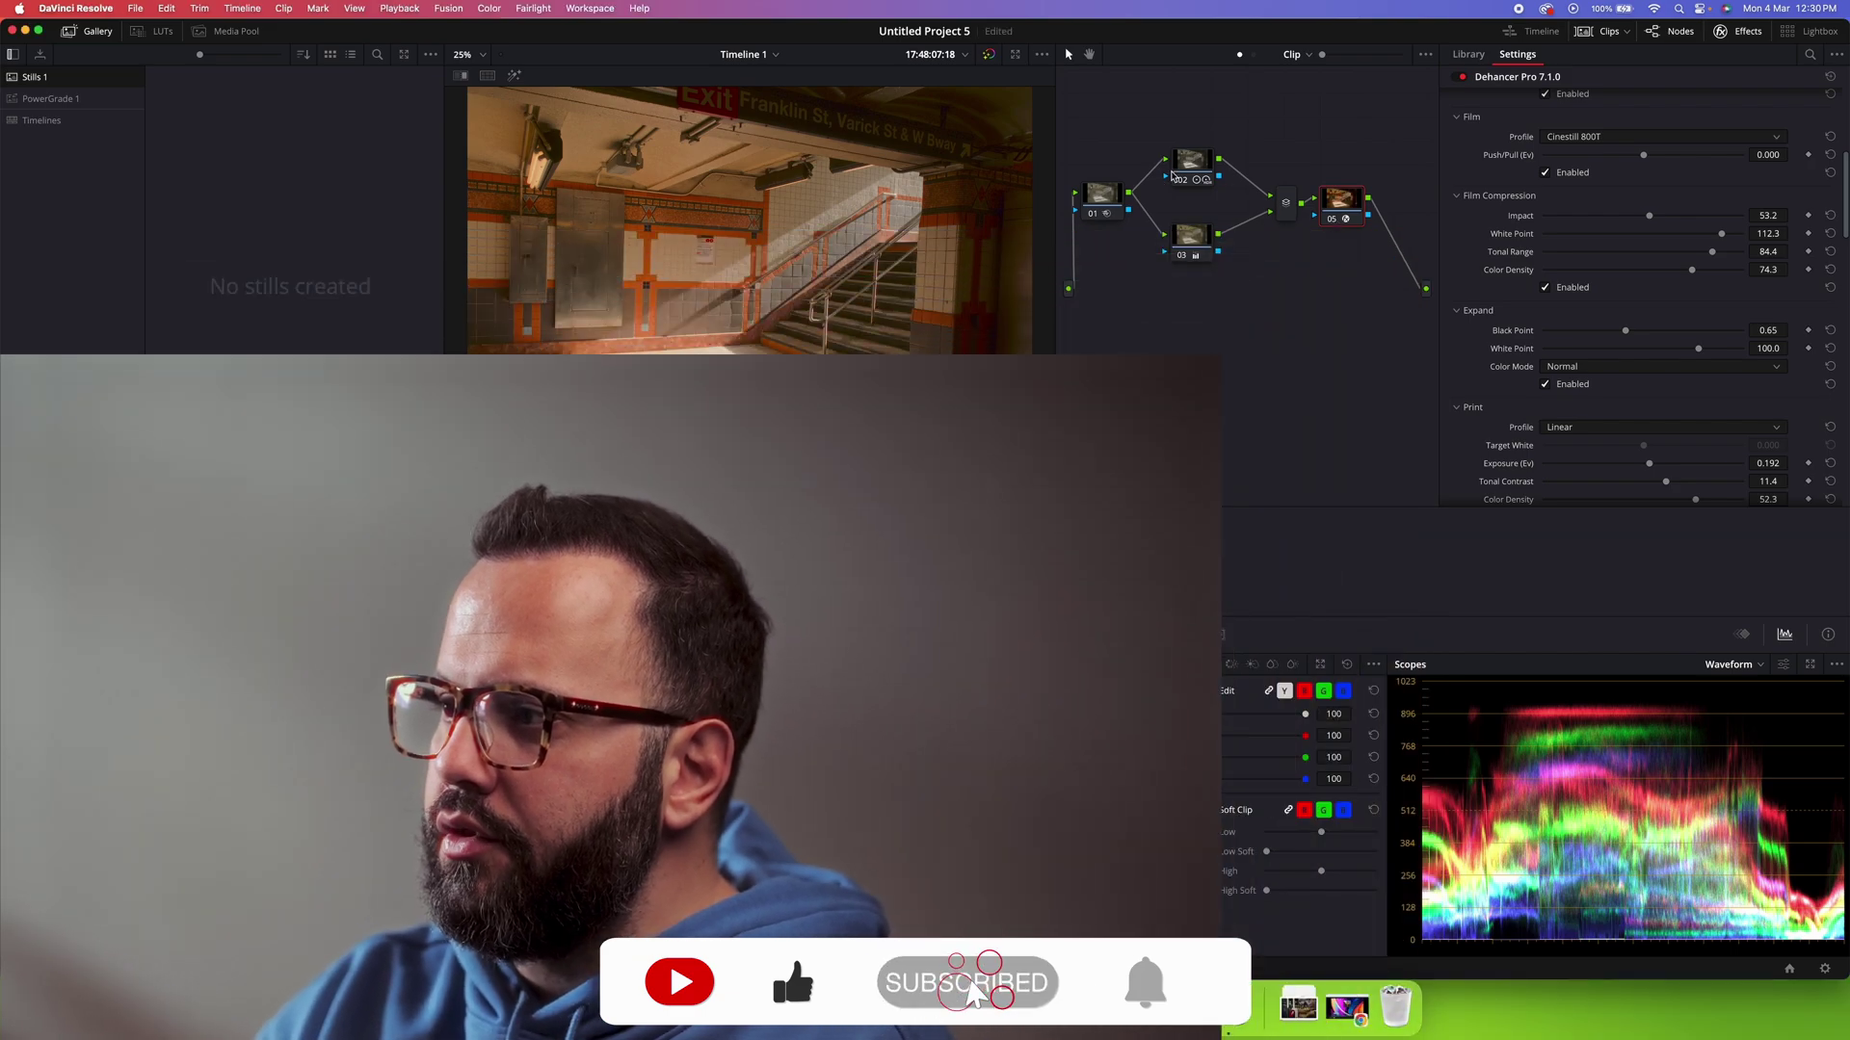
Step: Bypass grading node 02 to preview the subway clip without its warm film grade
left_click(1182, 181)
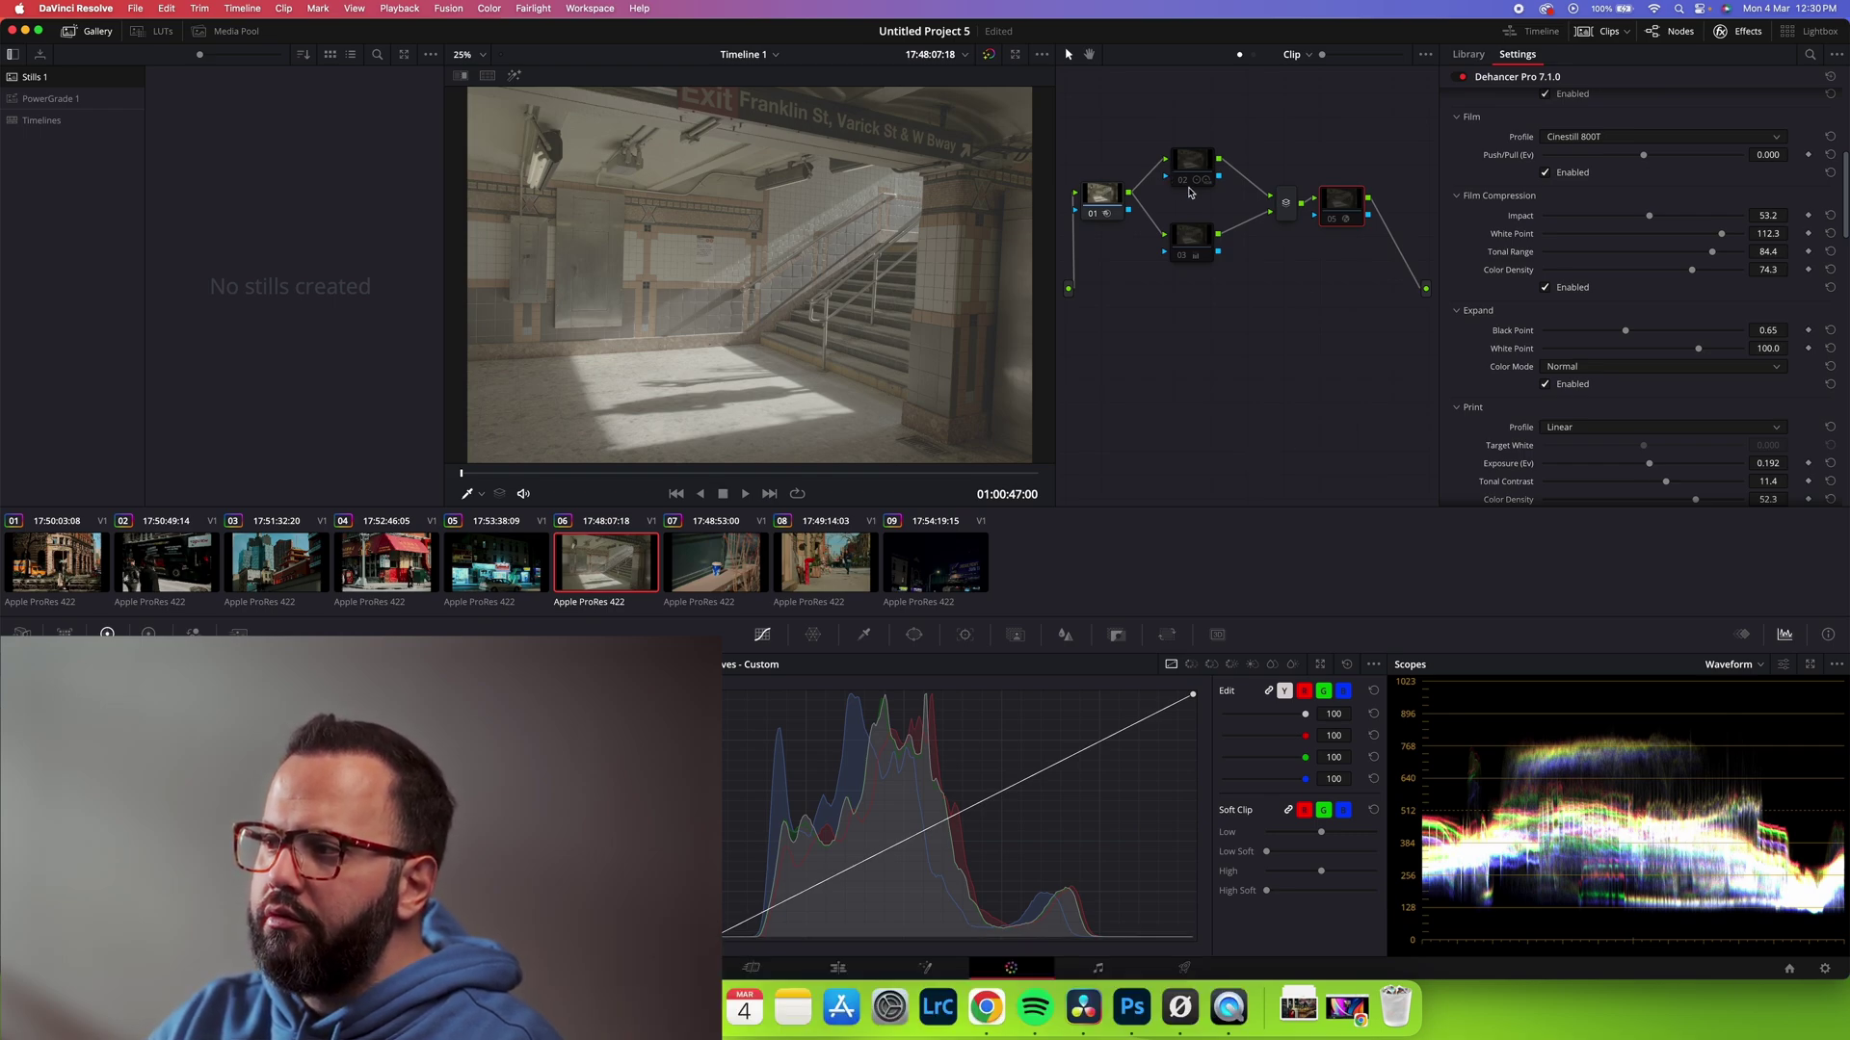
Step: Re-enable nodes 02, 03 and the Dehancer node 05, then select node 02
left_click(1183, 181)
left_click(1182, 256)
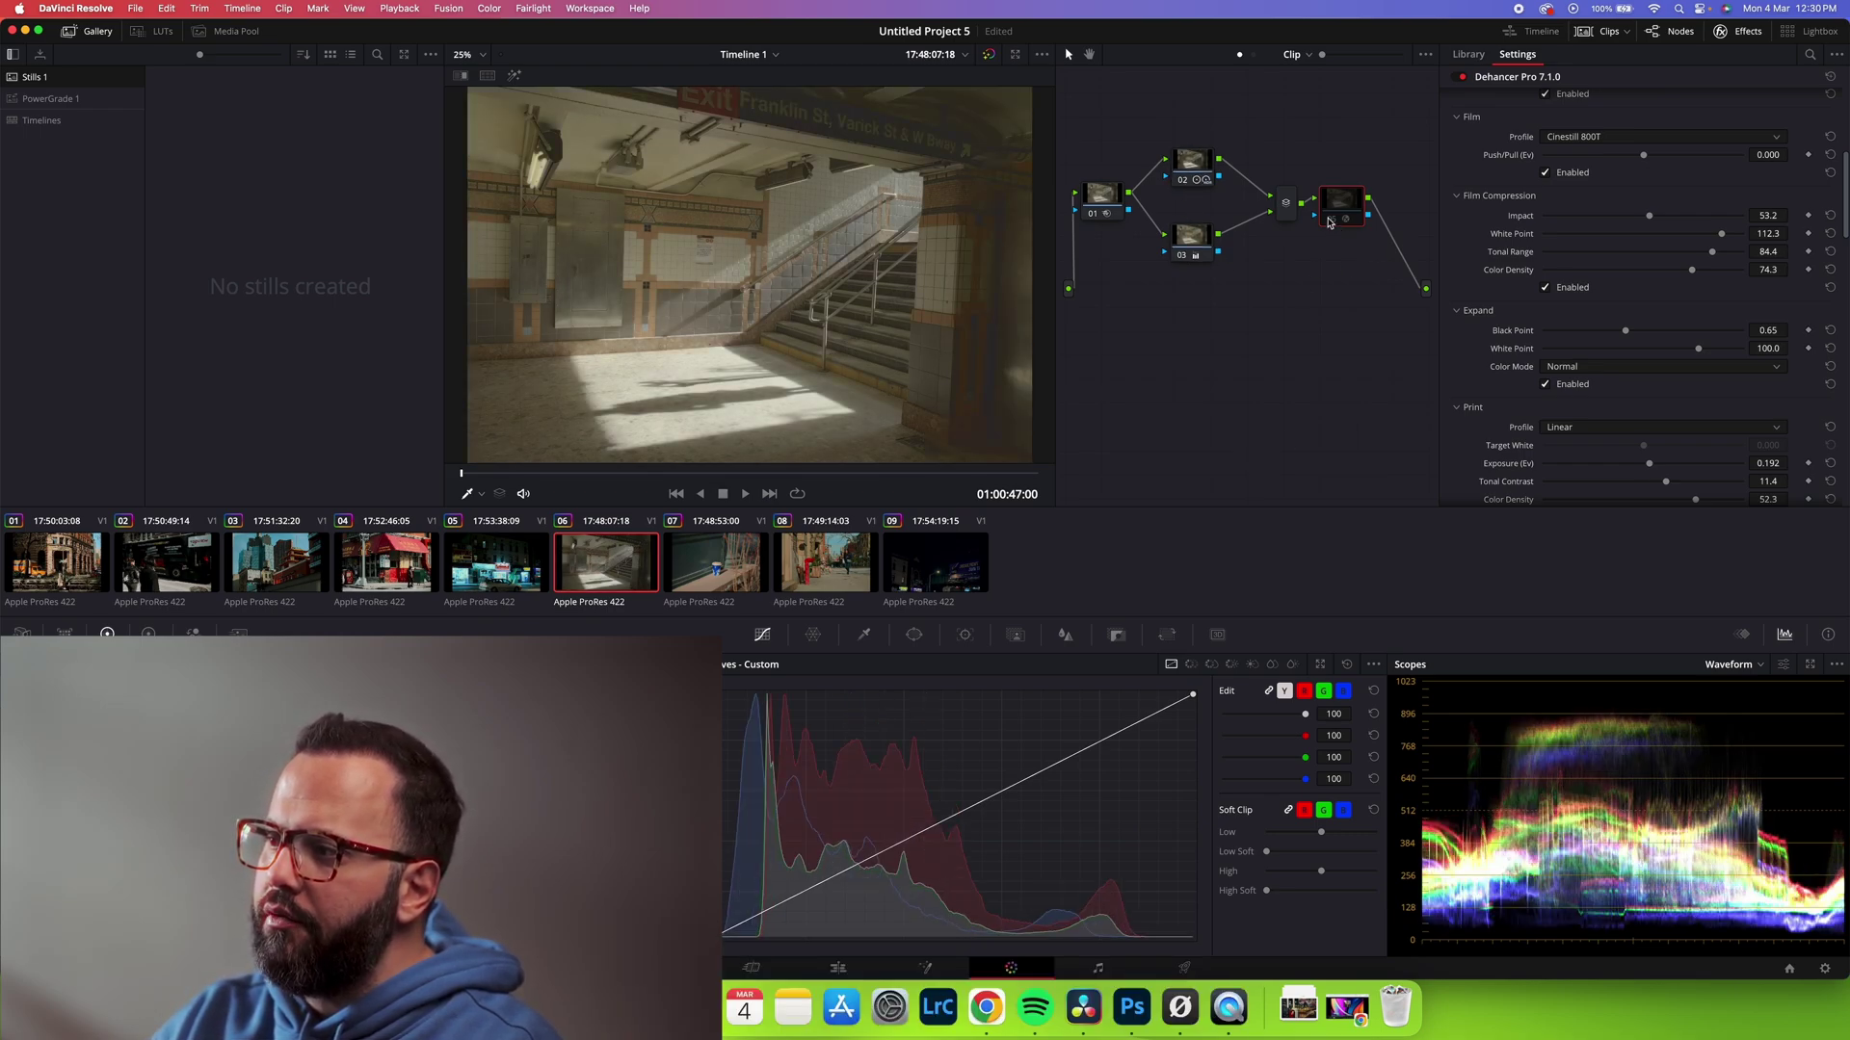
left_click(1330, 221)
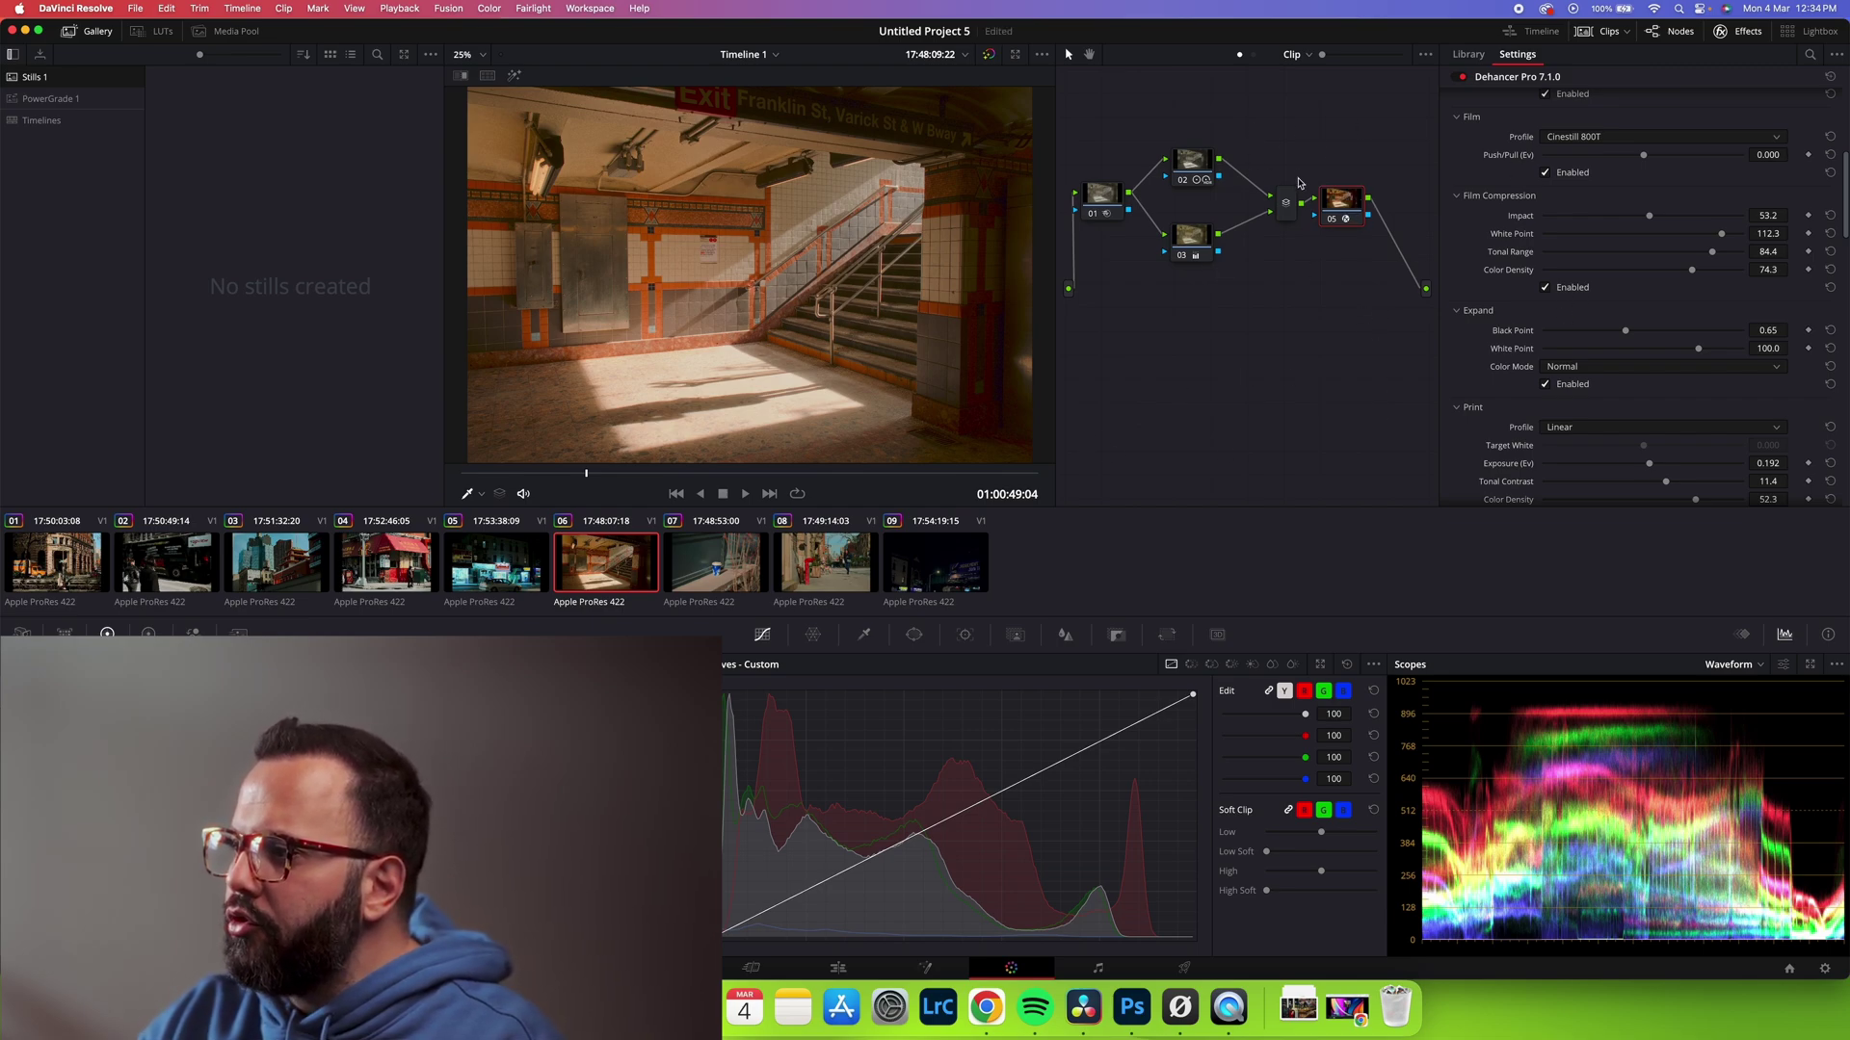
left_click(1194, 167)
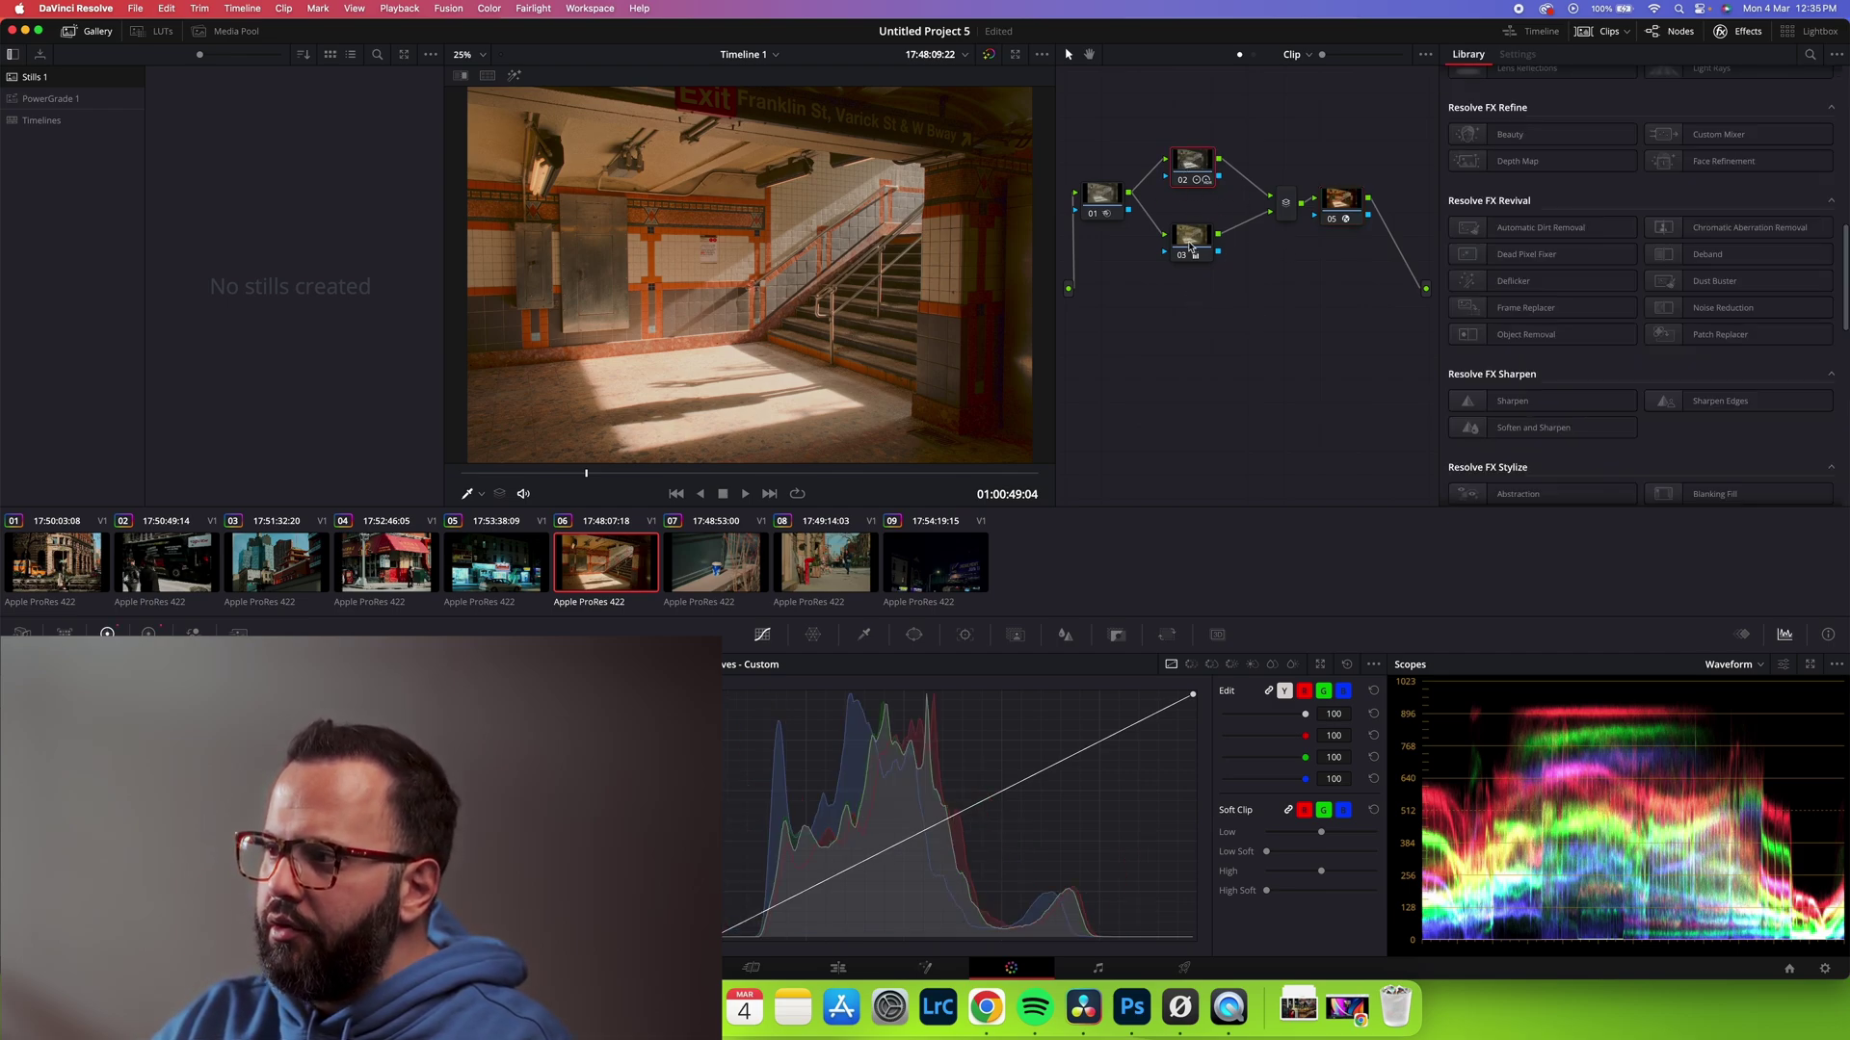
Step: Toggle nodes 02 and 03 off and on to compare their effect on the clip
left_click(1192, 237)
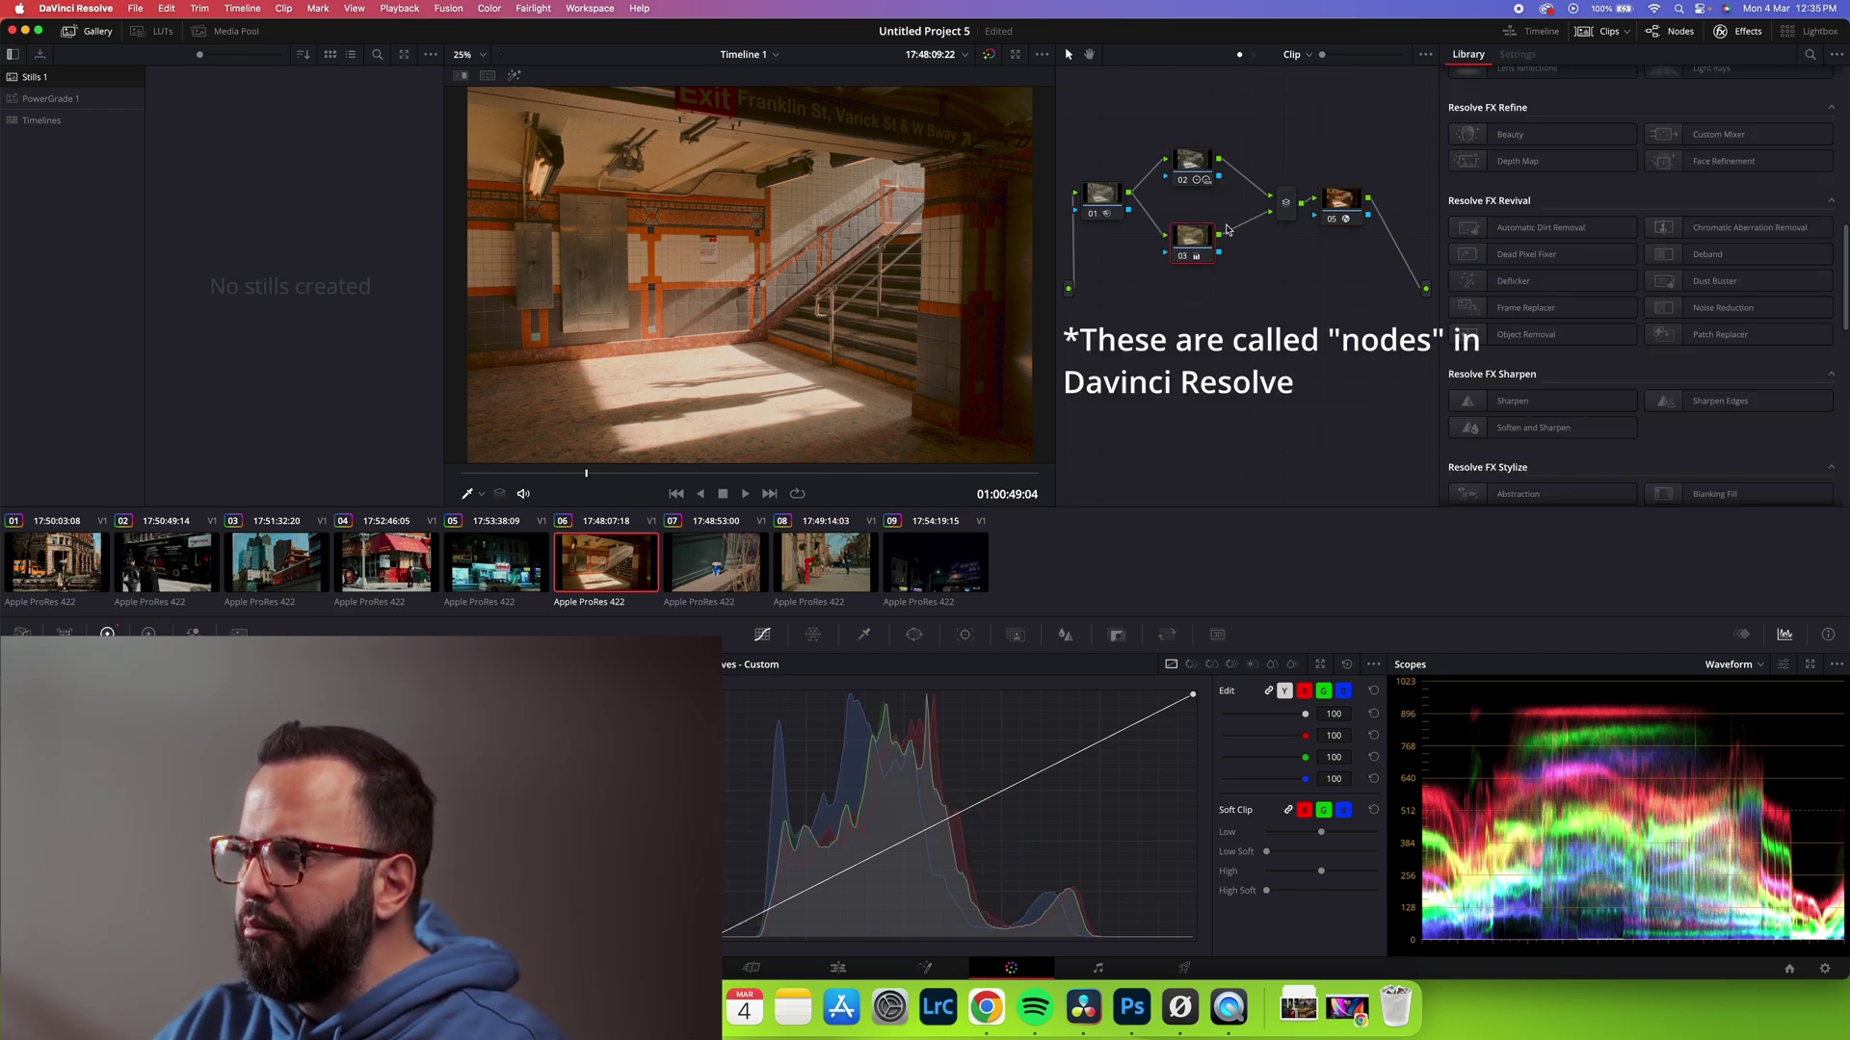
left_click(1195, 167)
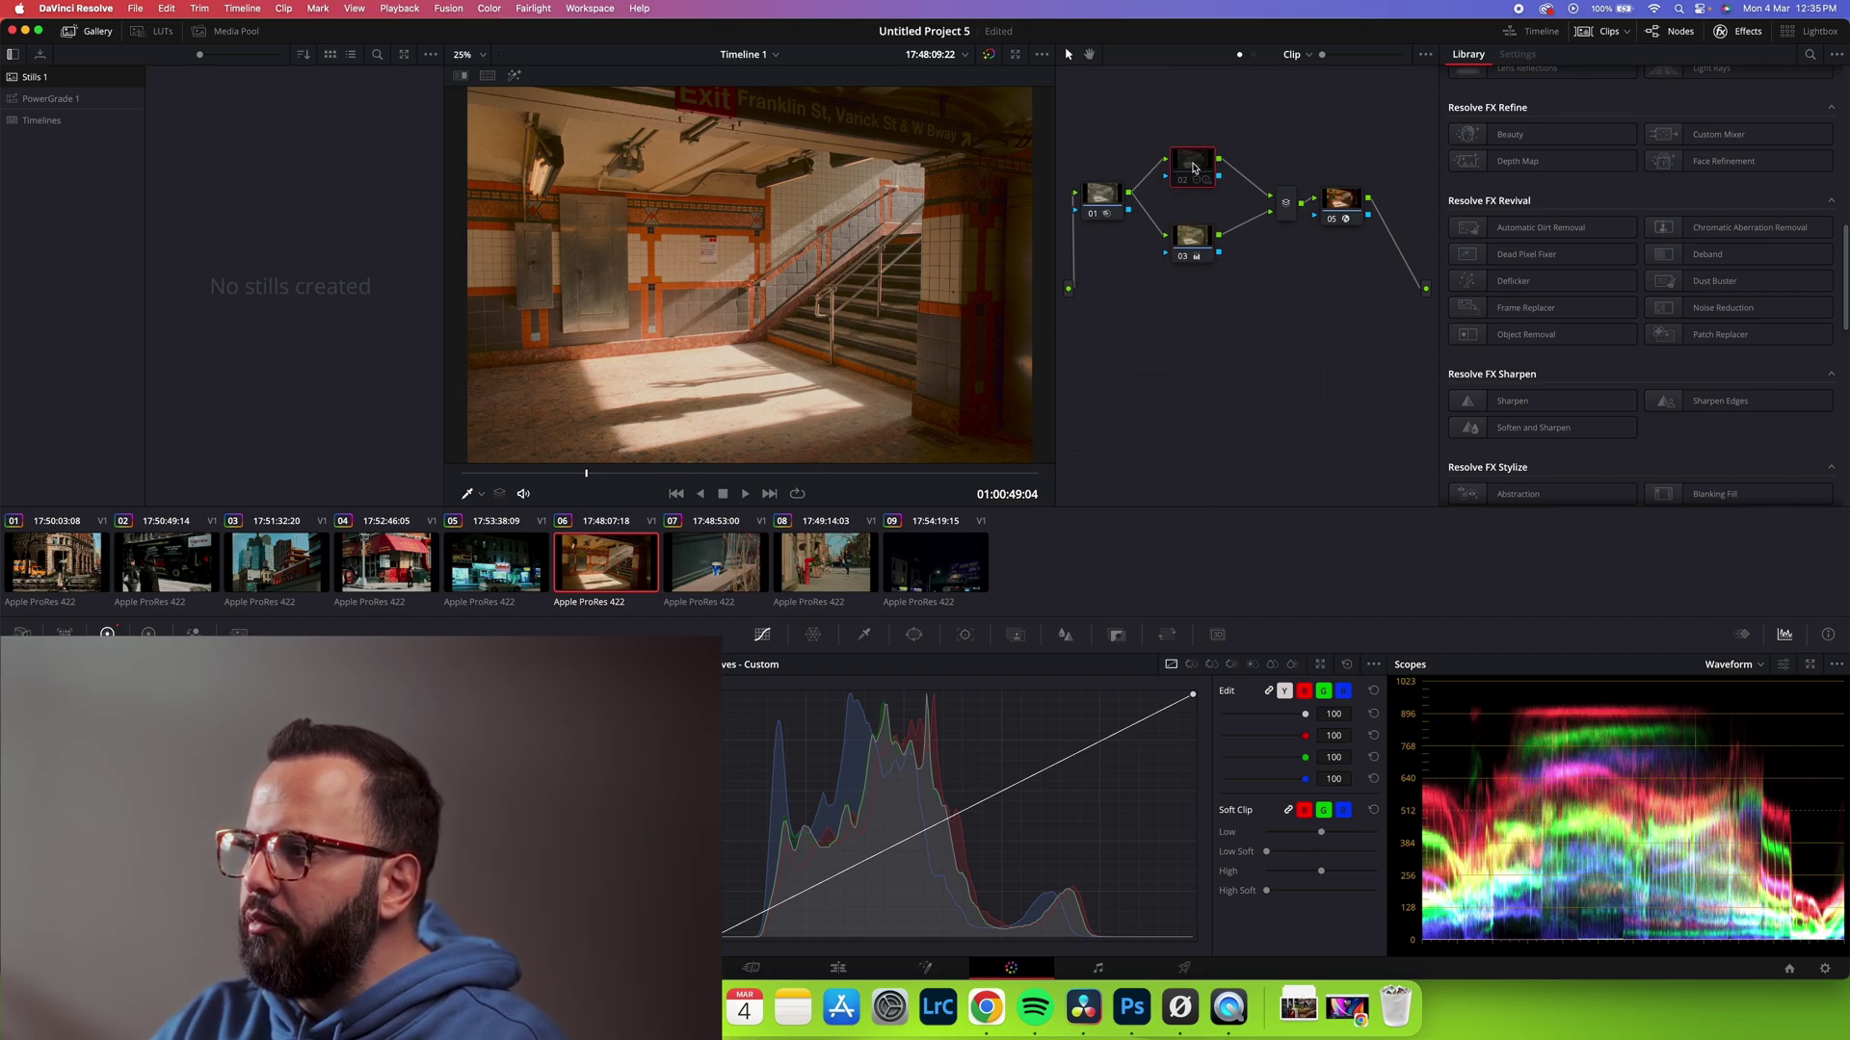
left_click(1185, 181)
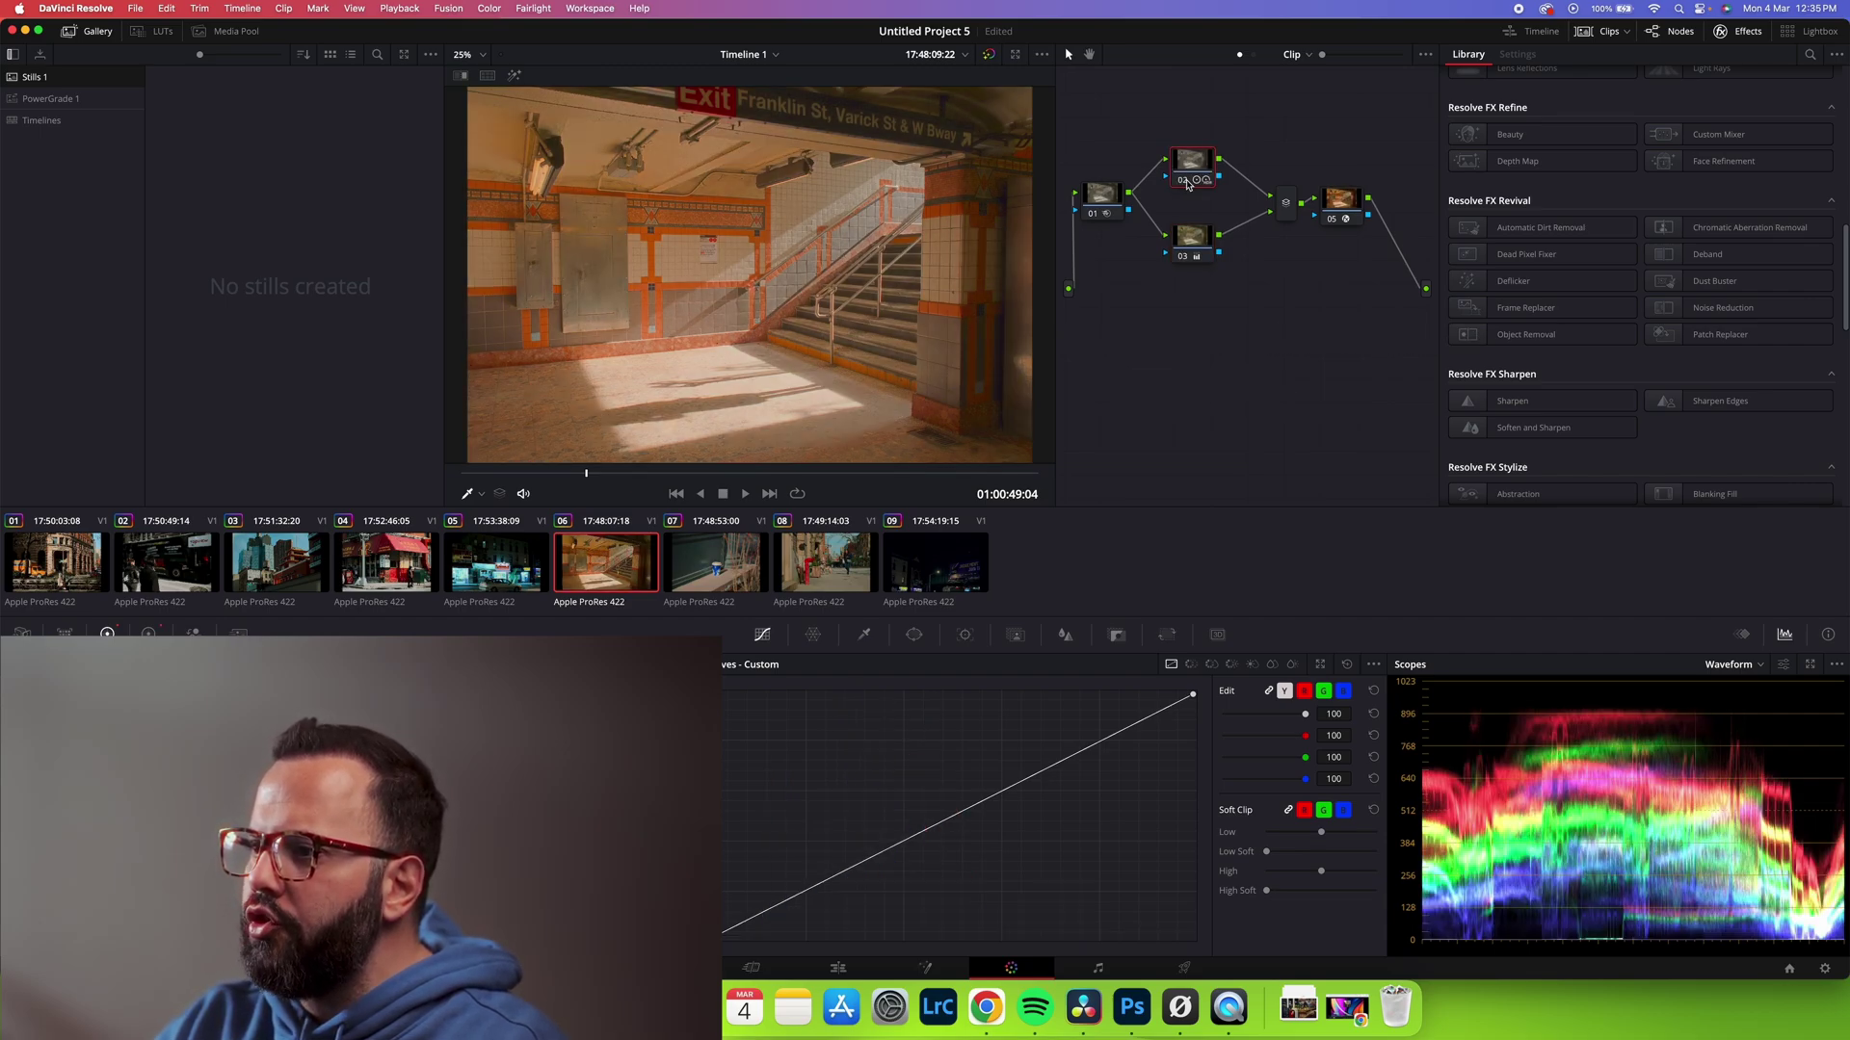
left_click(1191, 258)
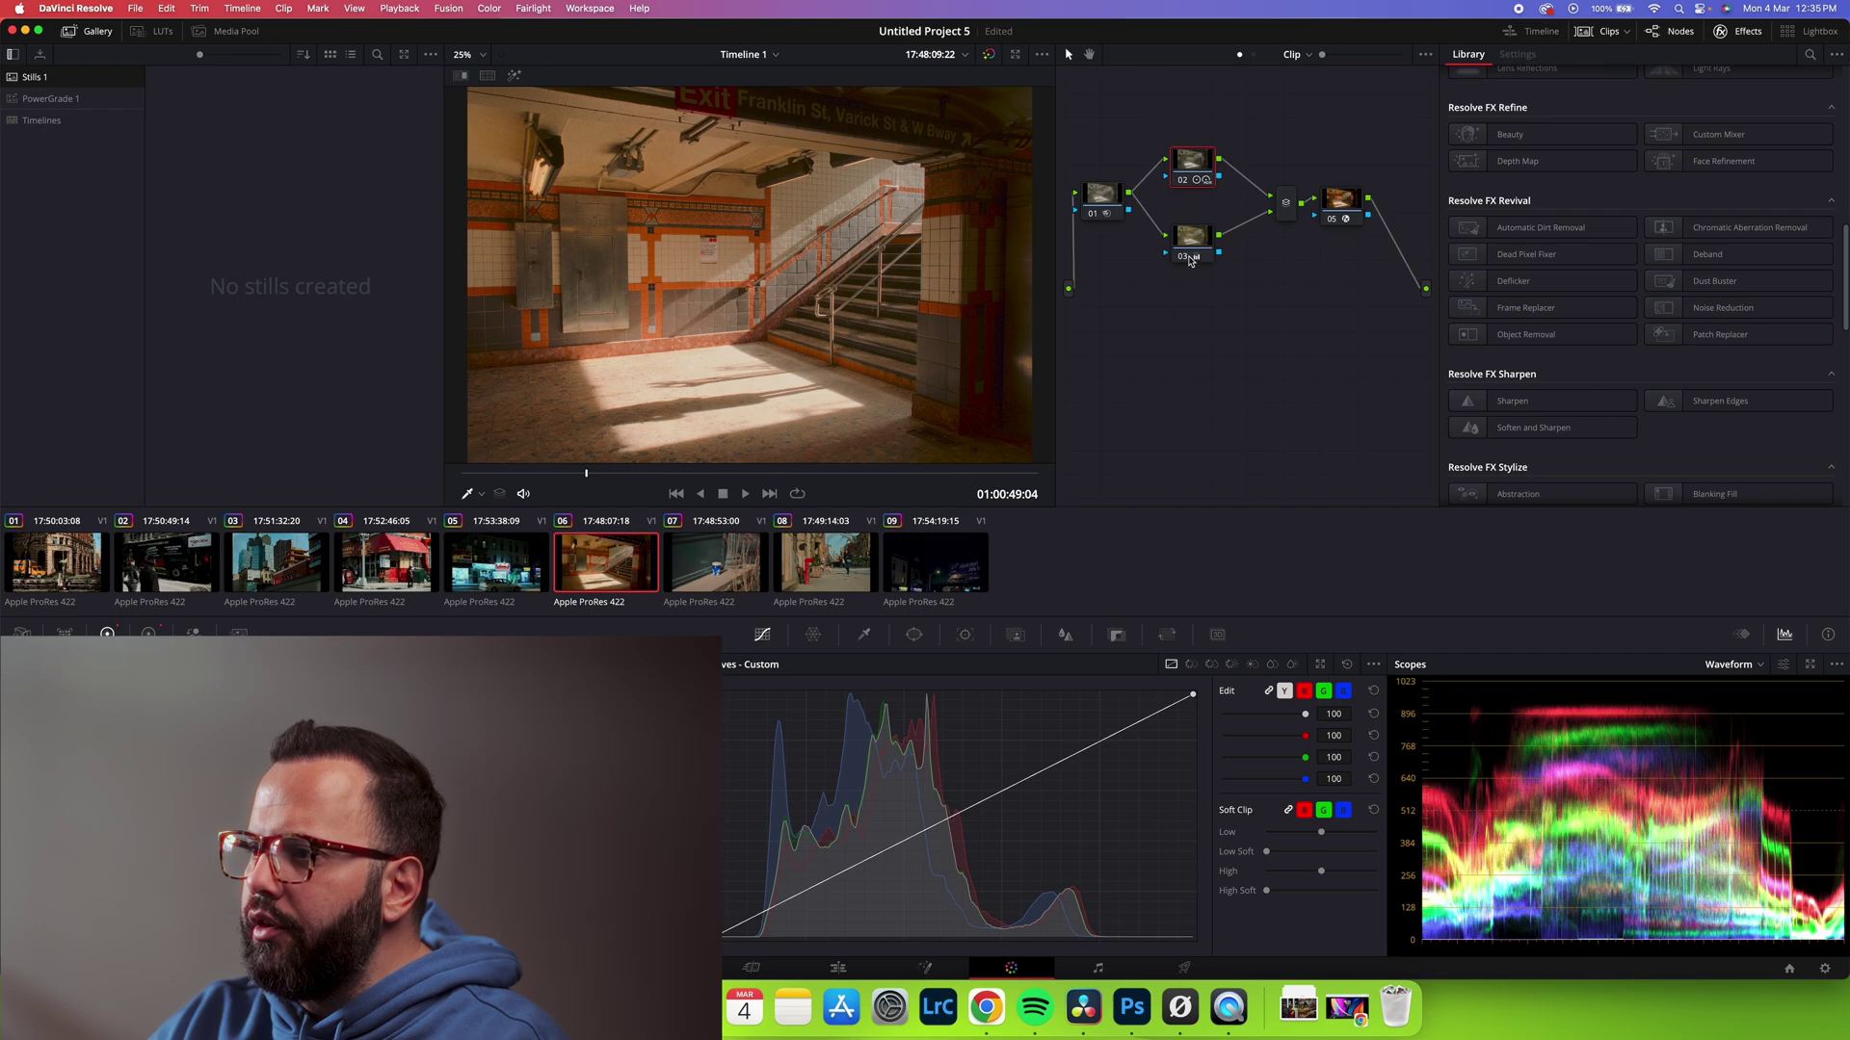
left_click(1187, 259)
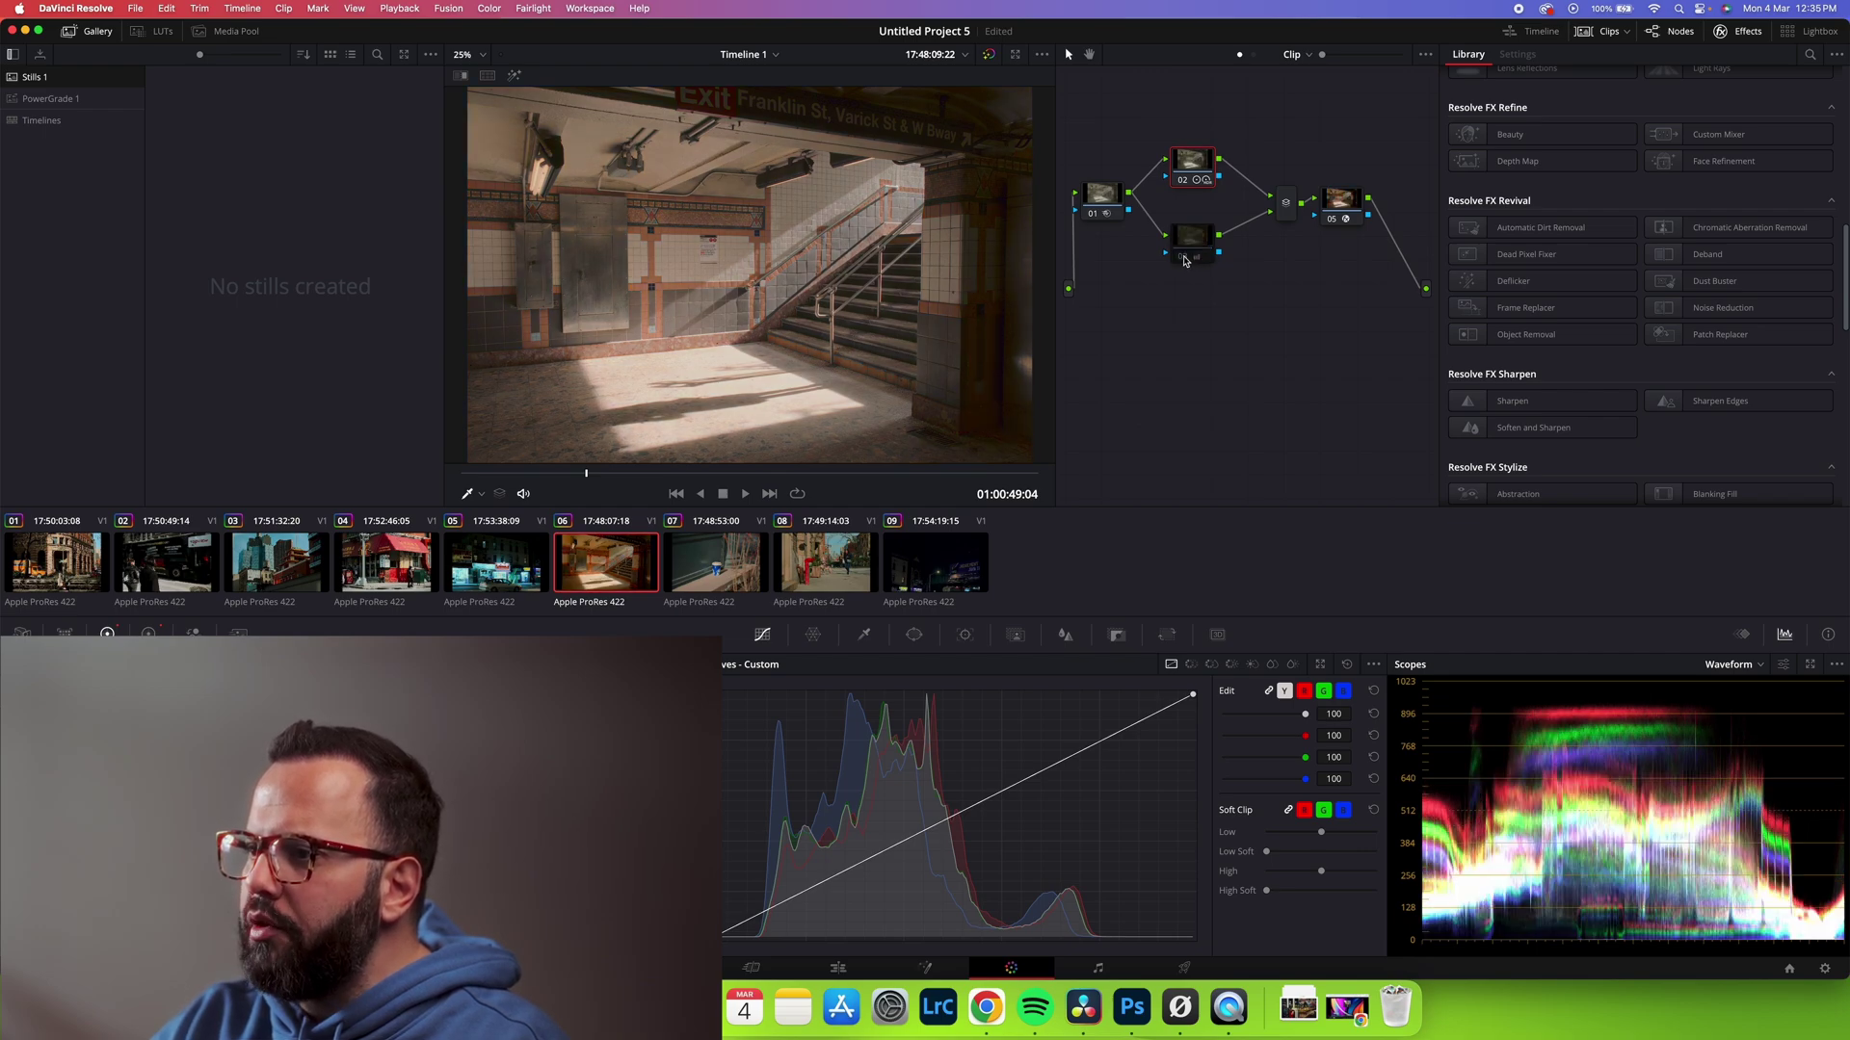
left_click(1185, 258)
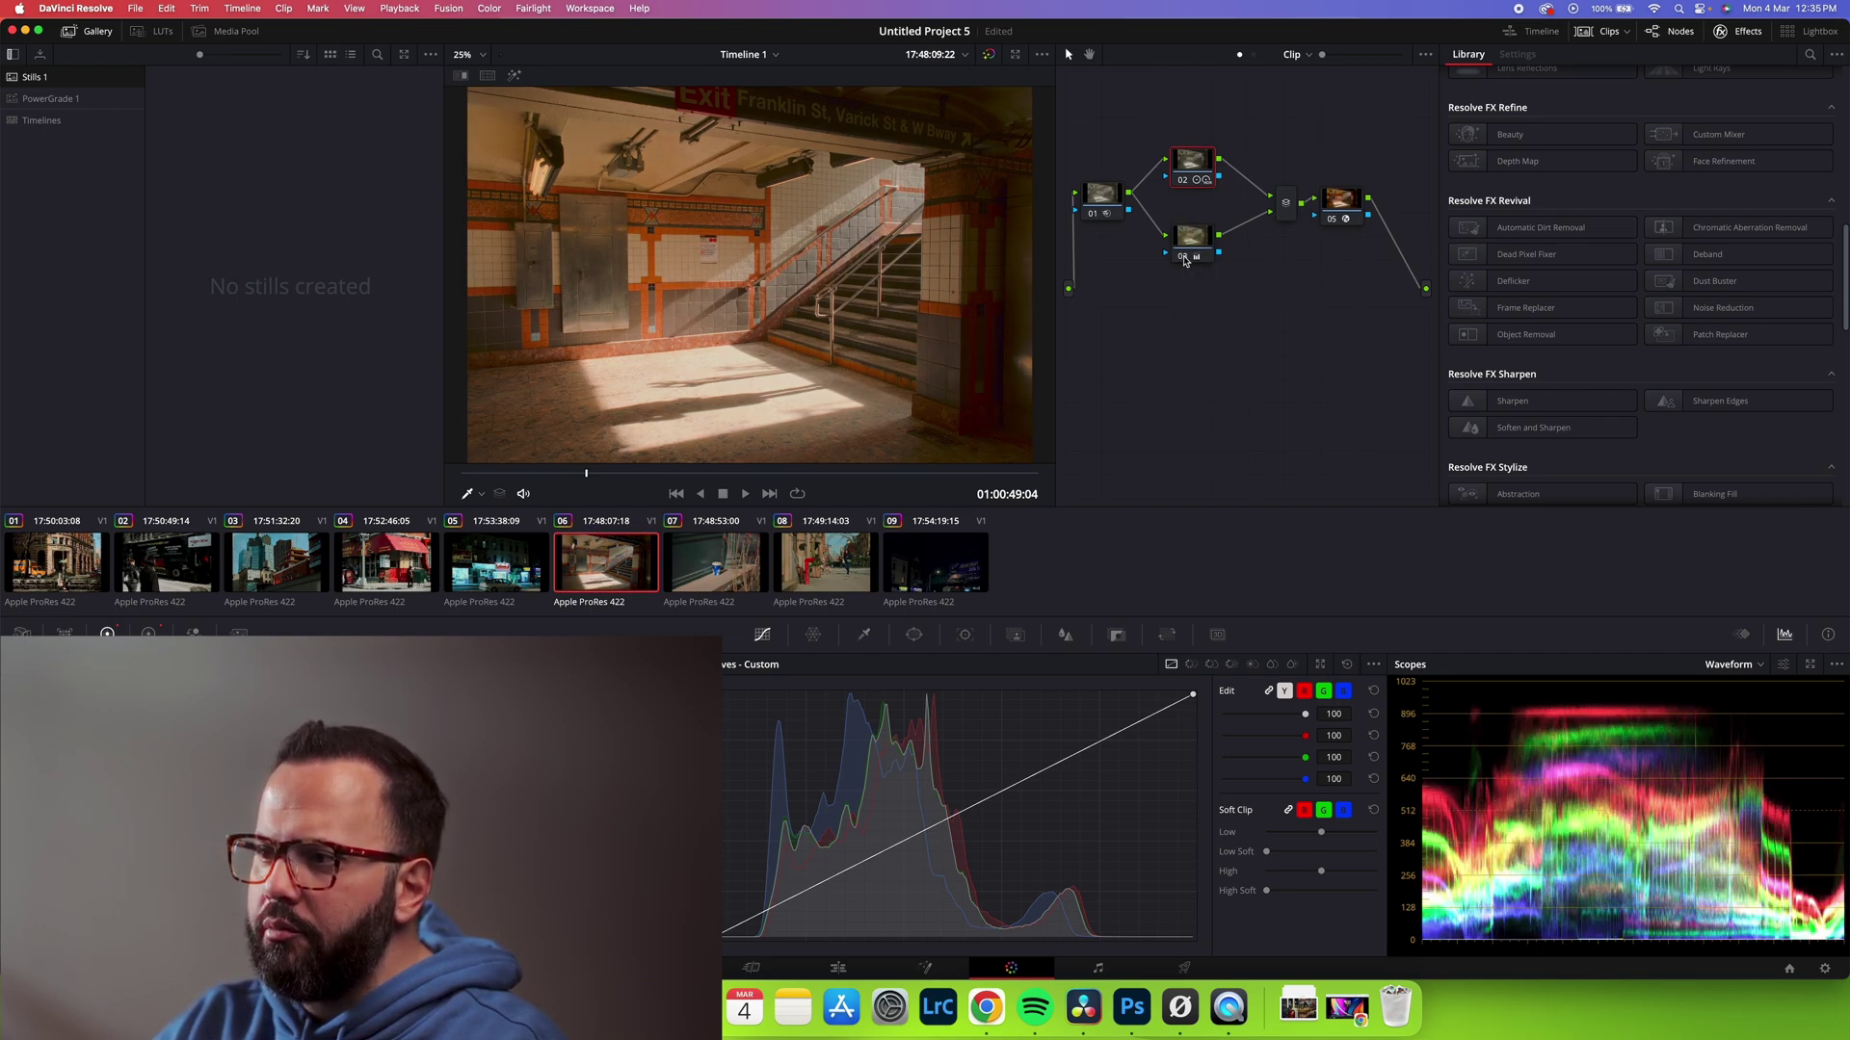
Step: Delete node 03, node 02 and the Dehancer node, leaving only node 01
left_click(1192, 234)
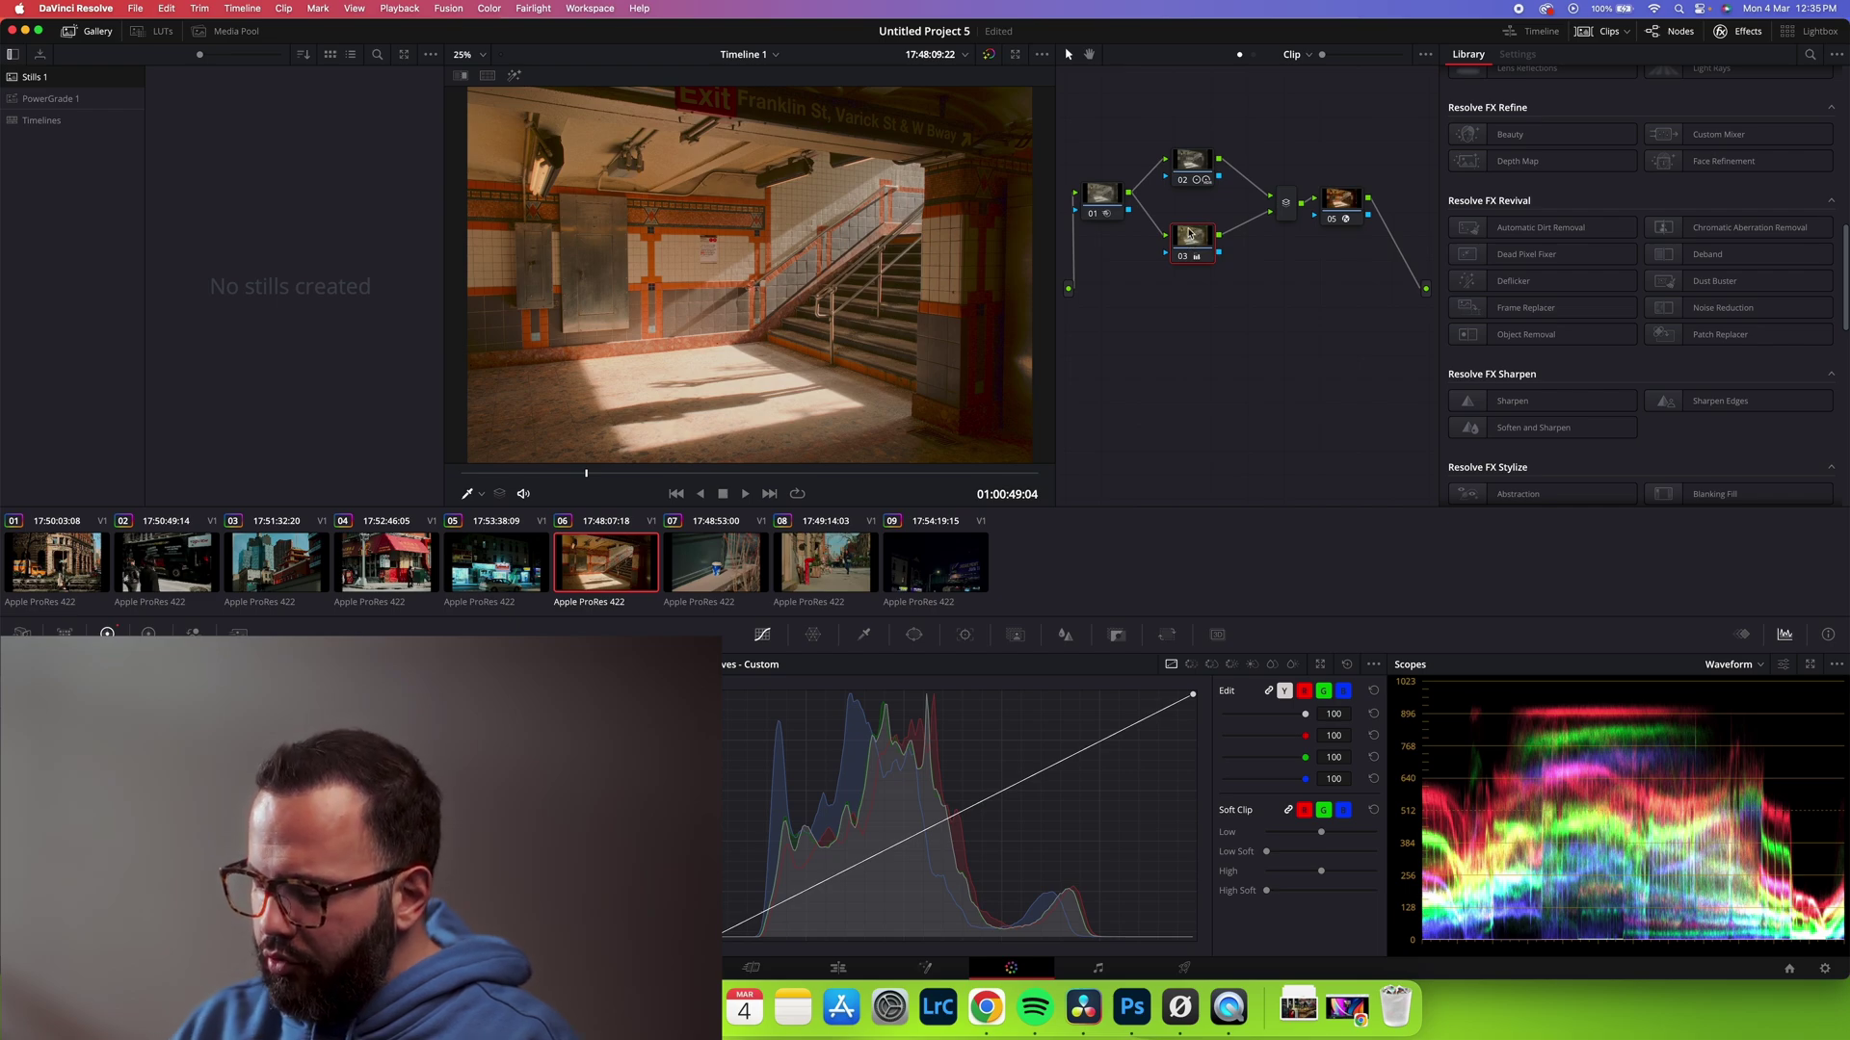
key("Delete")
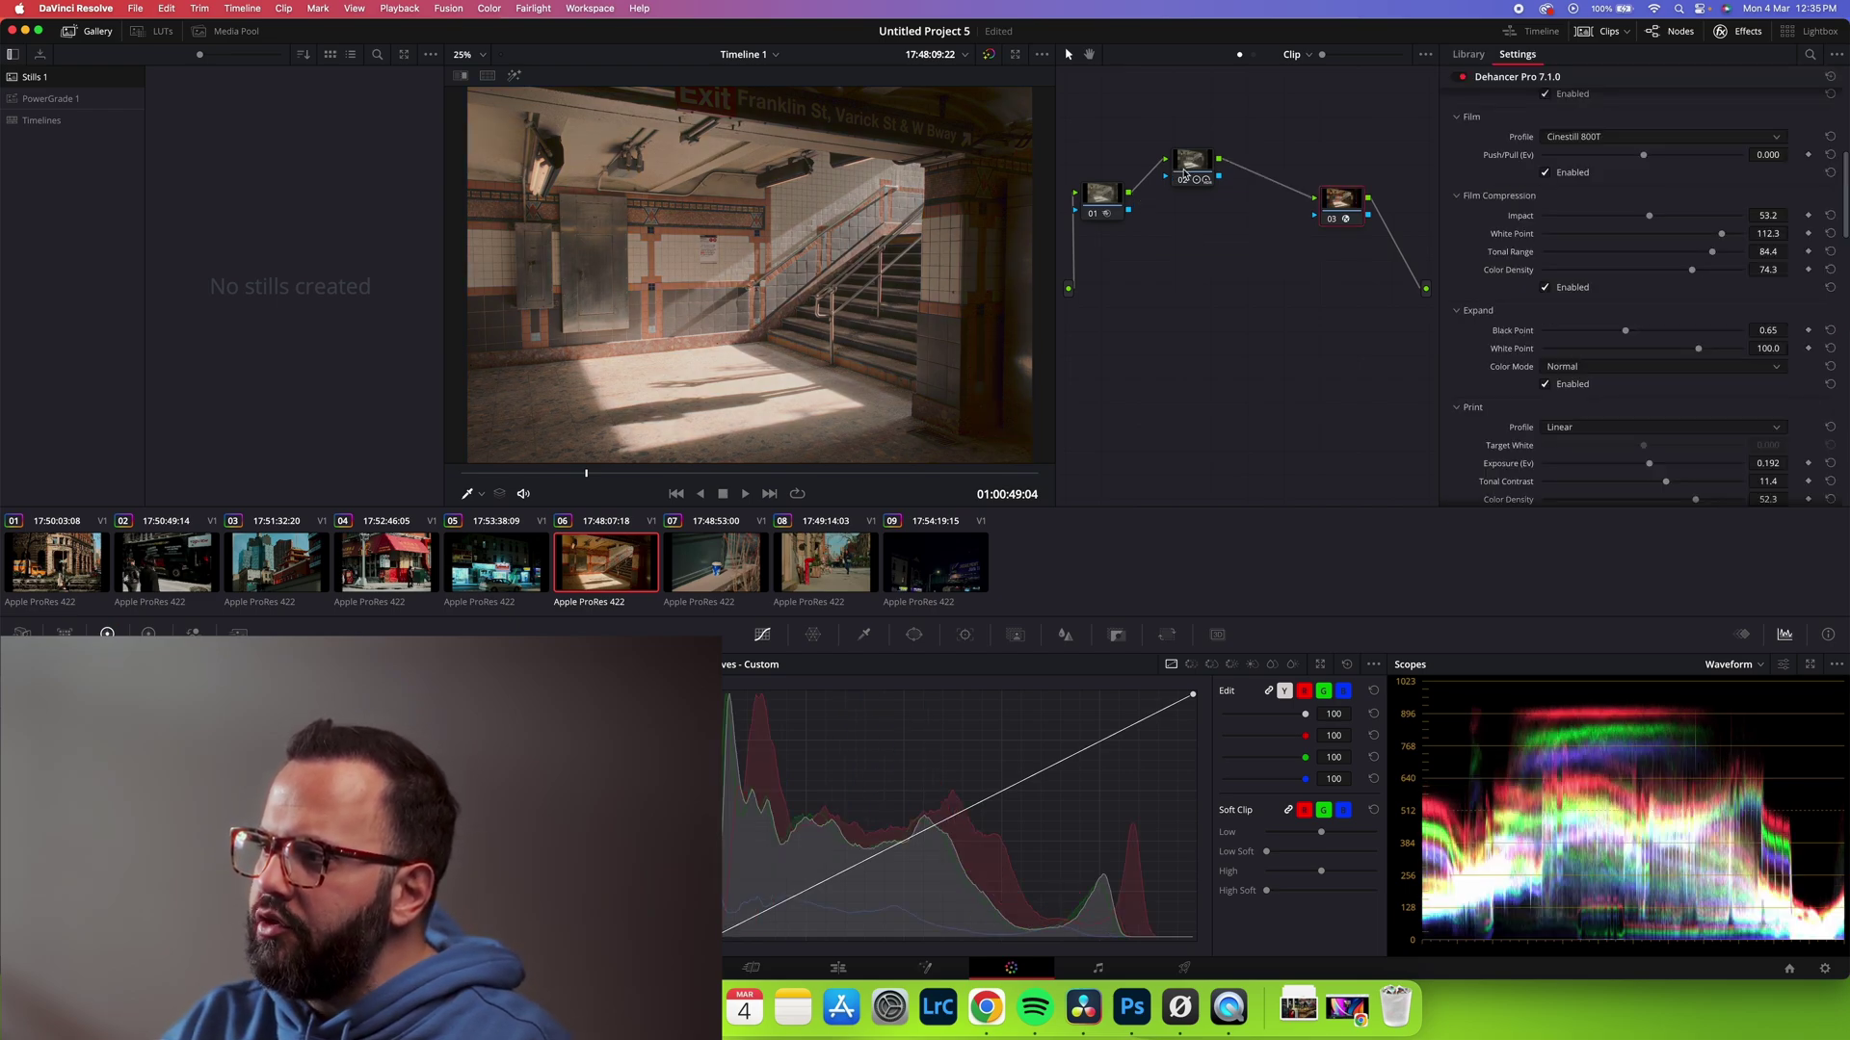
left_click(1184, 173)
key("Delete")
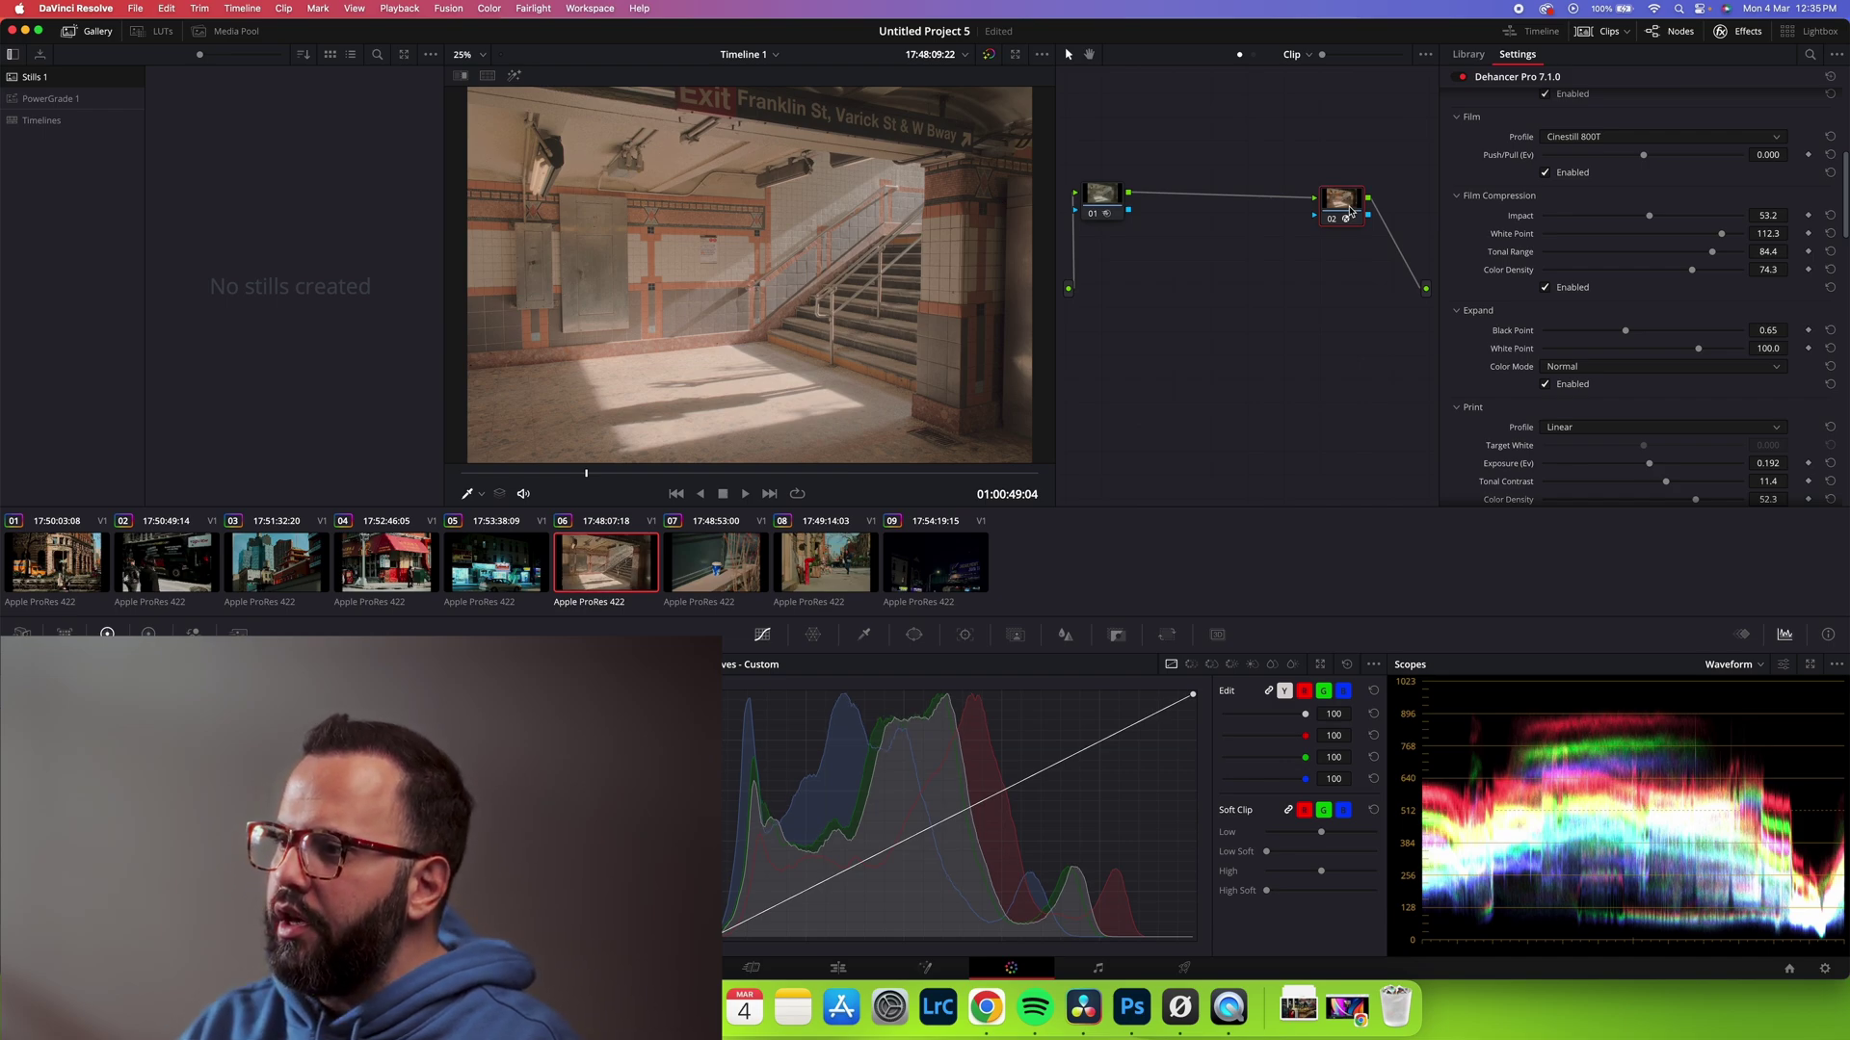
key("Delete")
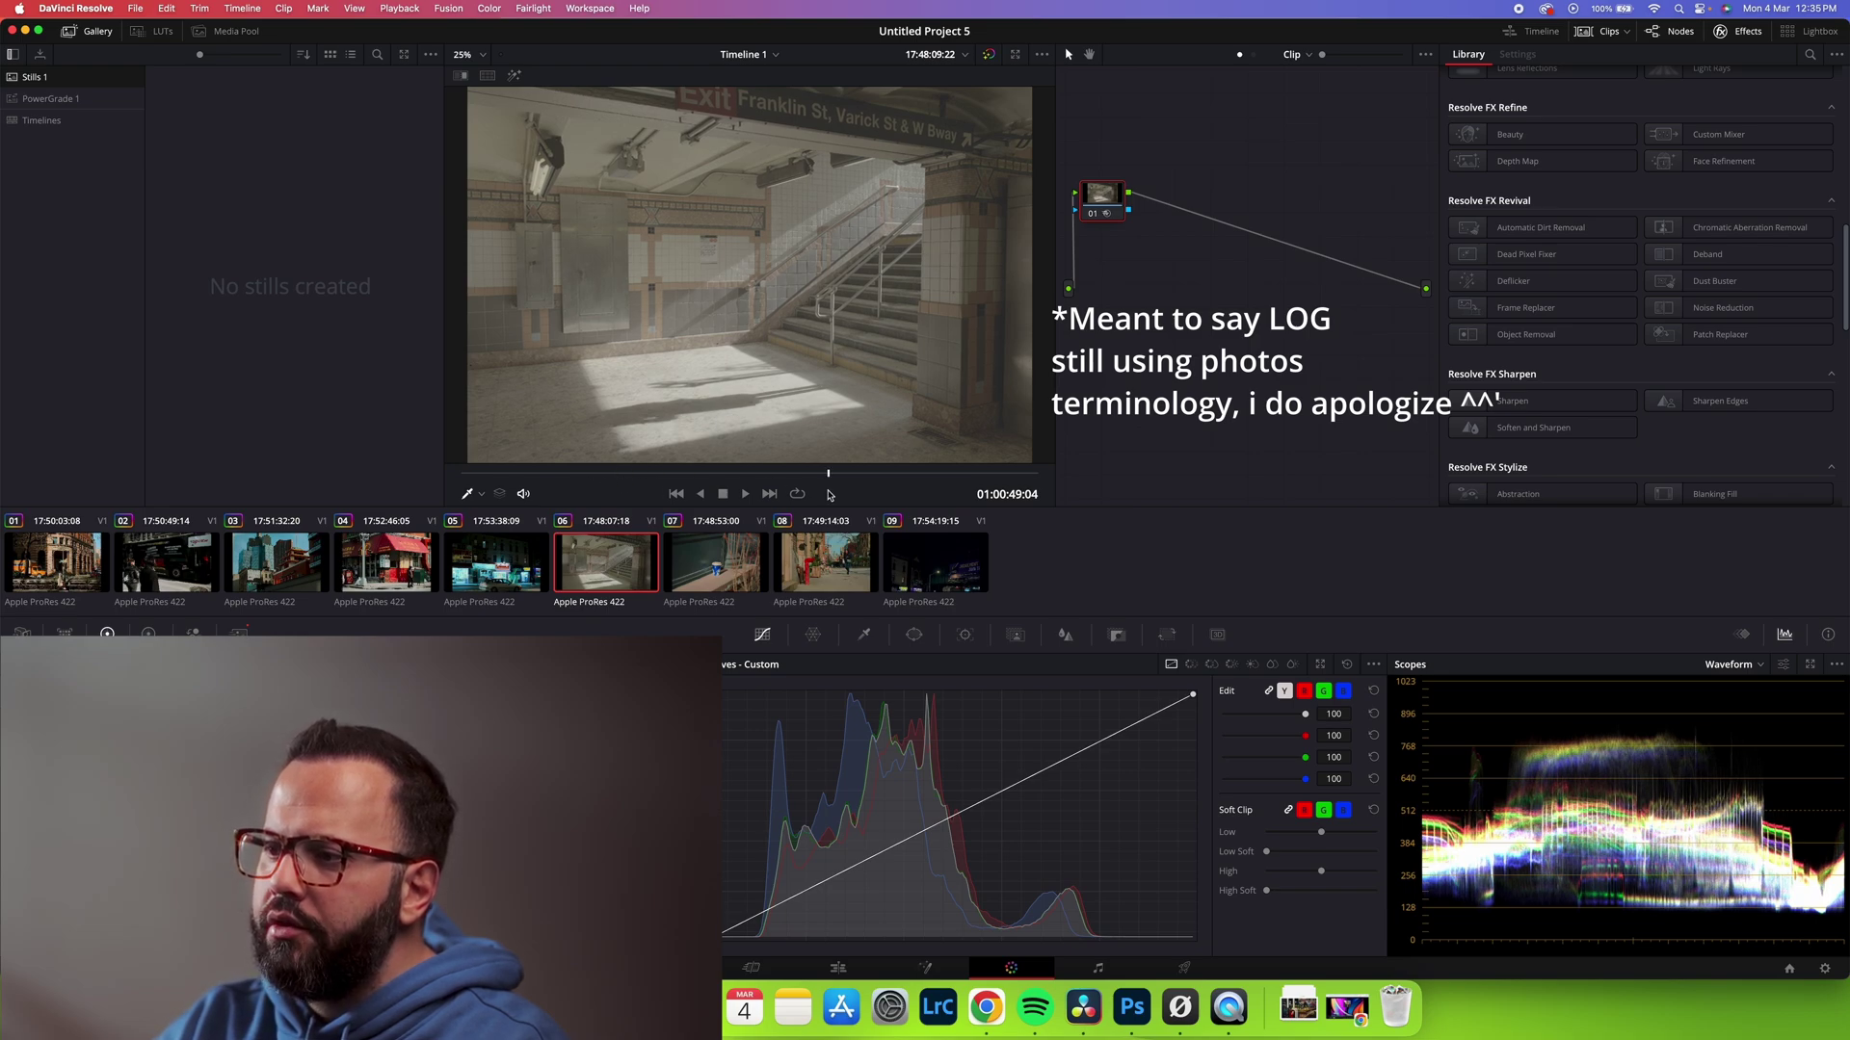
key("Right")
key("Right")
key("Right")
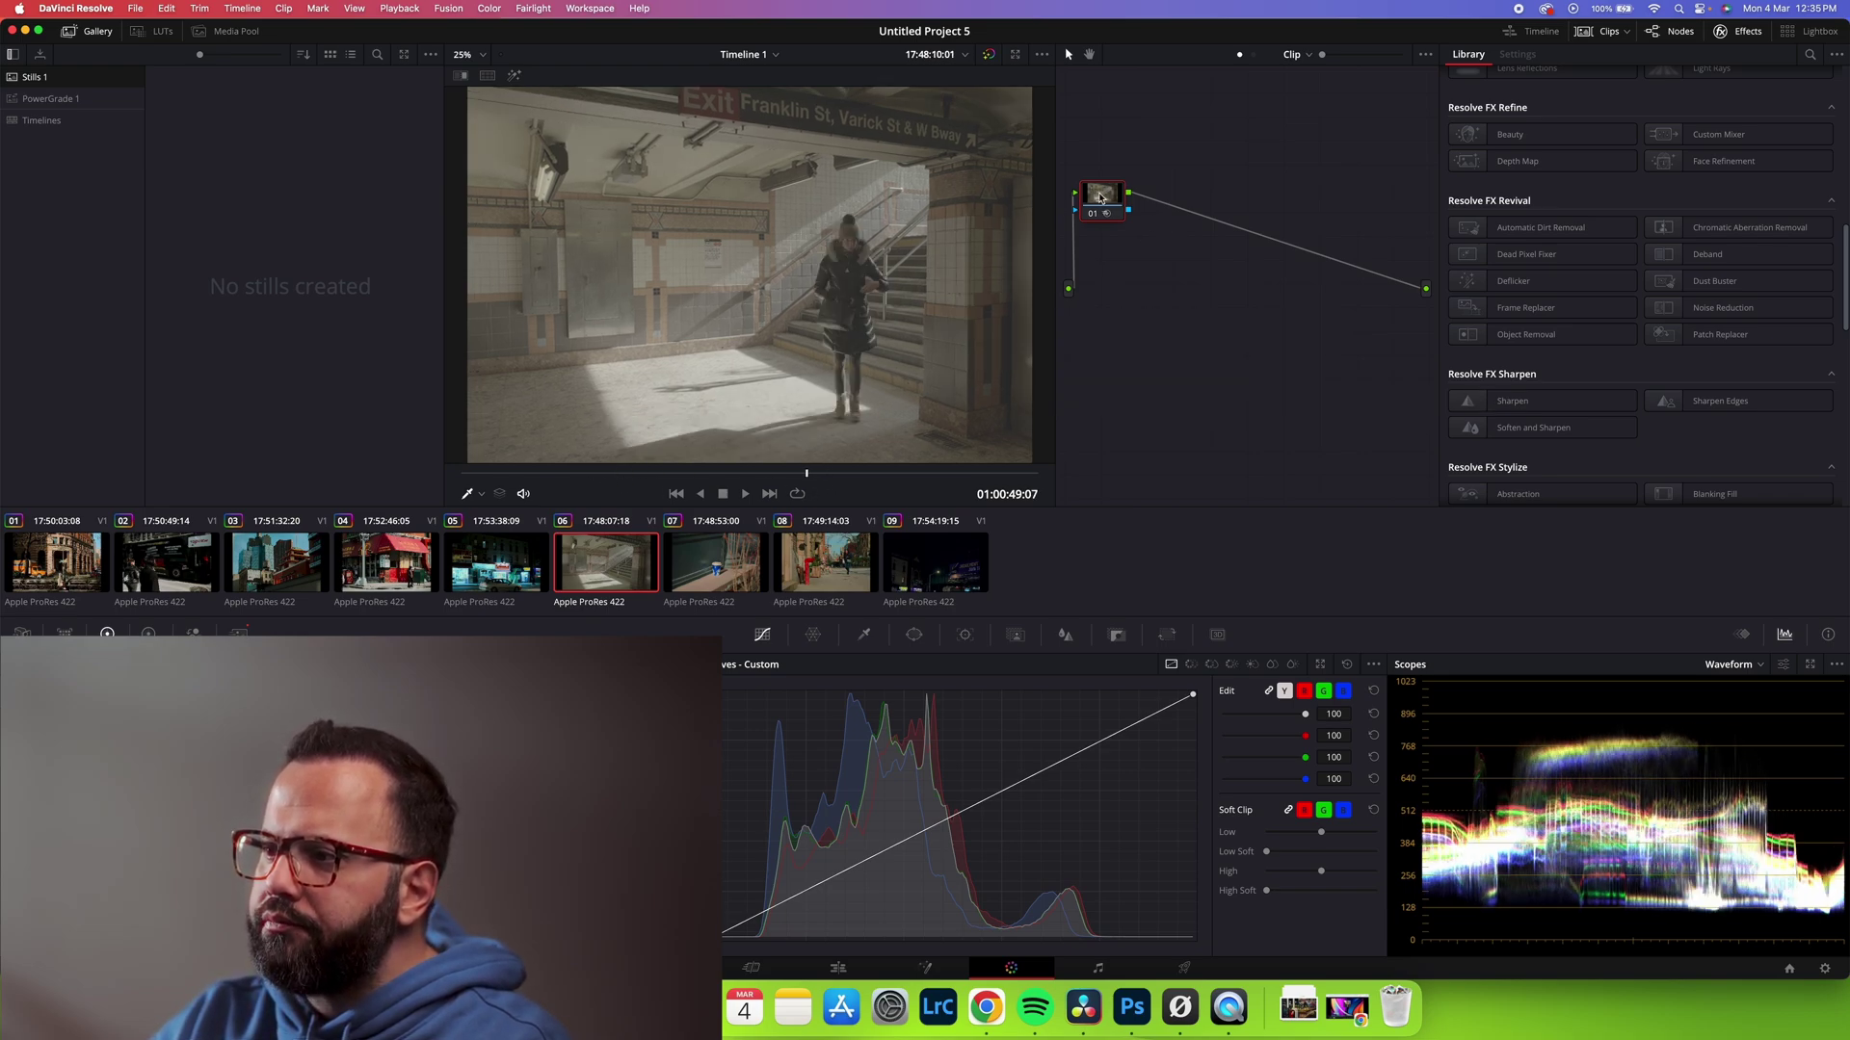
Step: Add a serial node 02 after node 01 and move it further right
right_click(1099, 196)
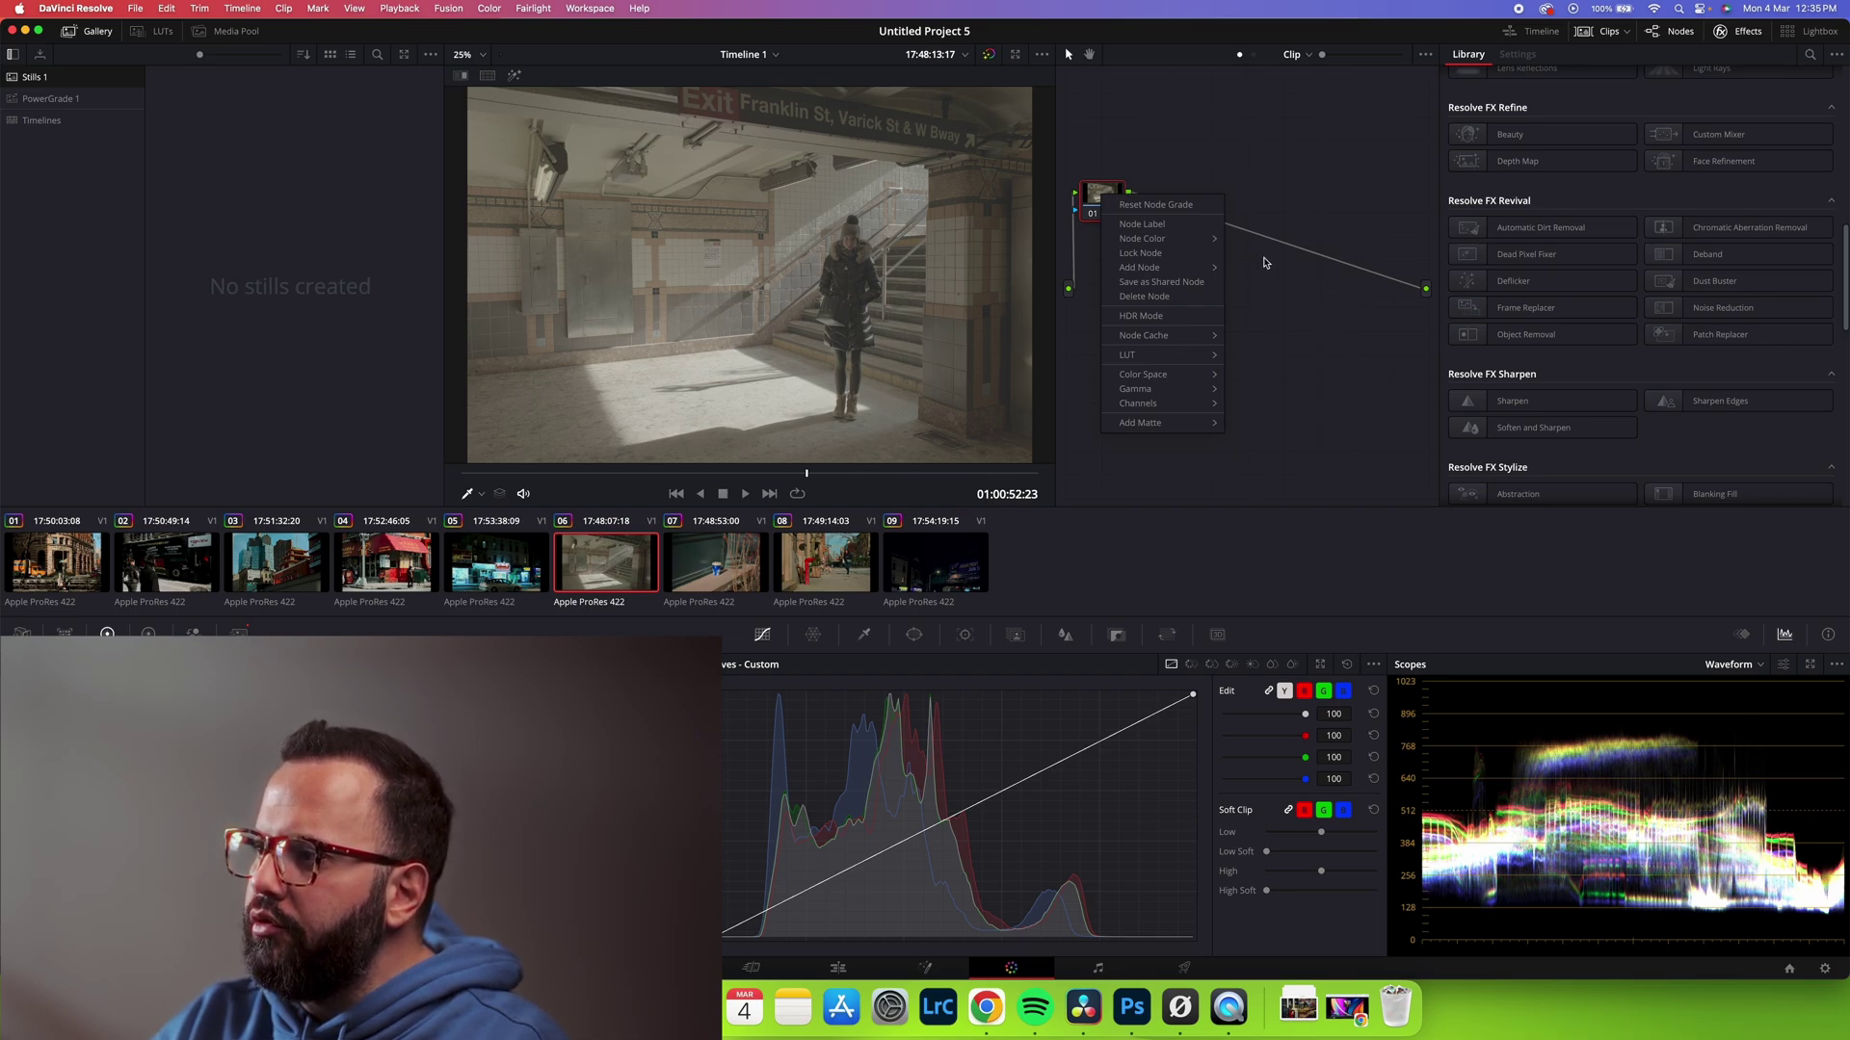
mouse_move(1177, 243)
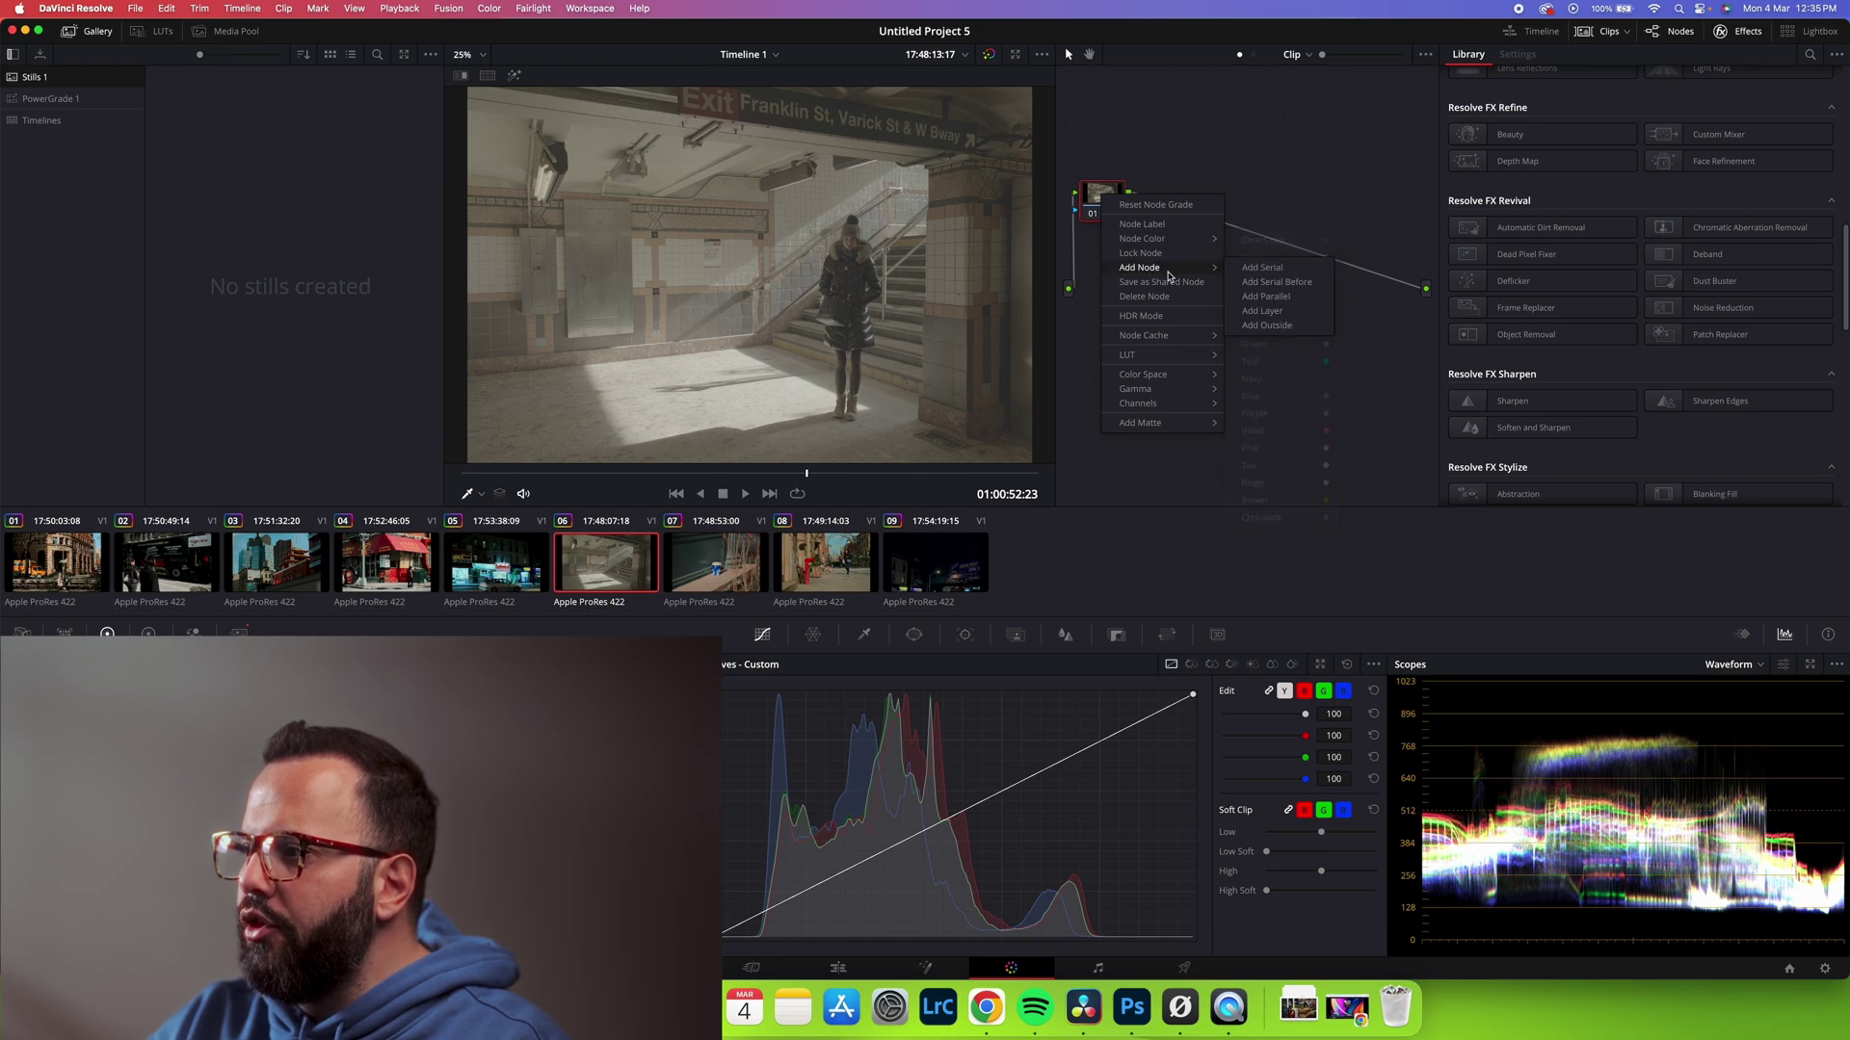
left_click(1251, 277)
left_click_drag(1171, 204, 1202, 207)
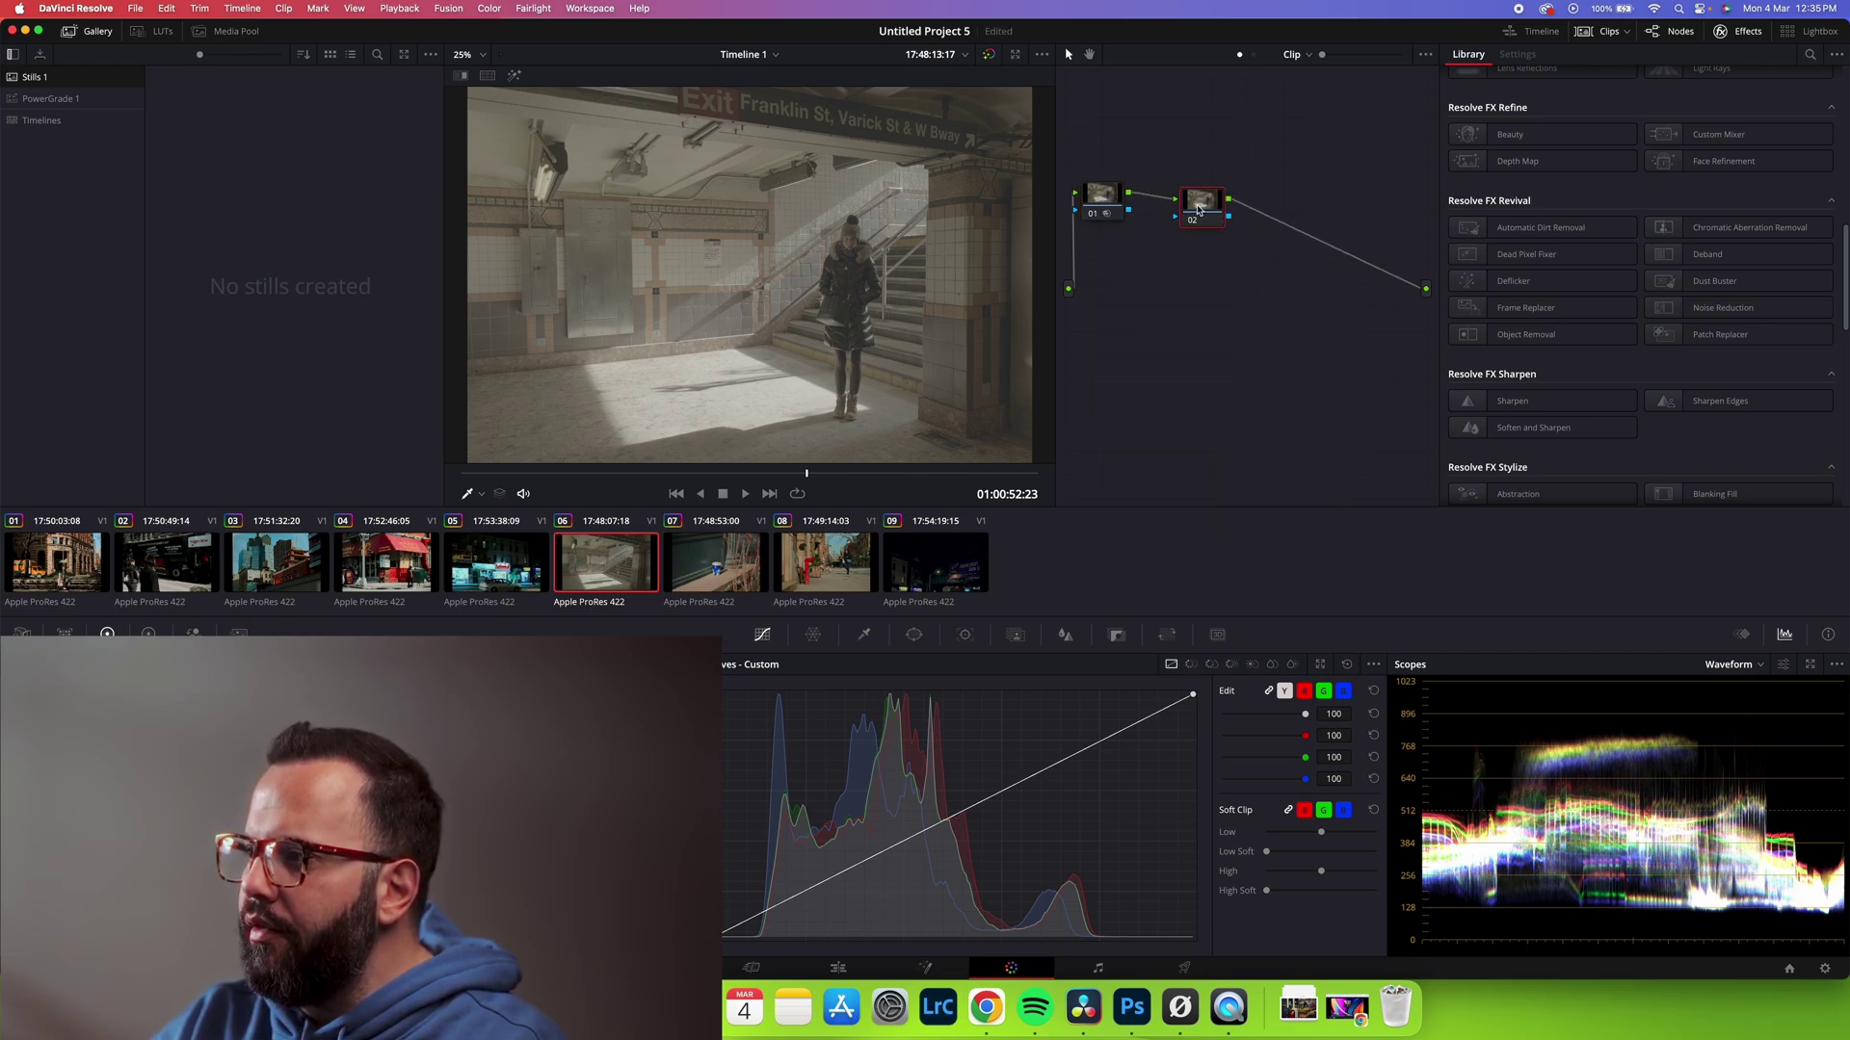
Step: Search the effects library for 'deh' and apply Dehancer Pro 7.1.0 to node 02
scroll(1525, 135, "down", 10)
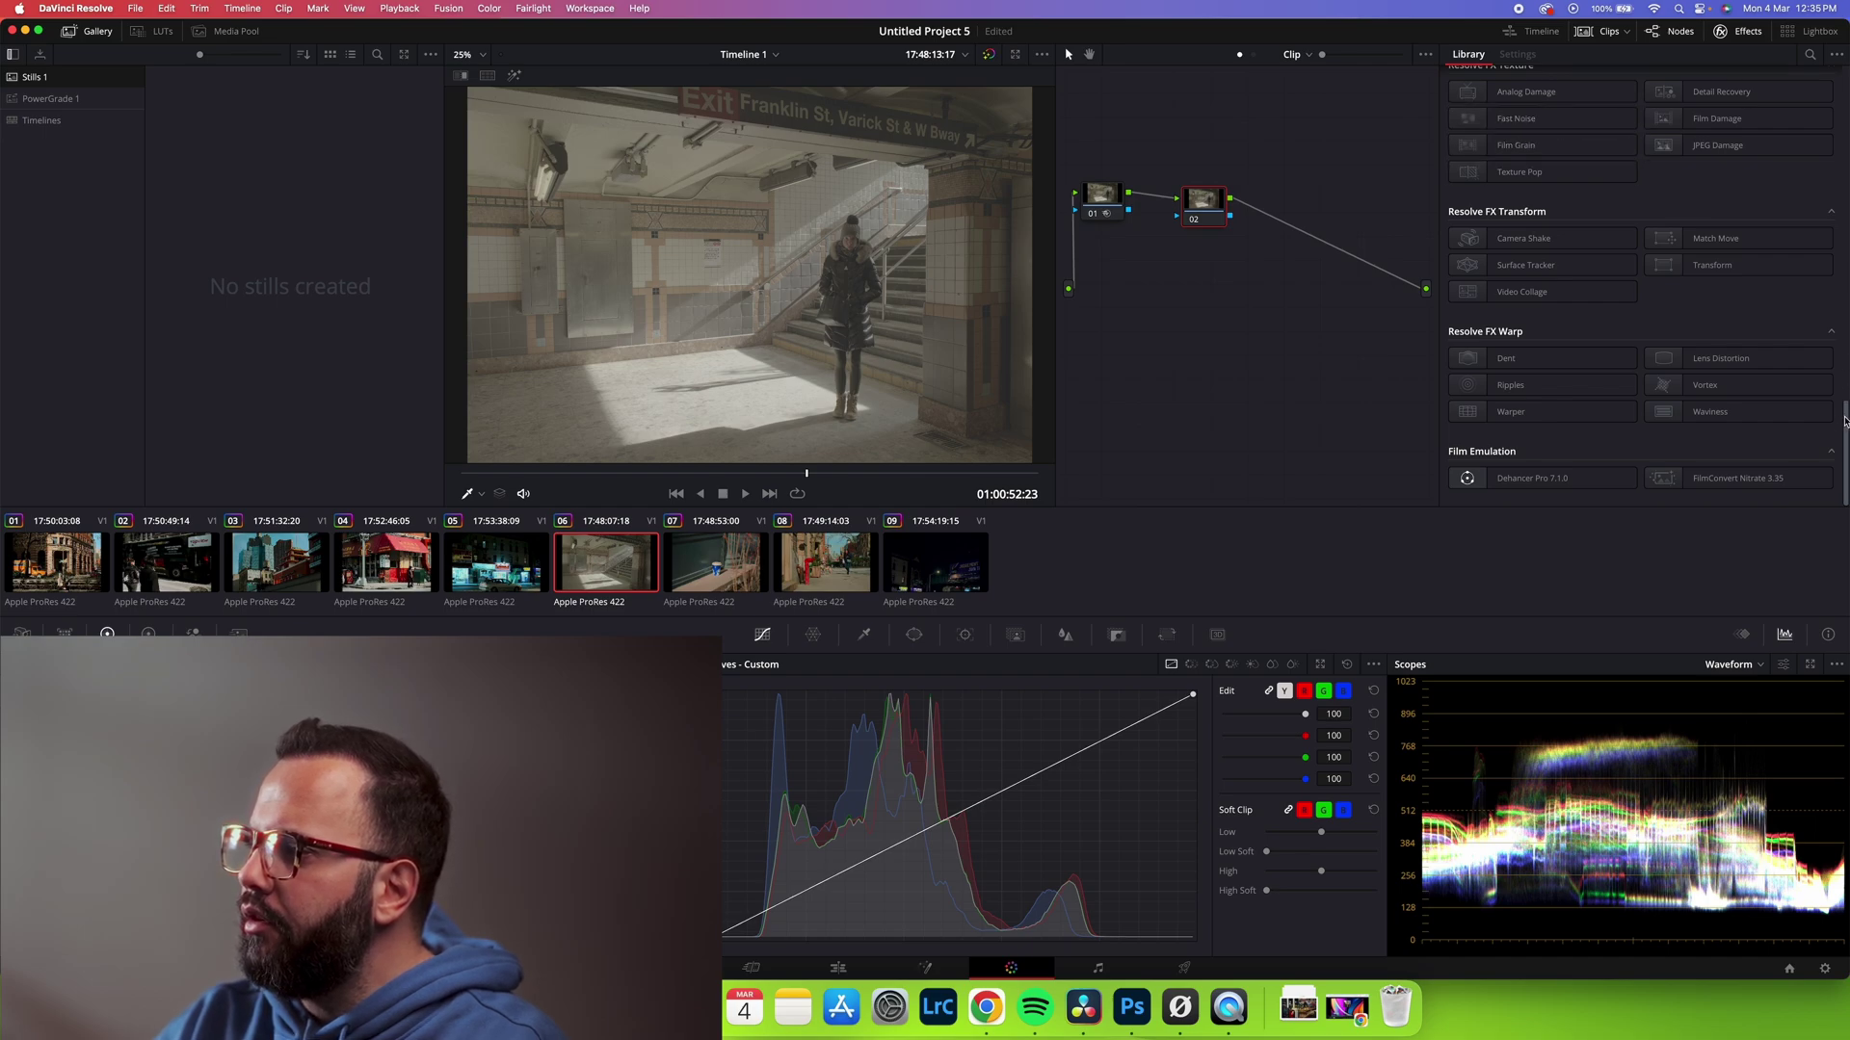
left_click_drag(1845, 421, 1821, 77)
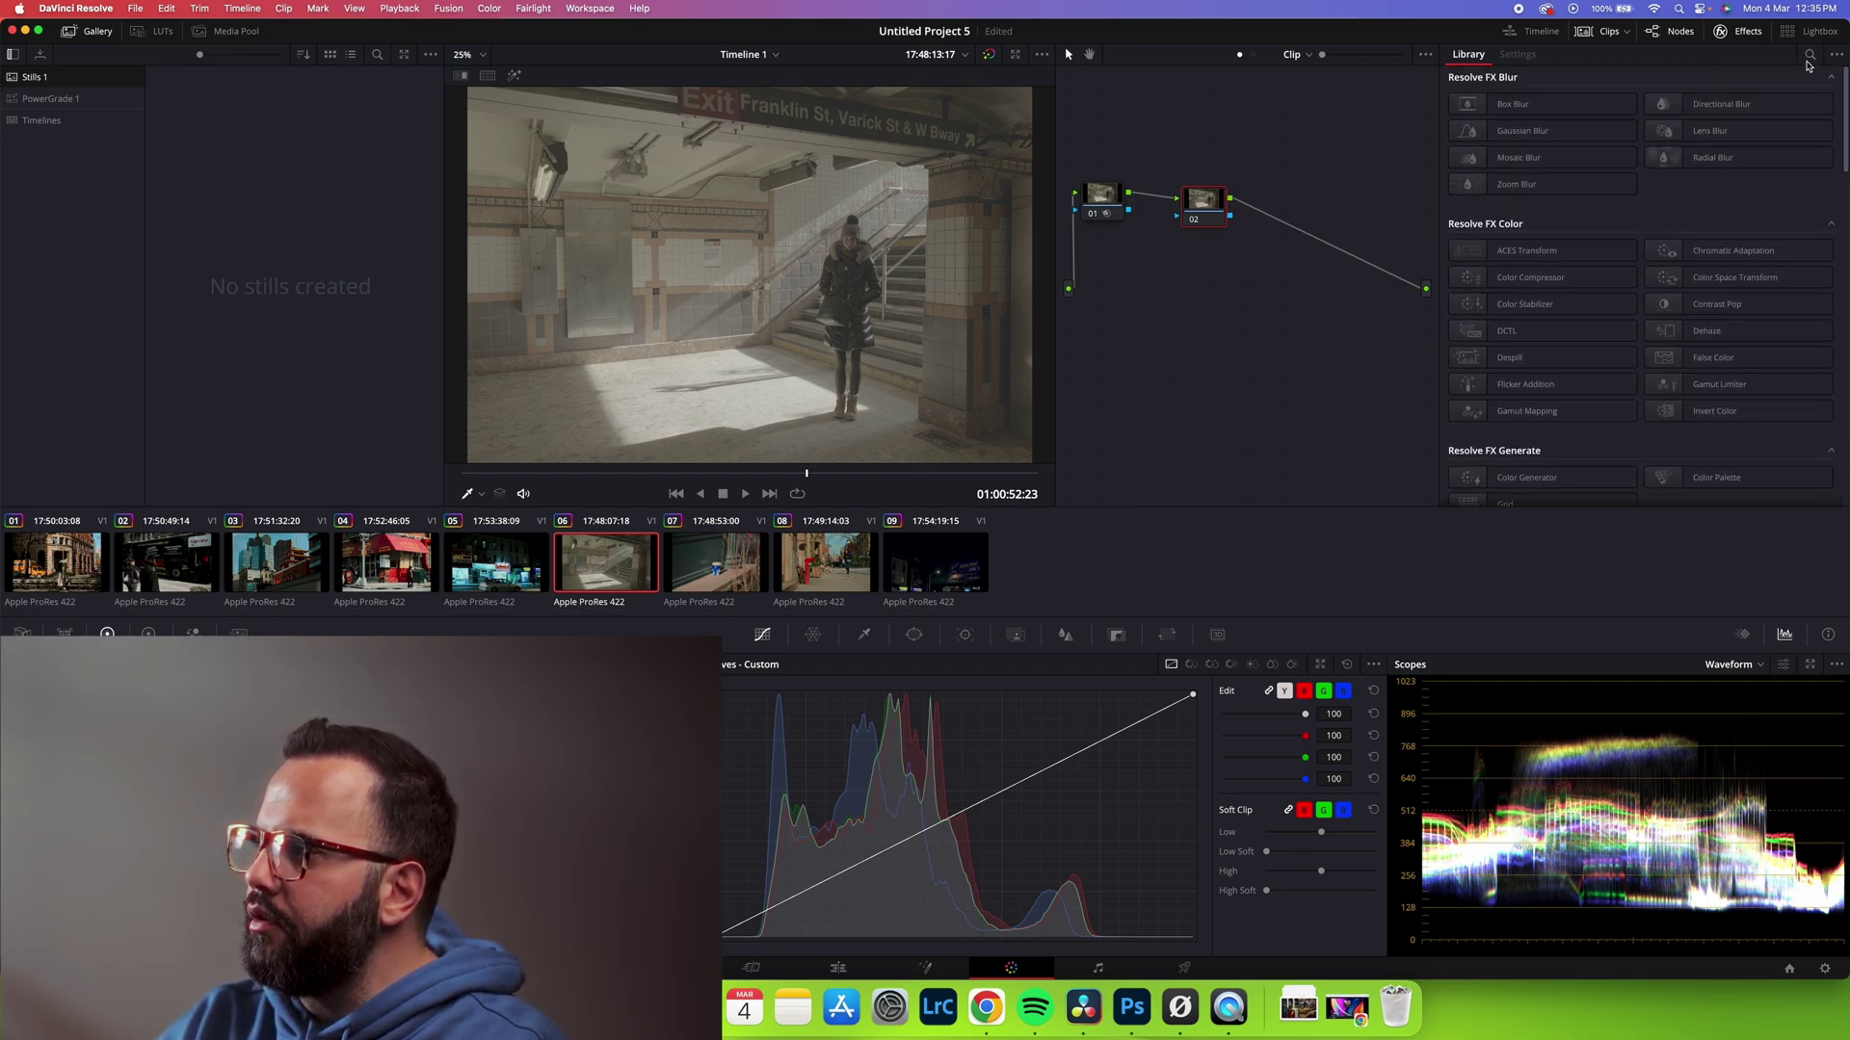
left_click(1810, 55)
type("d")
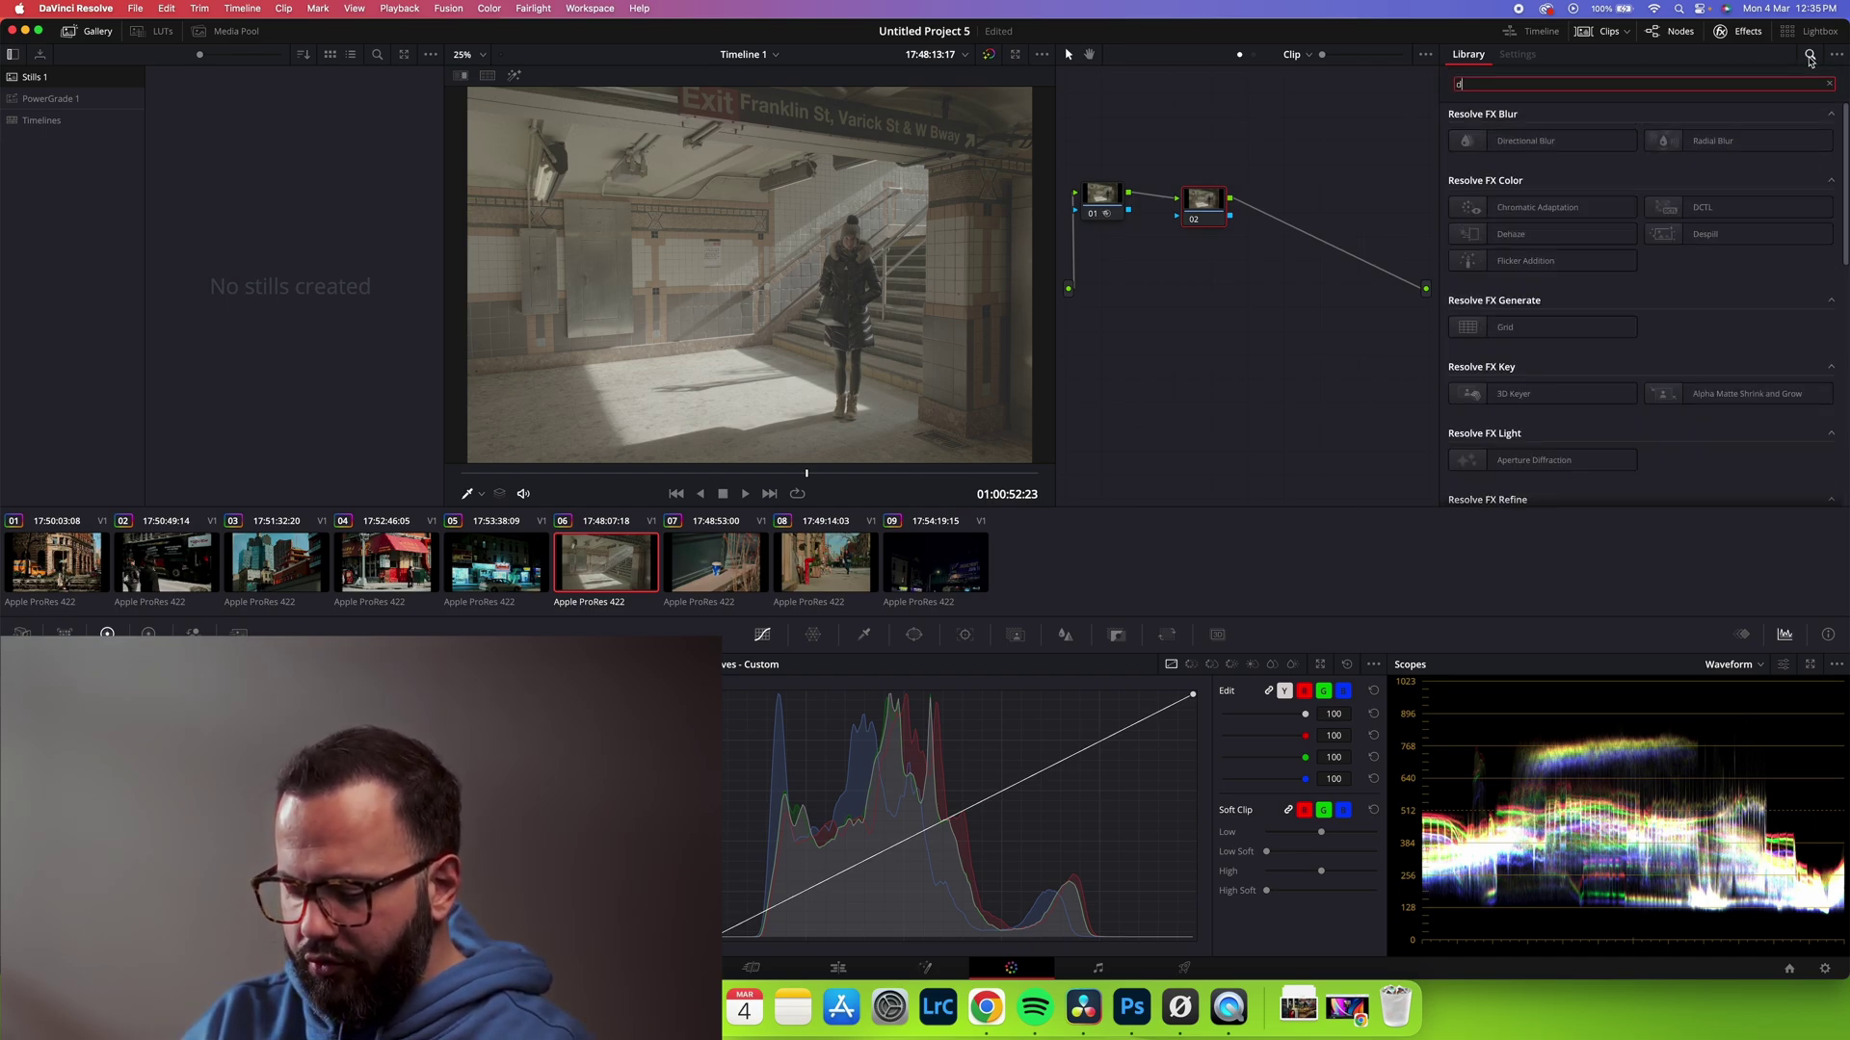
type("eh")
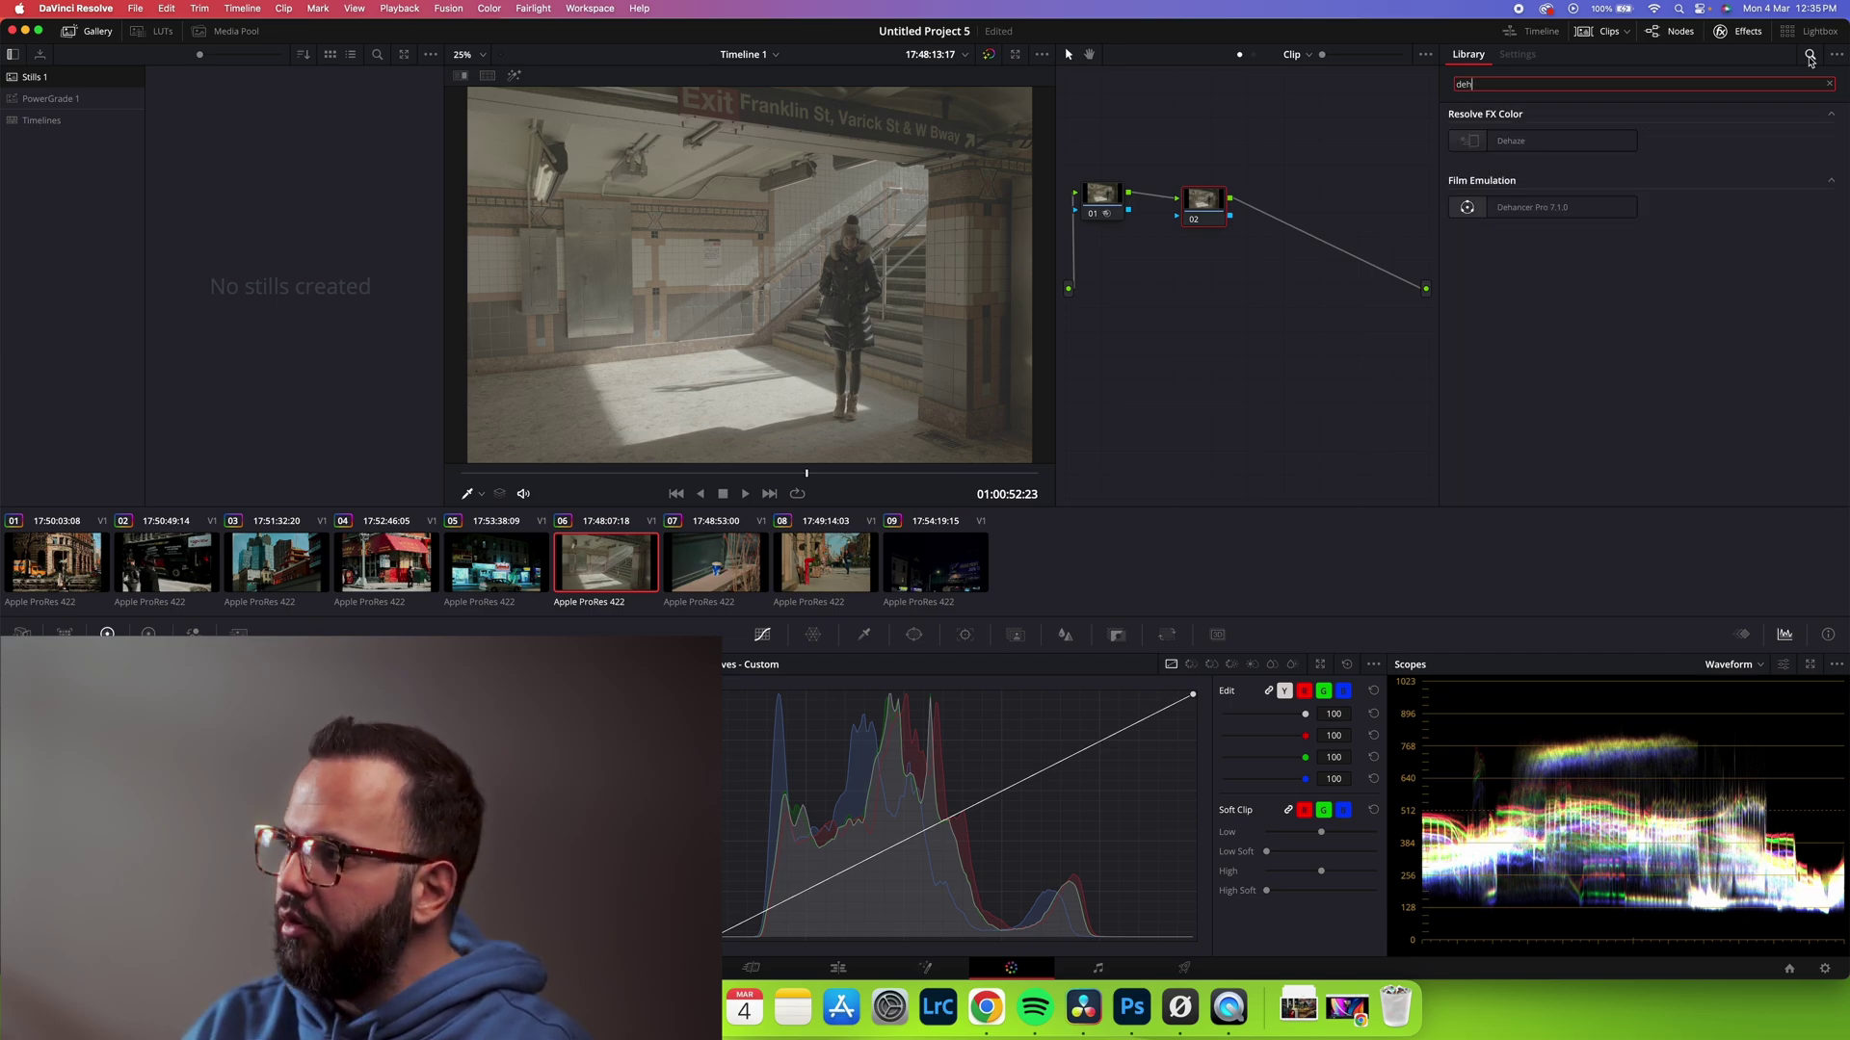
left_click_drag(1503, 204, 1204, 206)
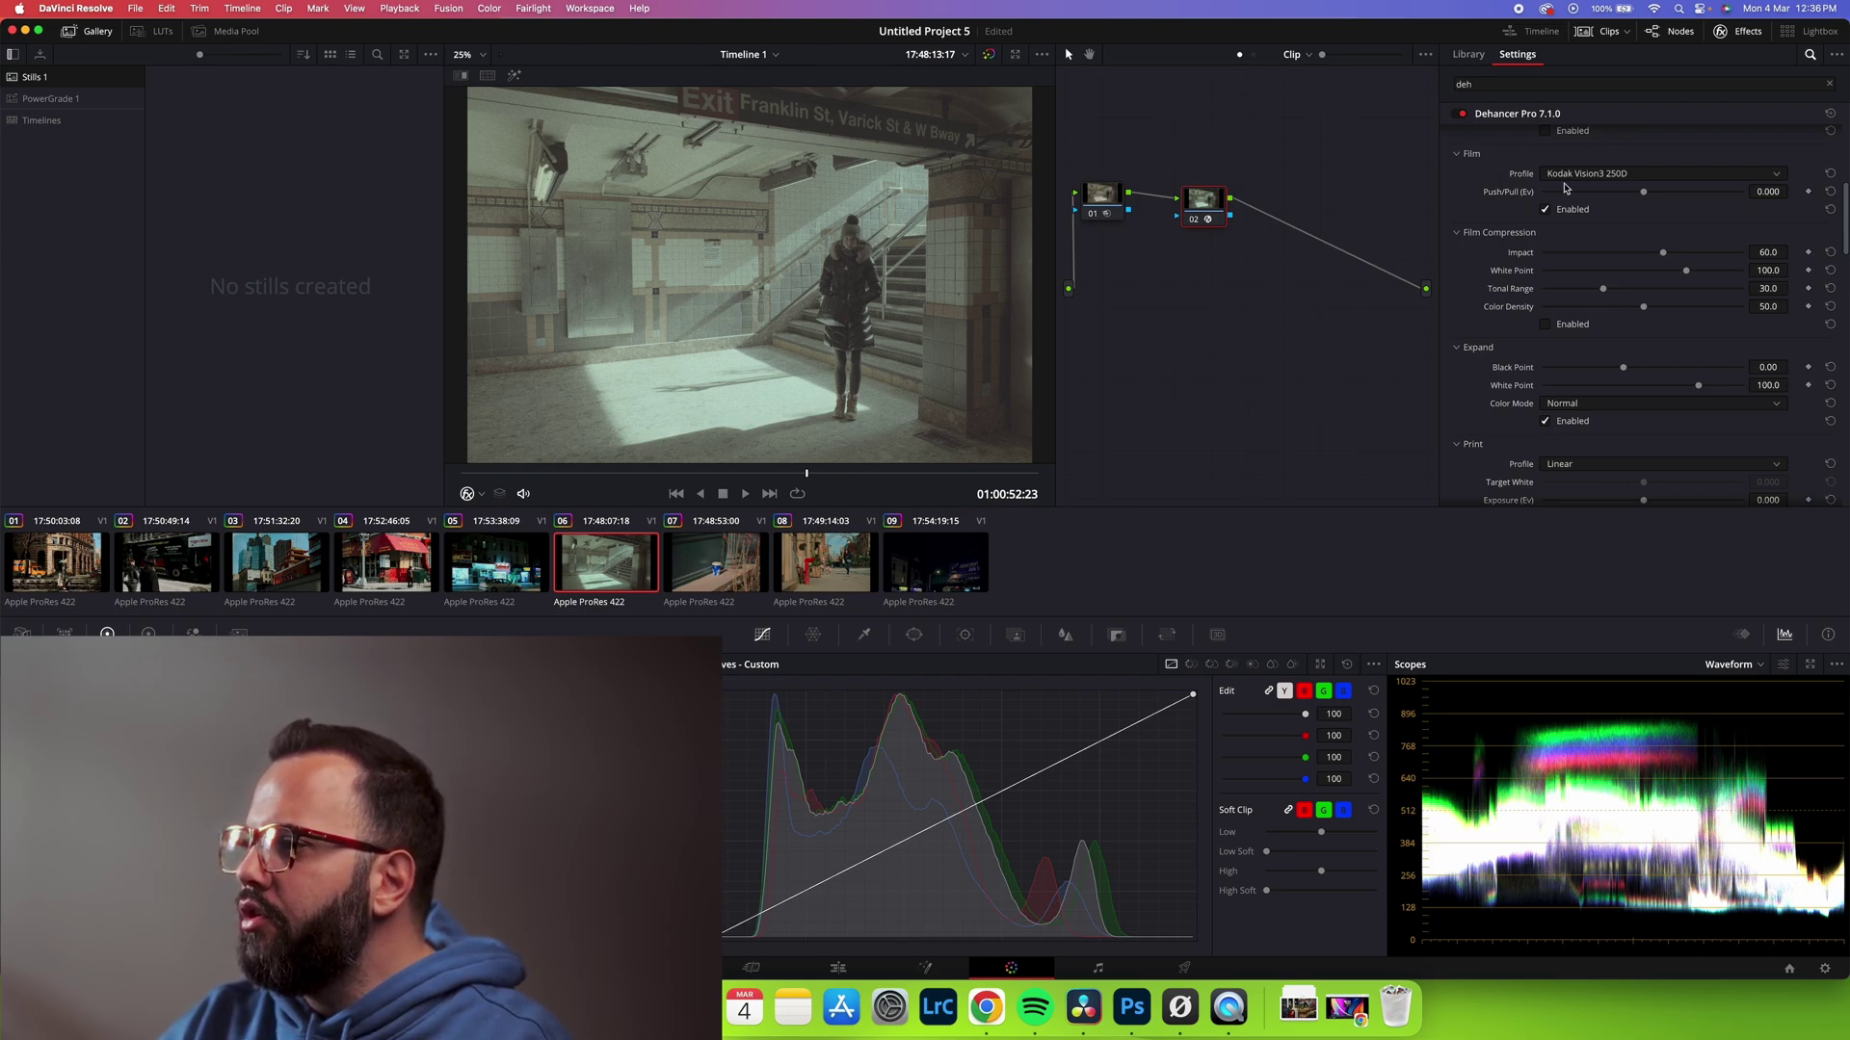
Step: Set Dehancer's input to the Fujifilm X-H2S camera with F-Log2 format
scroll(1628, 237, "down", 8)
scroll(1628, 237, "down", 3)
left_click_drag(1845, 368, 1846, 167)
scroll(1846, 166, "up", 2)
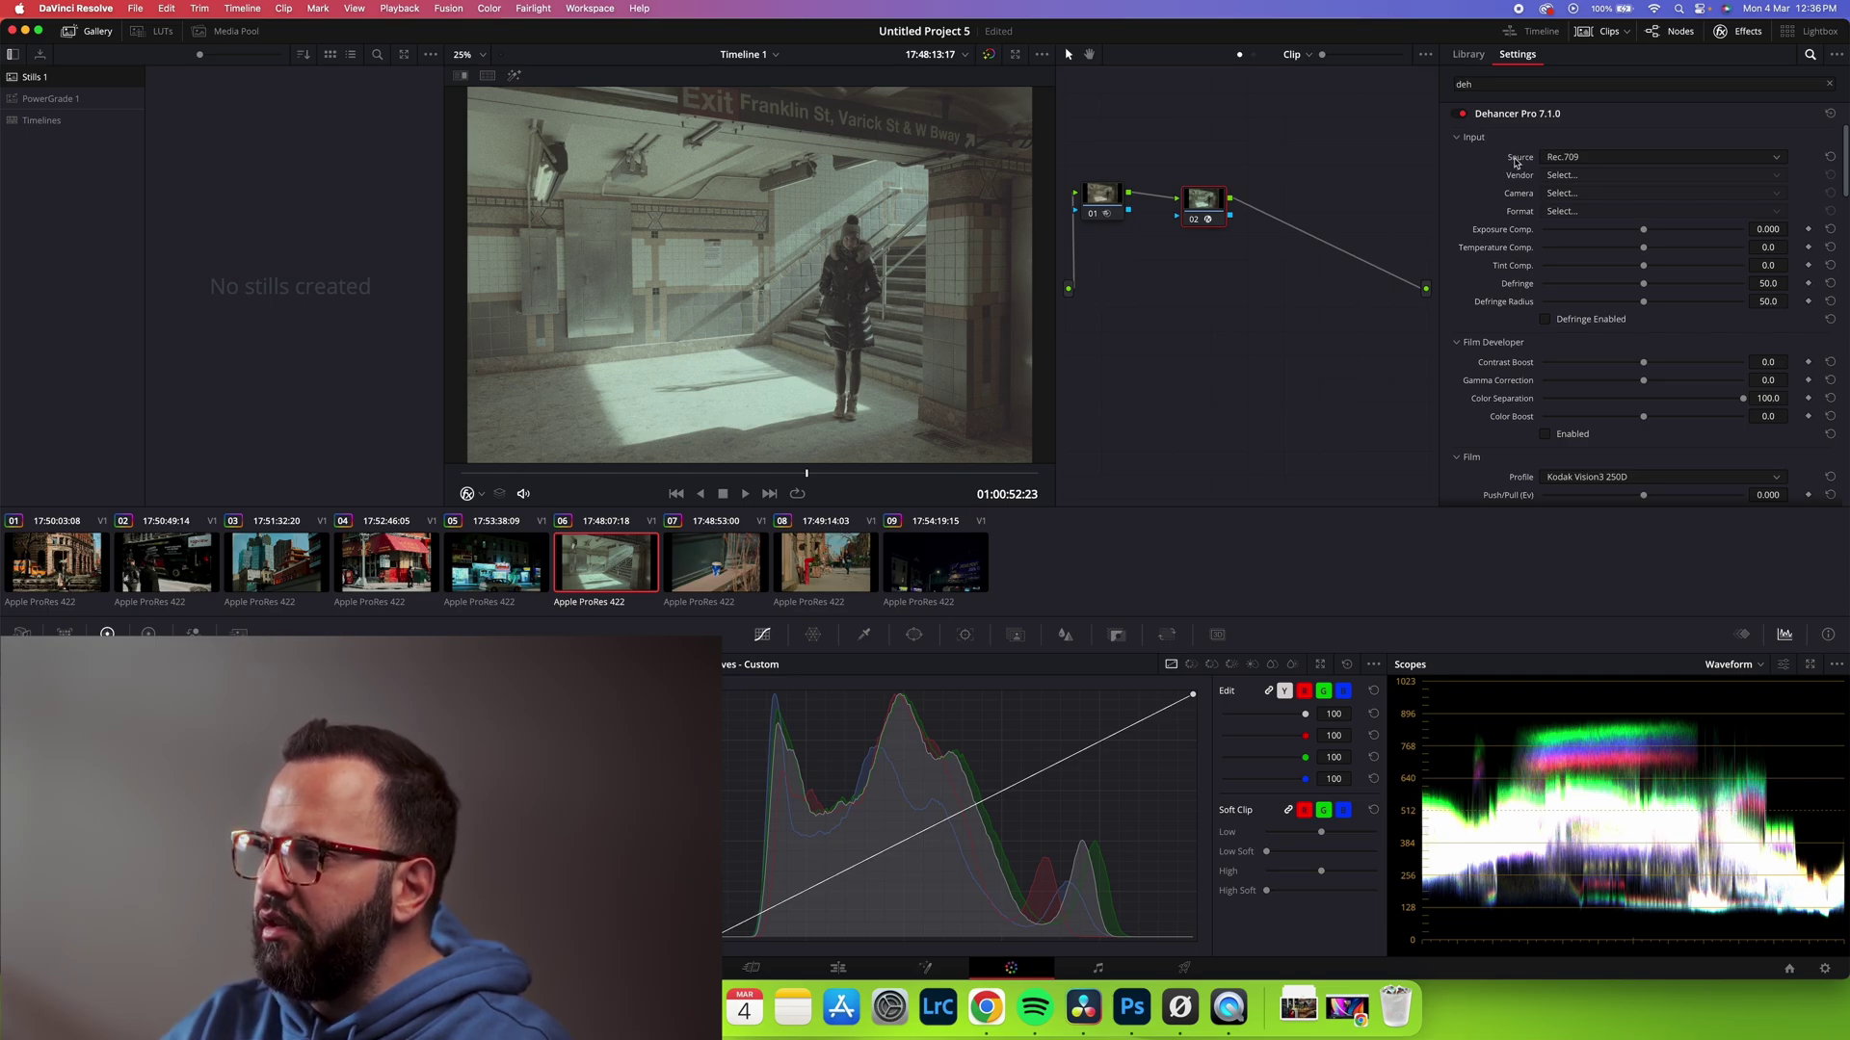
left_click(1594, 161)
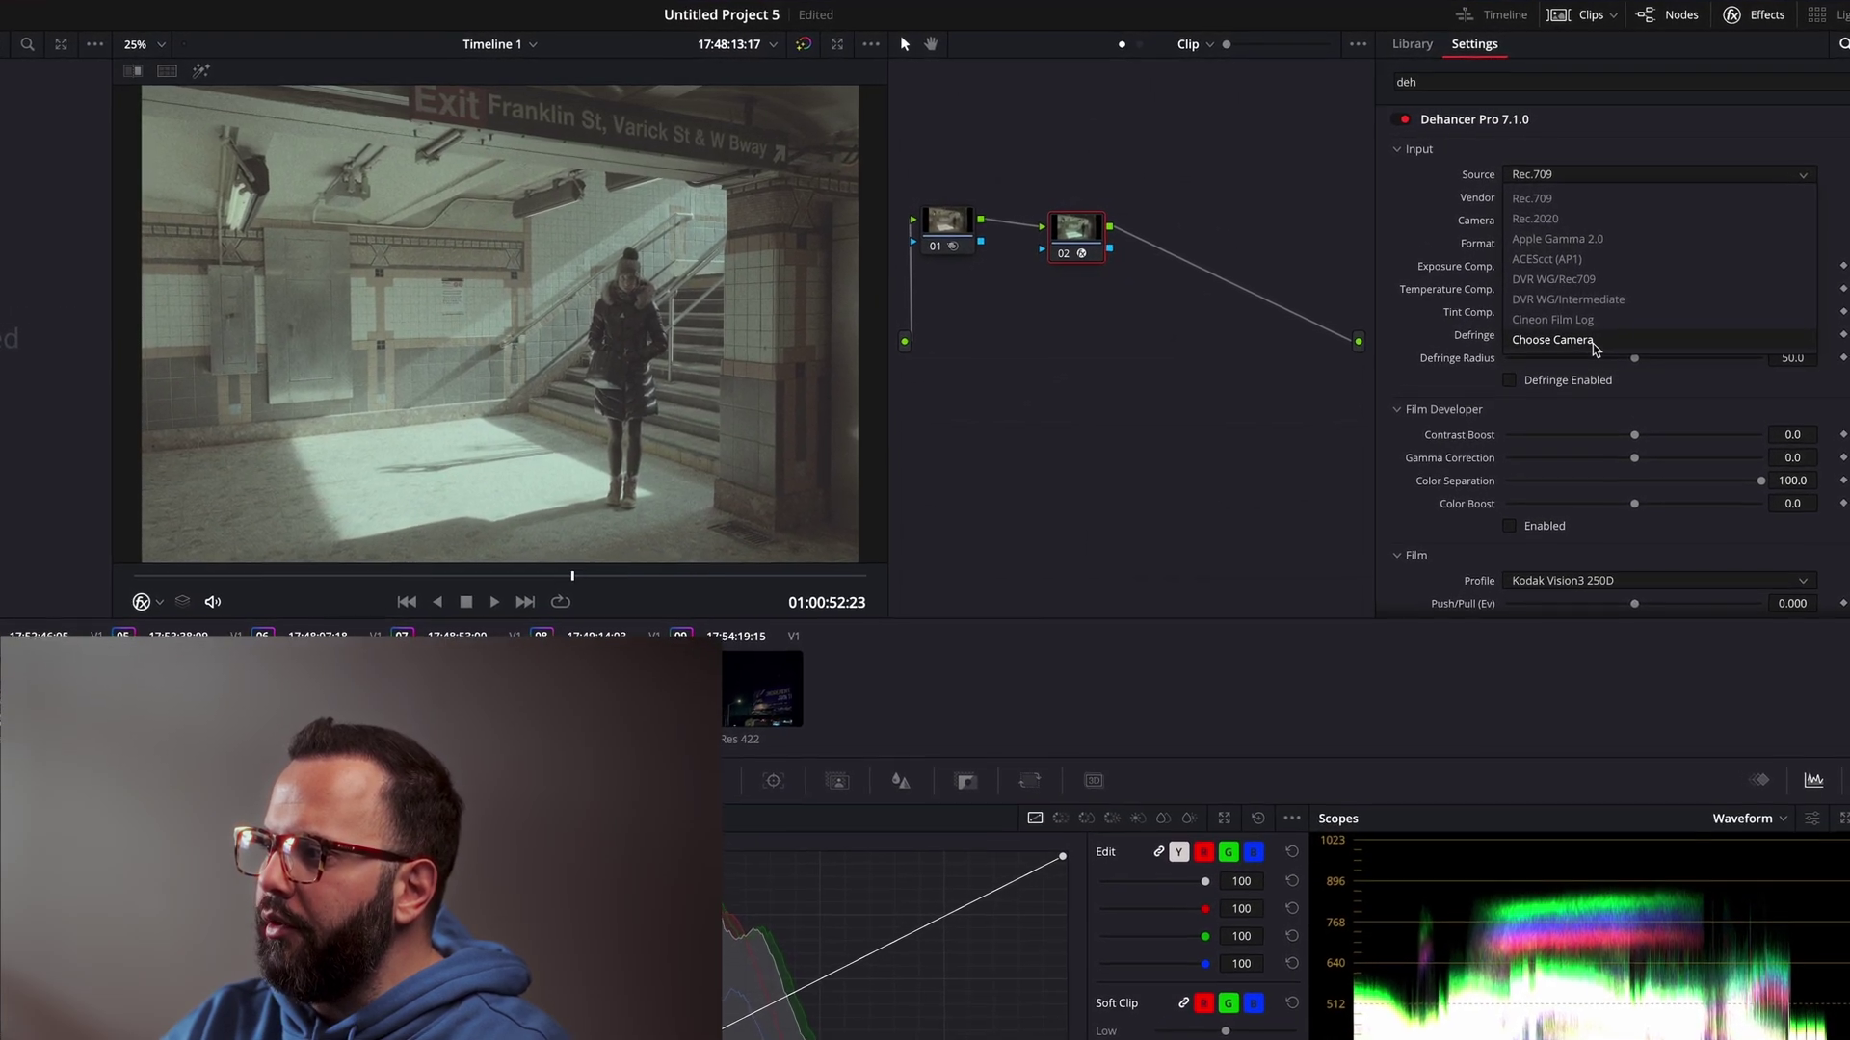
left_click(1529, 355)
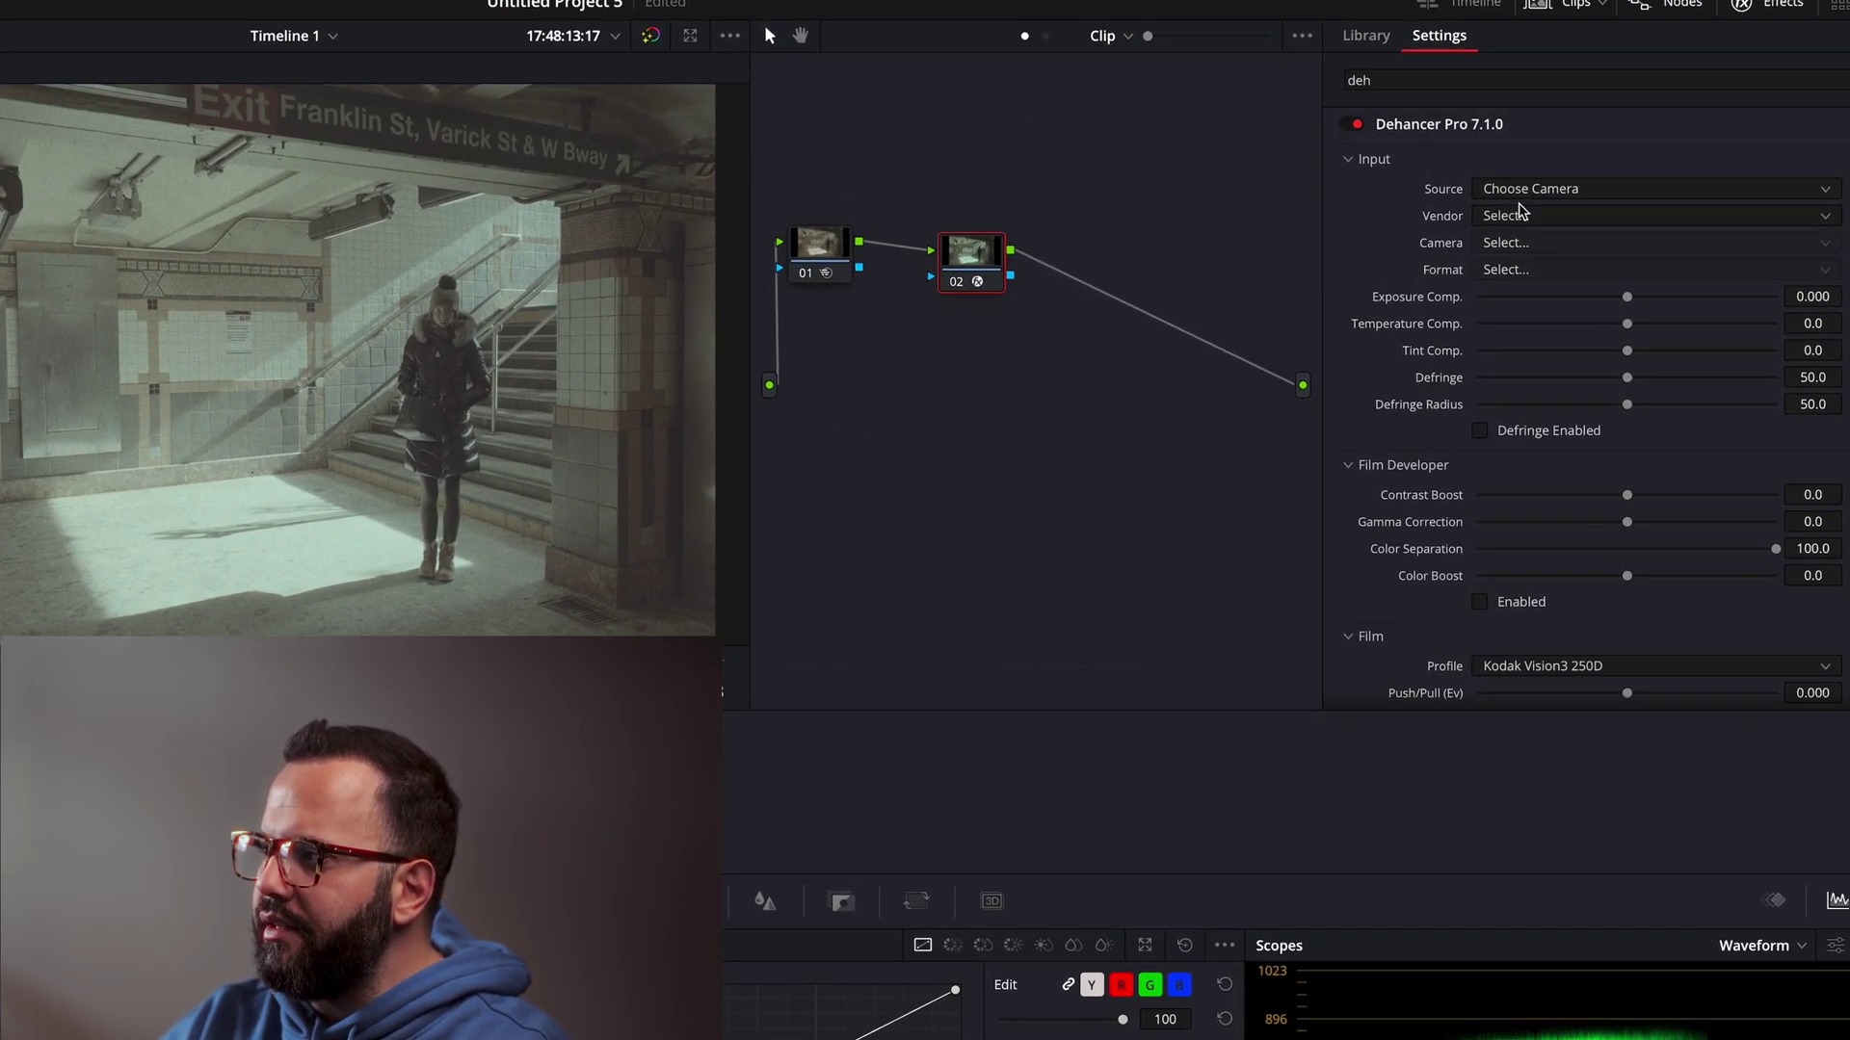
left_click(1529, 216)
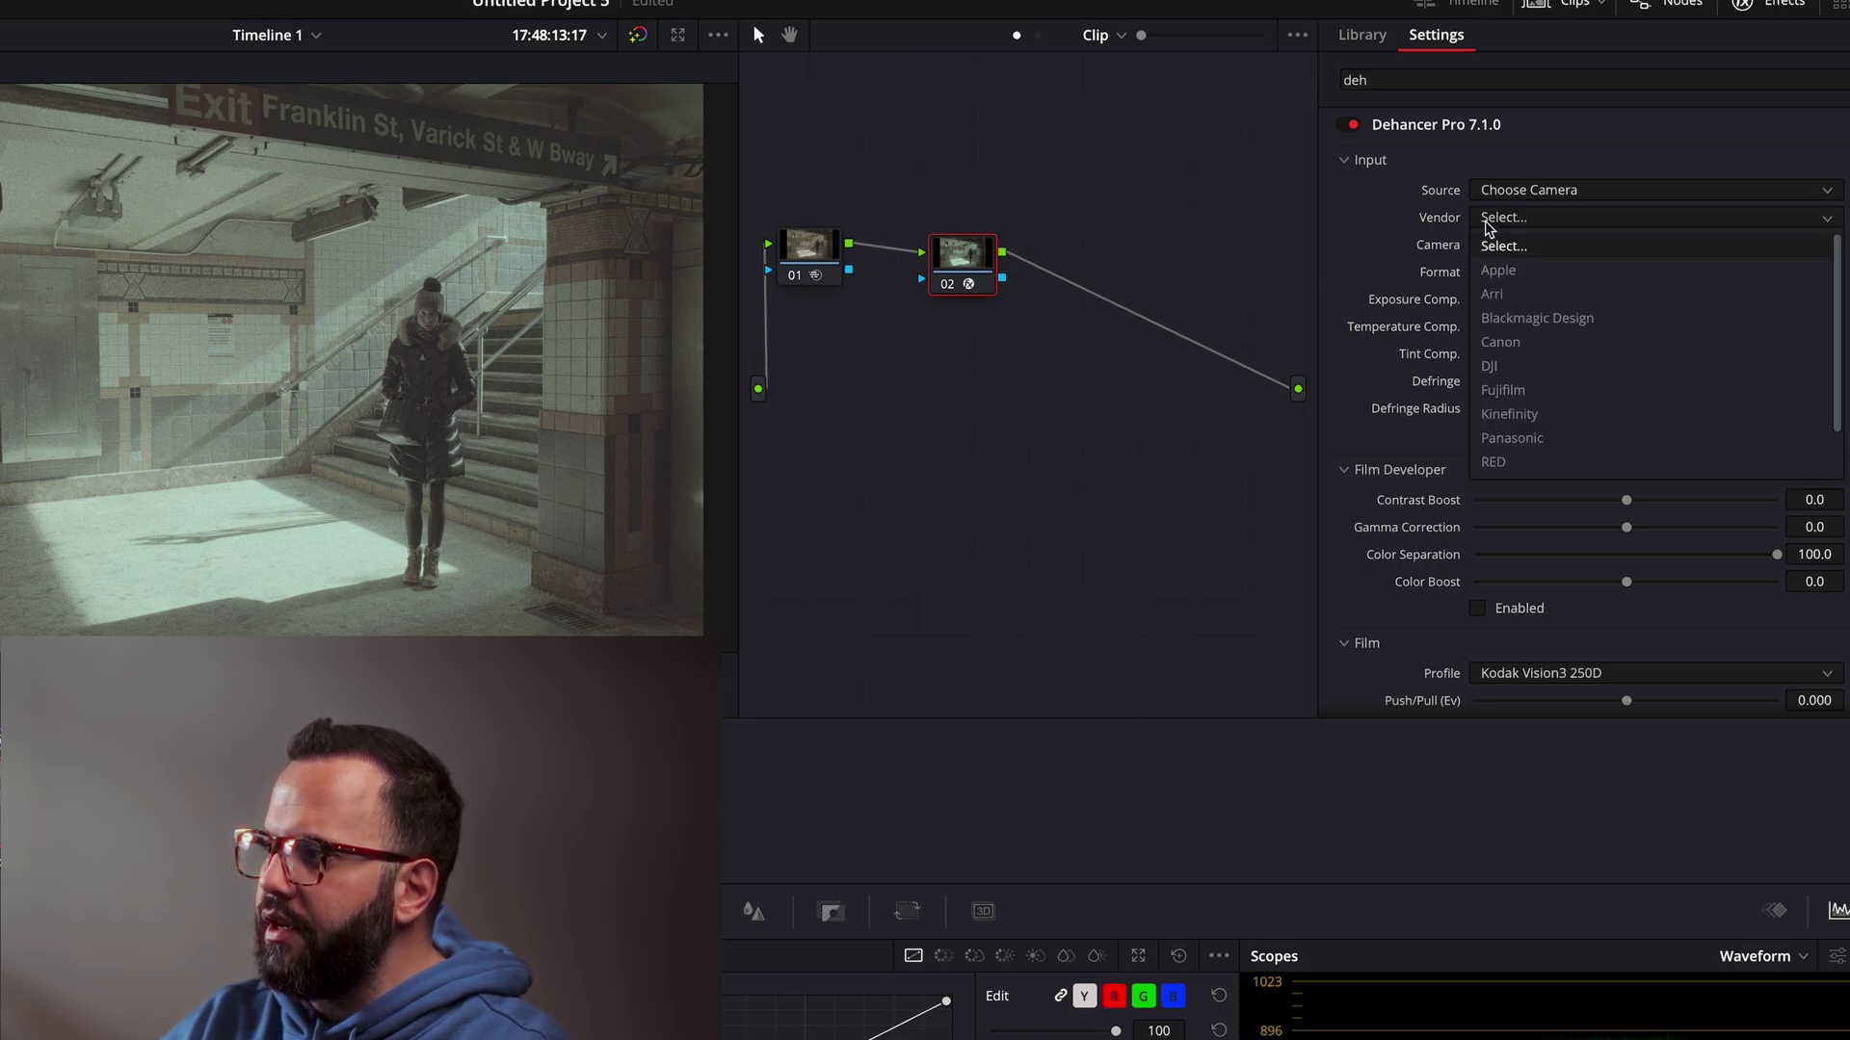
left_click(1530, 387)
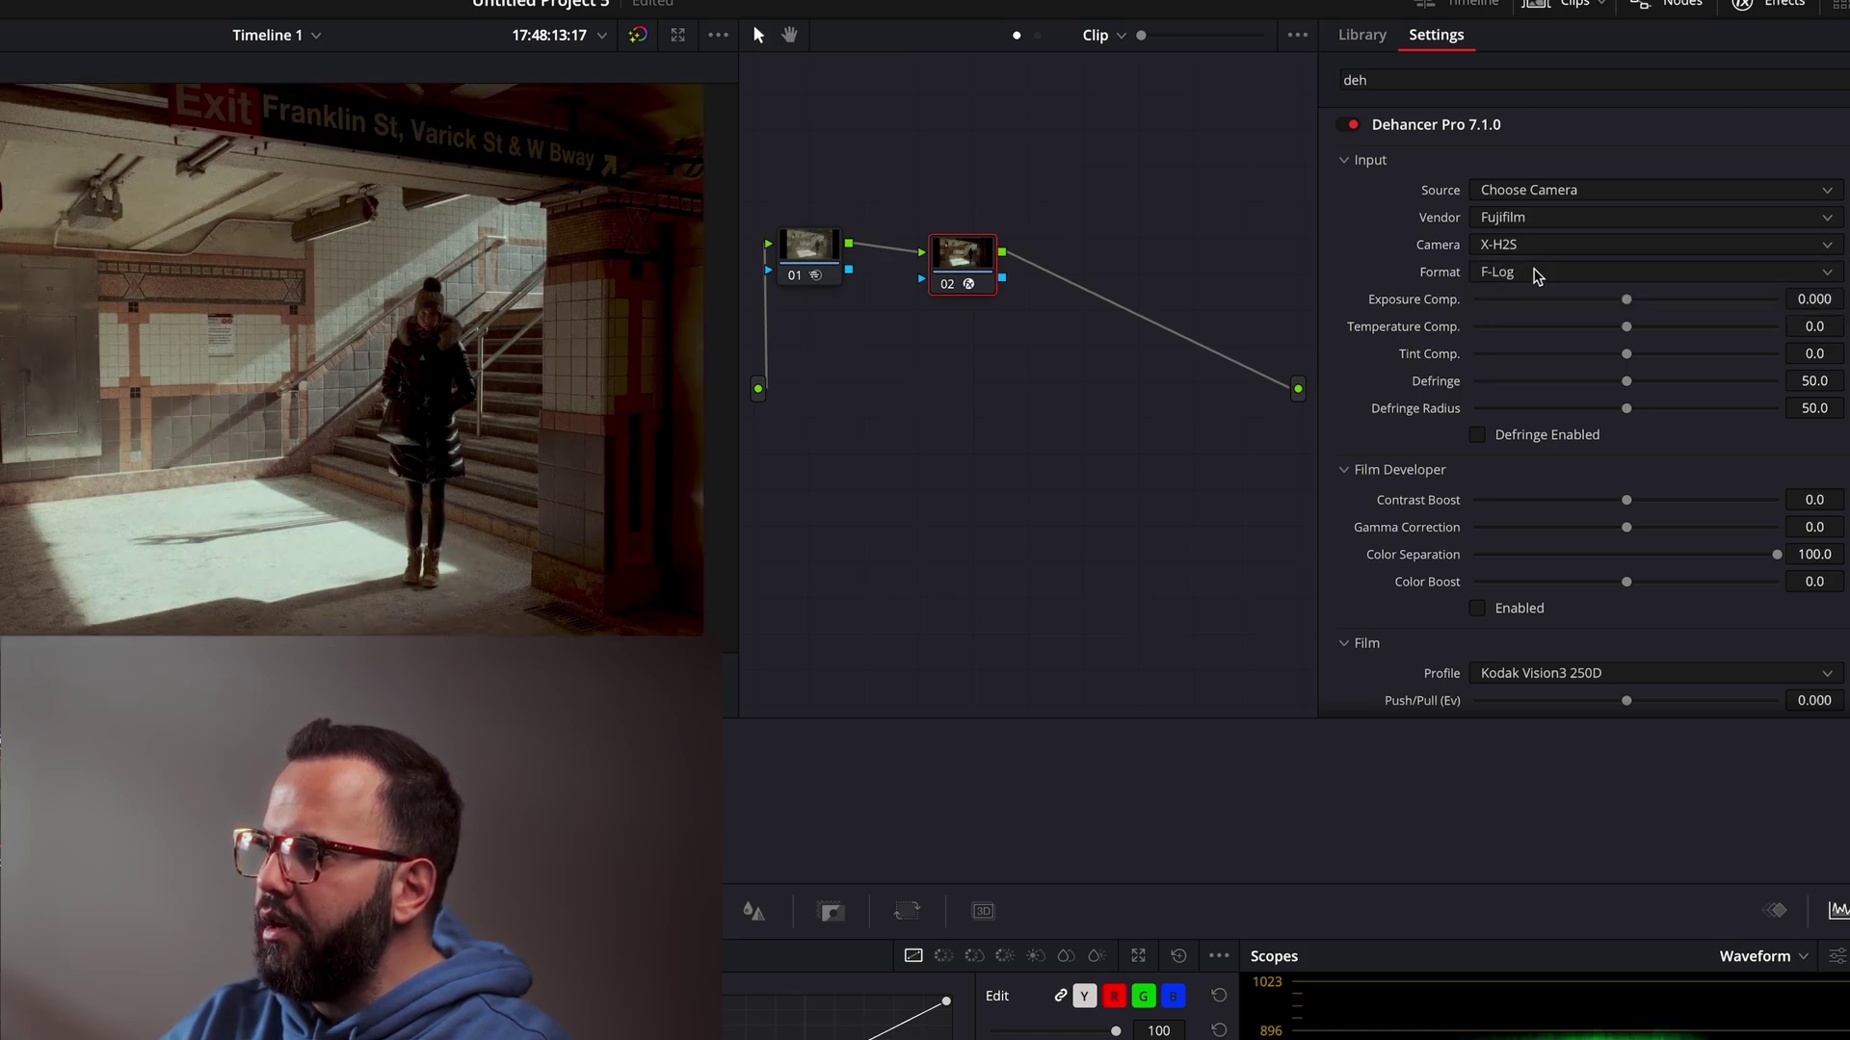
left_click(1829, 273)
left_click(1829, 273)
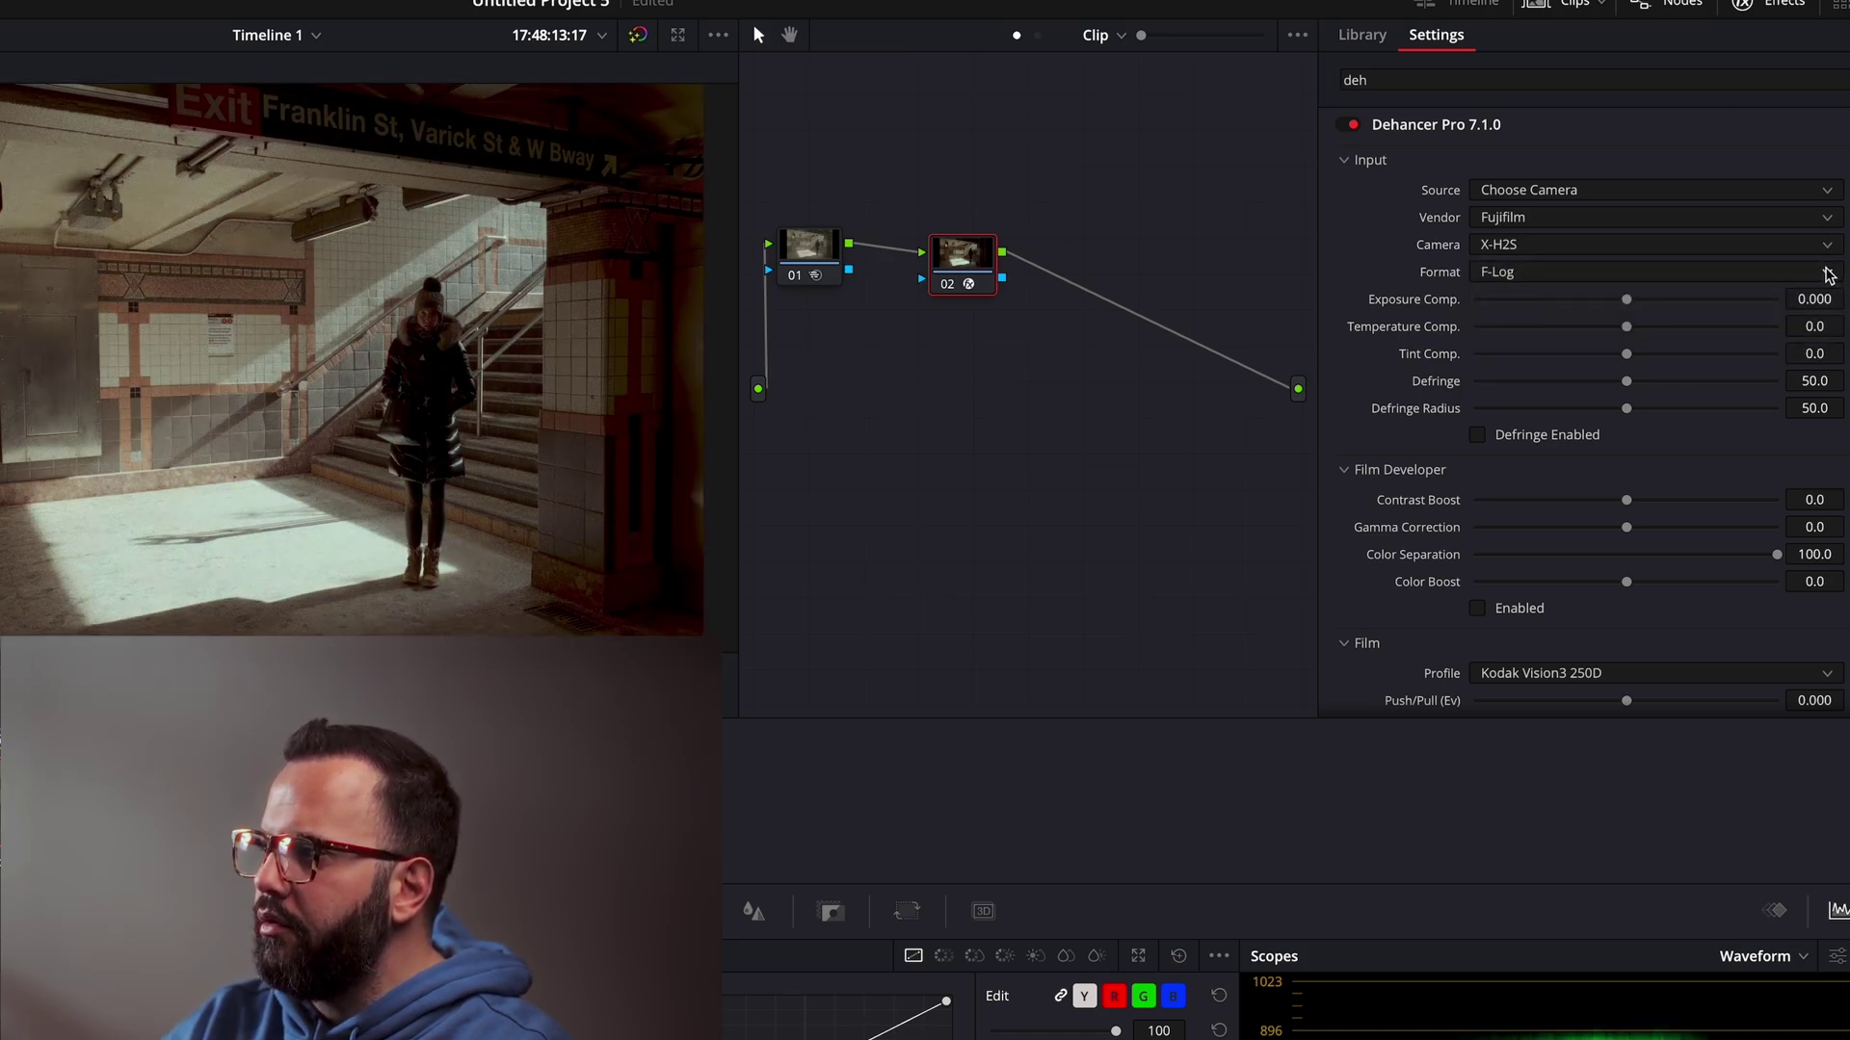
left_click(1821, 282)
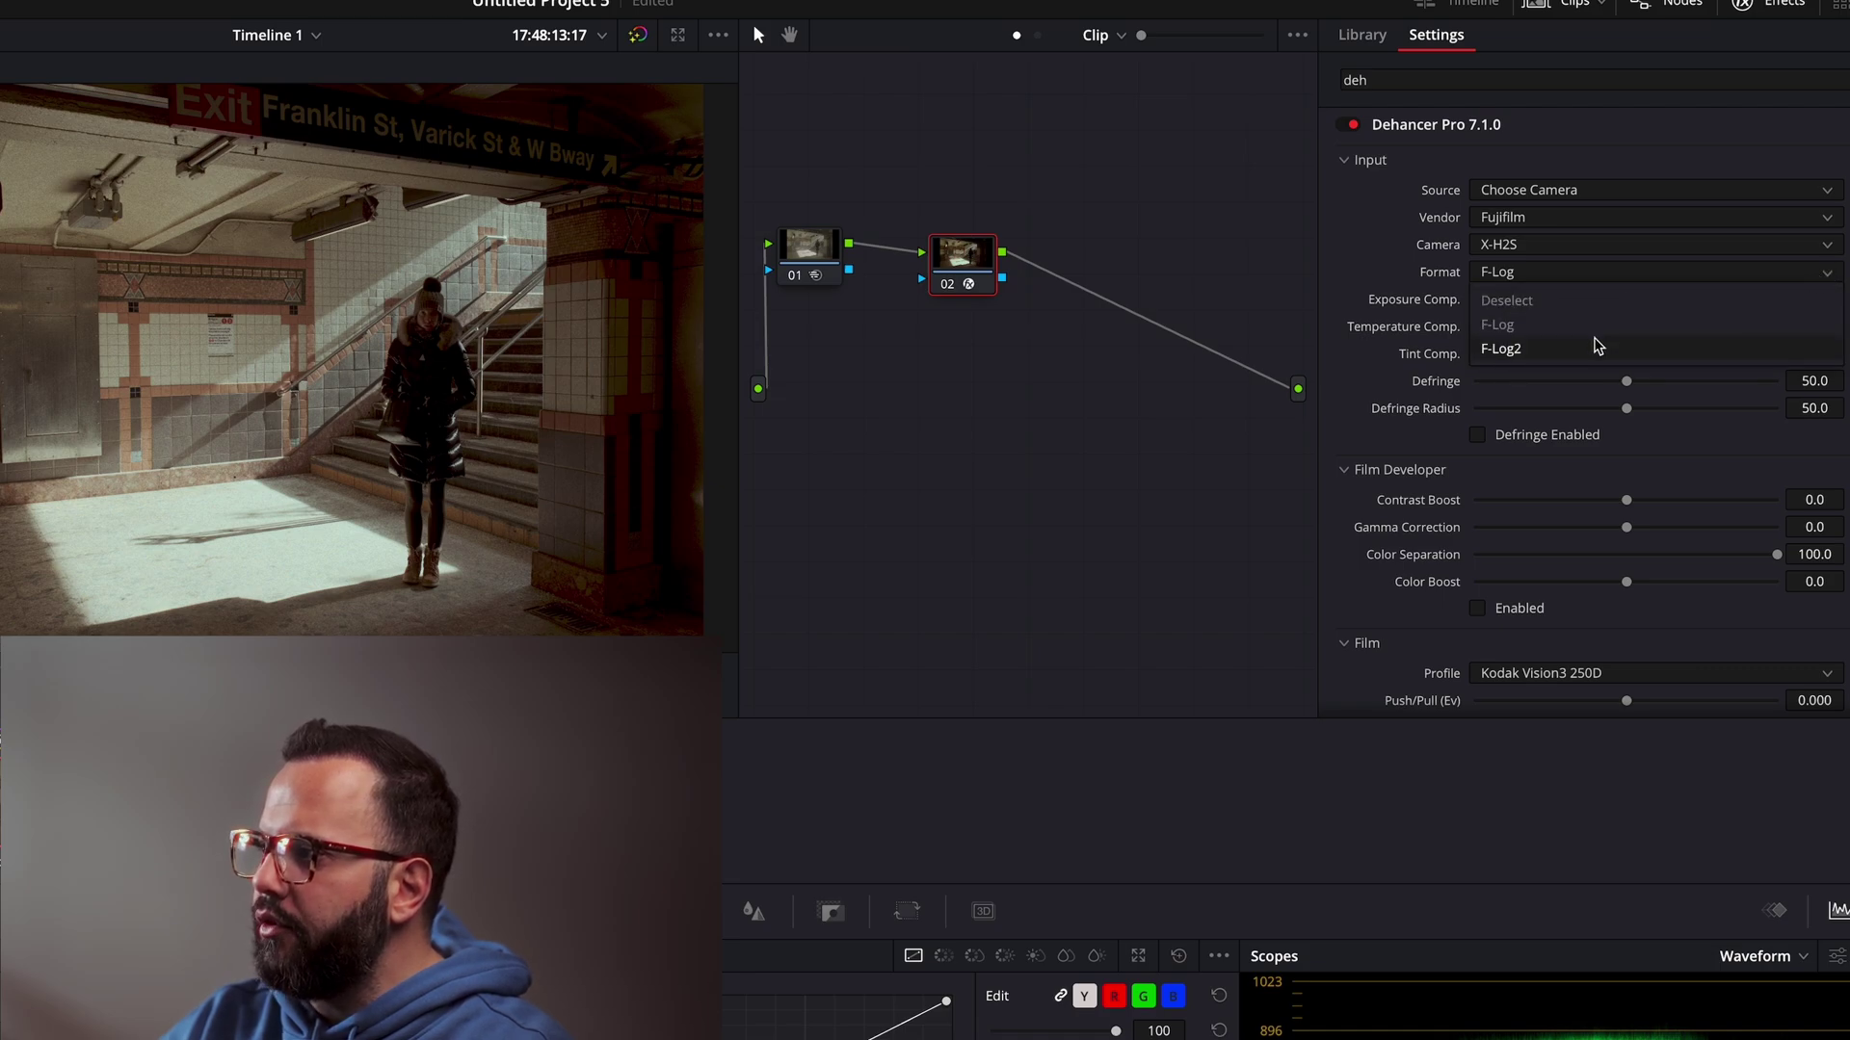
left_click(1598, 344)
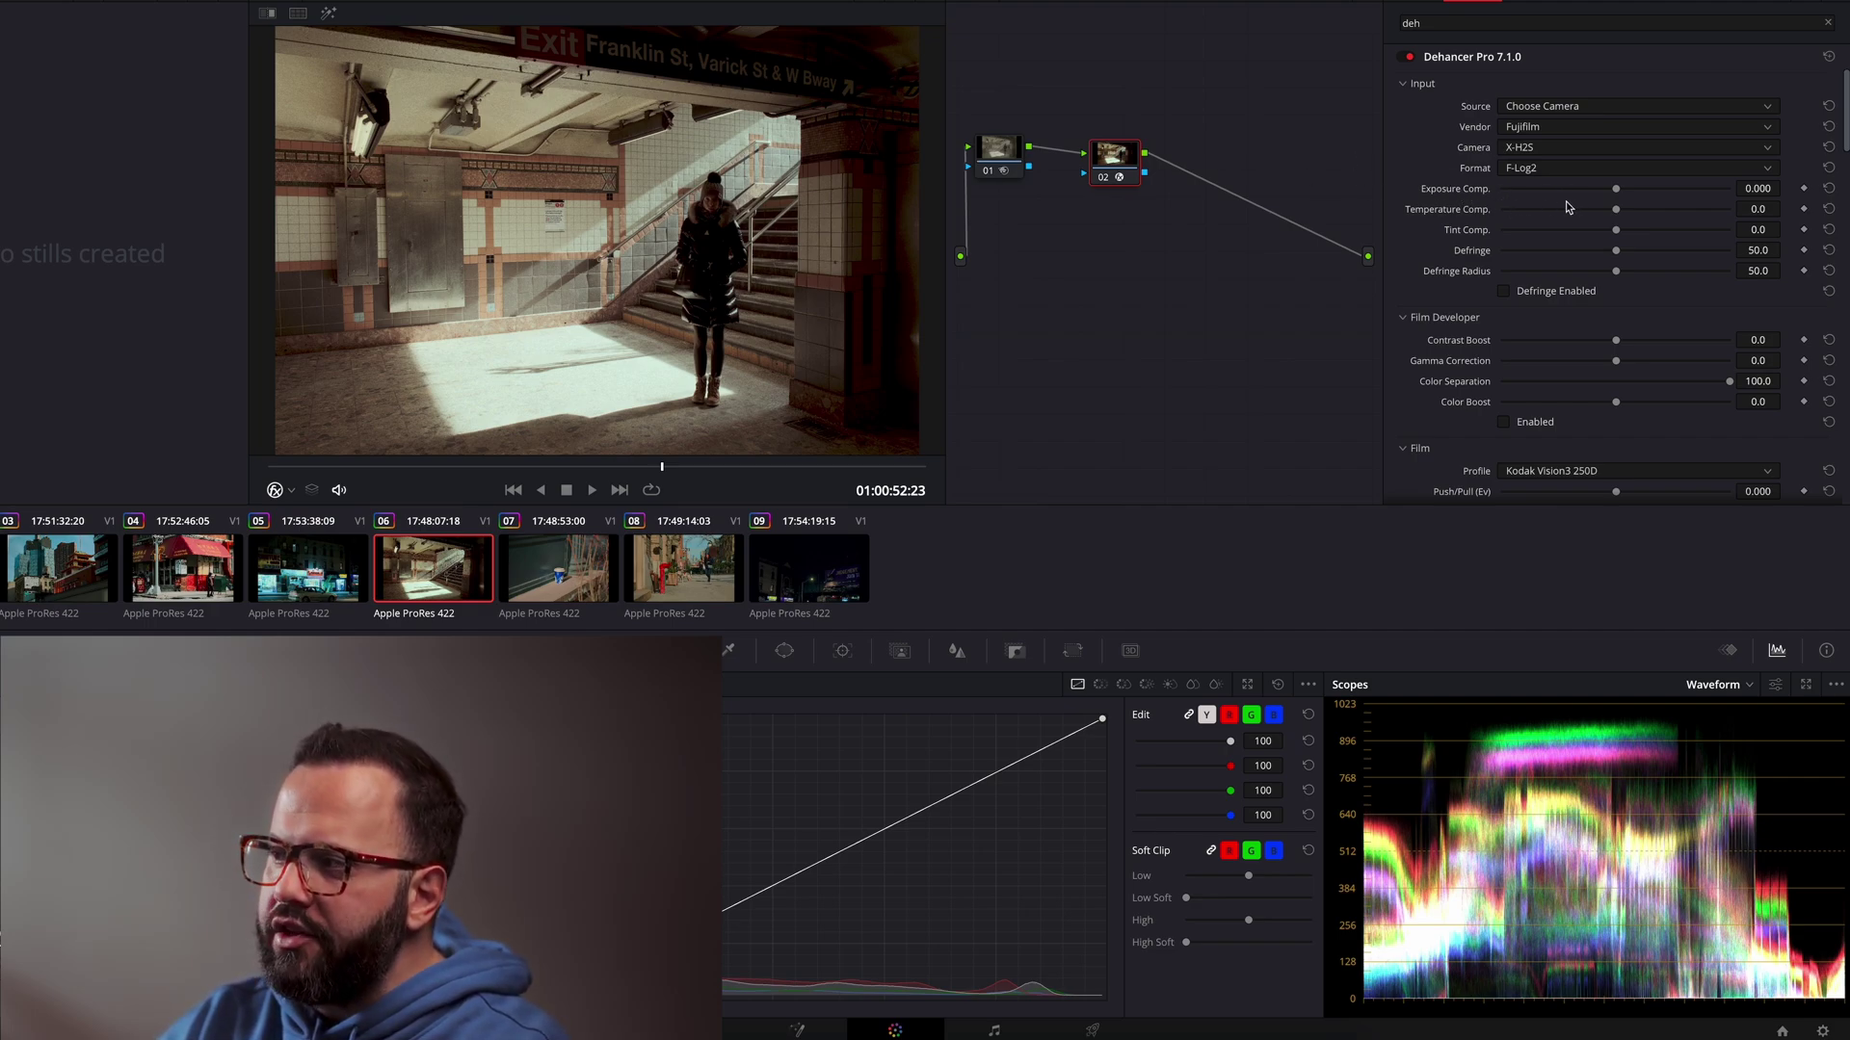
mouse_move(1616, 189)
left_mouse_down()
mouse_move(1674, 201)
mouse_move(1623, 205)
left_mouse_up()
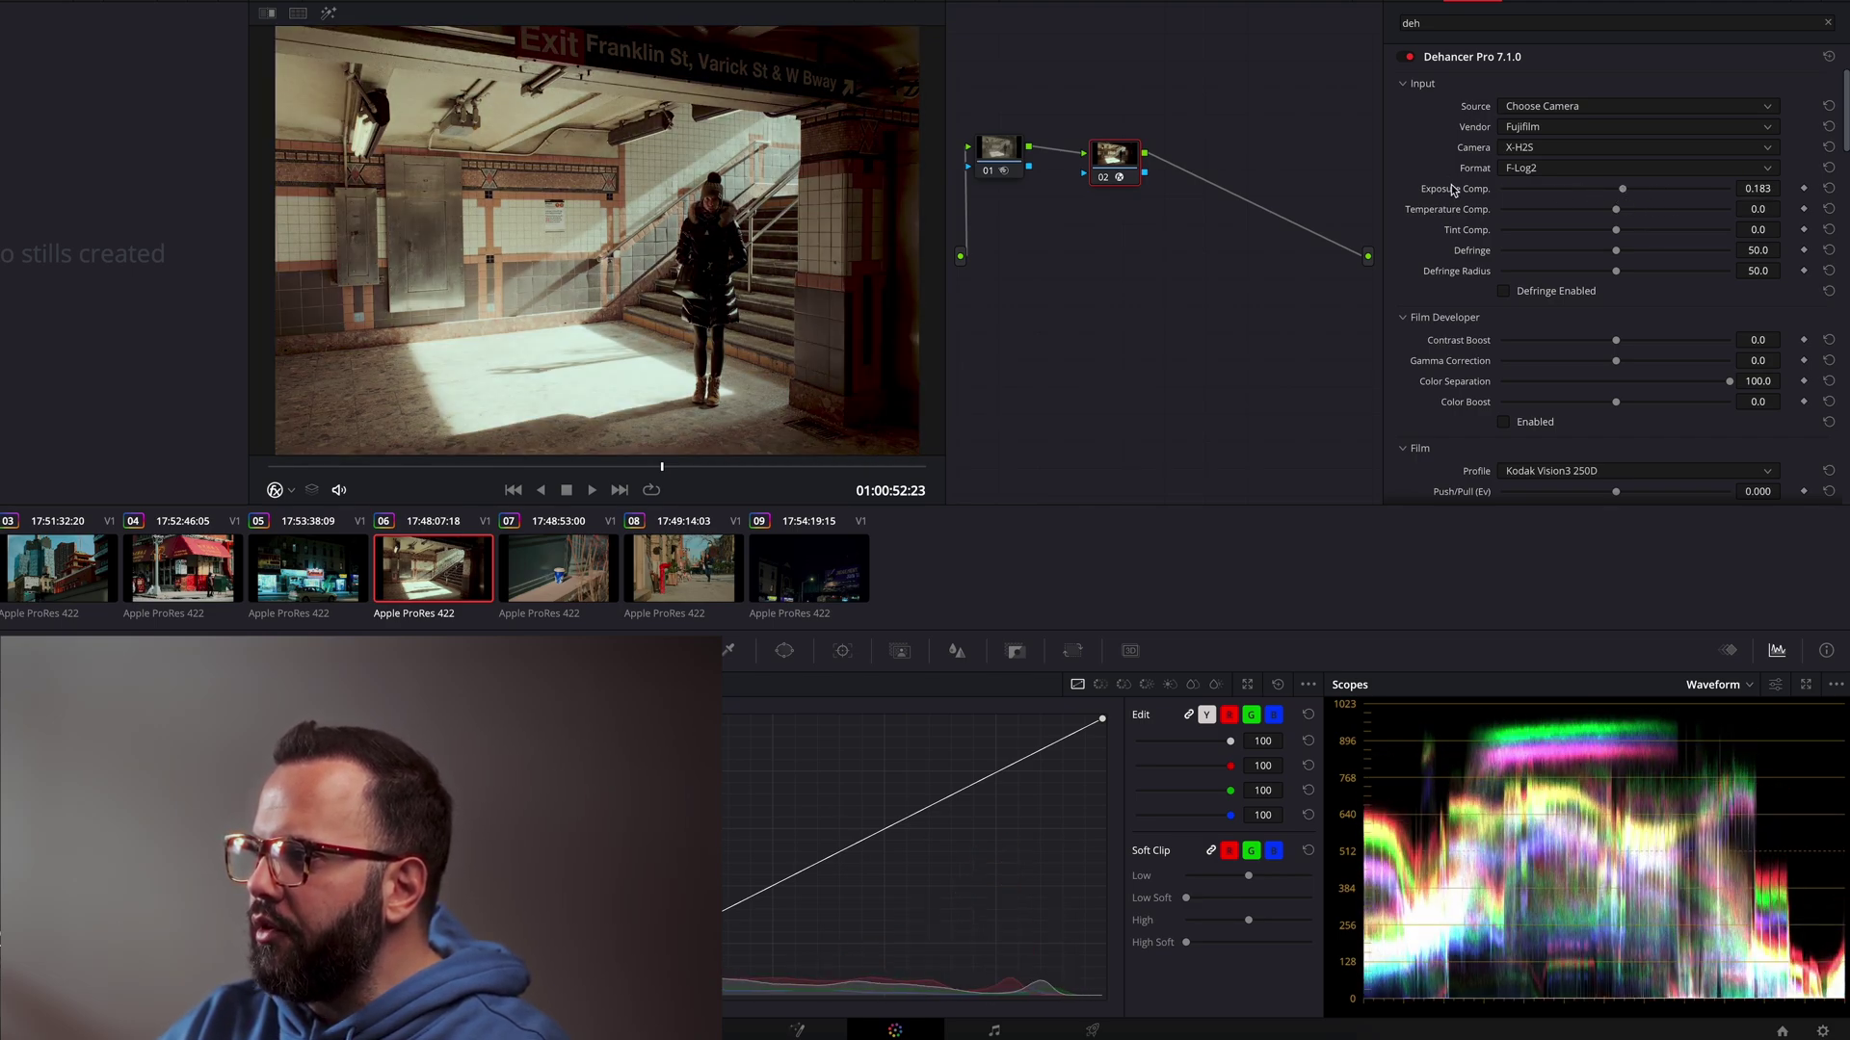
double_click(1455, 190)
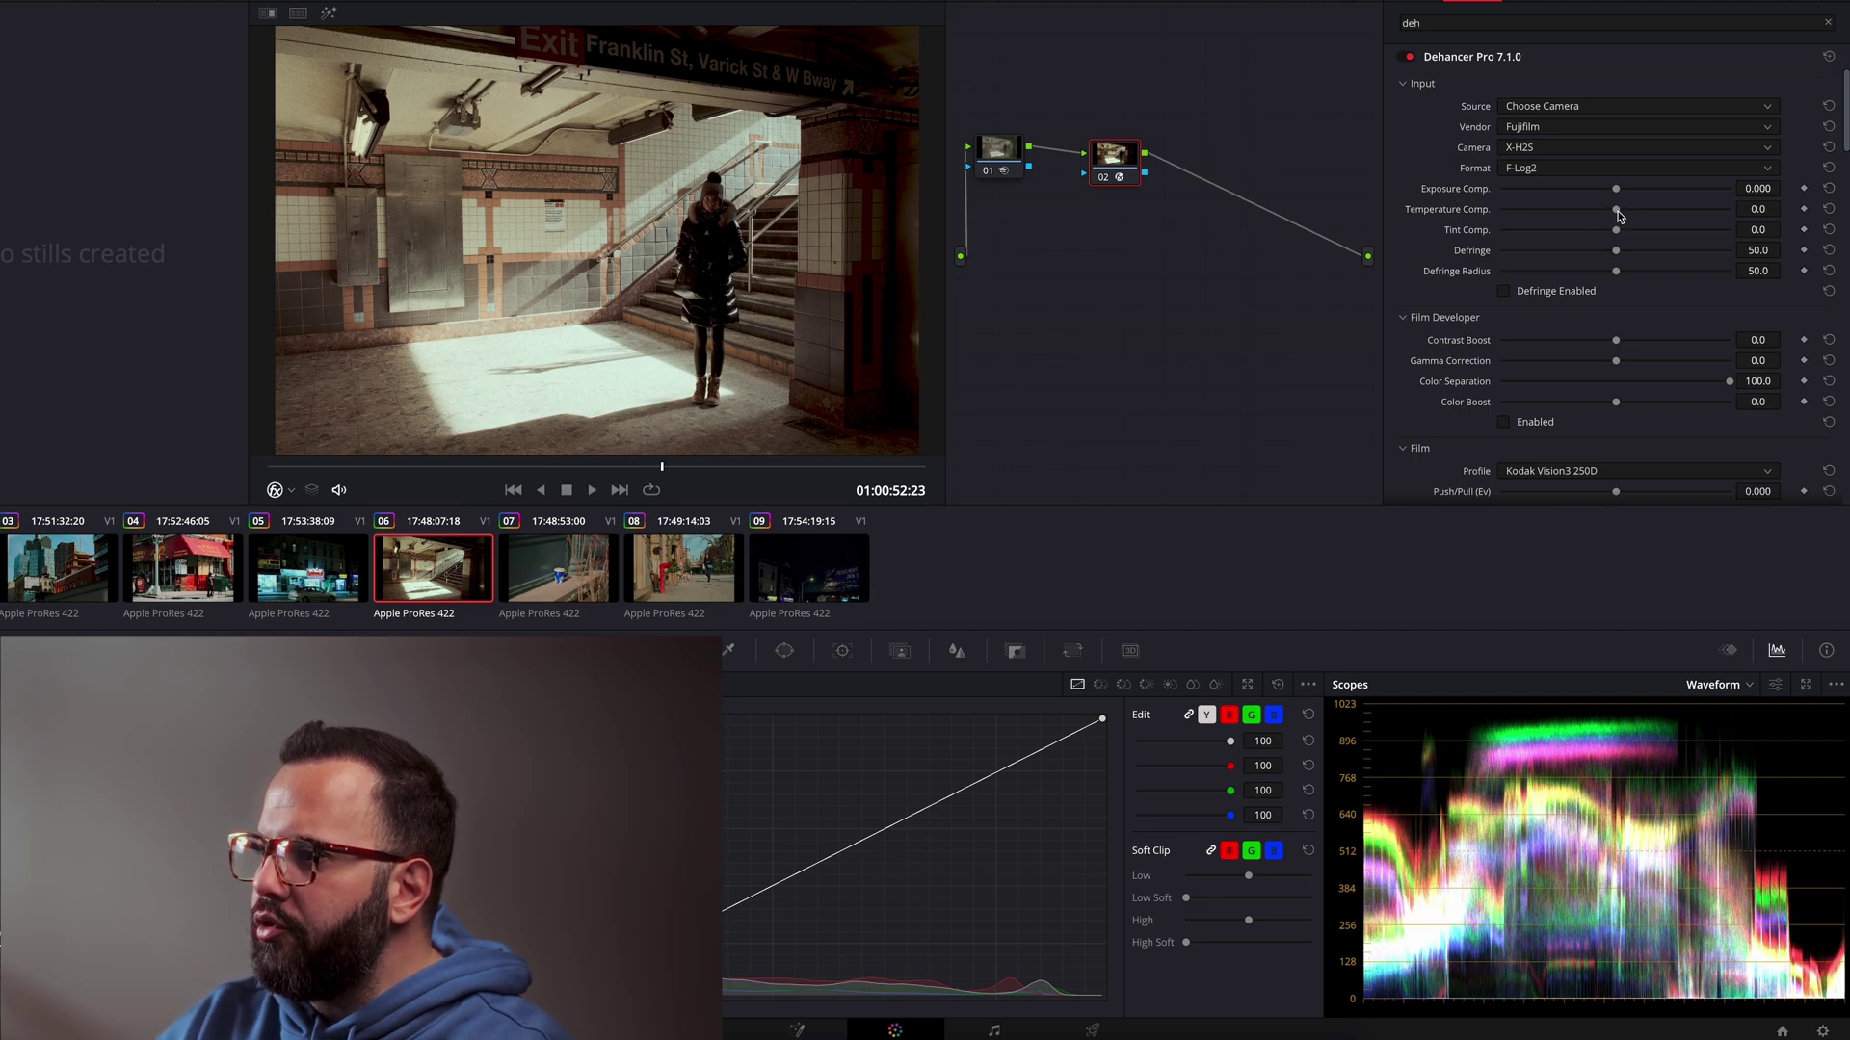
left_click_drag(1618, 210, 1572, 210)
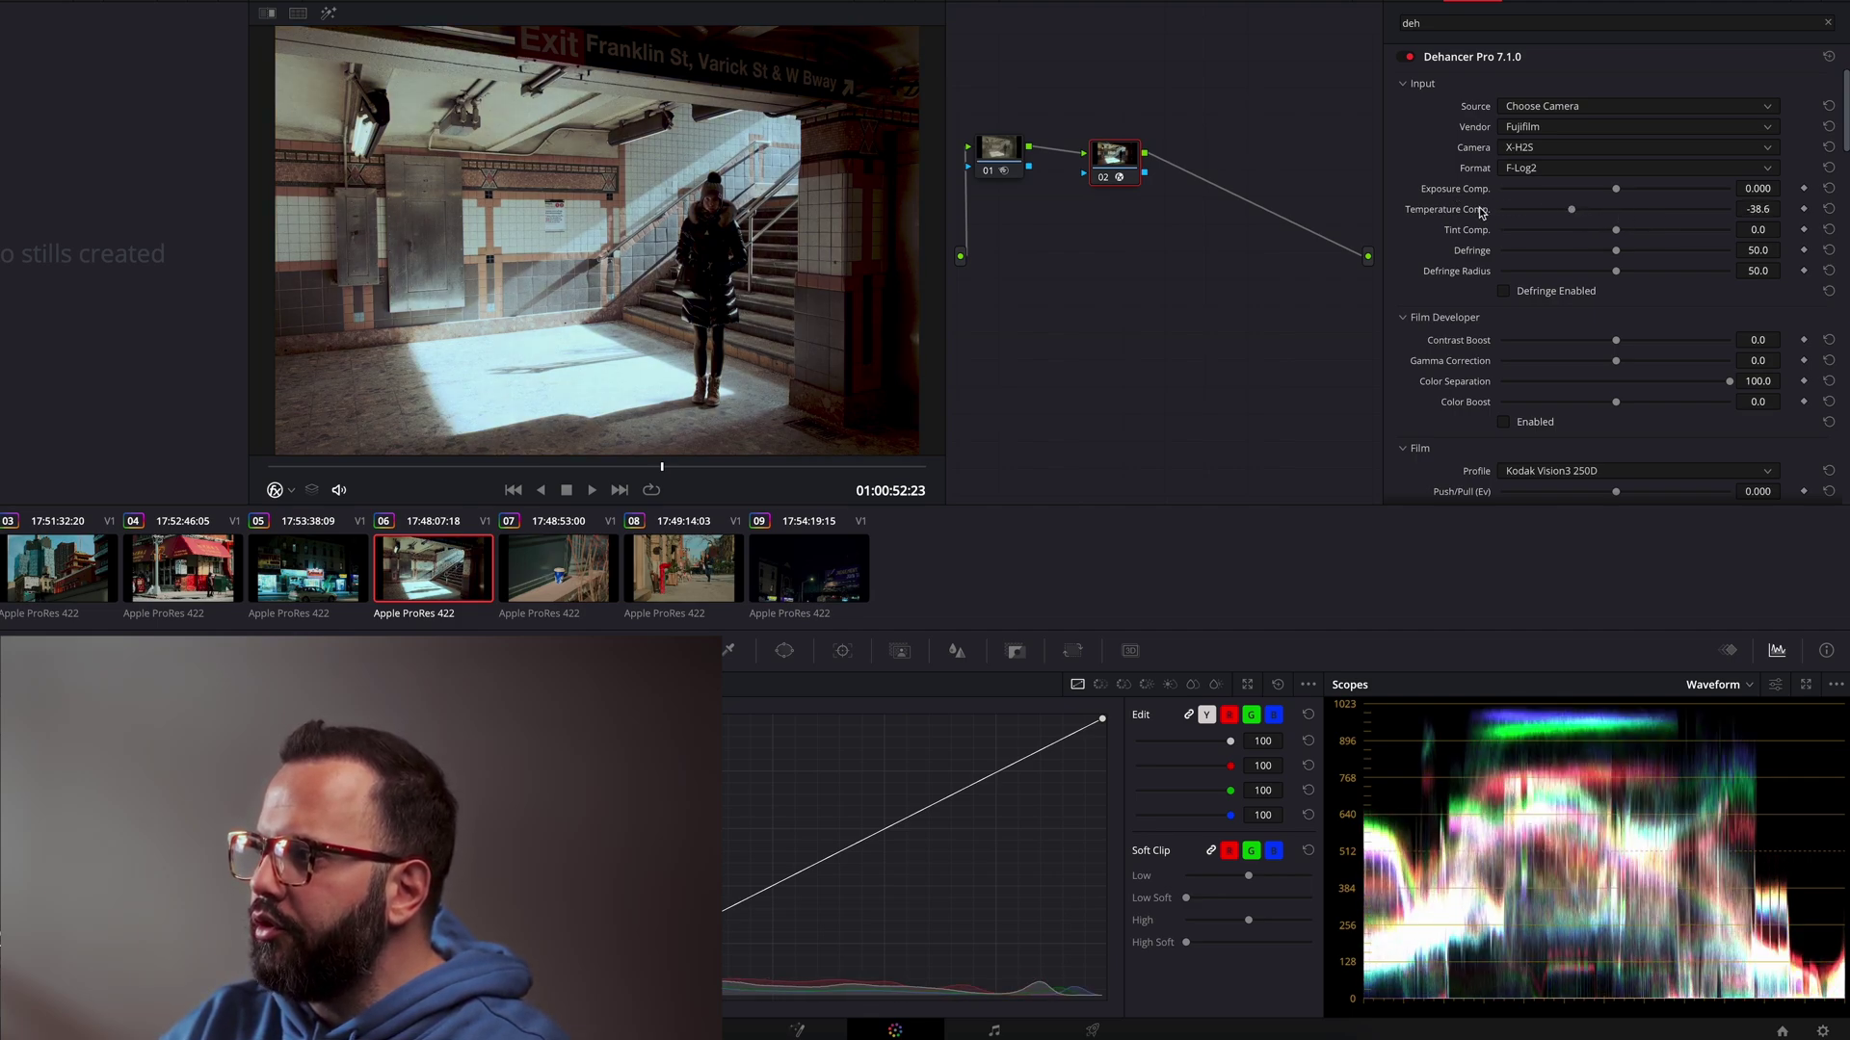
left_click(1828, 209)
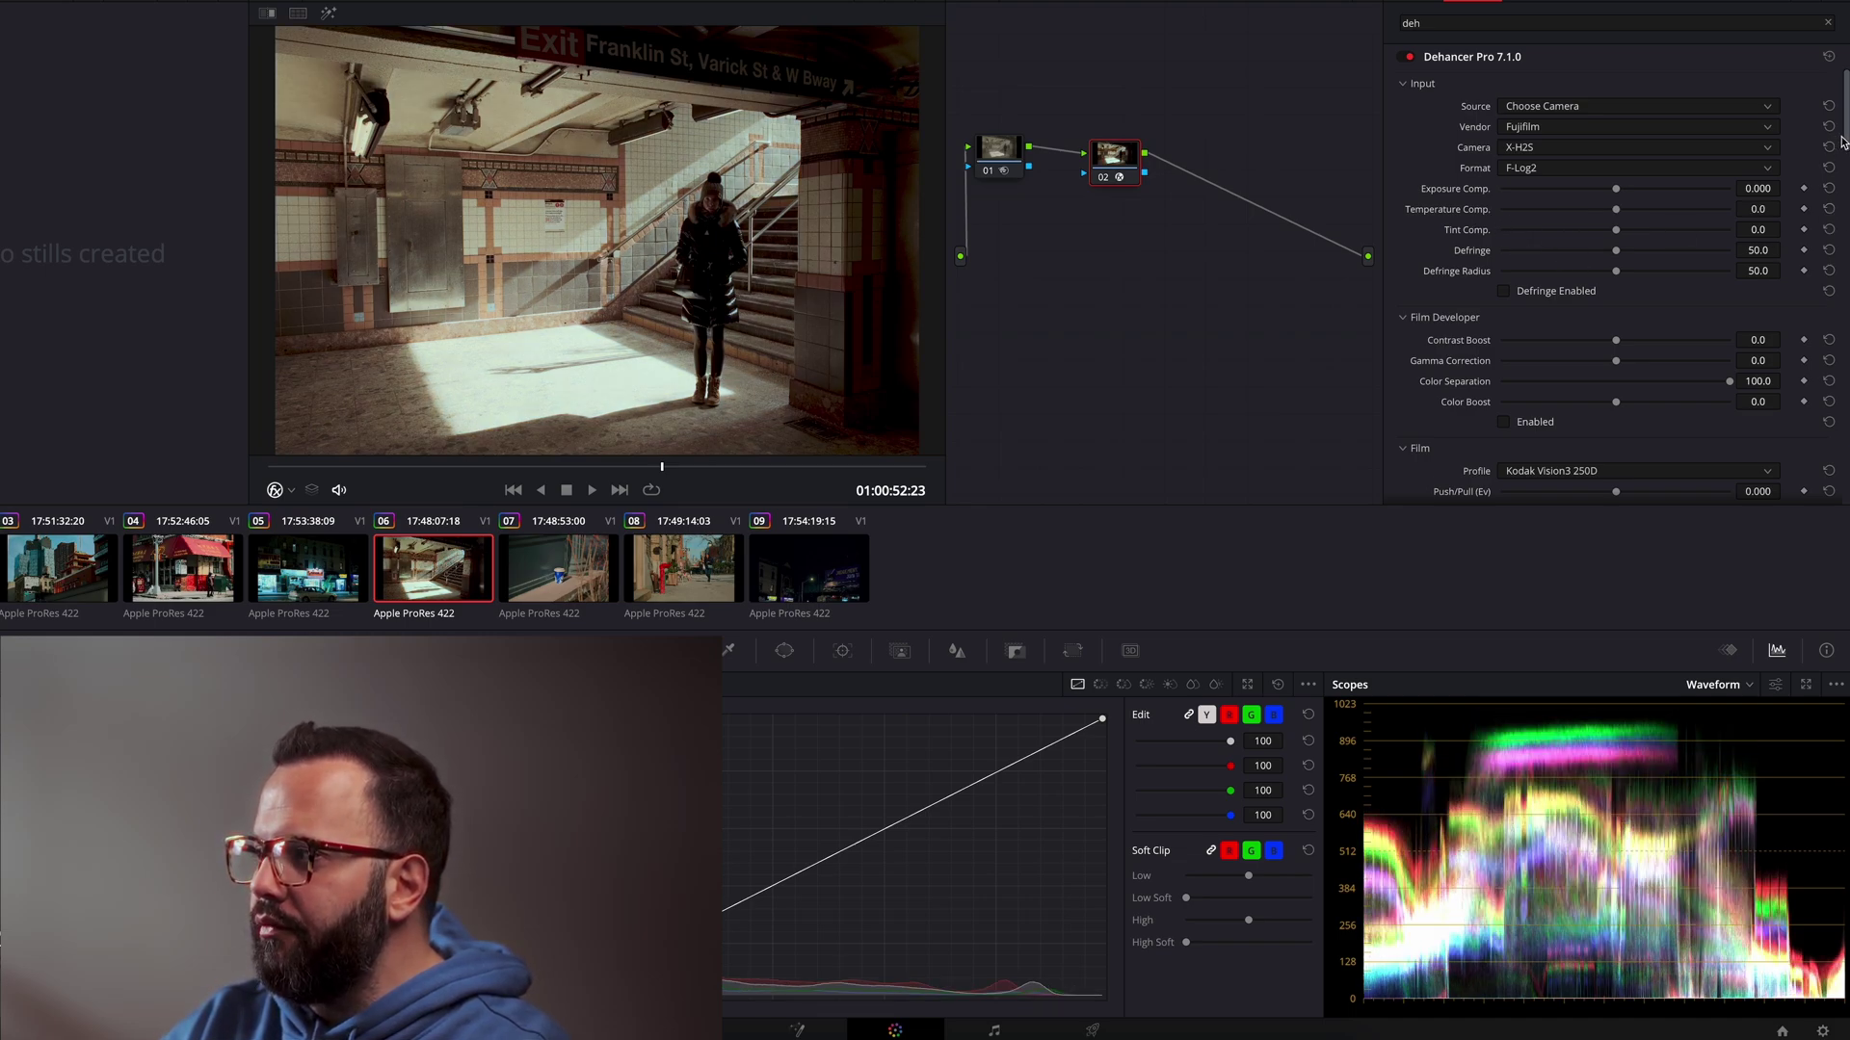
scroll(1836, 144, "down", 1)
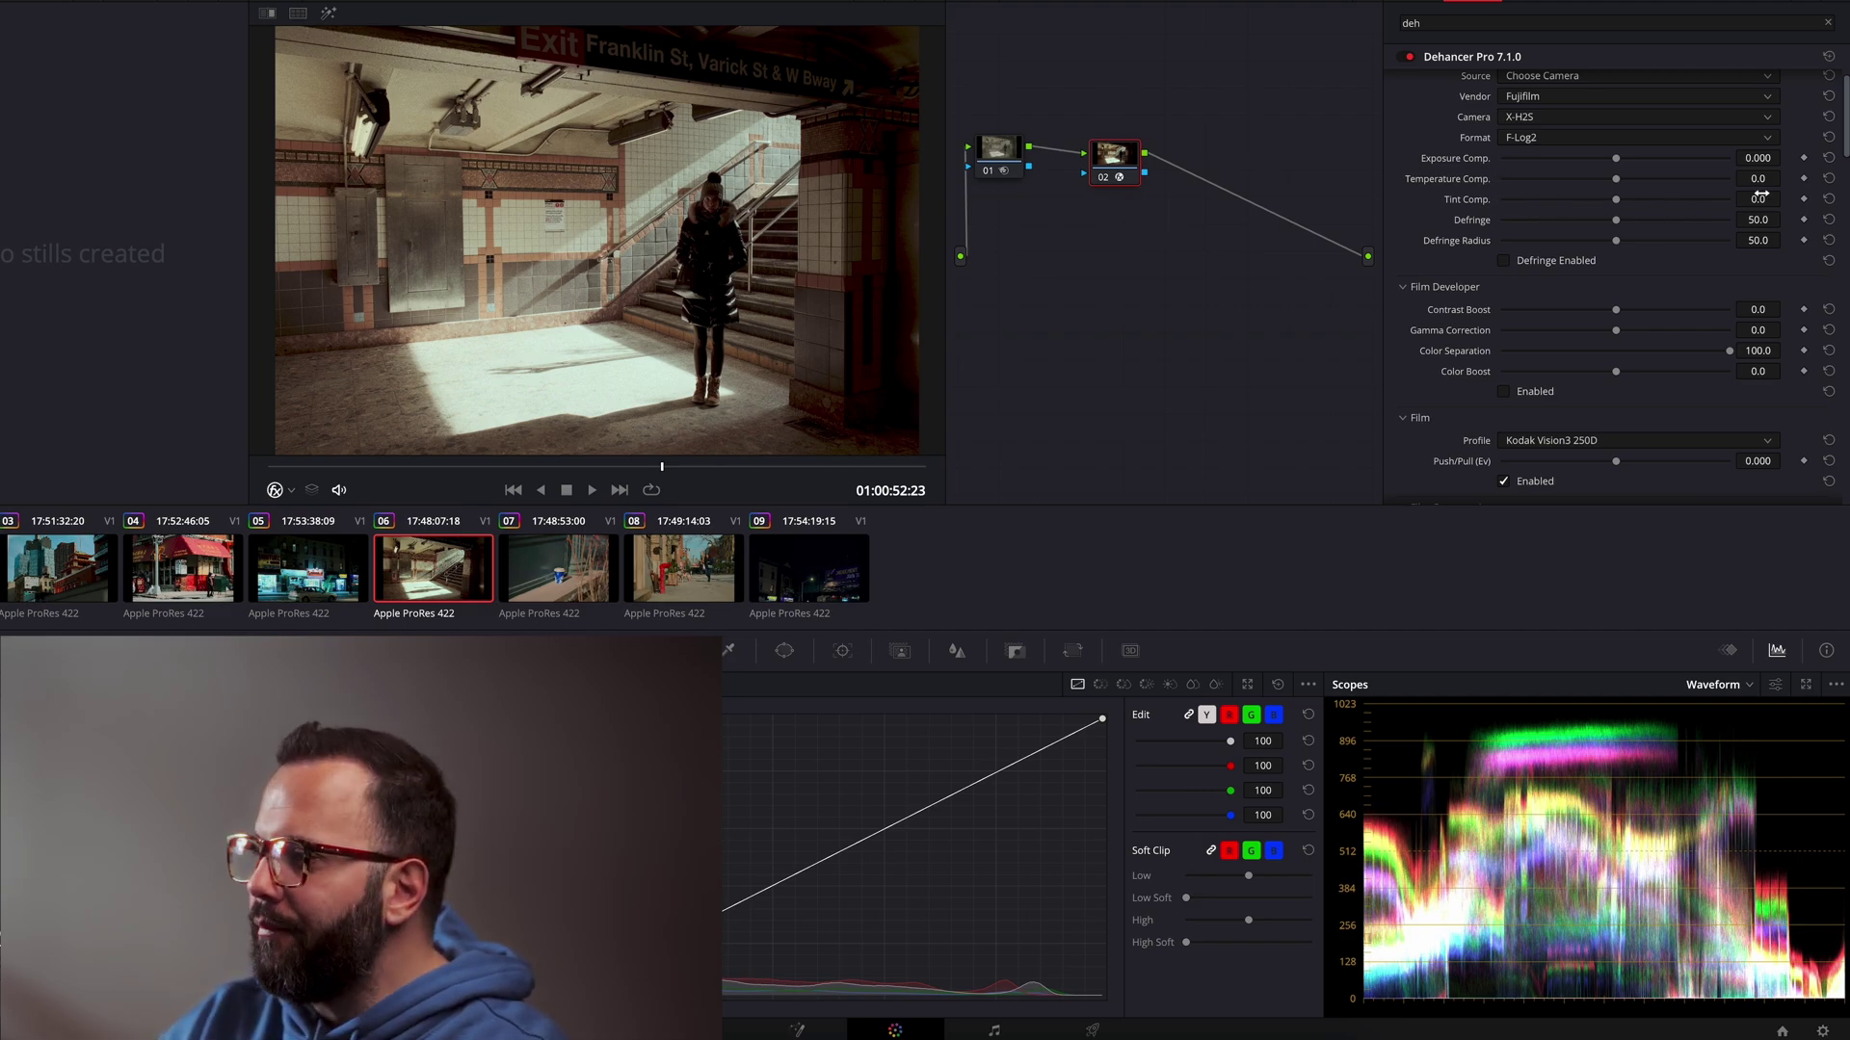
scroll(1630, 246, "up", 1)
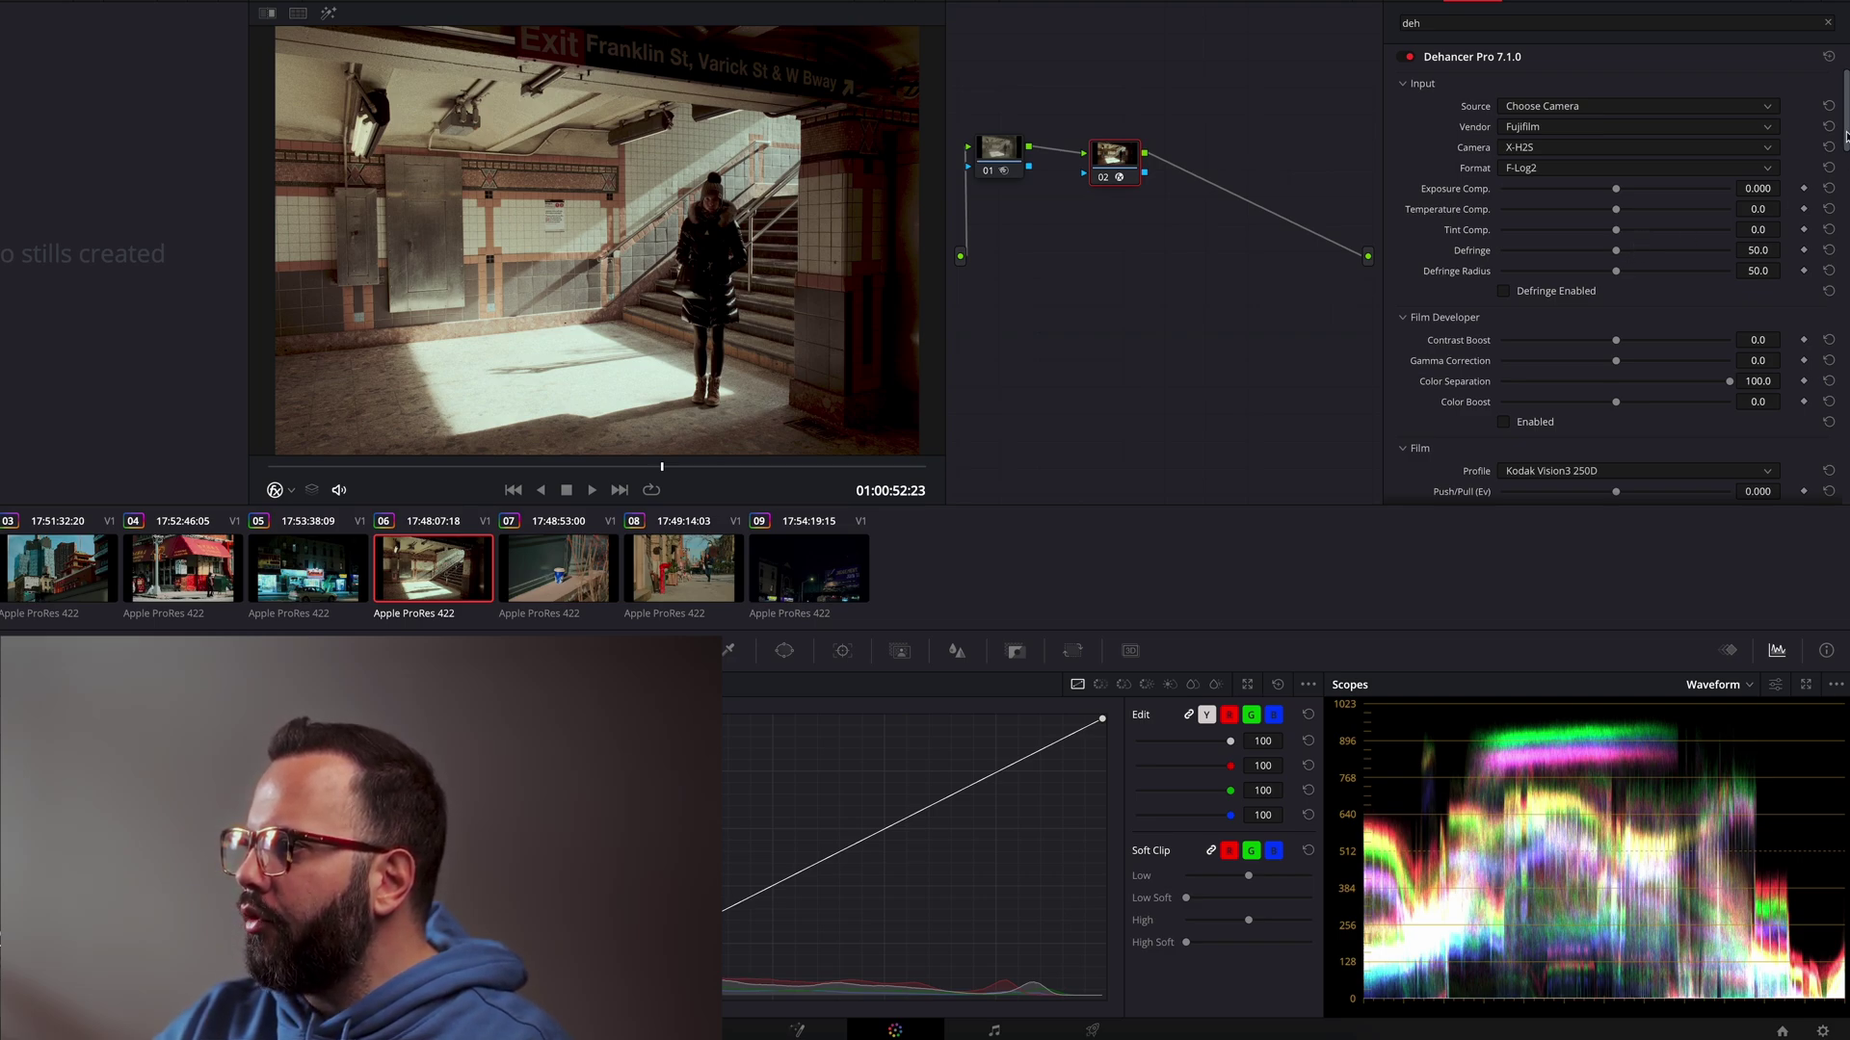
scroll(1845, 140, "down", 2)
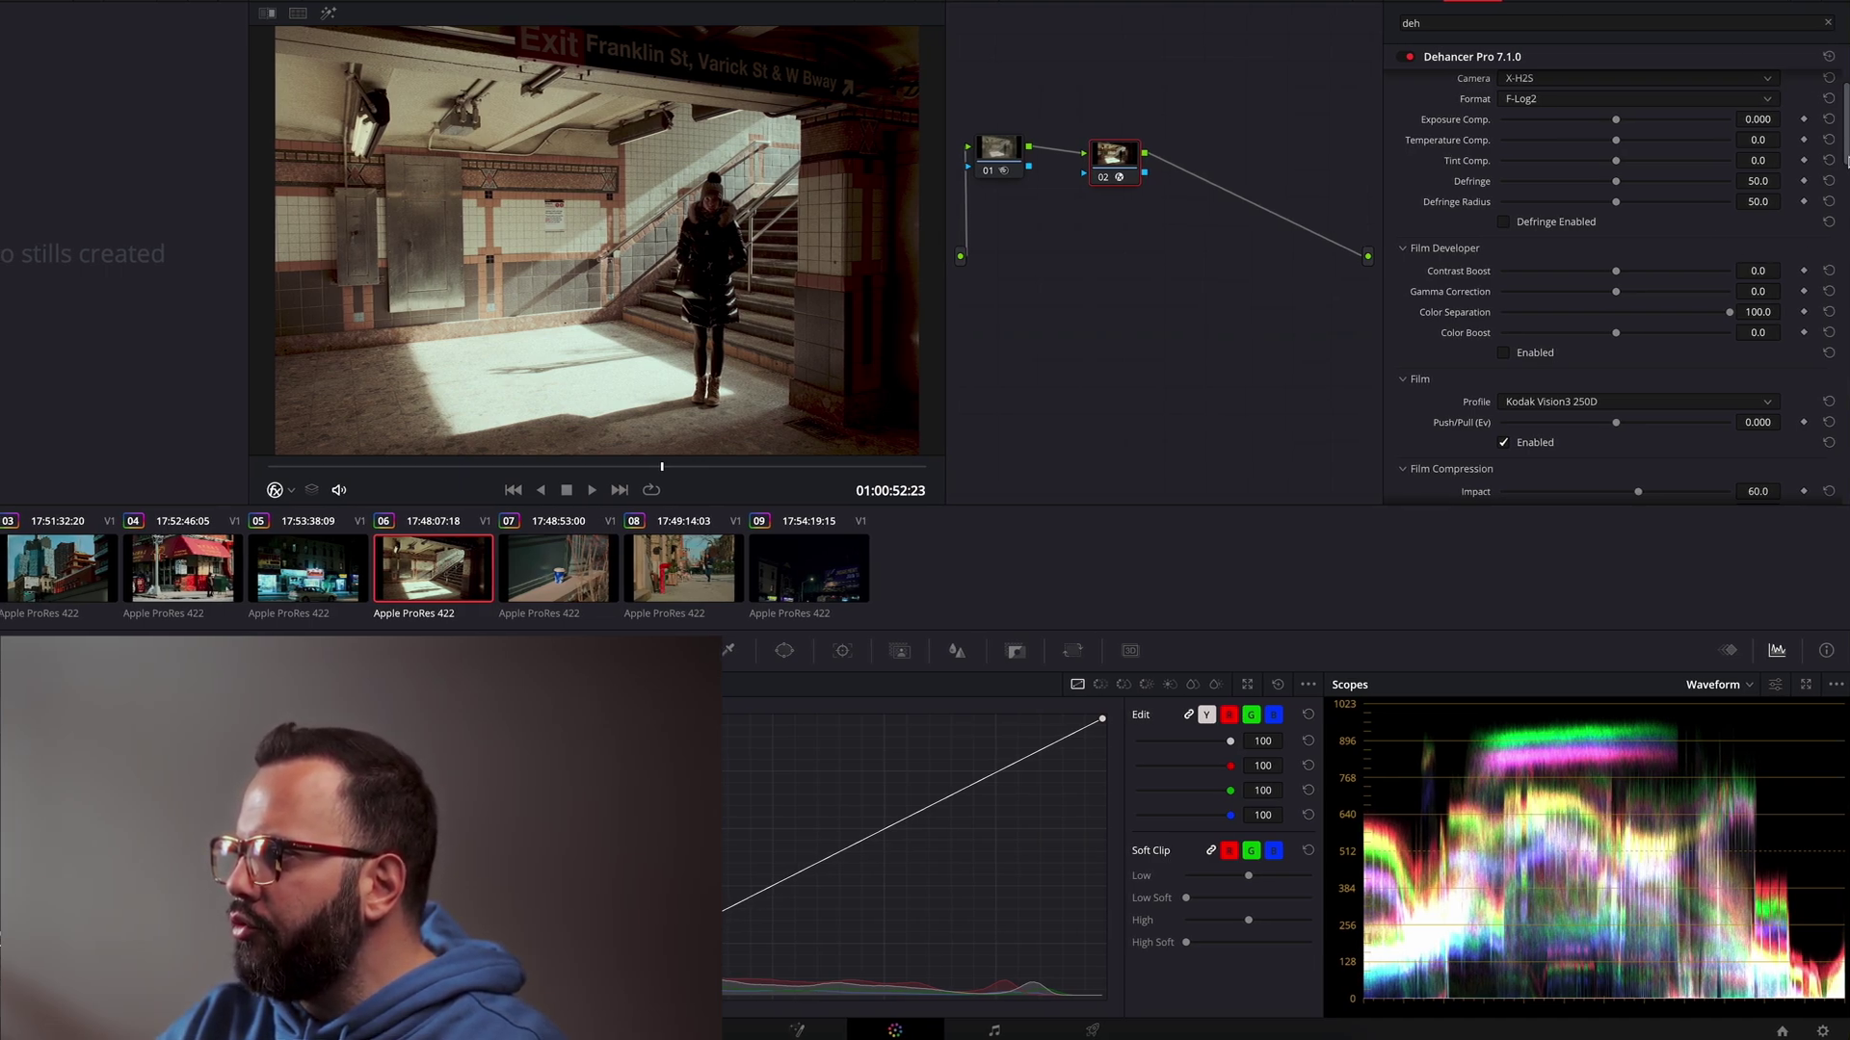
left_click_drag(1845, 159, 1842, 195)
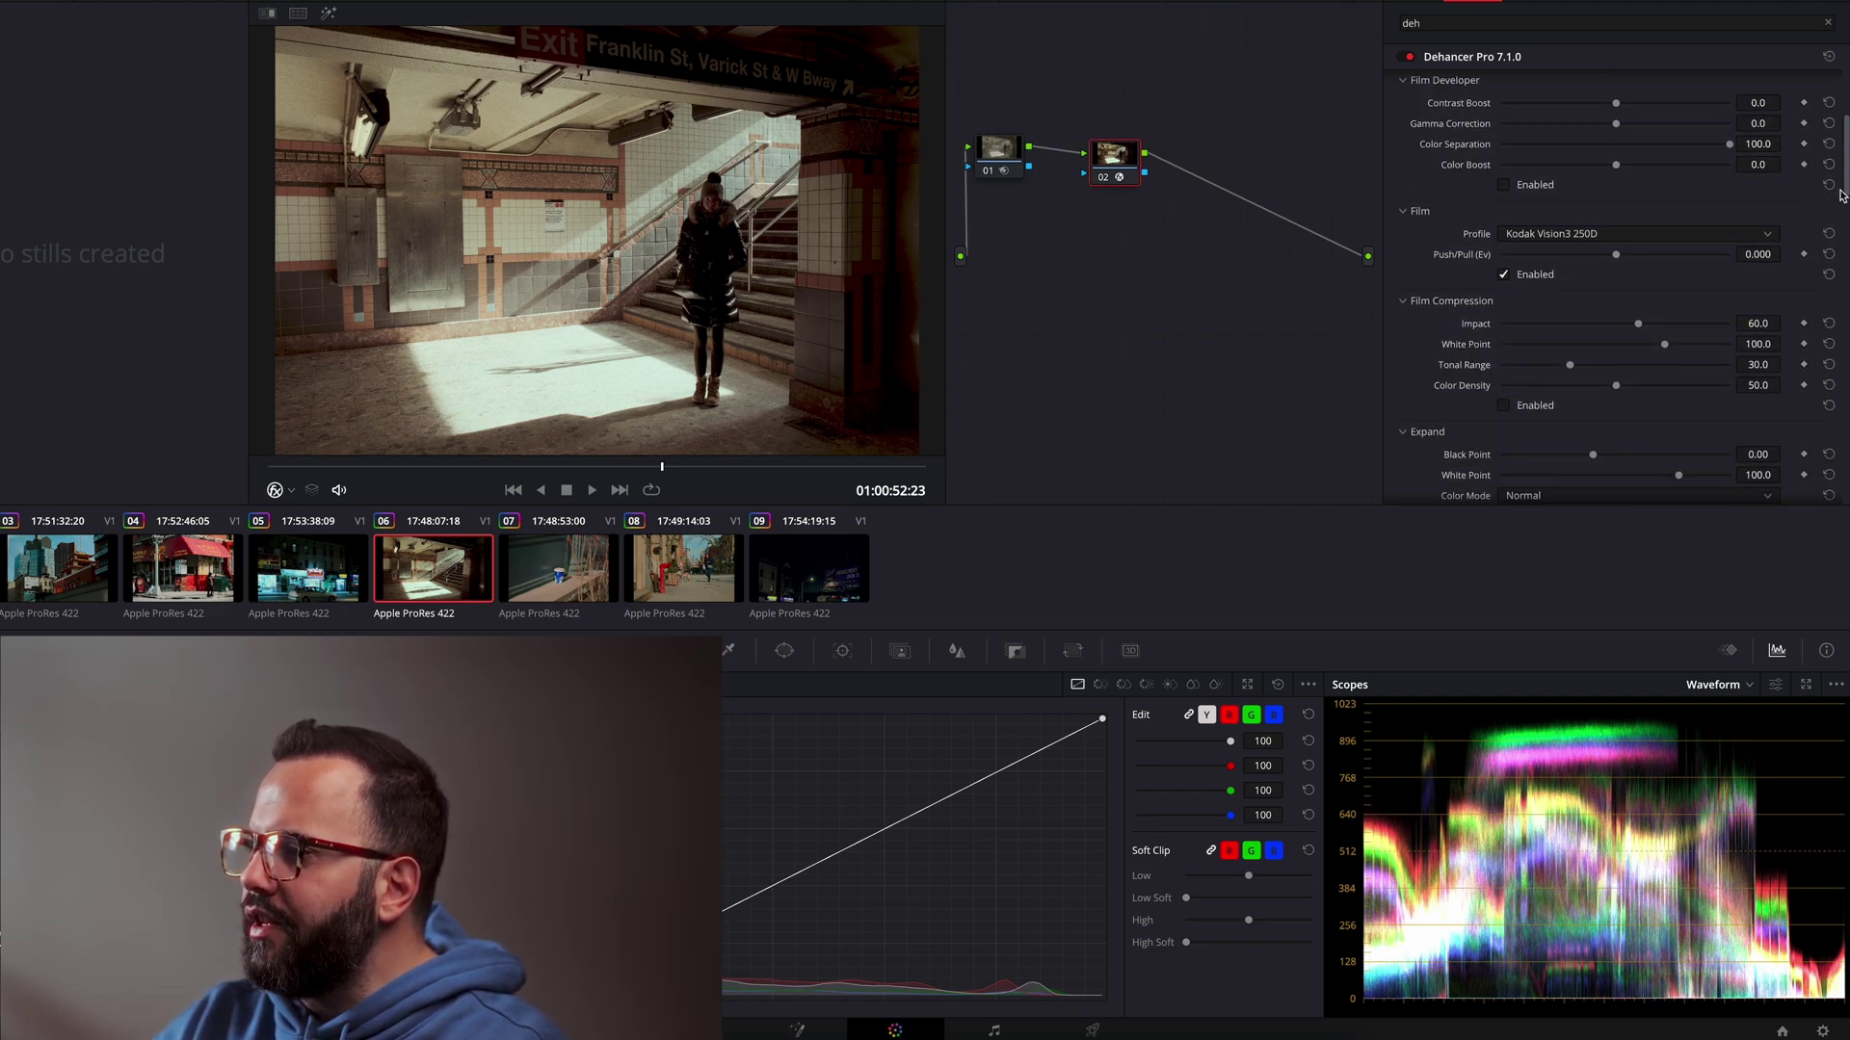
Step: Preview the Kodak Ektar 100, Gold 200 and Kodachrome 64 film profiles
left_click(1597, 239)
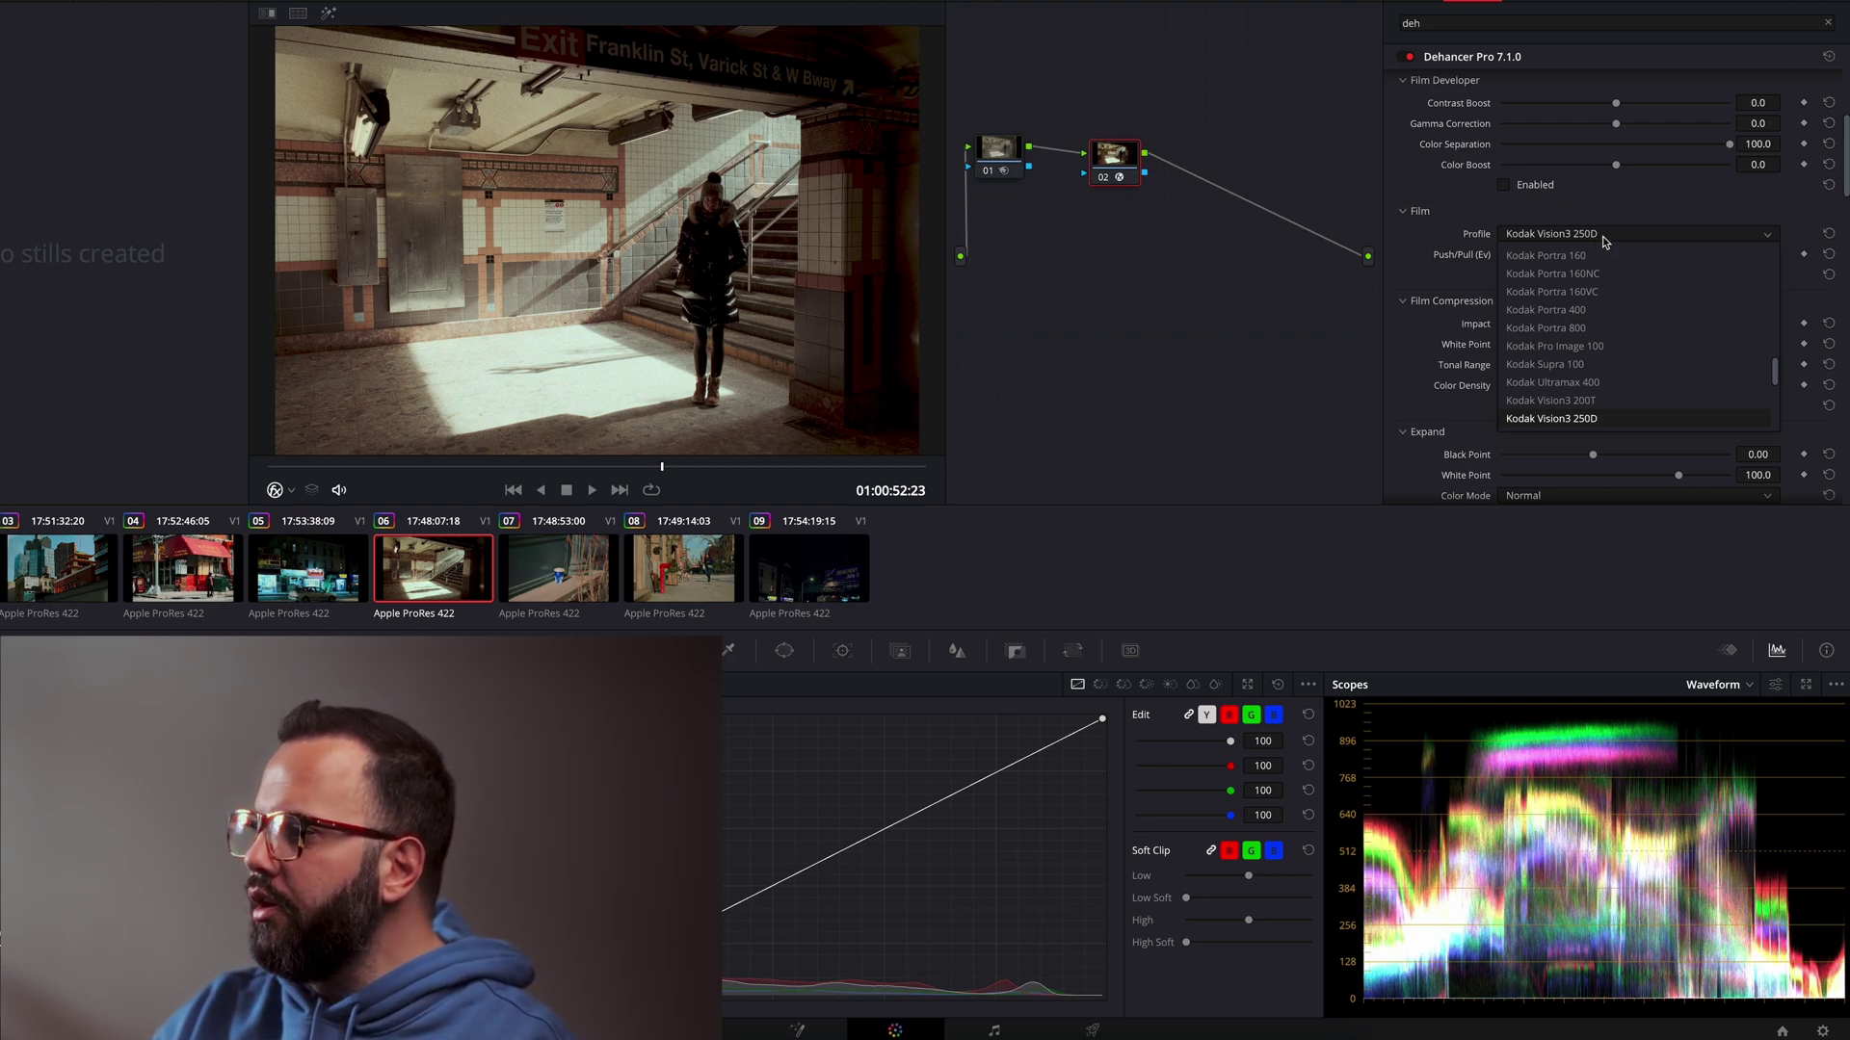
scroll(1592, 367, "down", 5)
scroll(1604, 376, "up", 5)
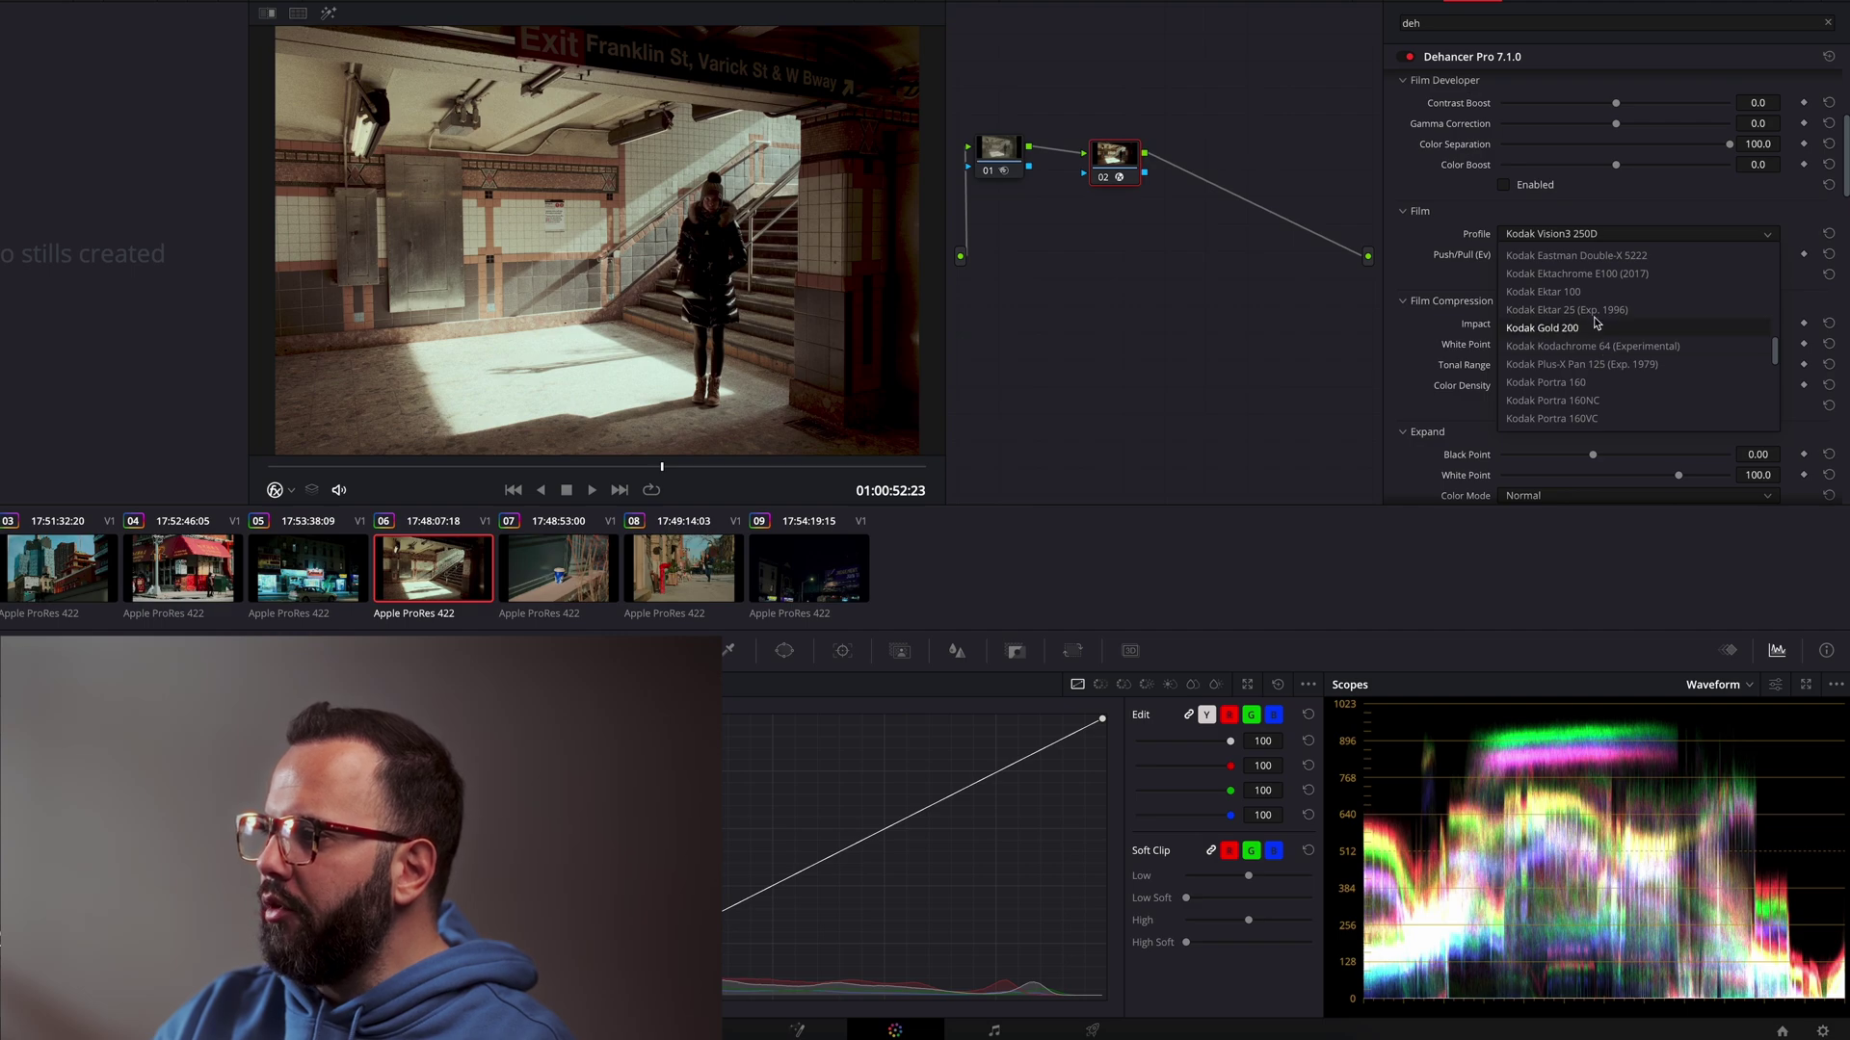
left_click(1585, 291)
left_click(1581, 236)
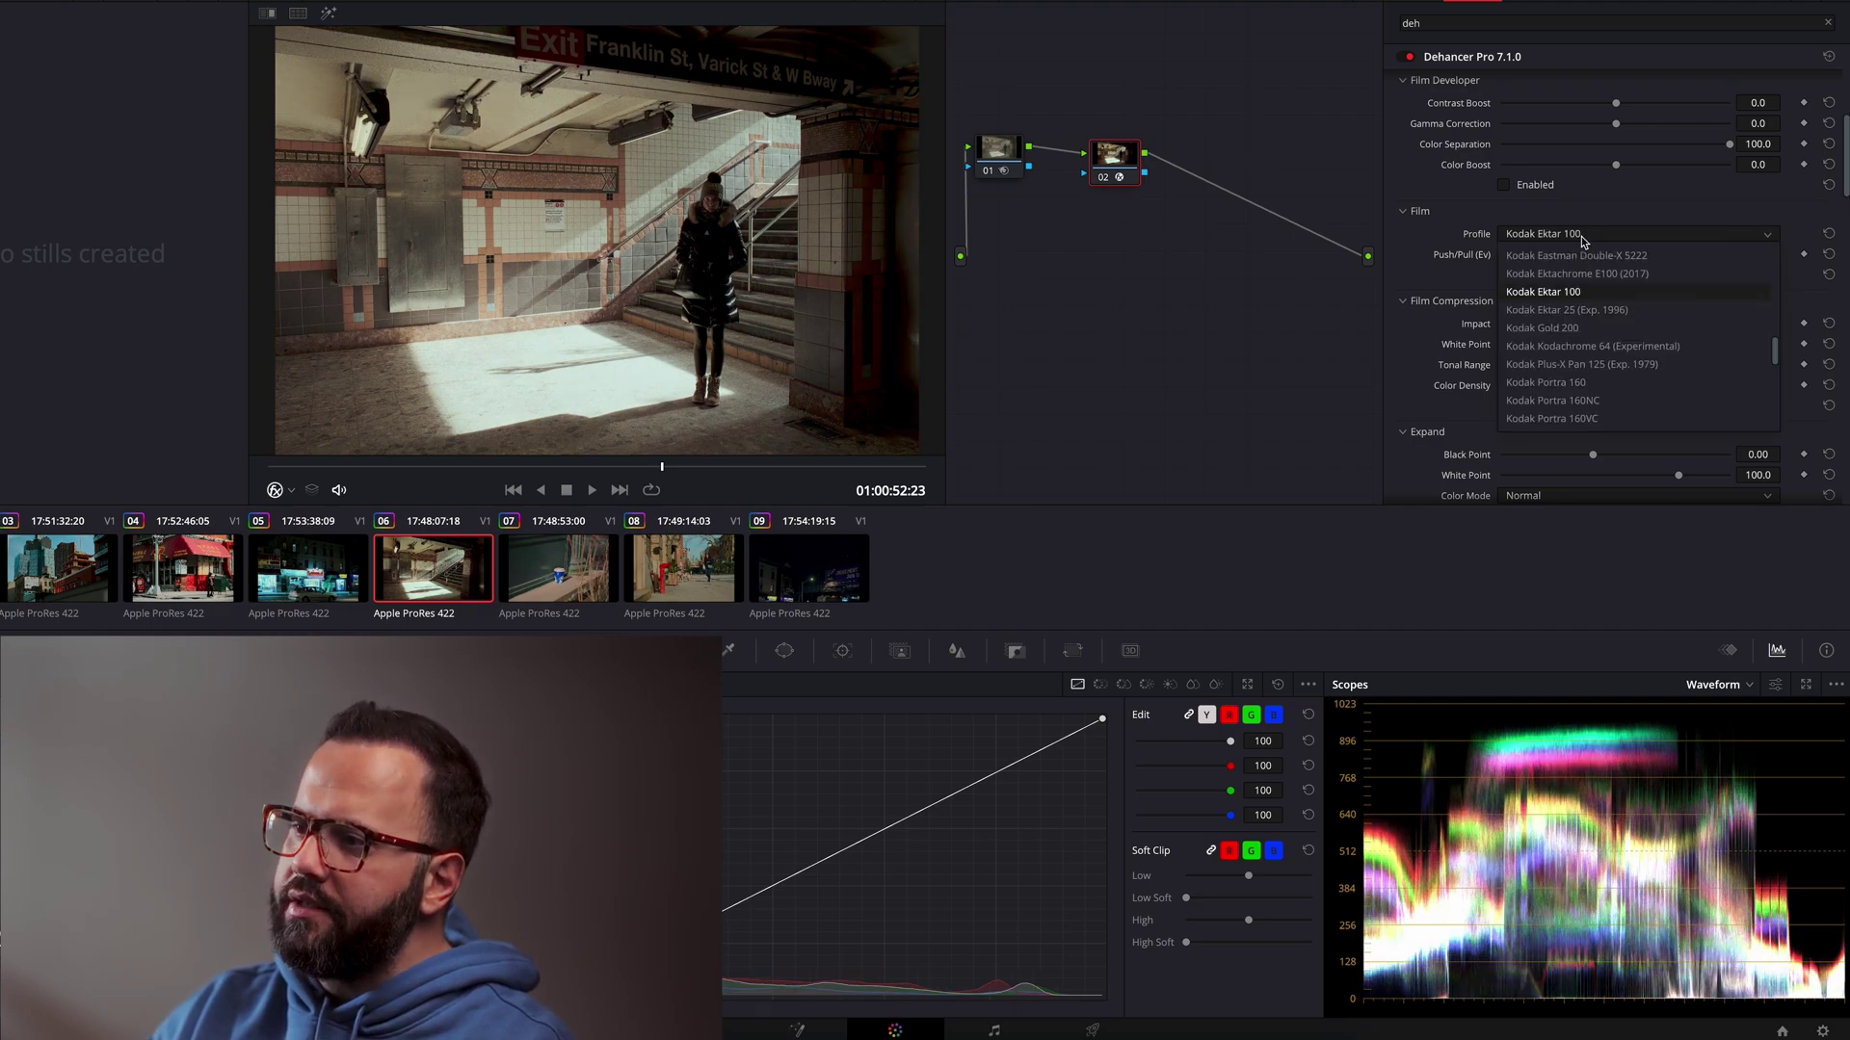
left_click(1541, 327)
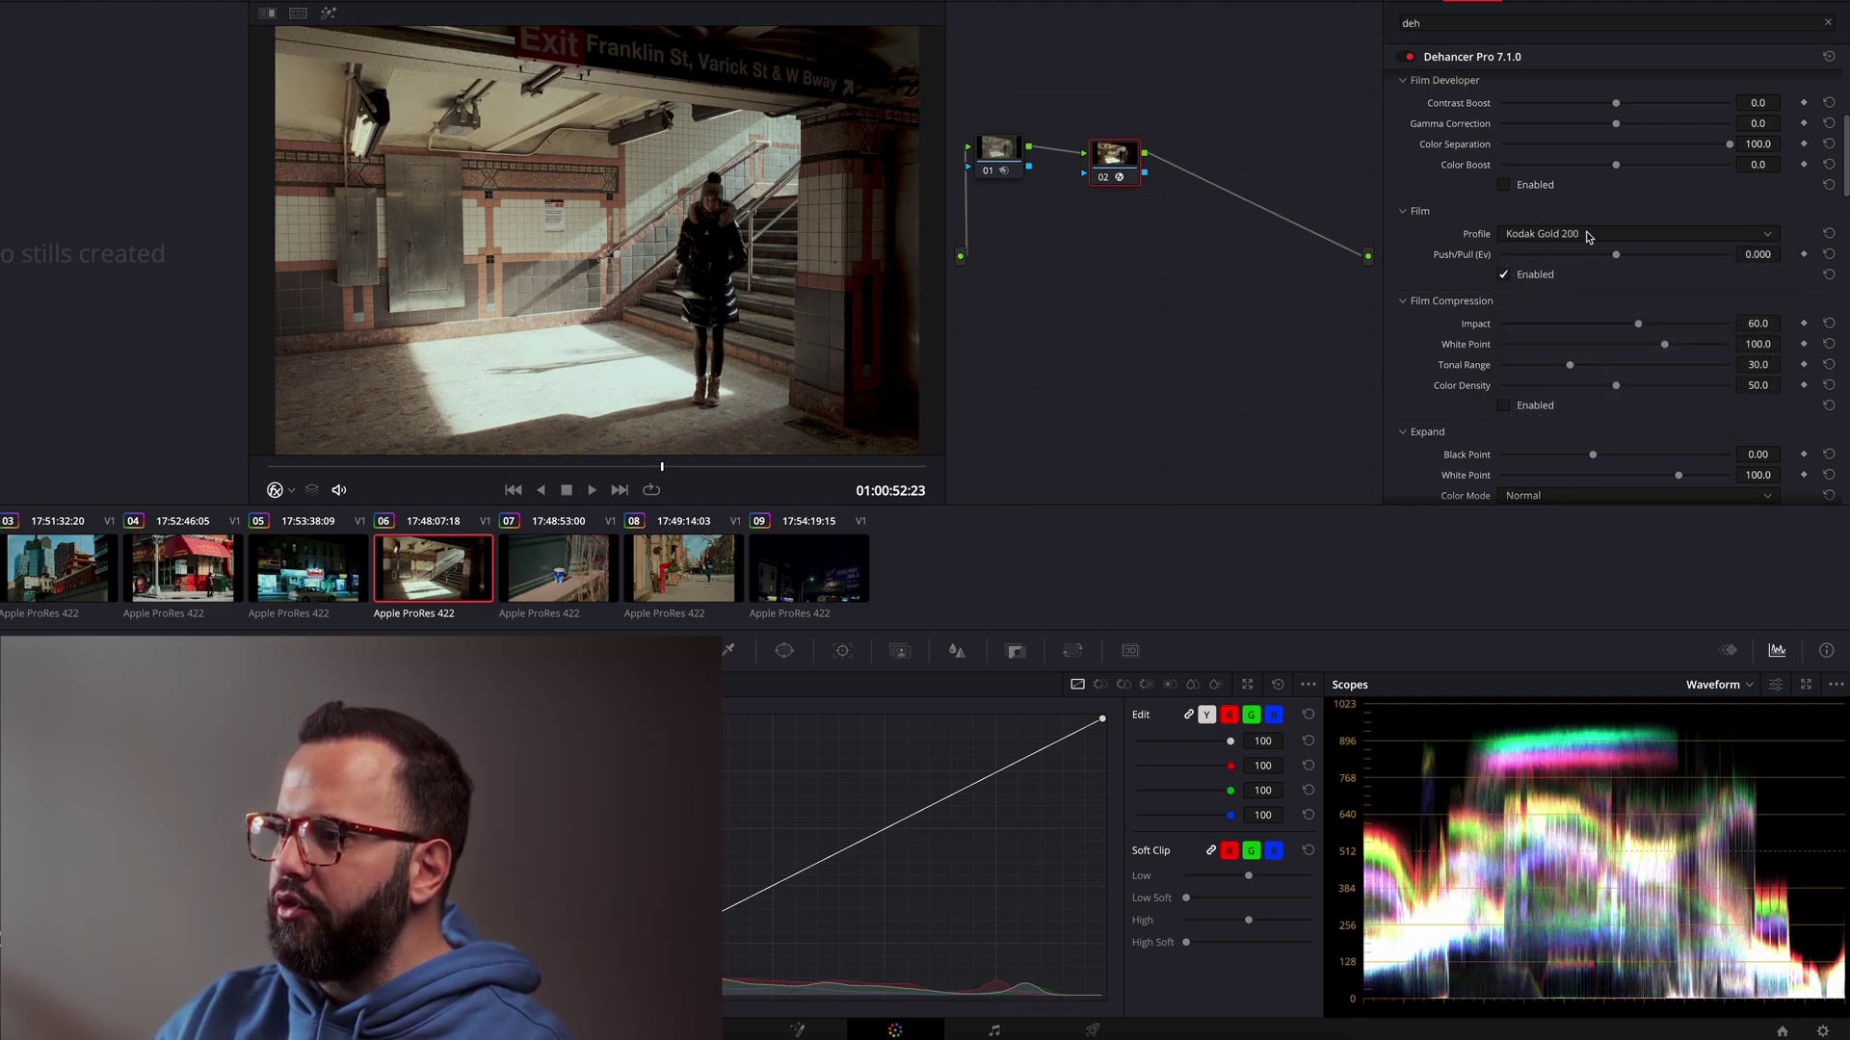
left_click(1586, 231)
left_click(1607, 346)
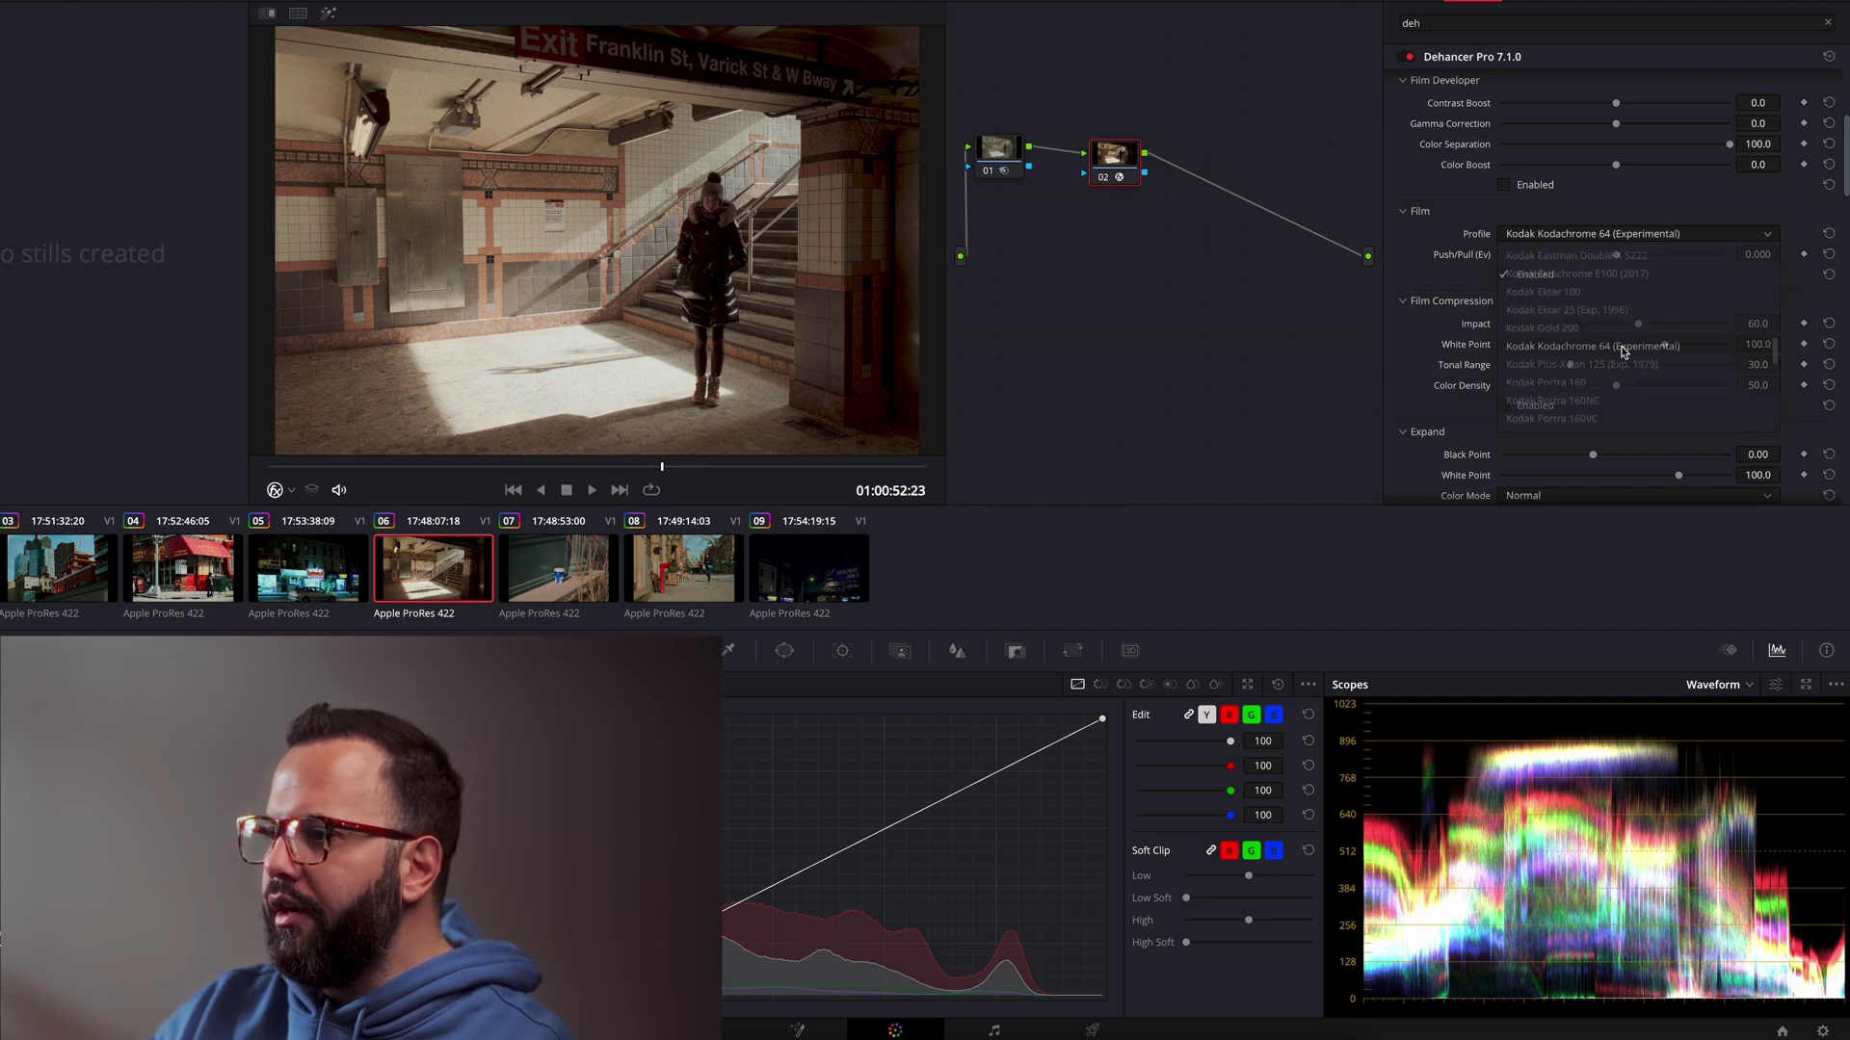
left_click(1619, 239)
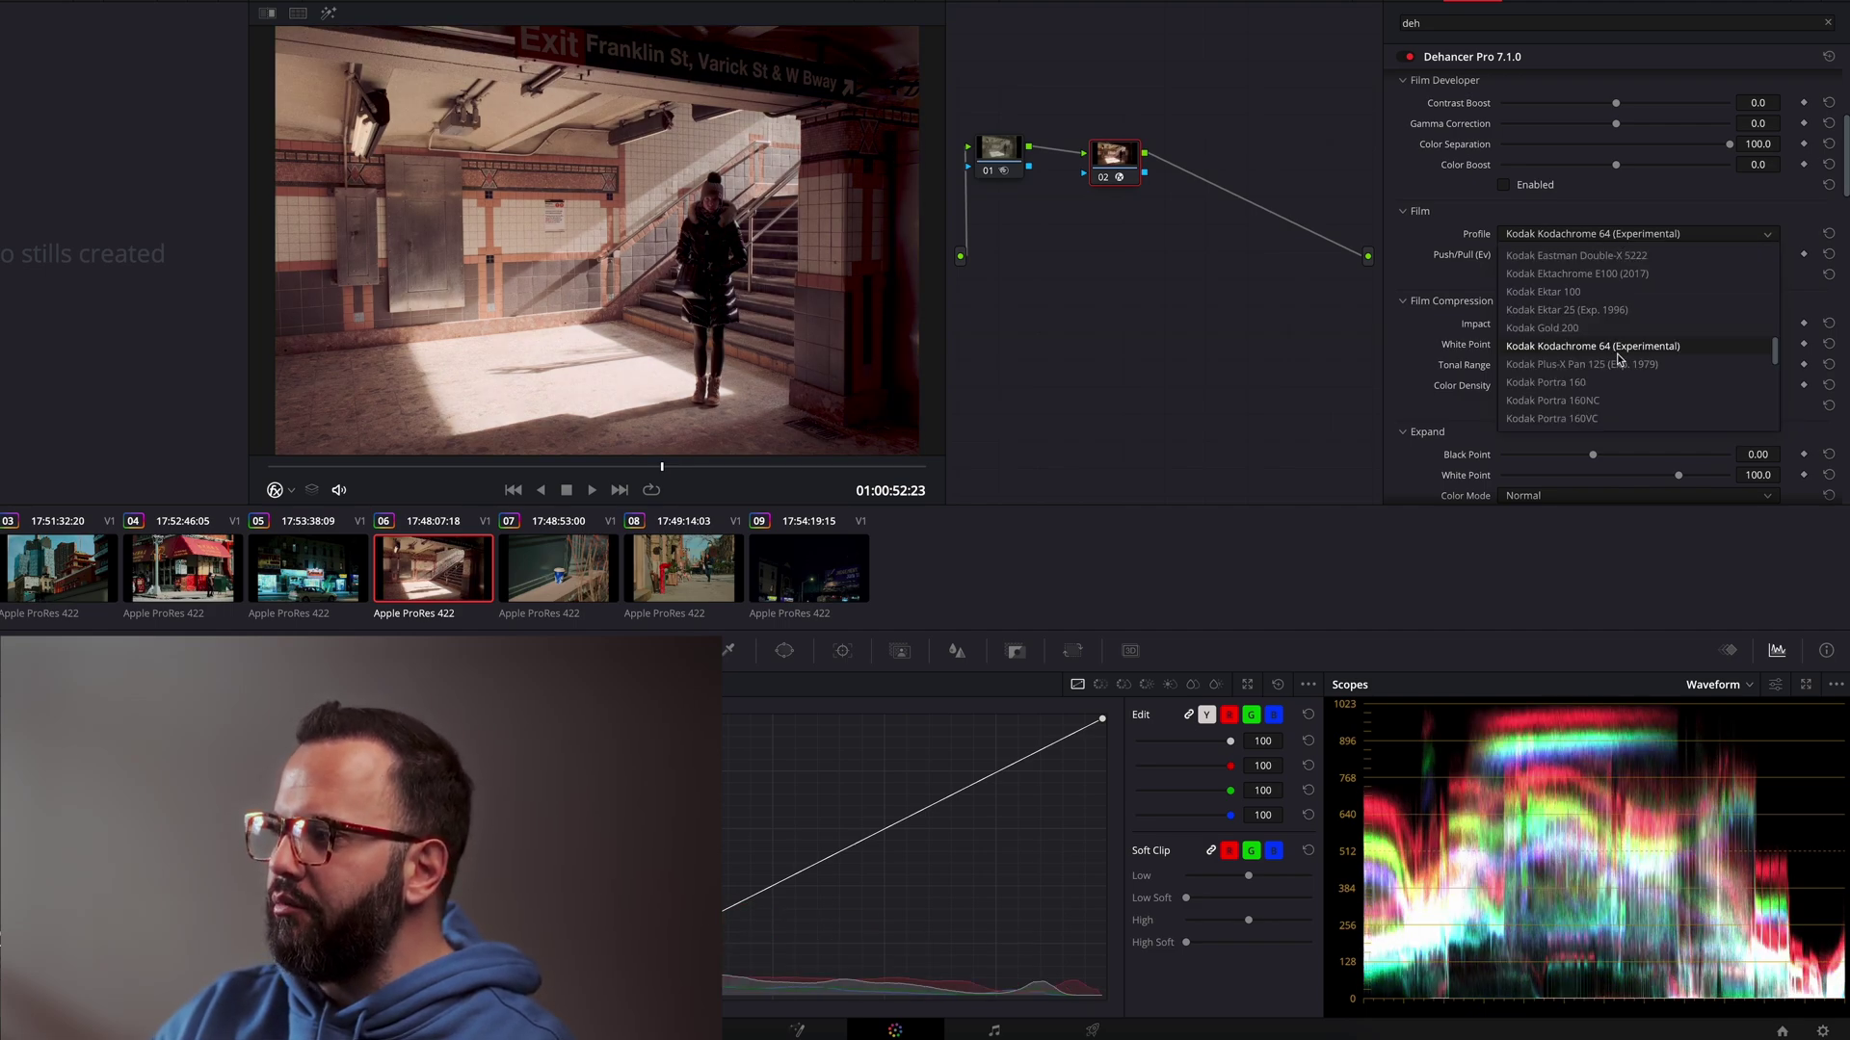
left_click(1628, 357)
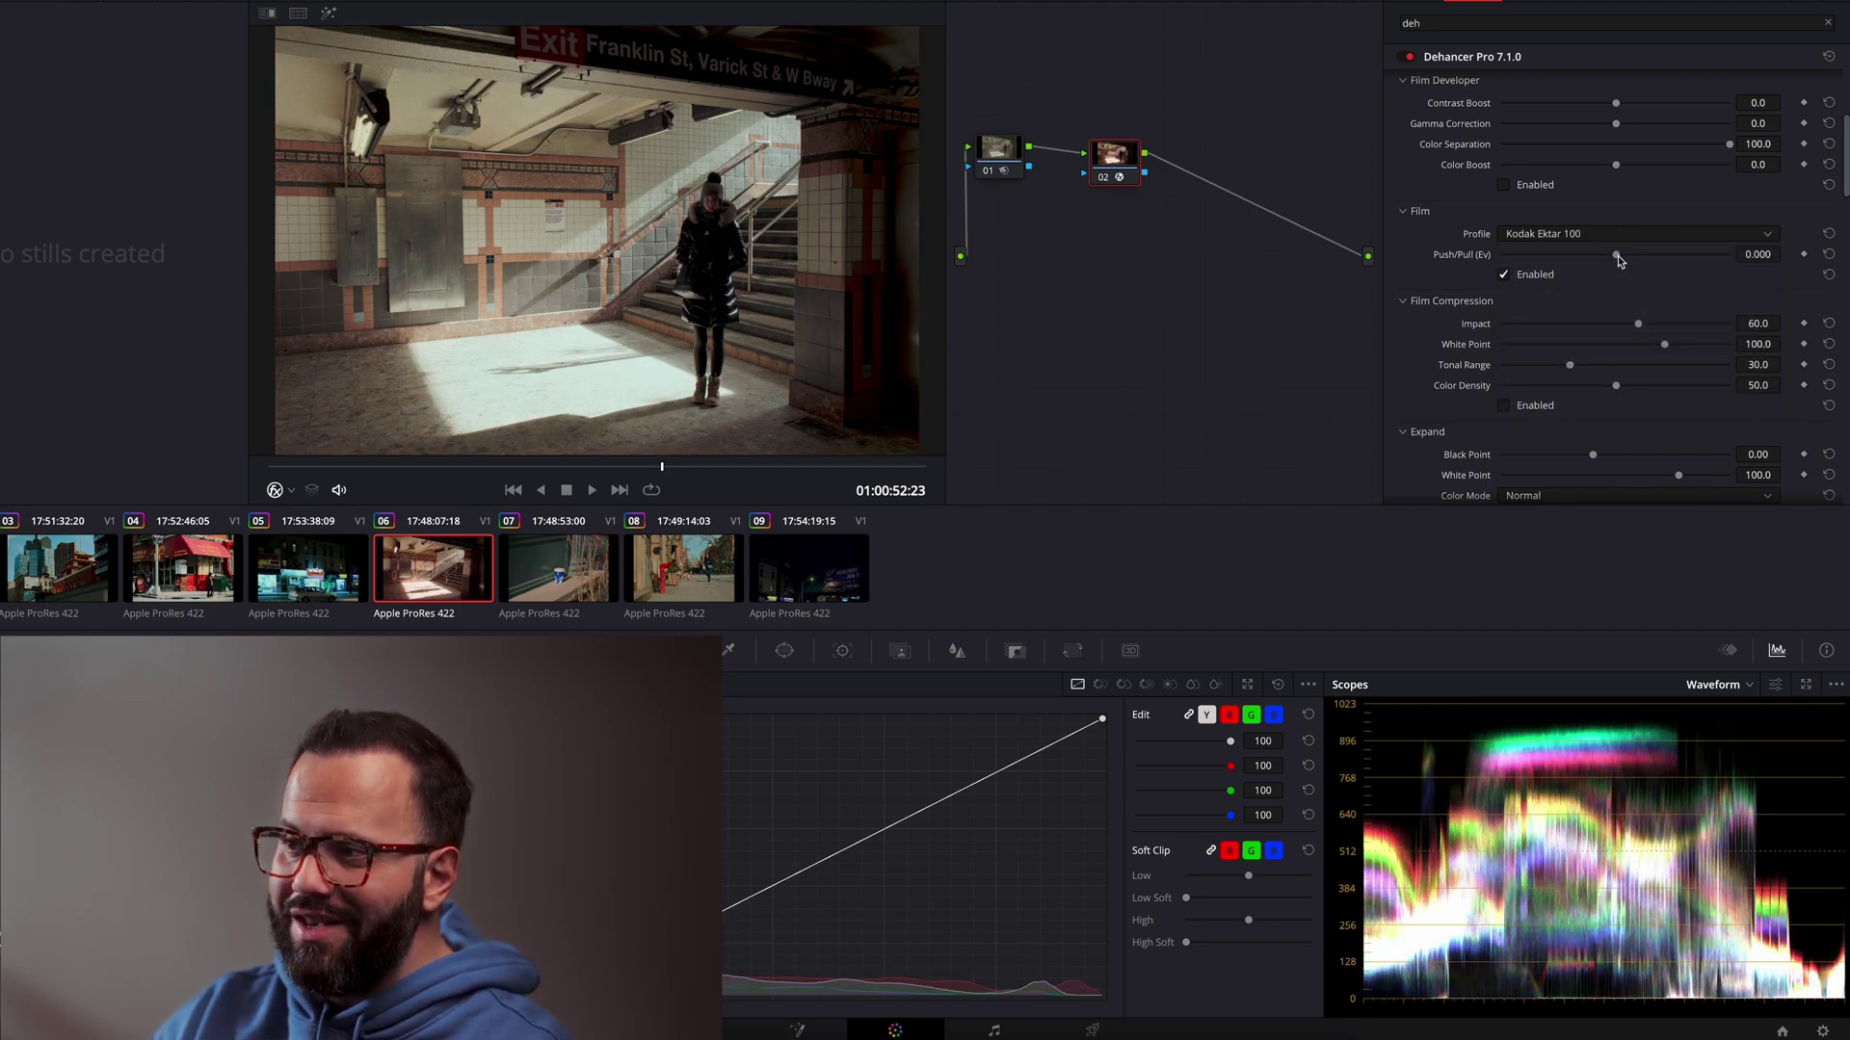
Step: Return briefly to Kodak Vision3 250D, then apply the Cinestill 800T film profile
left_click(1611, 239)
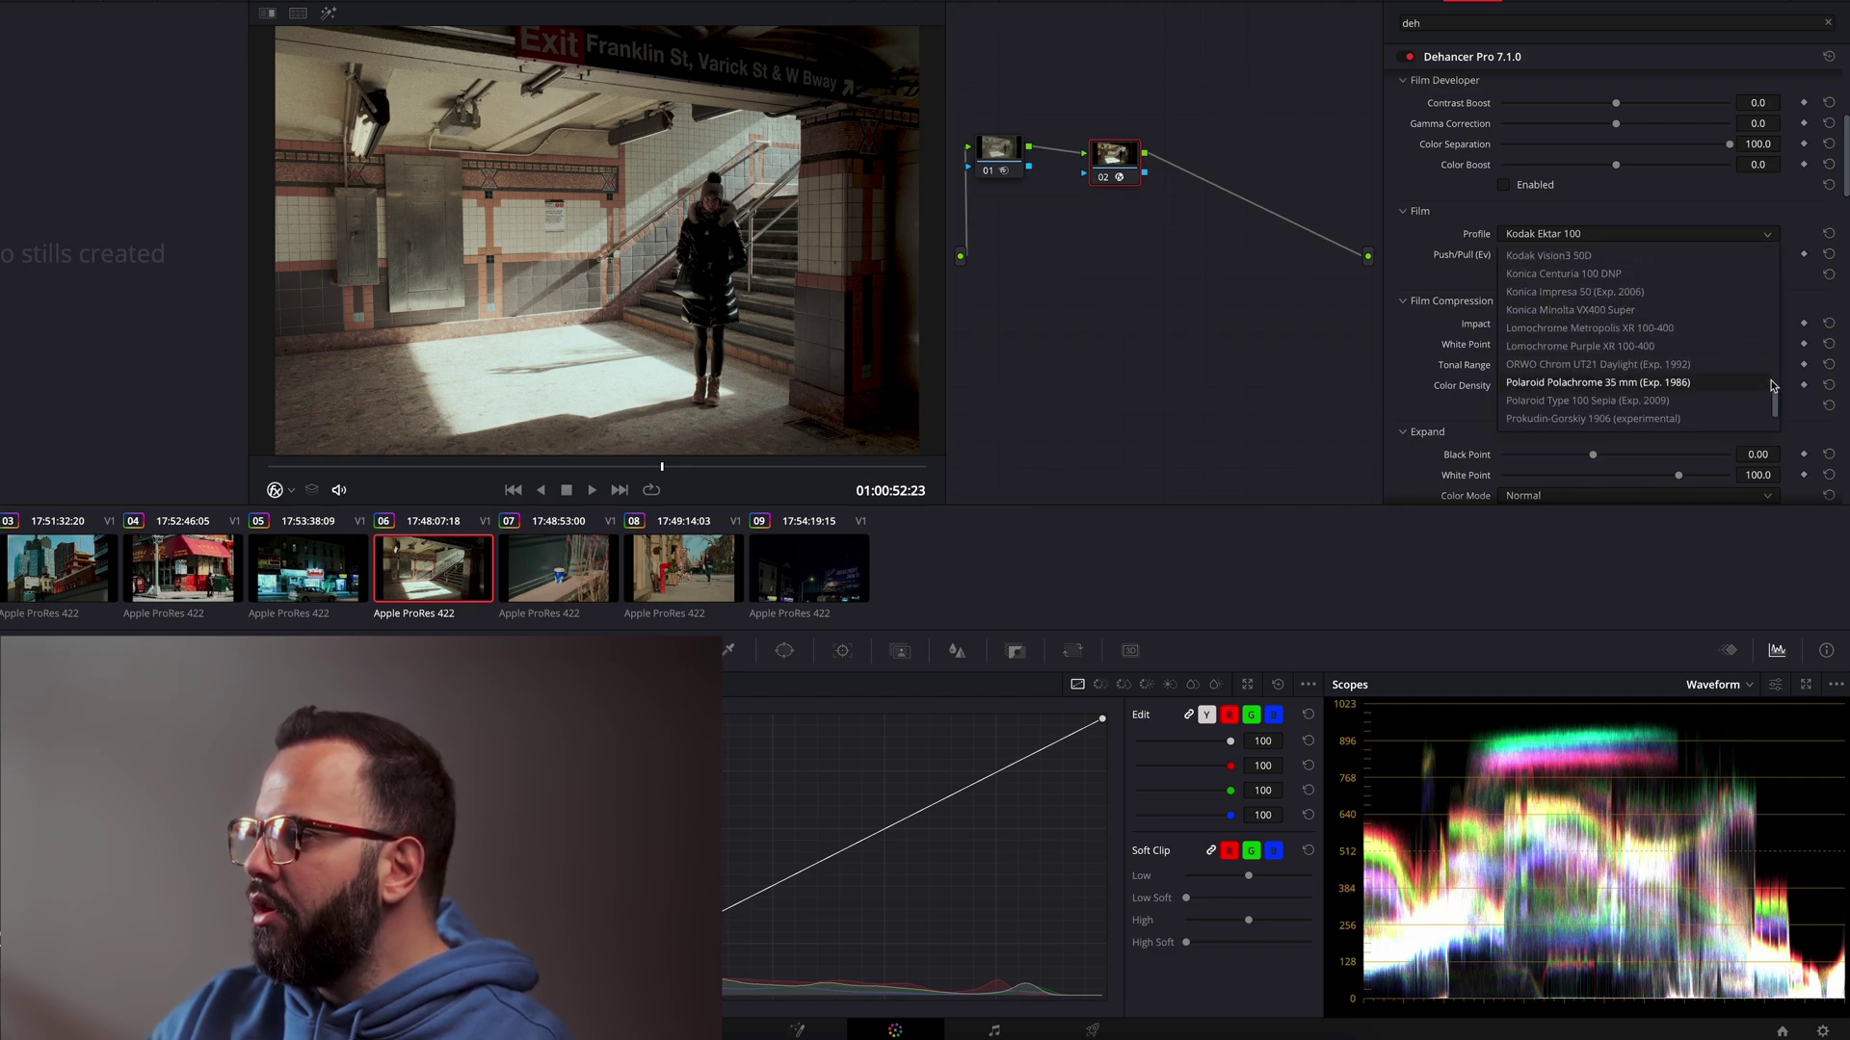
scroll(1776, 373, "down", 2)
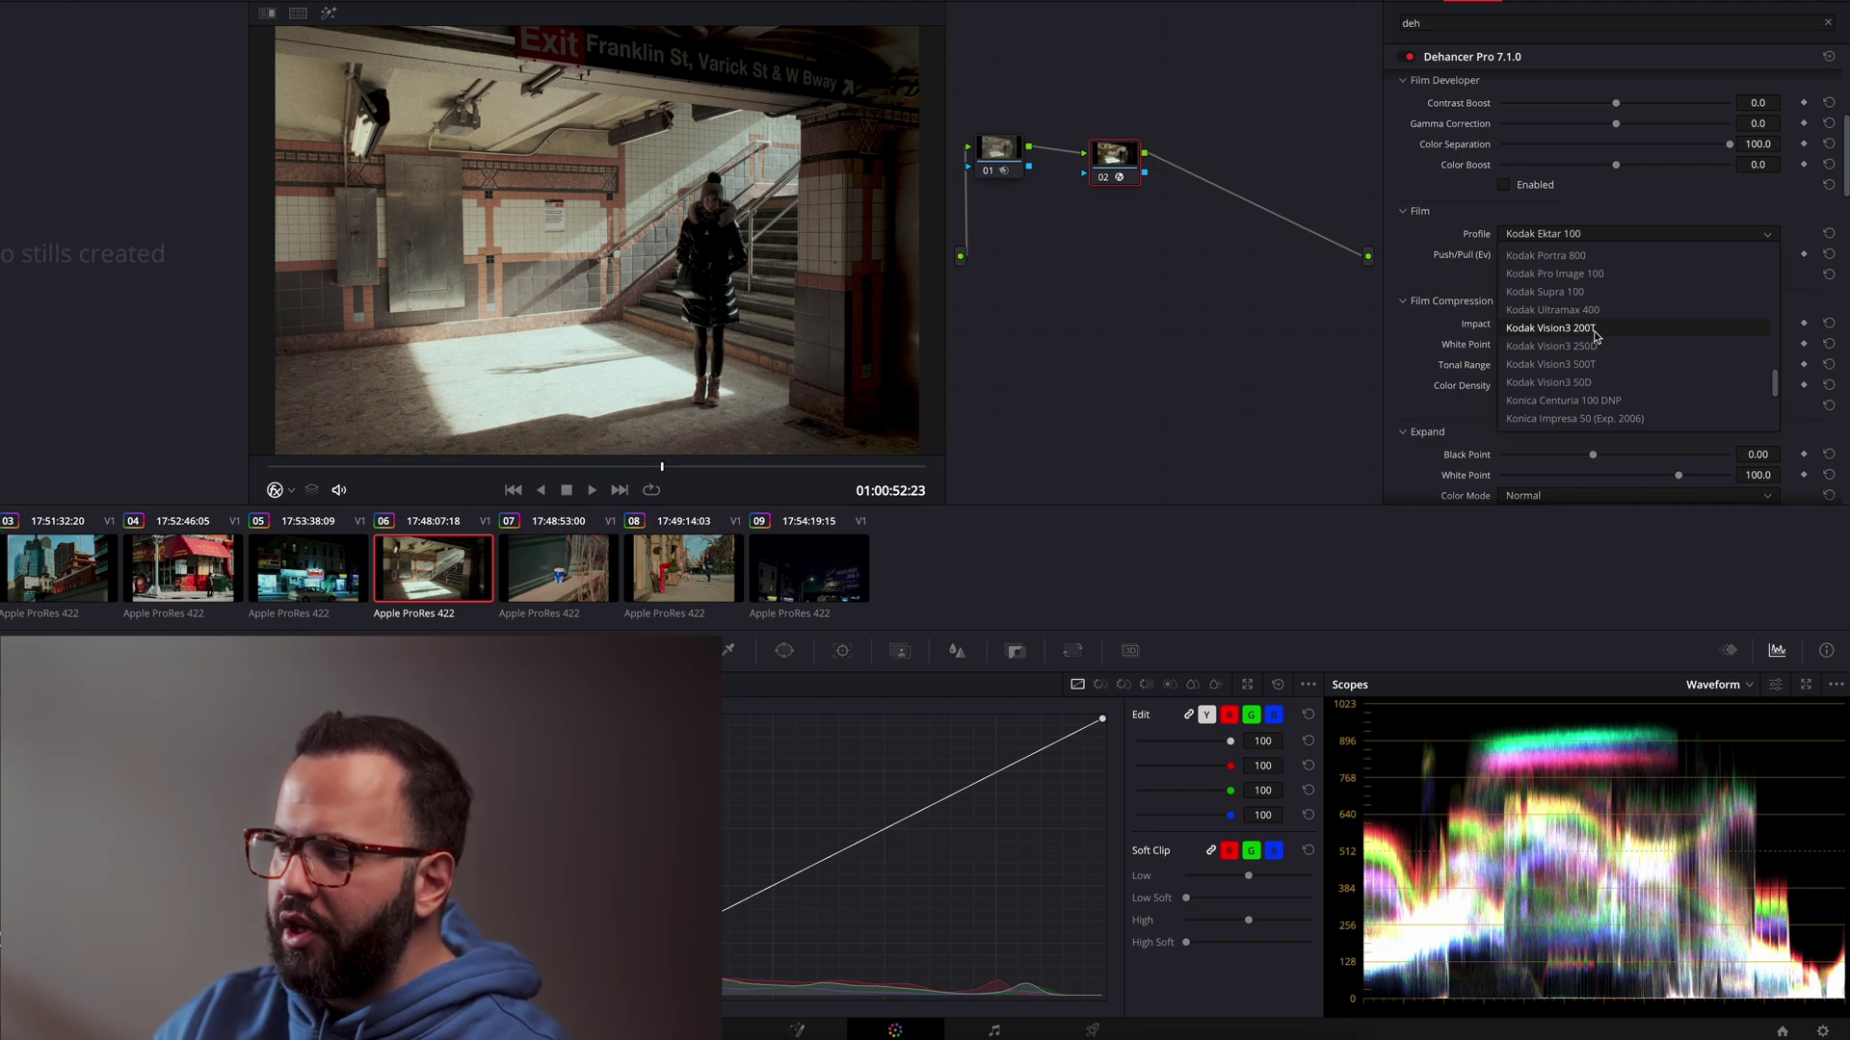
left_click(1590, 347)
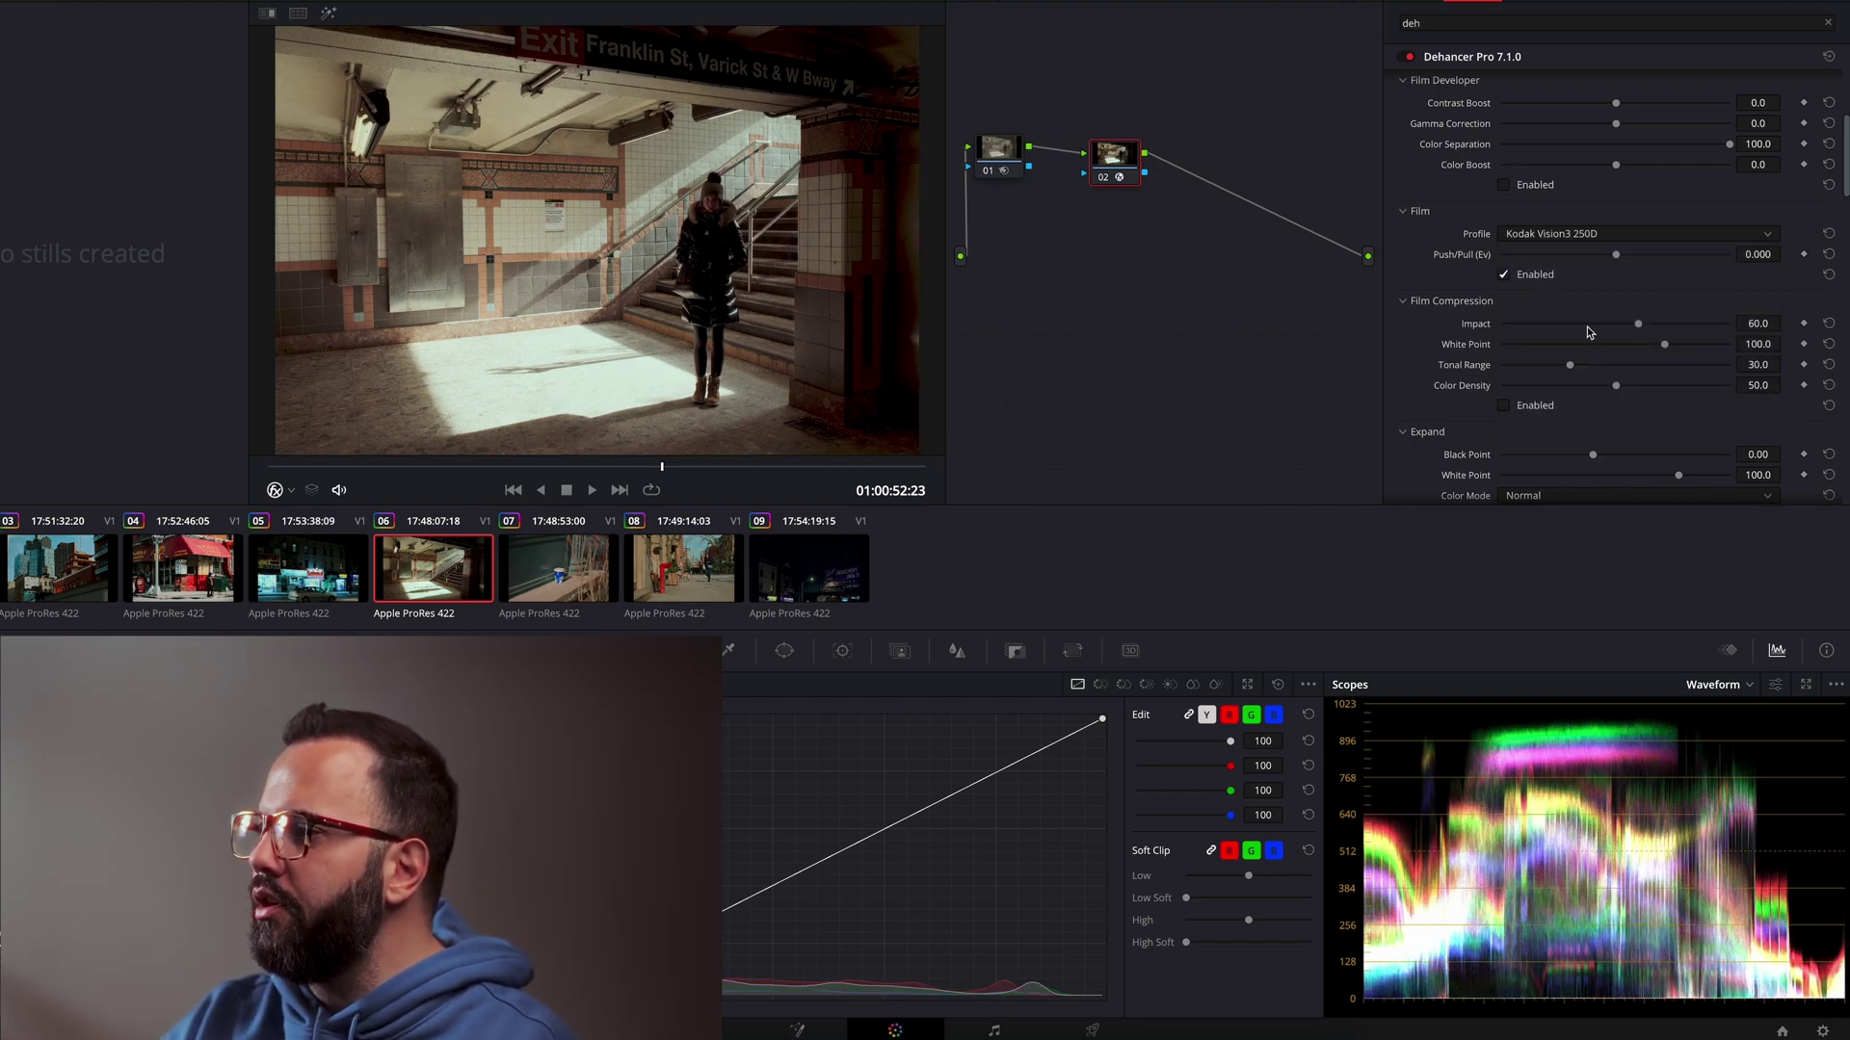
left_click(1621, 231)
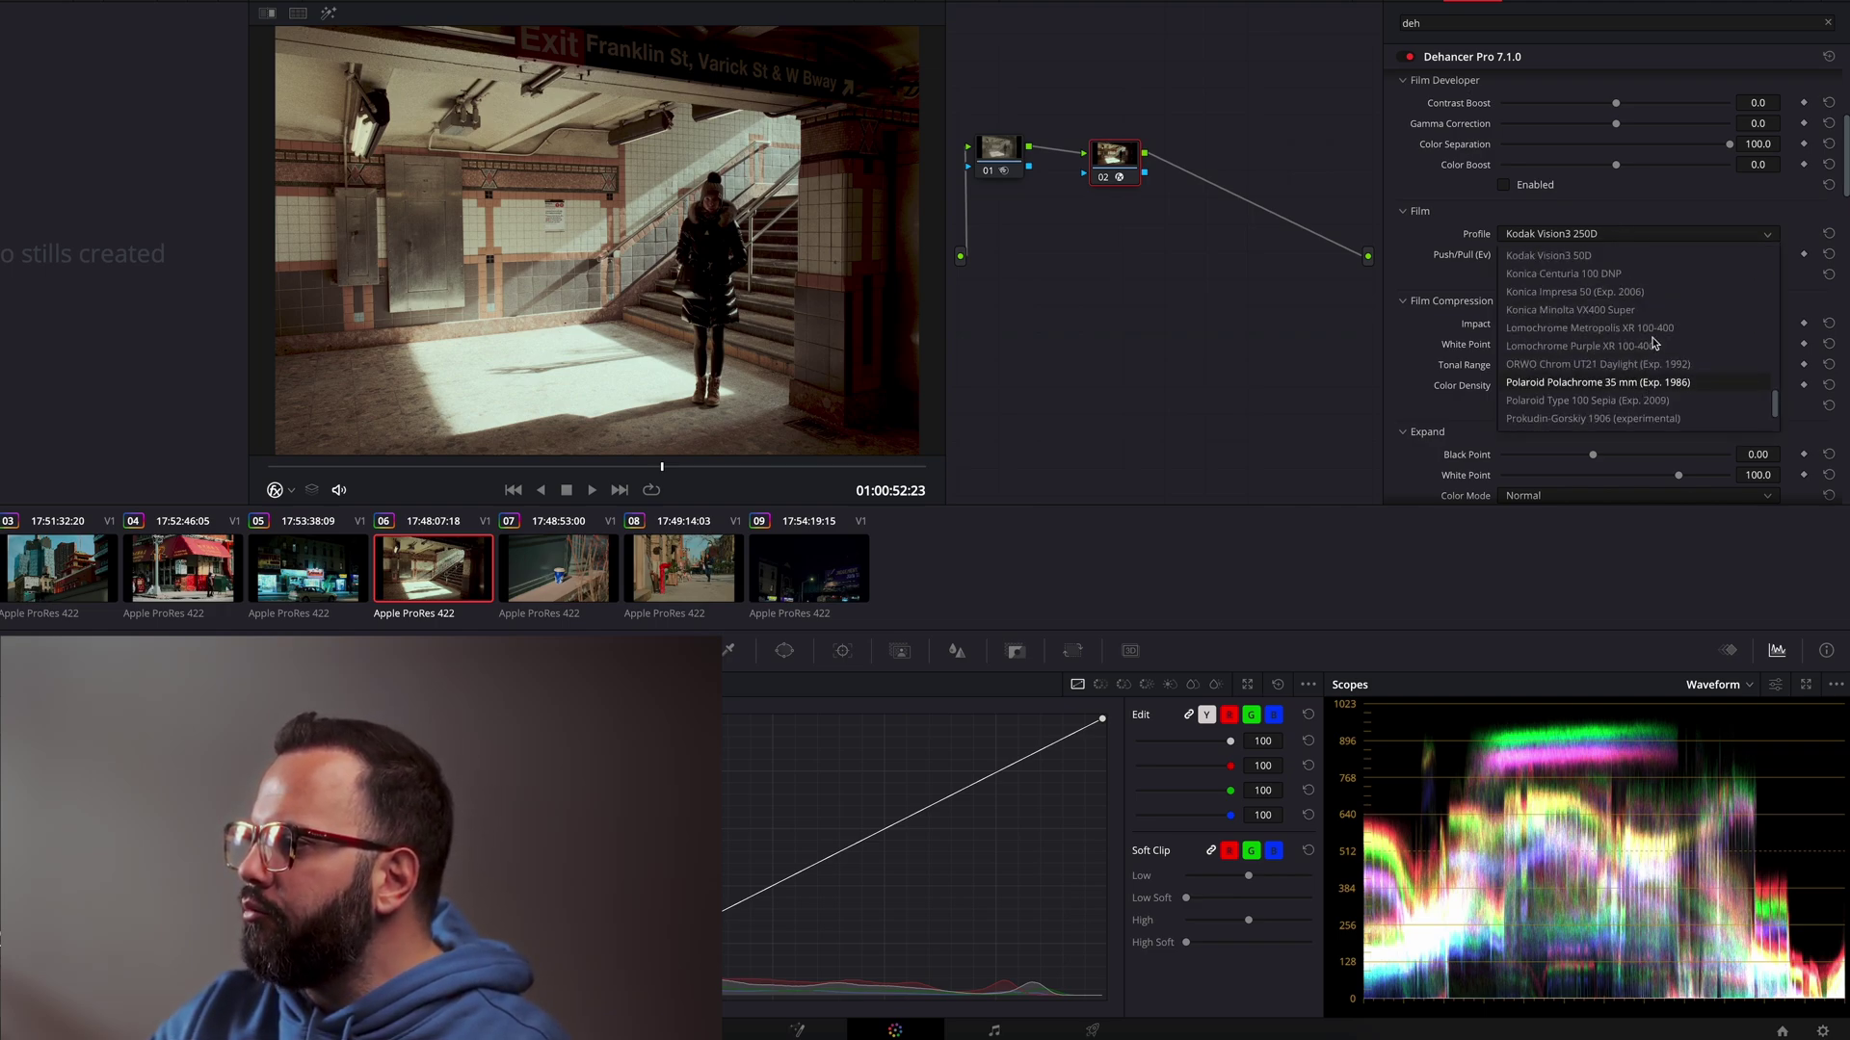
scroll(1651, 352, "up", 15)
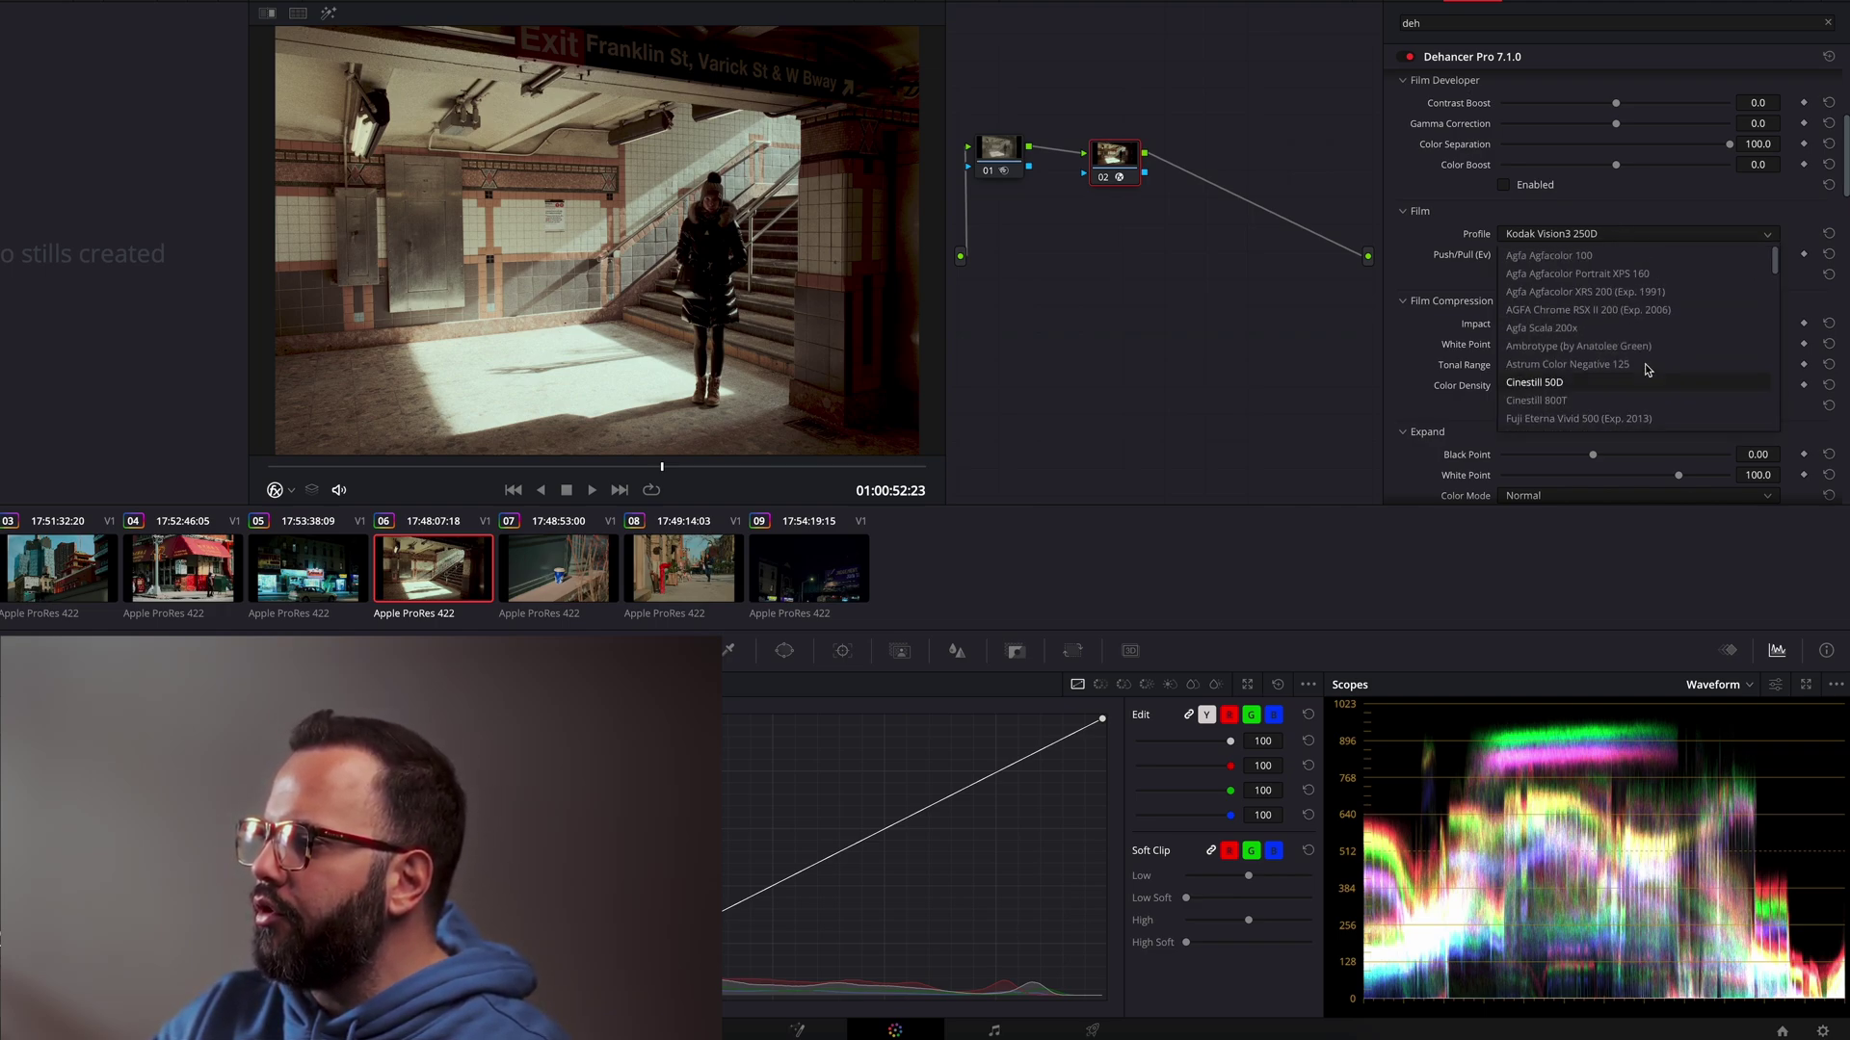
left_click(1628, 400)
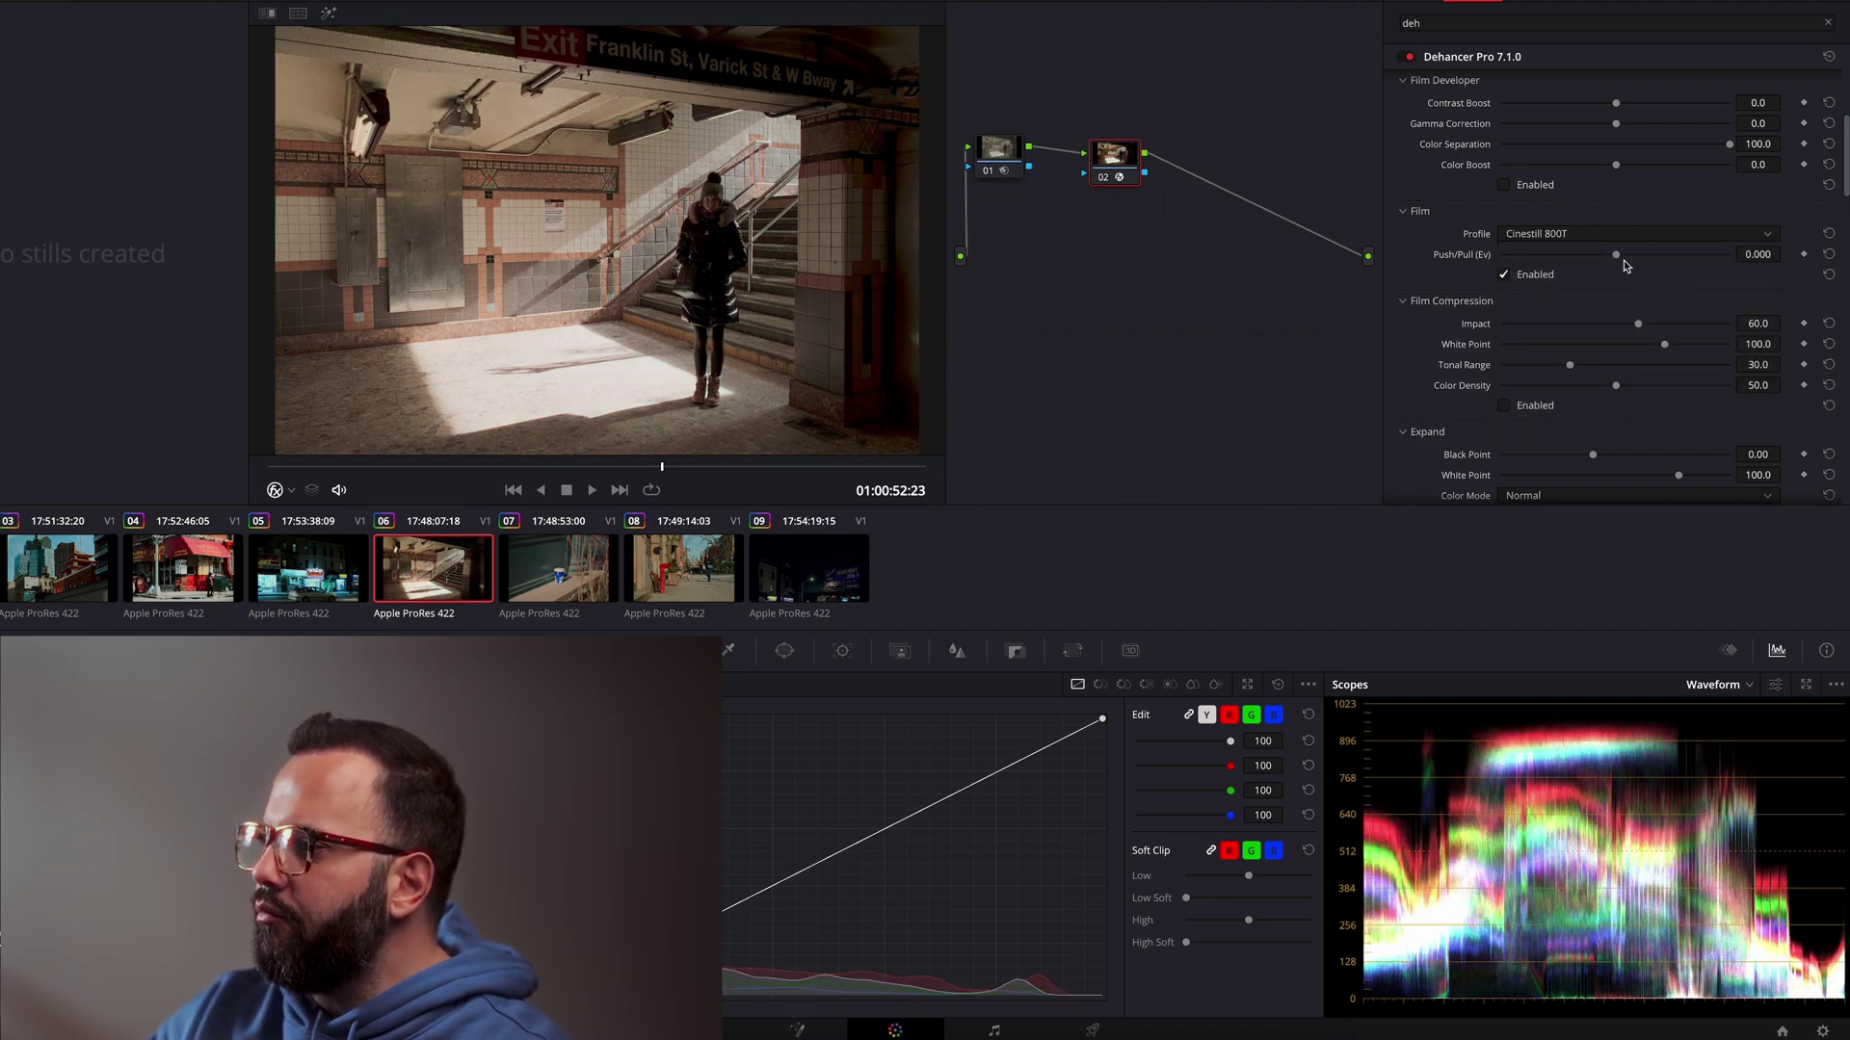
Step: Sweep Dehancer's Push/Pull between +2 and -2 stops, settling at 1.120
mouse_move(1616, 255)
left_mouse_down()
mouse_move(1735, 270)
mouse_move(1488, 258)
mouse_move(1624, 282)
left_mouse_up()
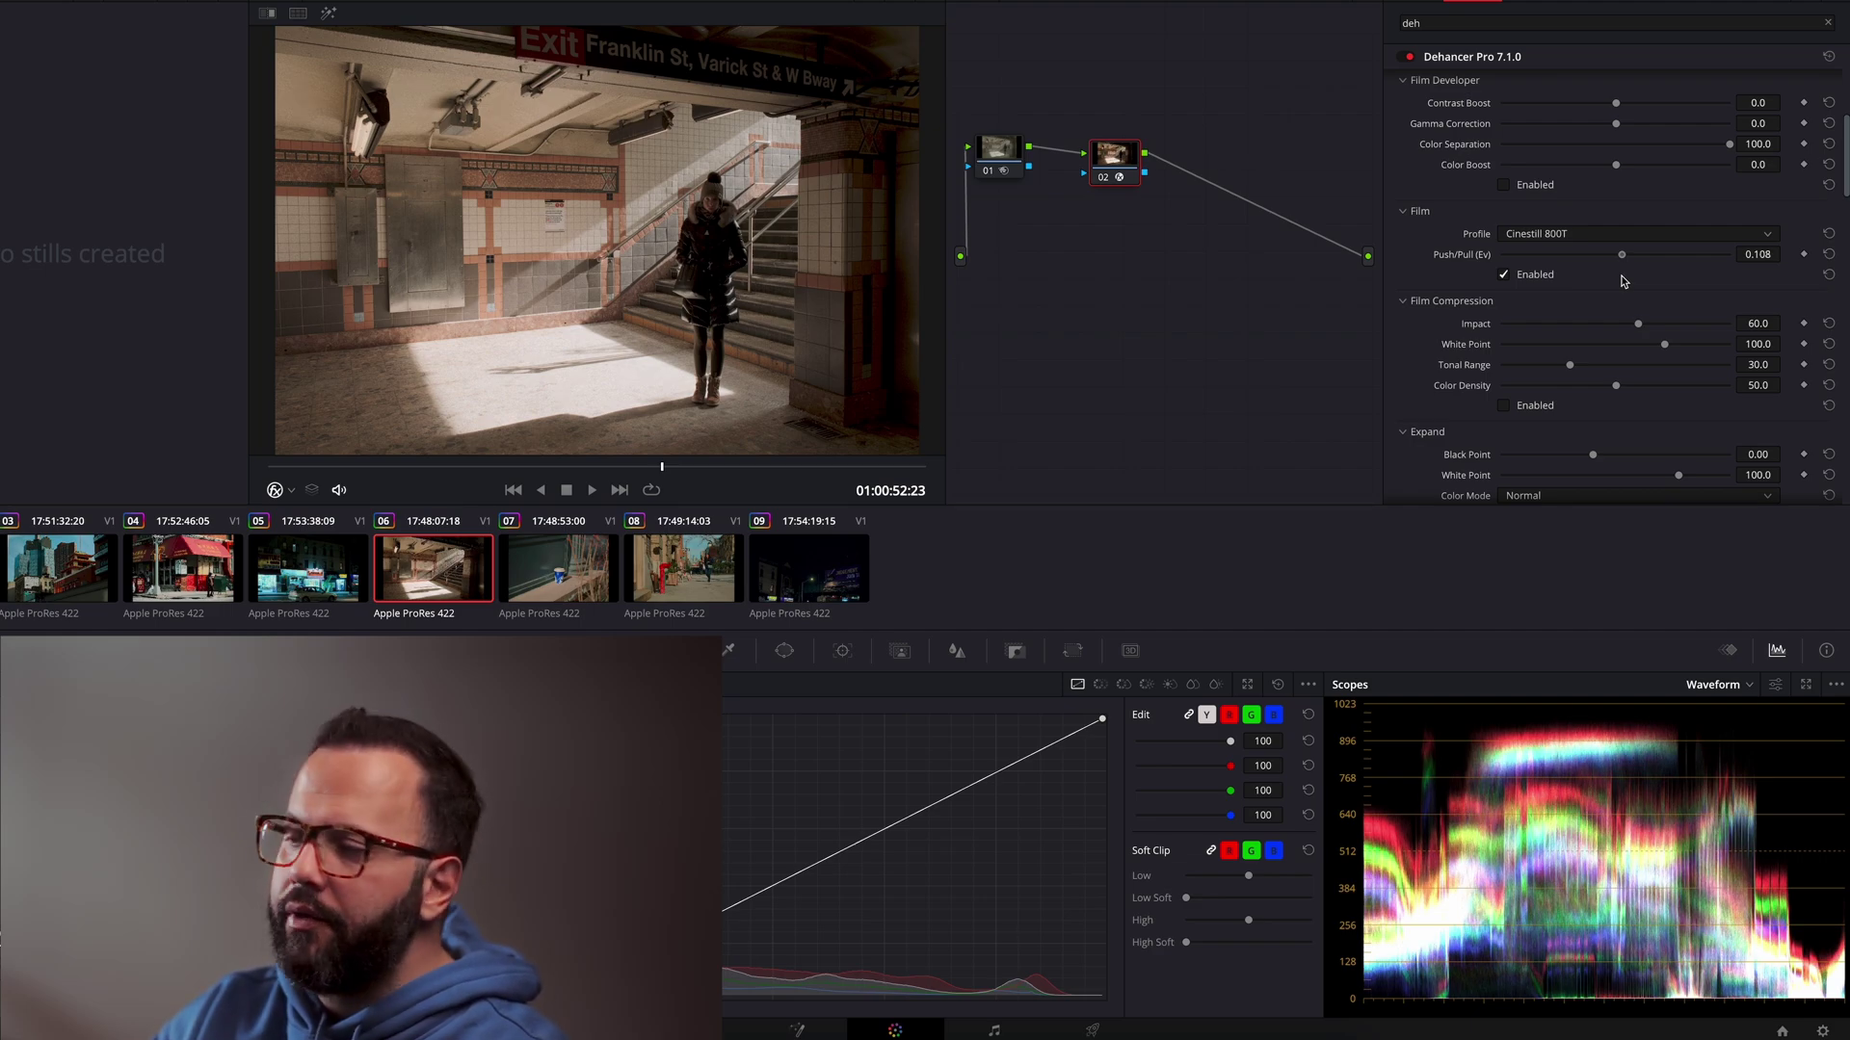
left_click_drag(1624, 281, 1453, 289)
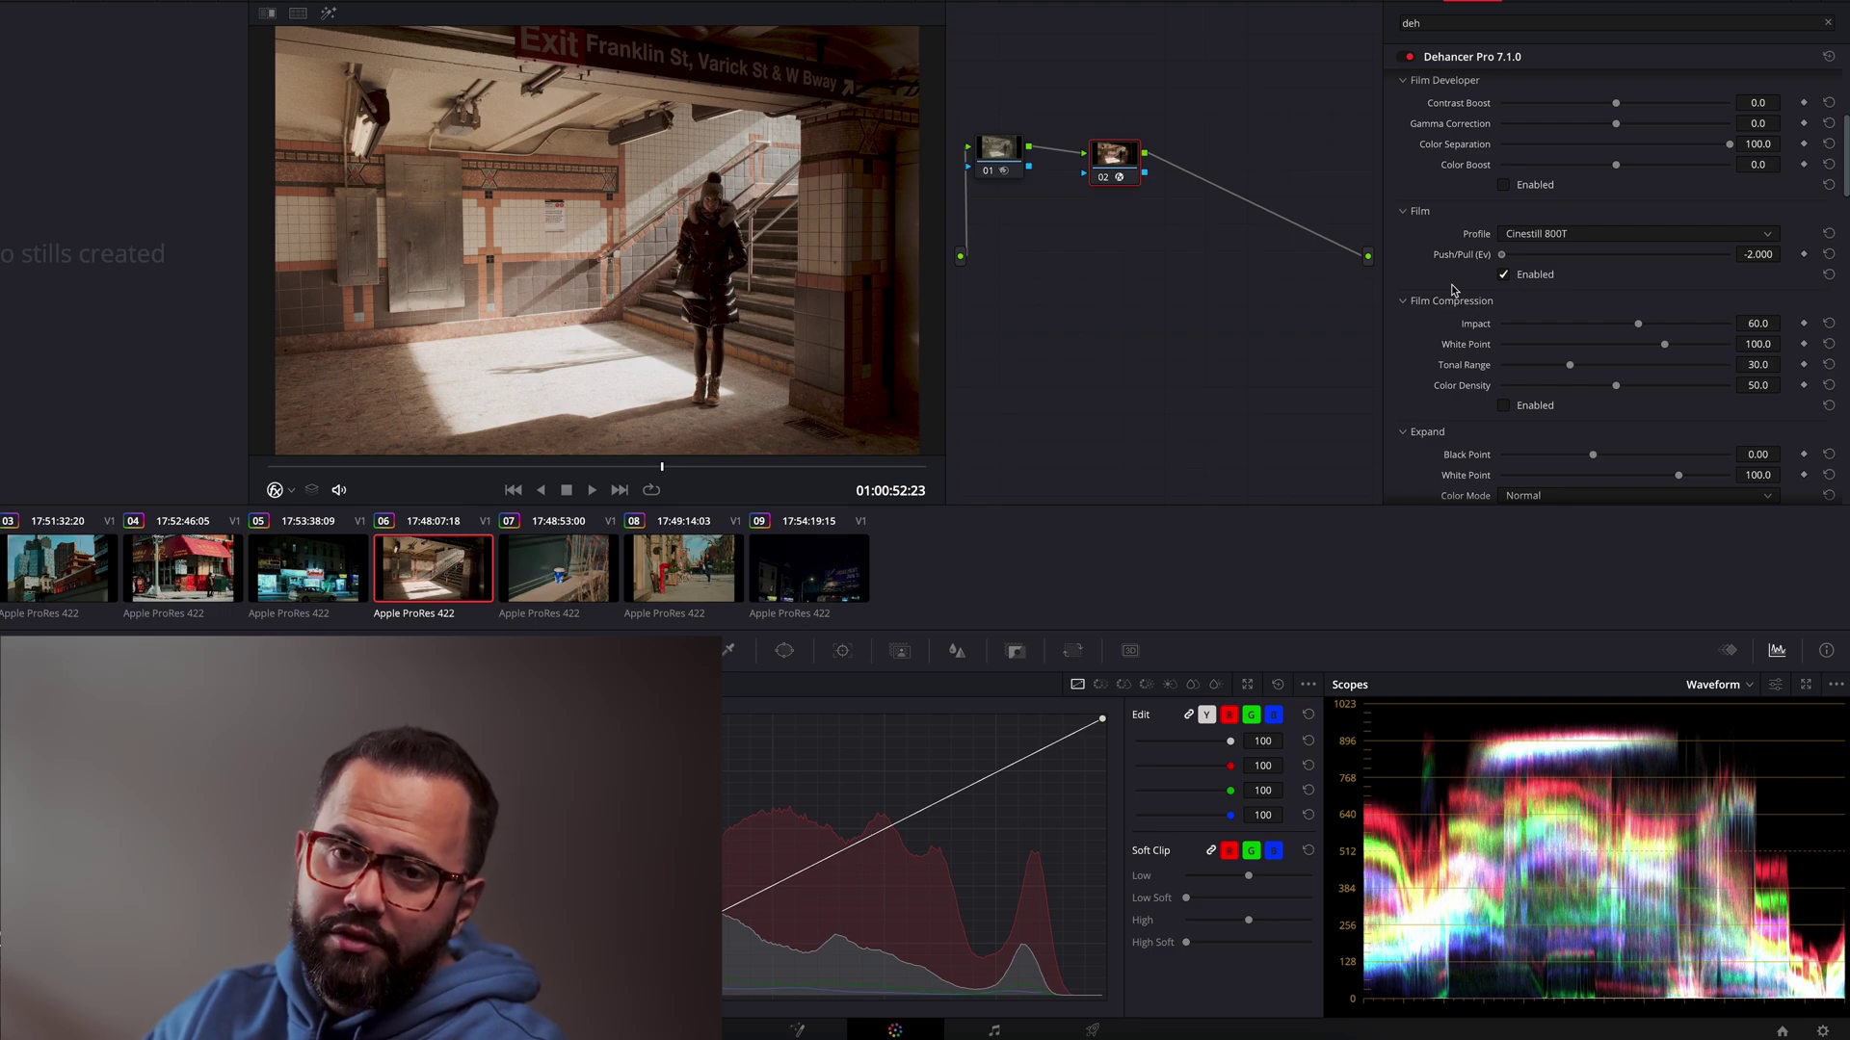
left_click_drag(1474, 289, 1620, 281)
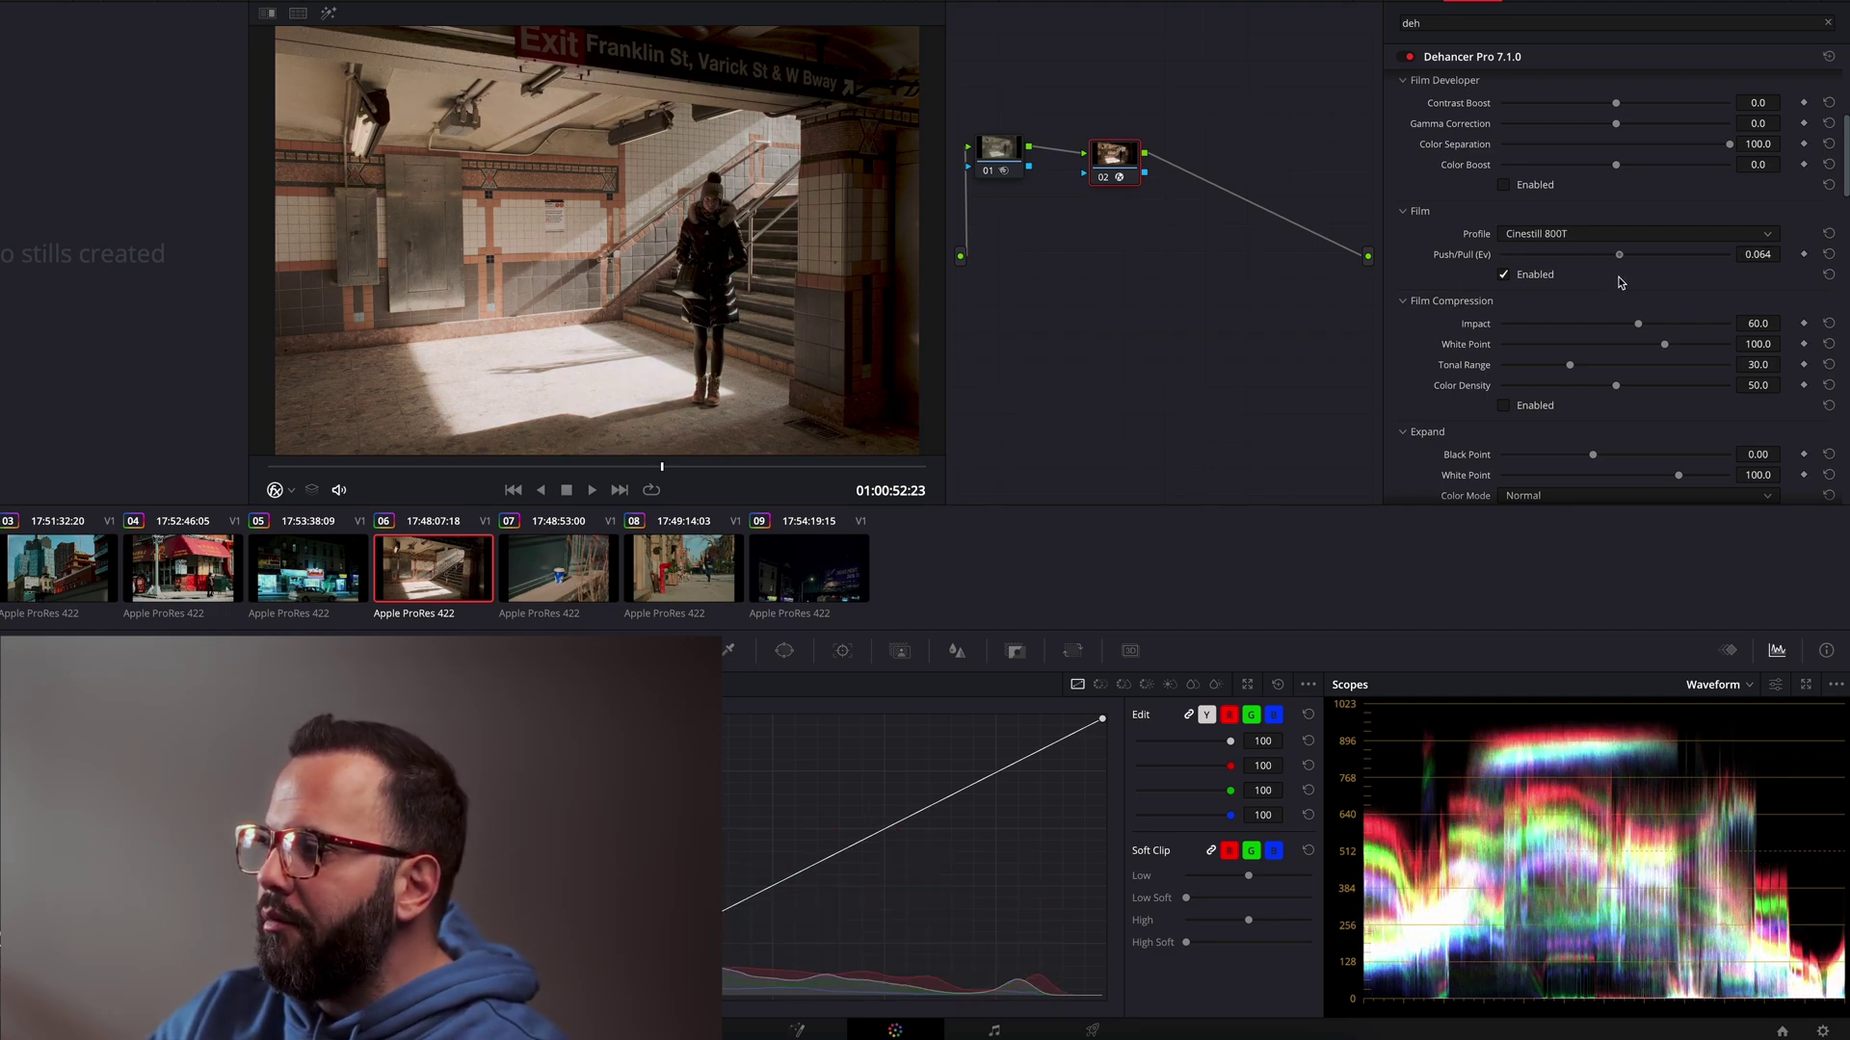
left_click_drag(1619, 282, 1680, 309)
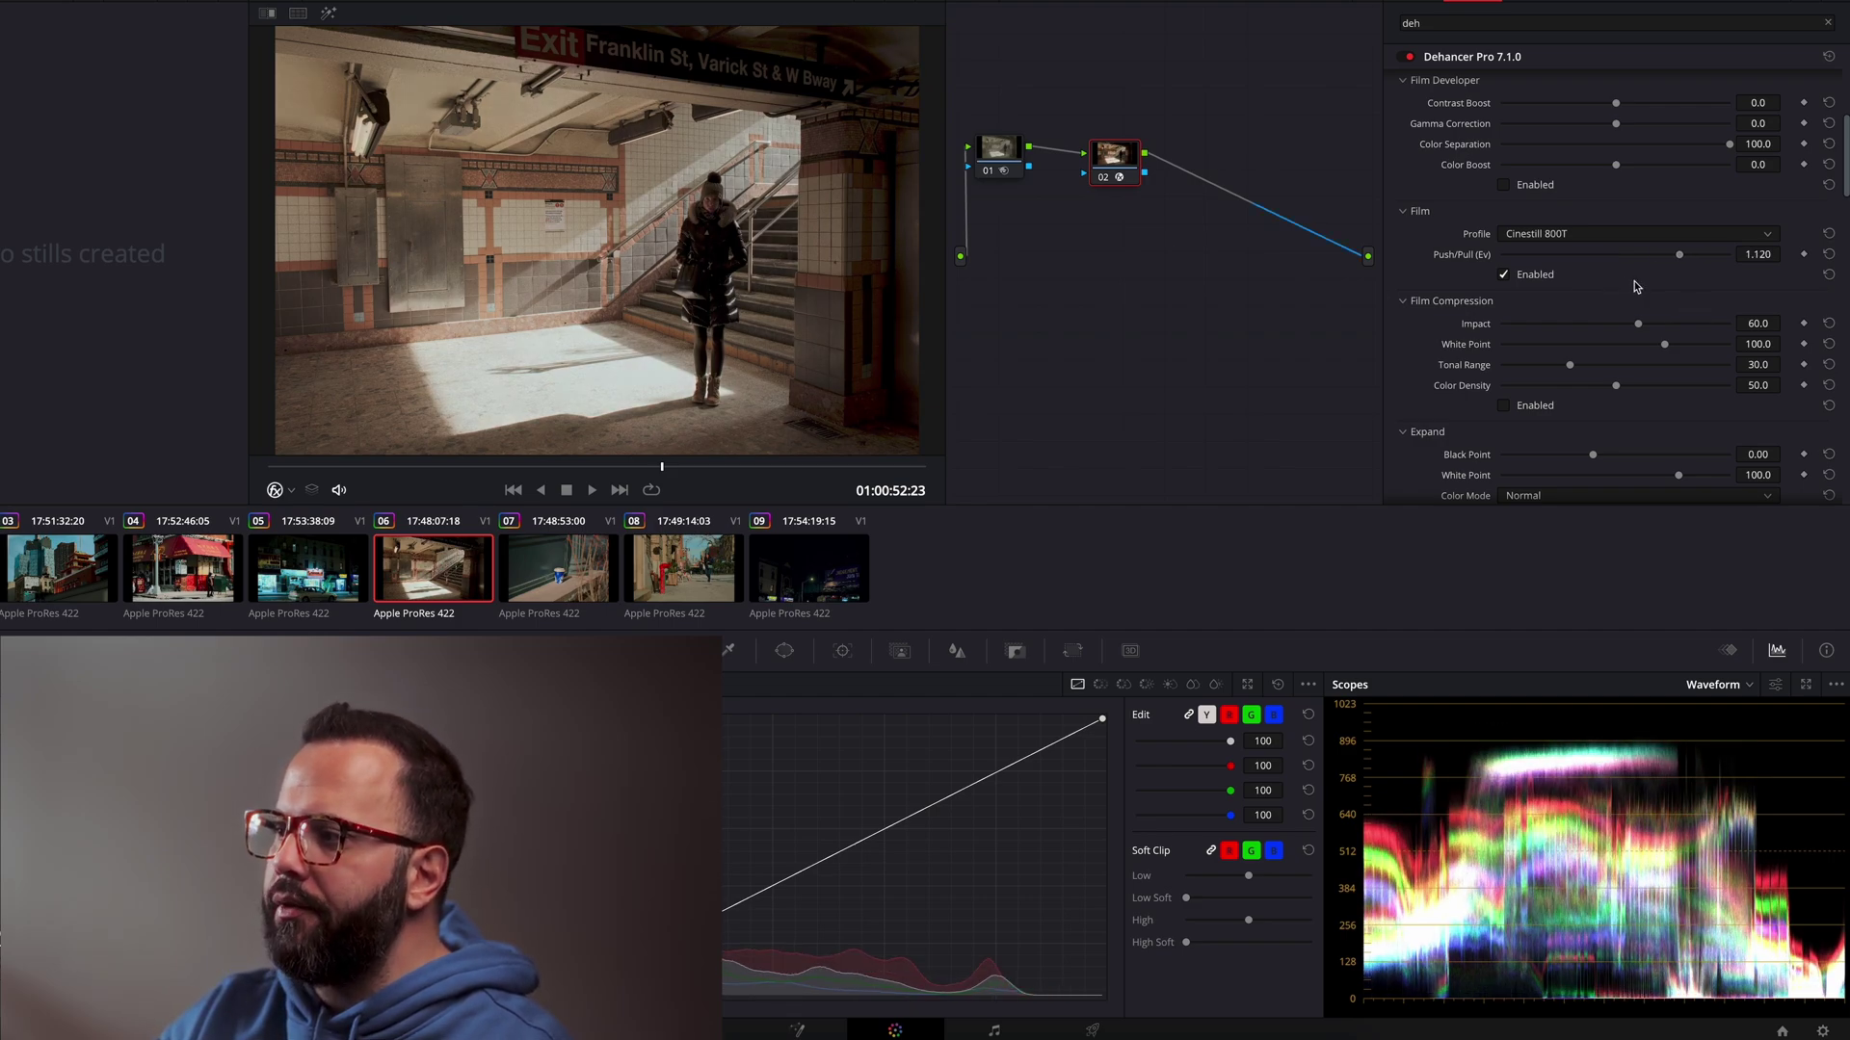
Step: Enable Film Developer with Contrast Boost -6.1 and Gamma Correction -3.5
scroll(1841, 160, "up", 2)
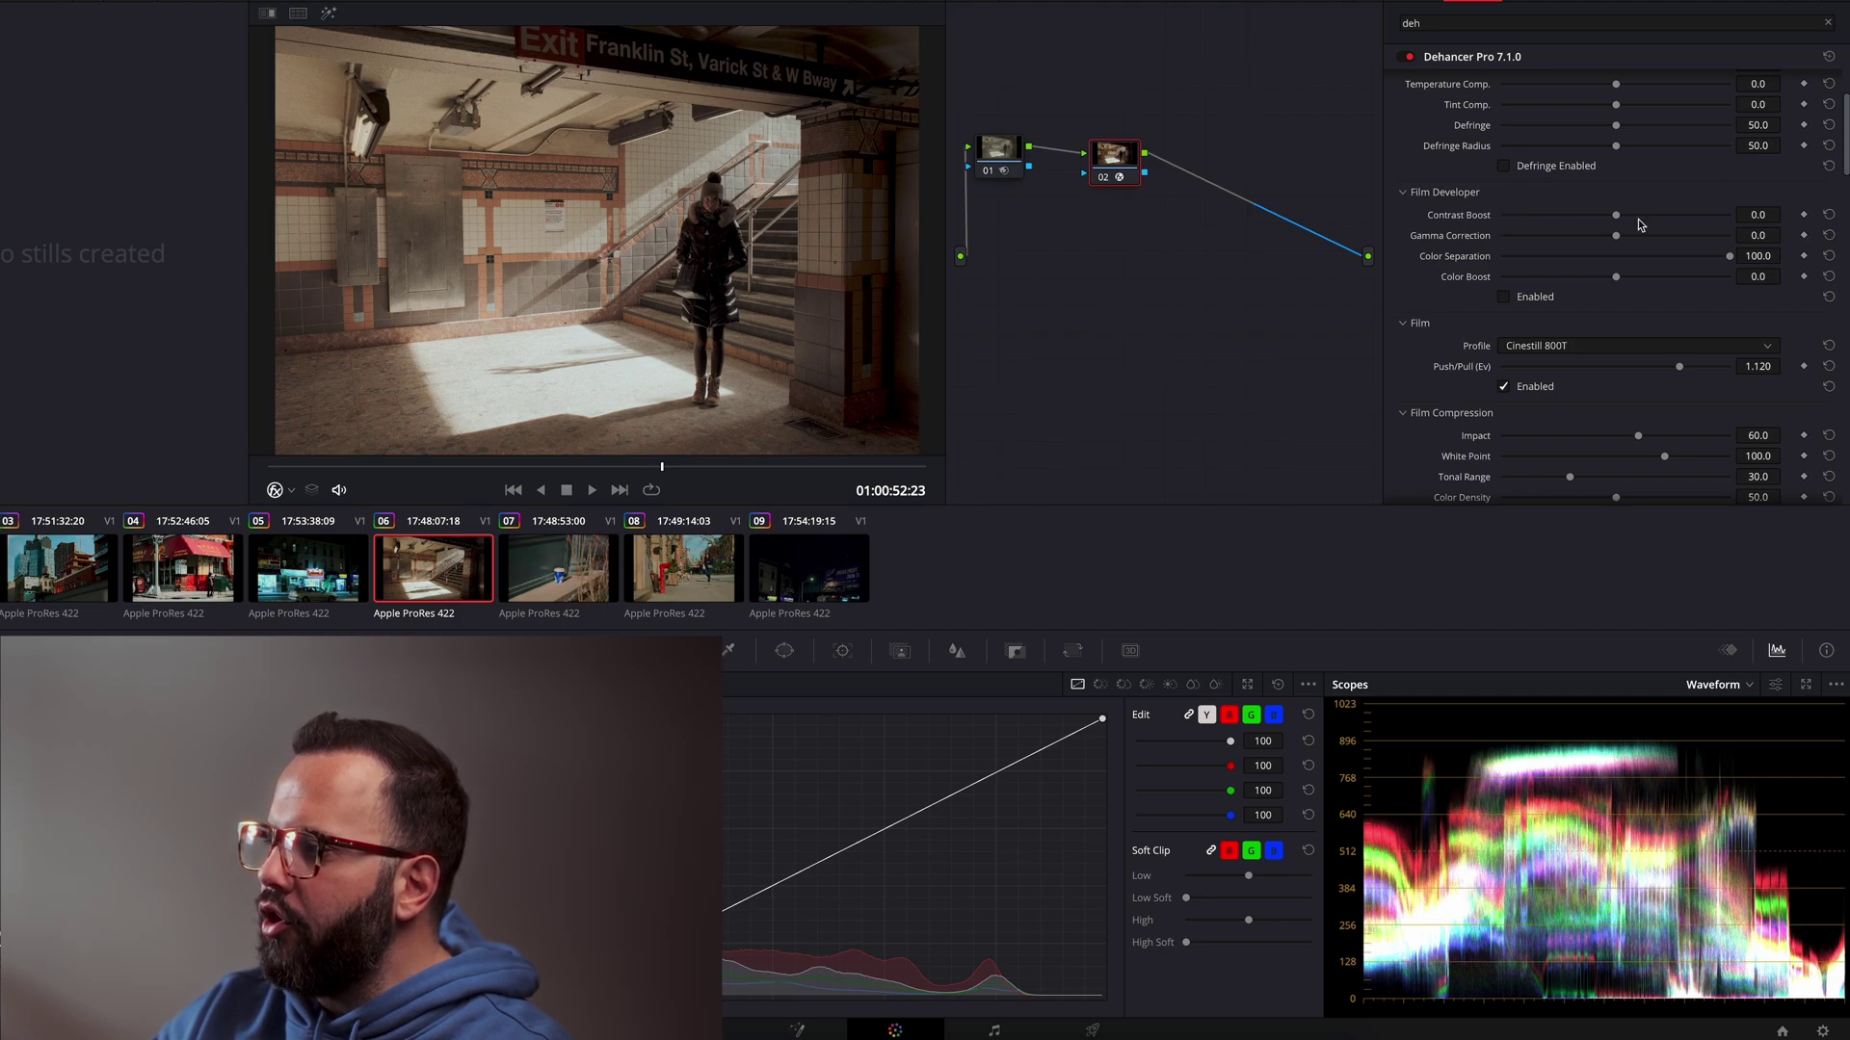
mouse_move(1618, 219)
left_mouse_down()
mouse_move(1722, 223)
mouse_move(1655, 223)
left_mouse_up()
left_click(1504, 297)
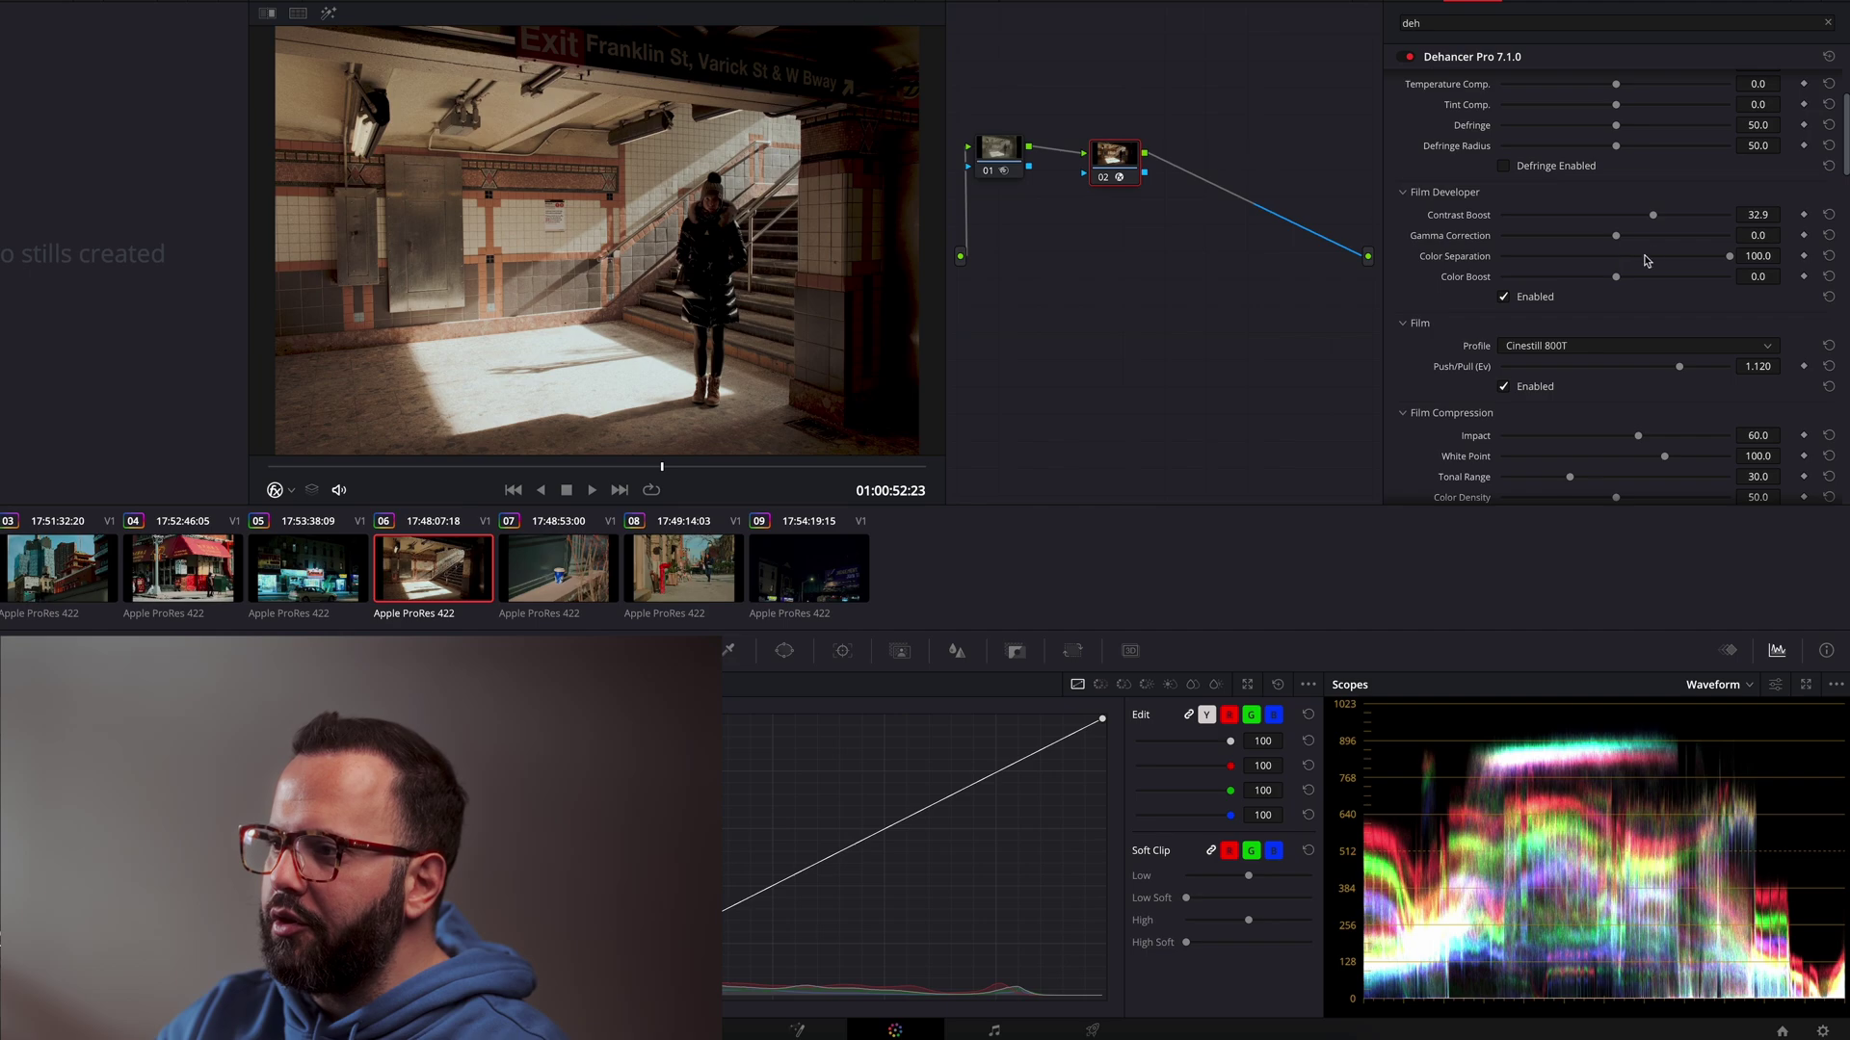
left_click_drag(1653, 216, 1608, 215)
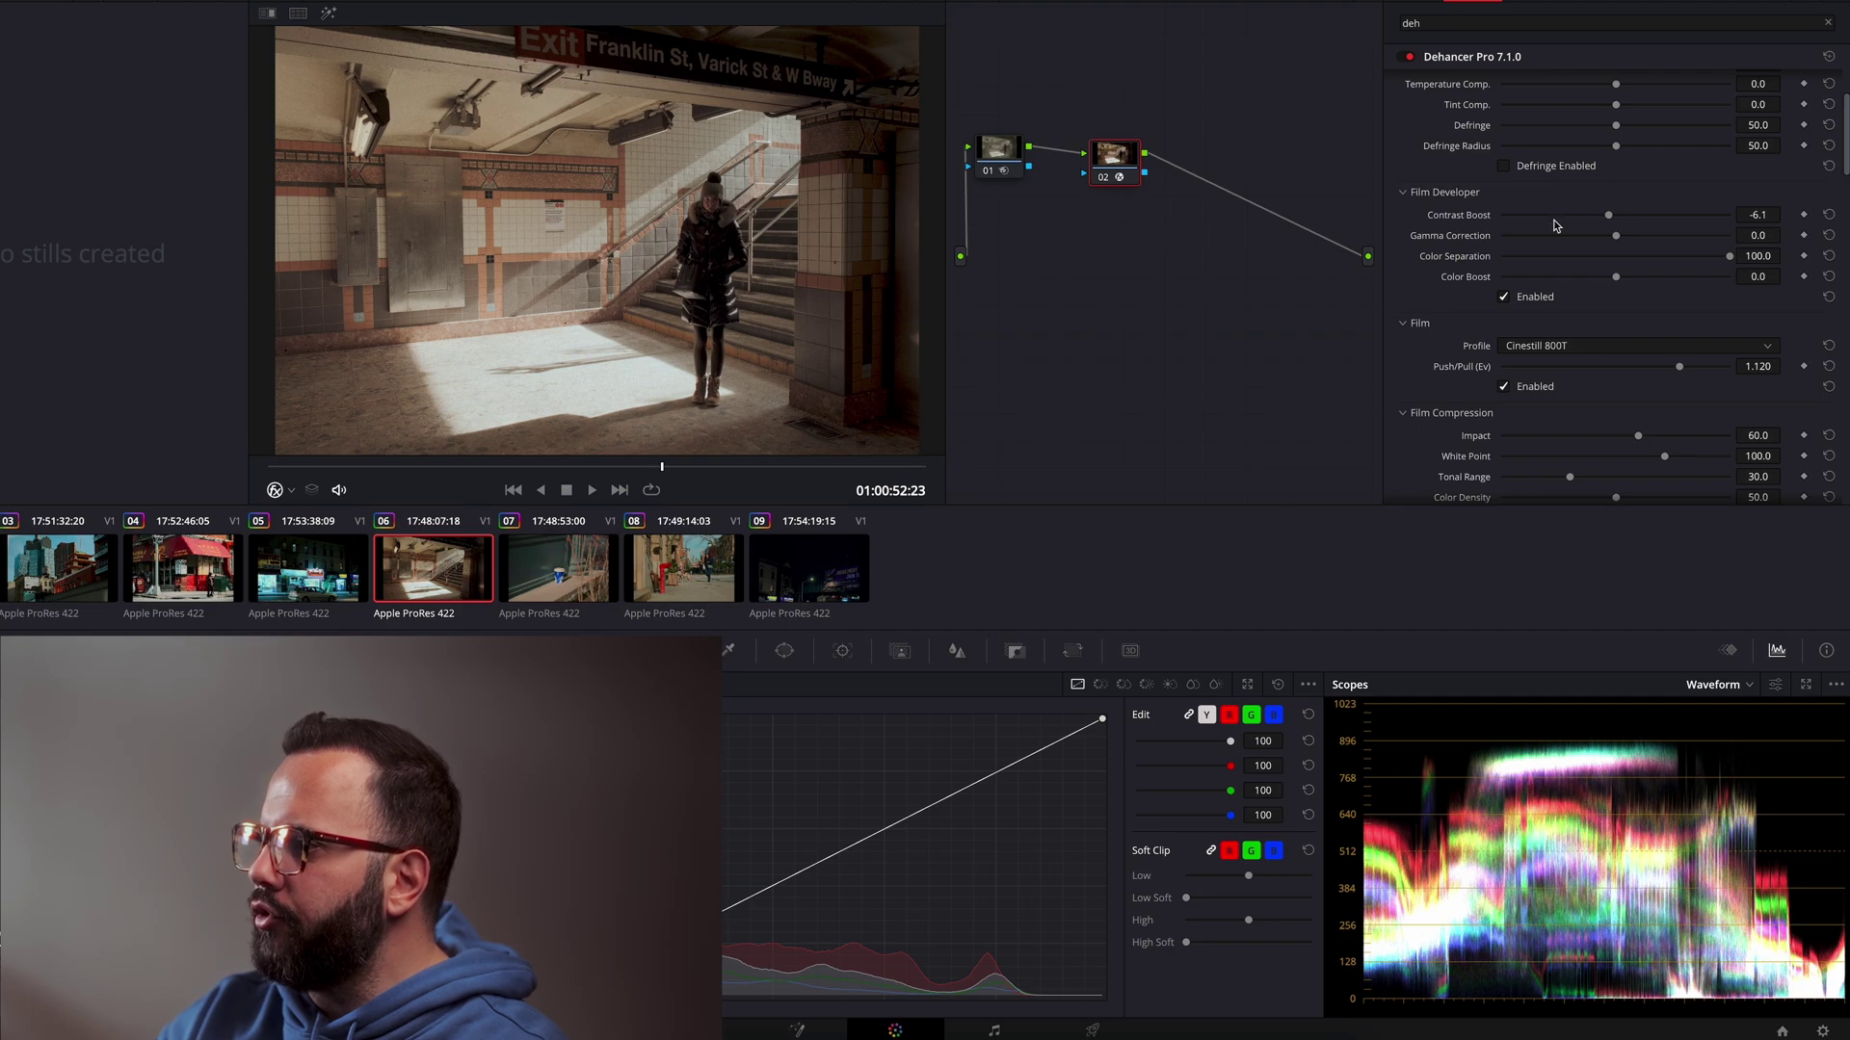
left_click_drag(1611, 239, 1674, 238)
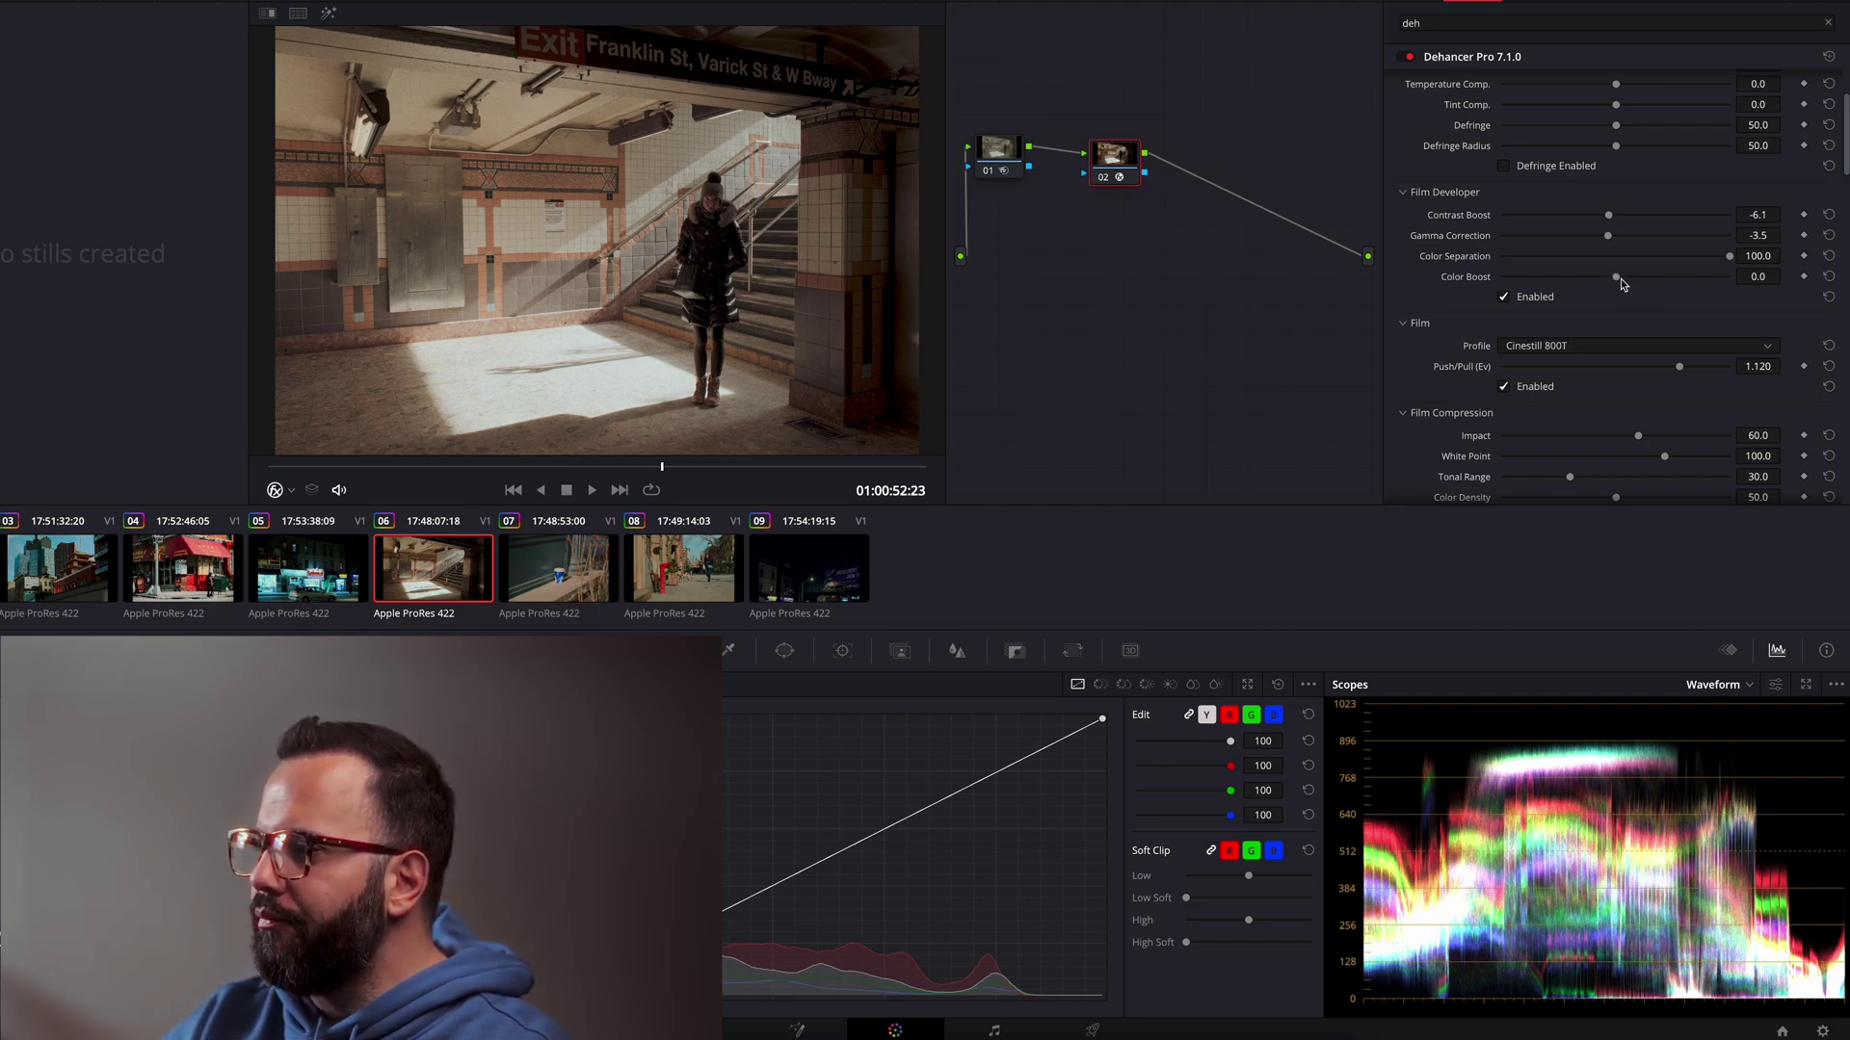
Step: Raise Film Developer Color Boost to 72.6 and review the settings
left_click_drag(1619, 281, 1700, 289)
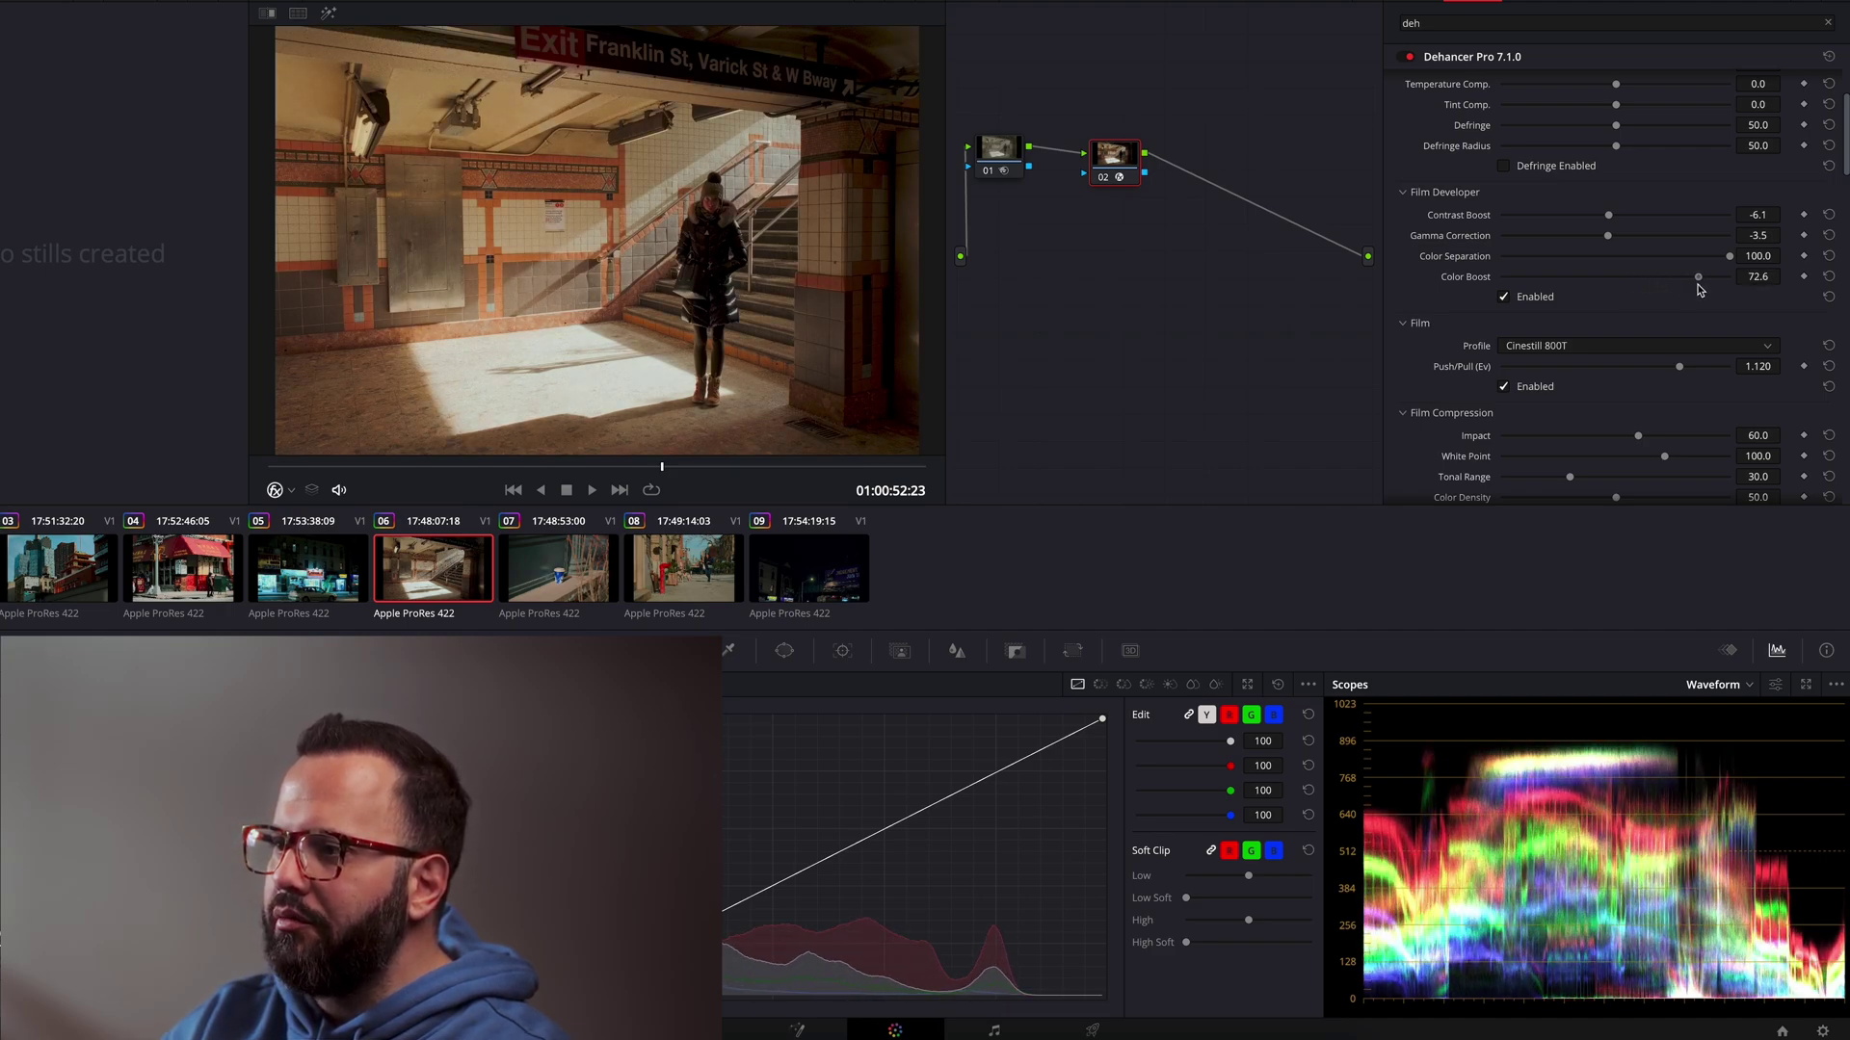
scroll(738, 223, "down", 2)
scroll(739, 224, "up", 4)
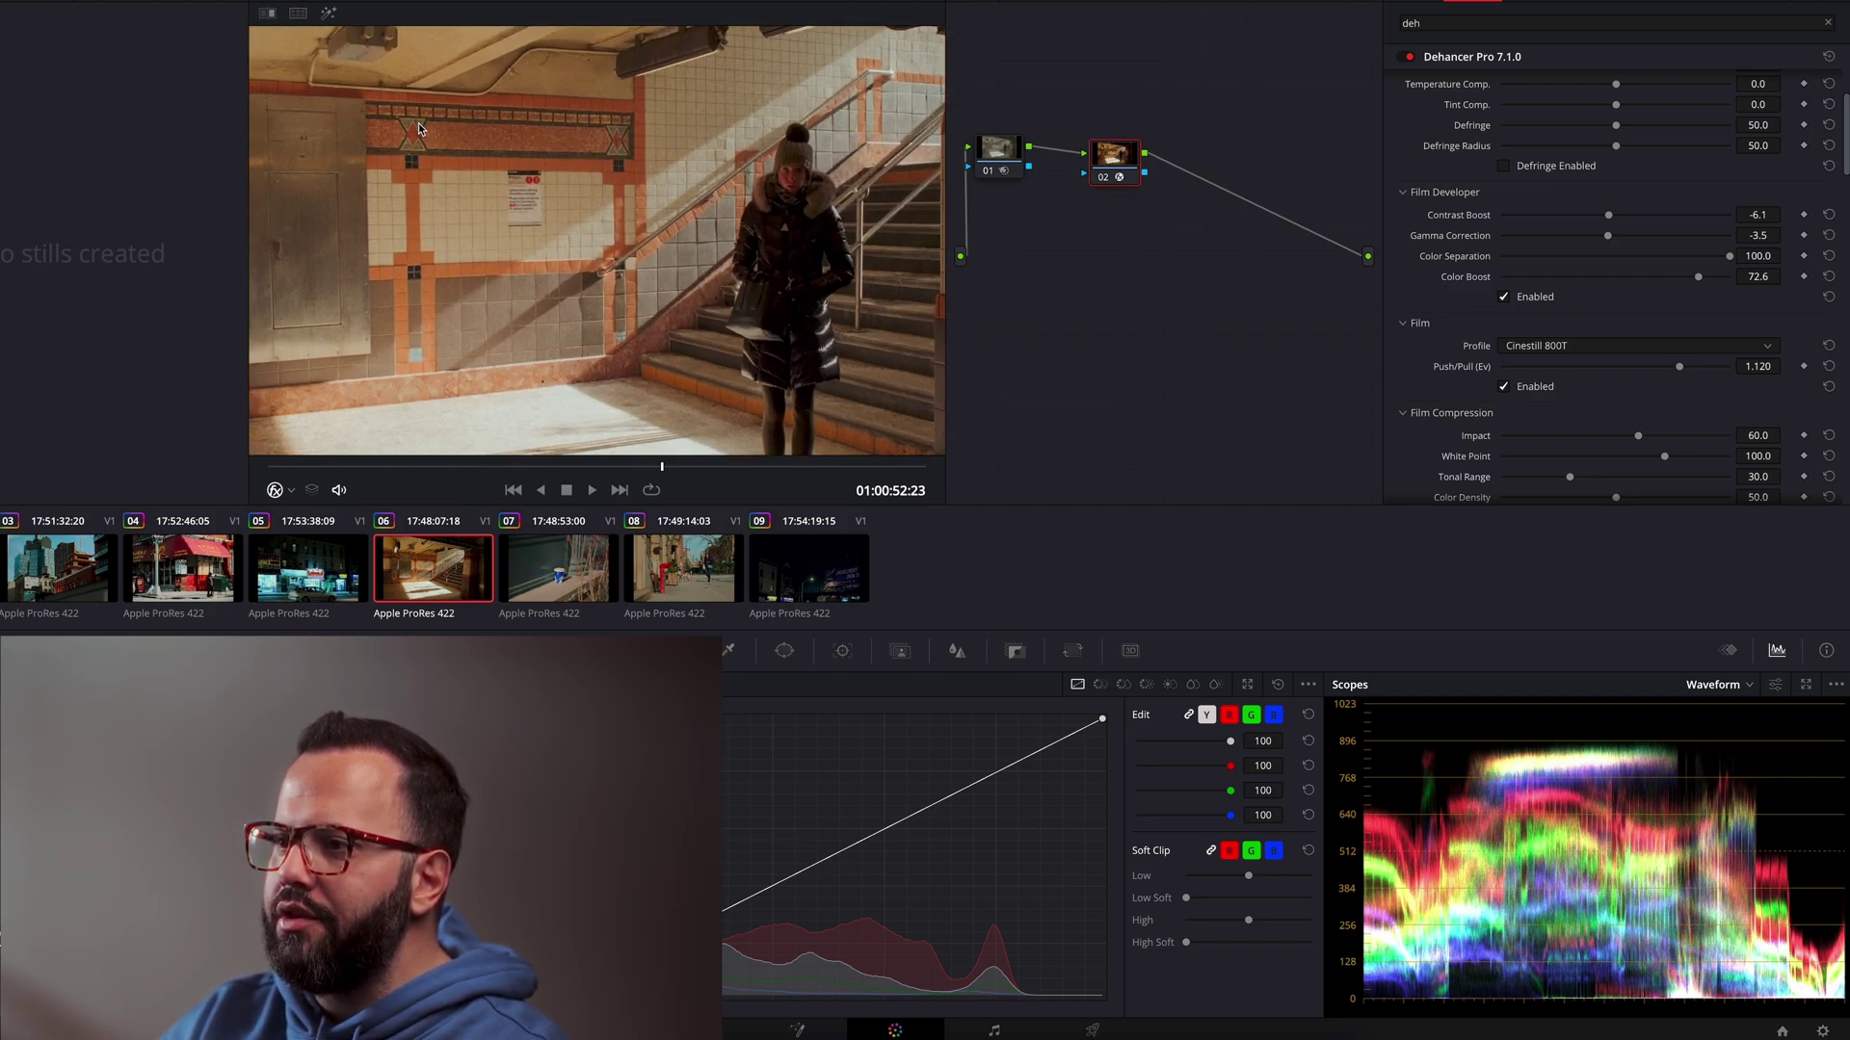
scroll(706, 222, "up", 2)
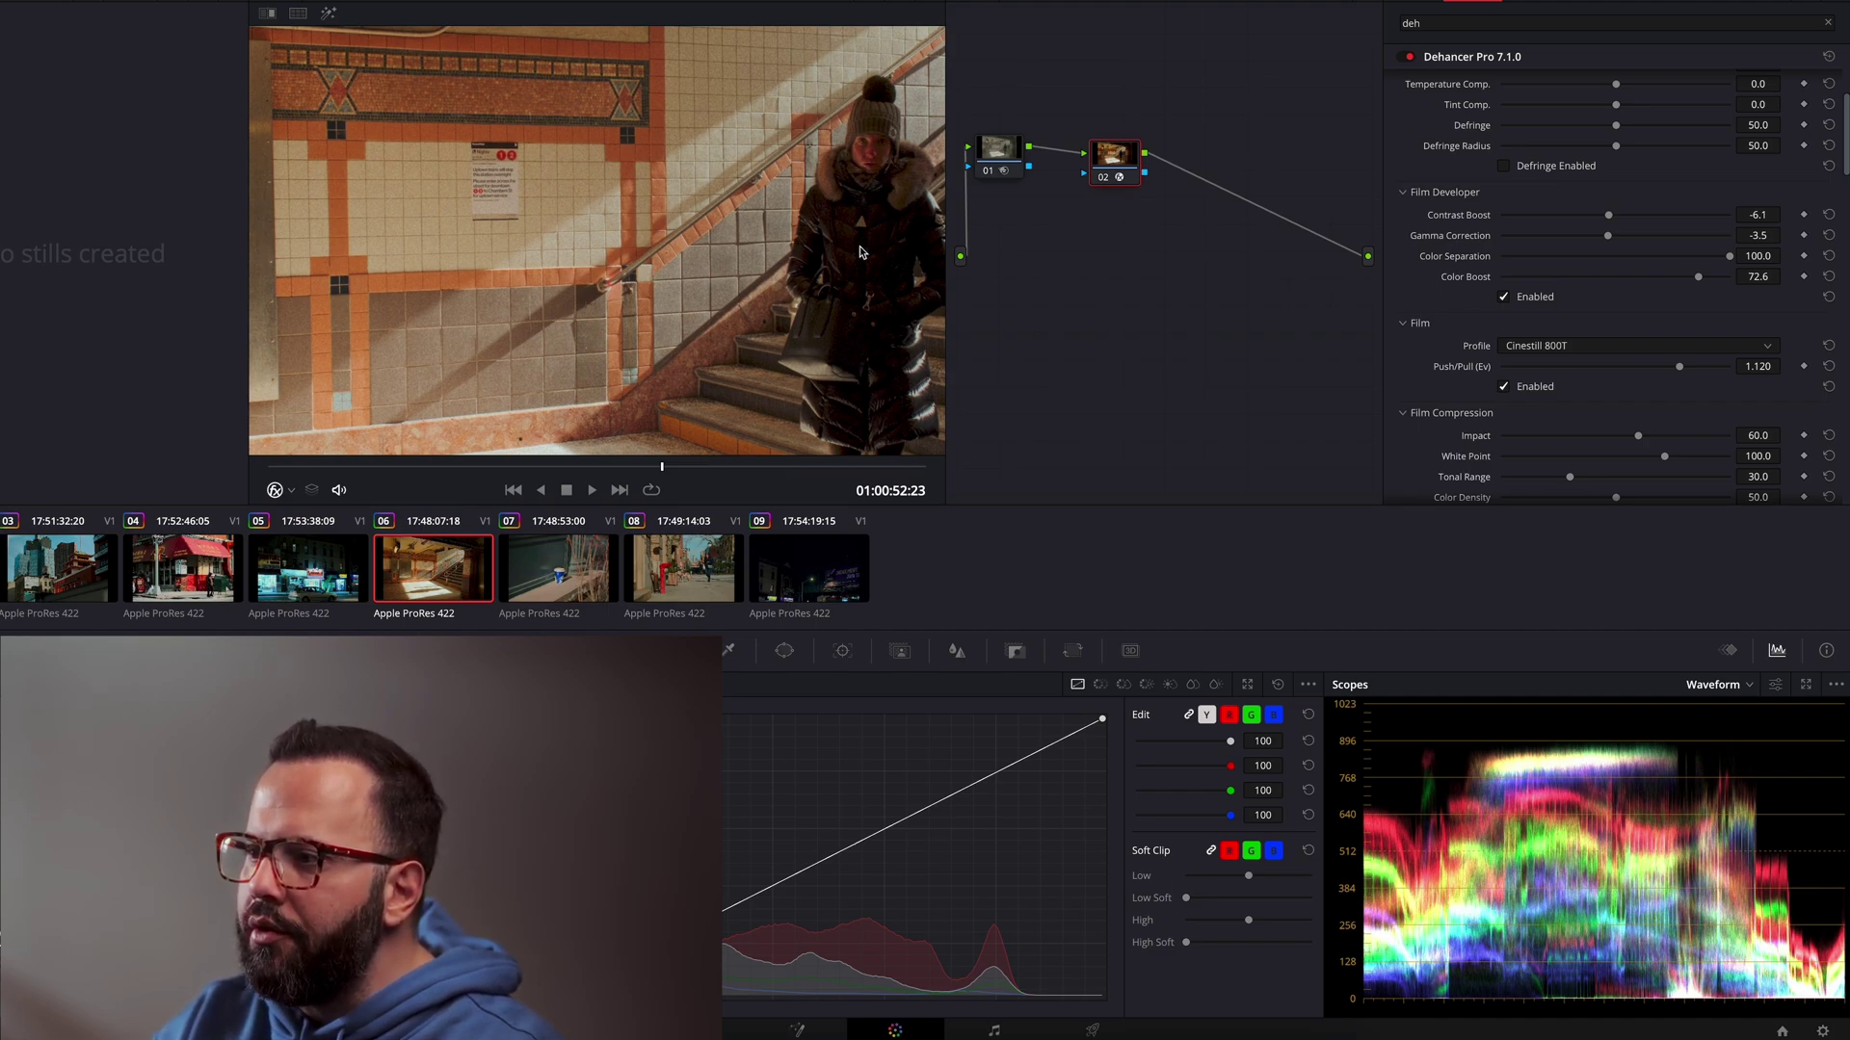
scroll(847, 254, "down", 2)
scroll(848, 254, "down", 2)
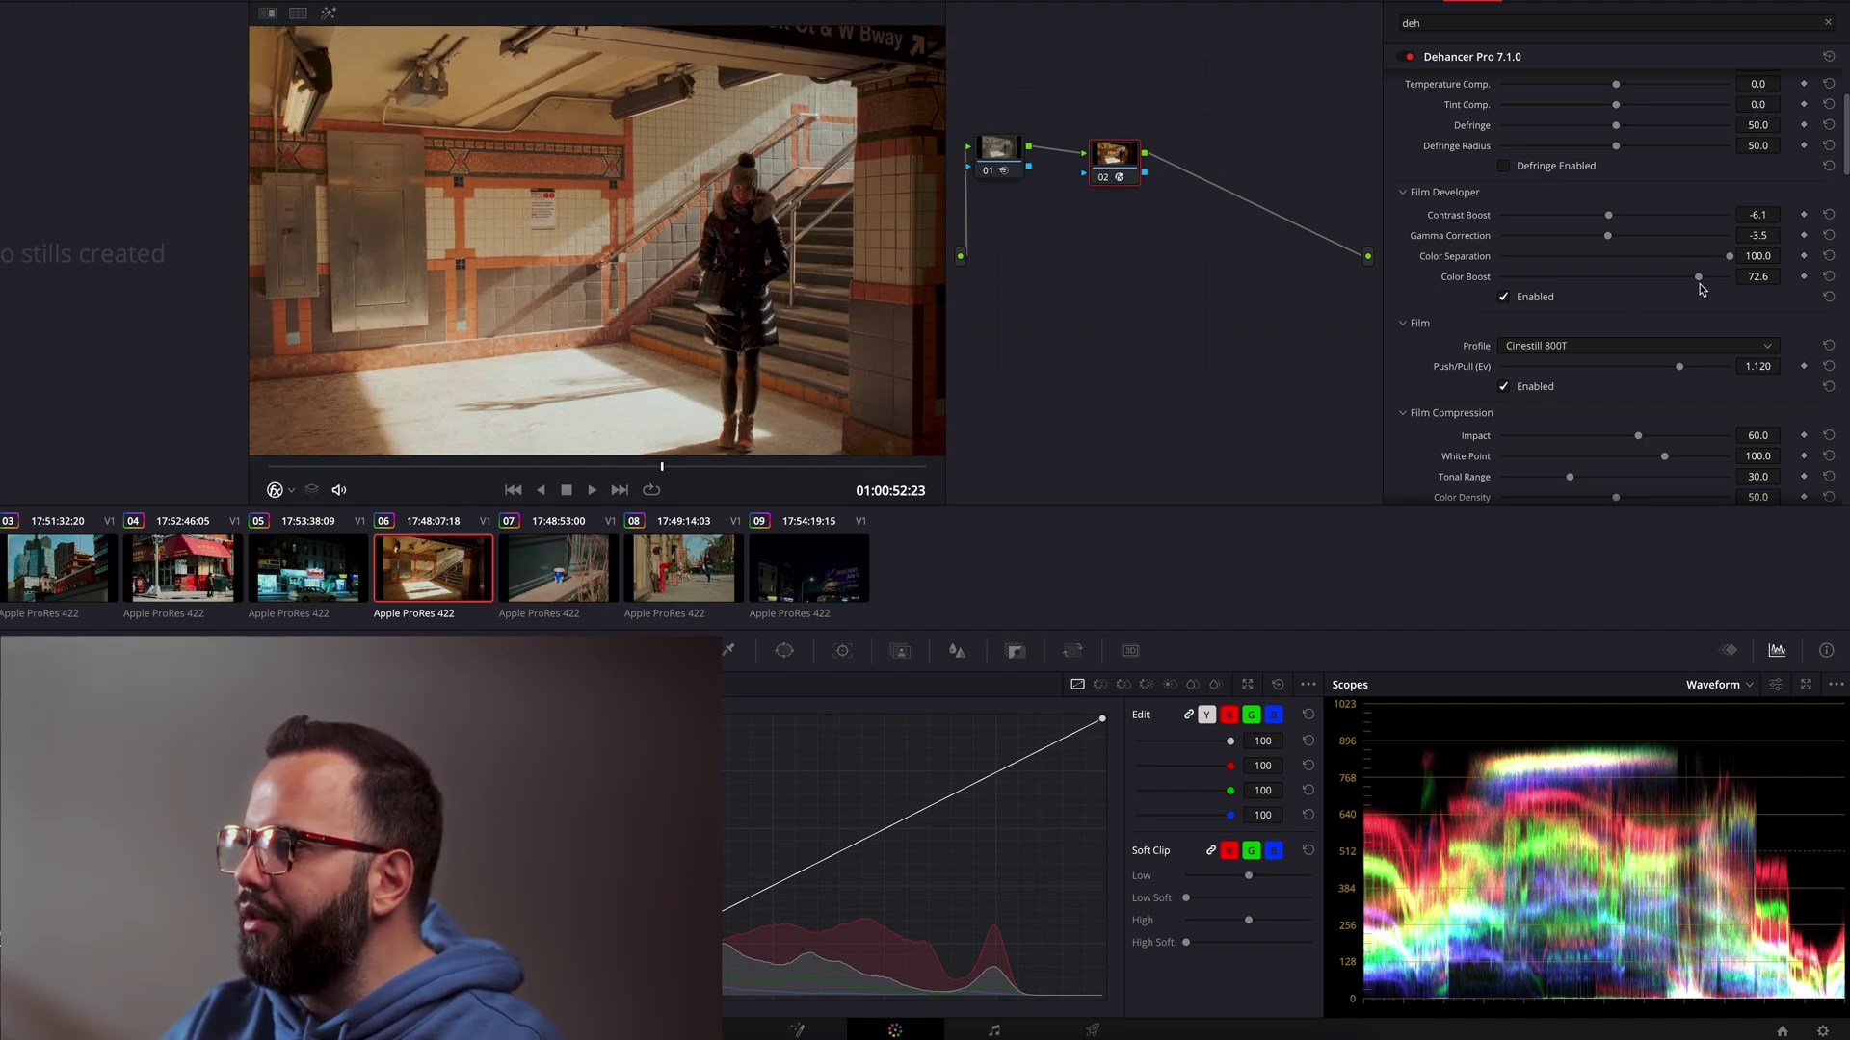
scroll(821, 285, "down", 2)
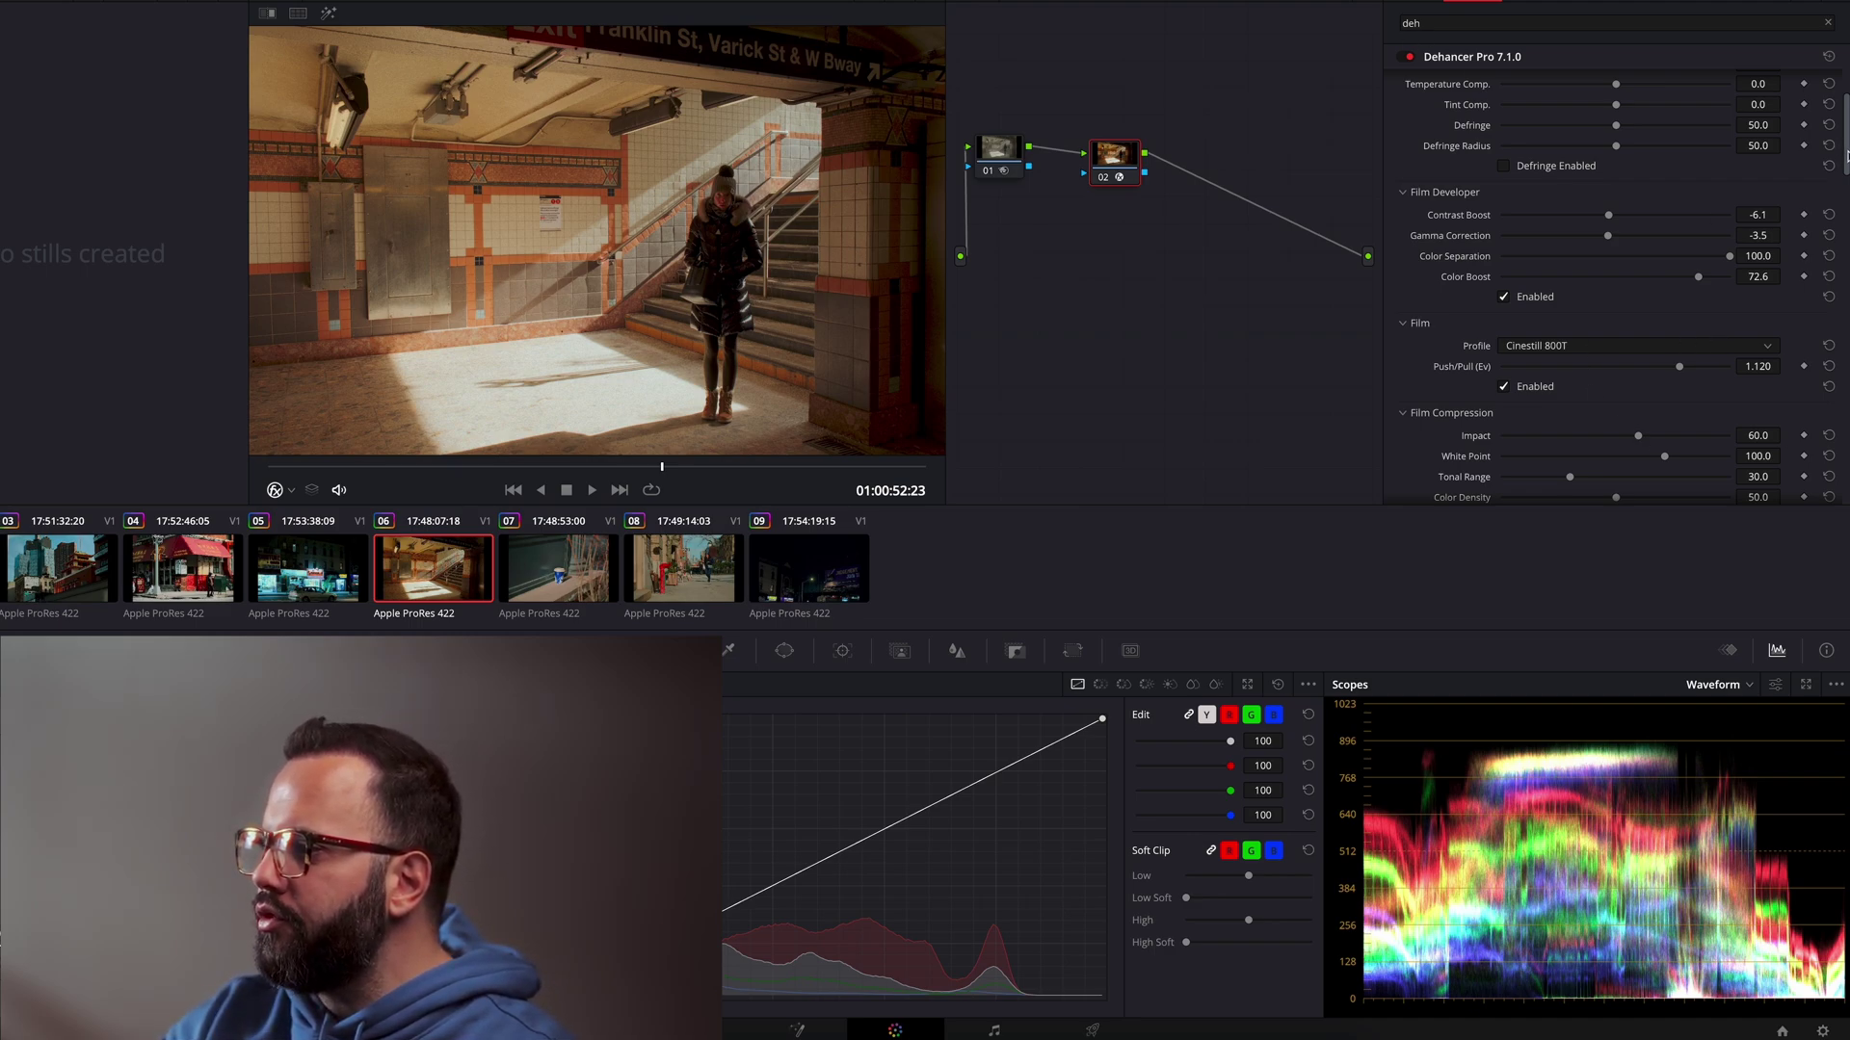
scroll(1465, 200, "down", 5)
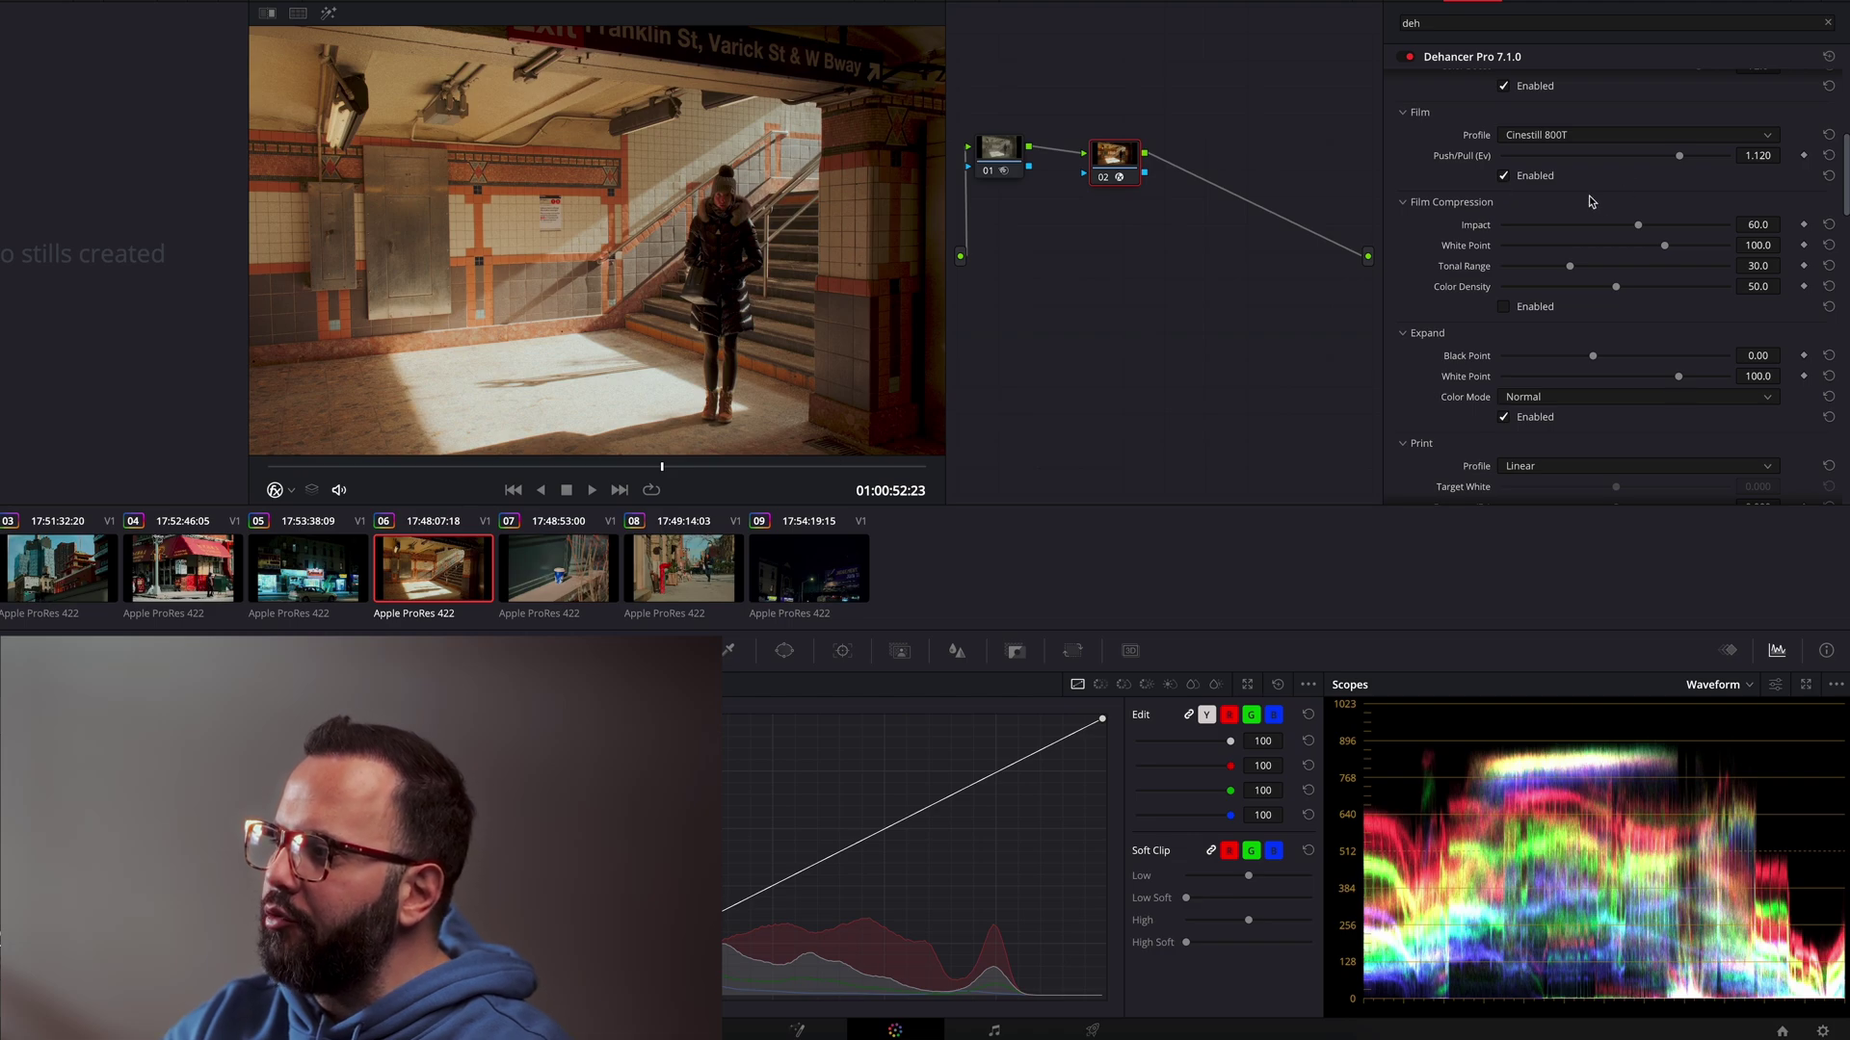
Step: Enable Film Compression, test Tonal Range from 93 to 10 ending at 33.2, and set Impact to 23.1
scroll(1454, 231, "up", 2)
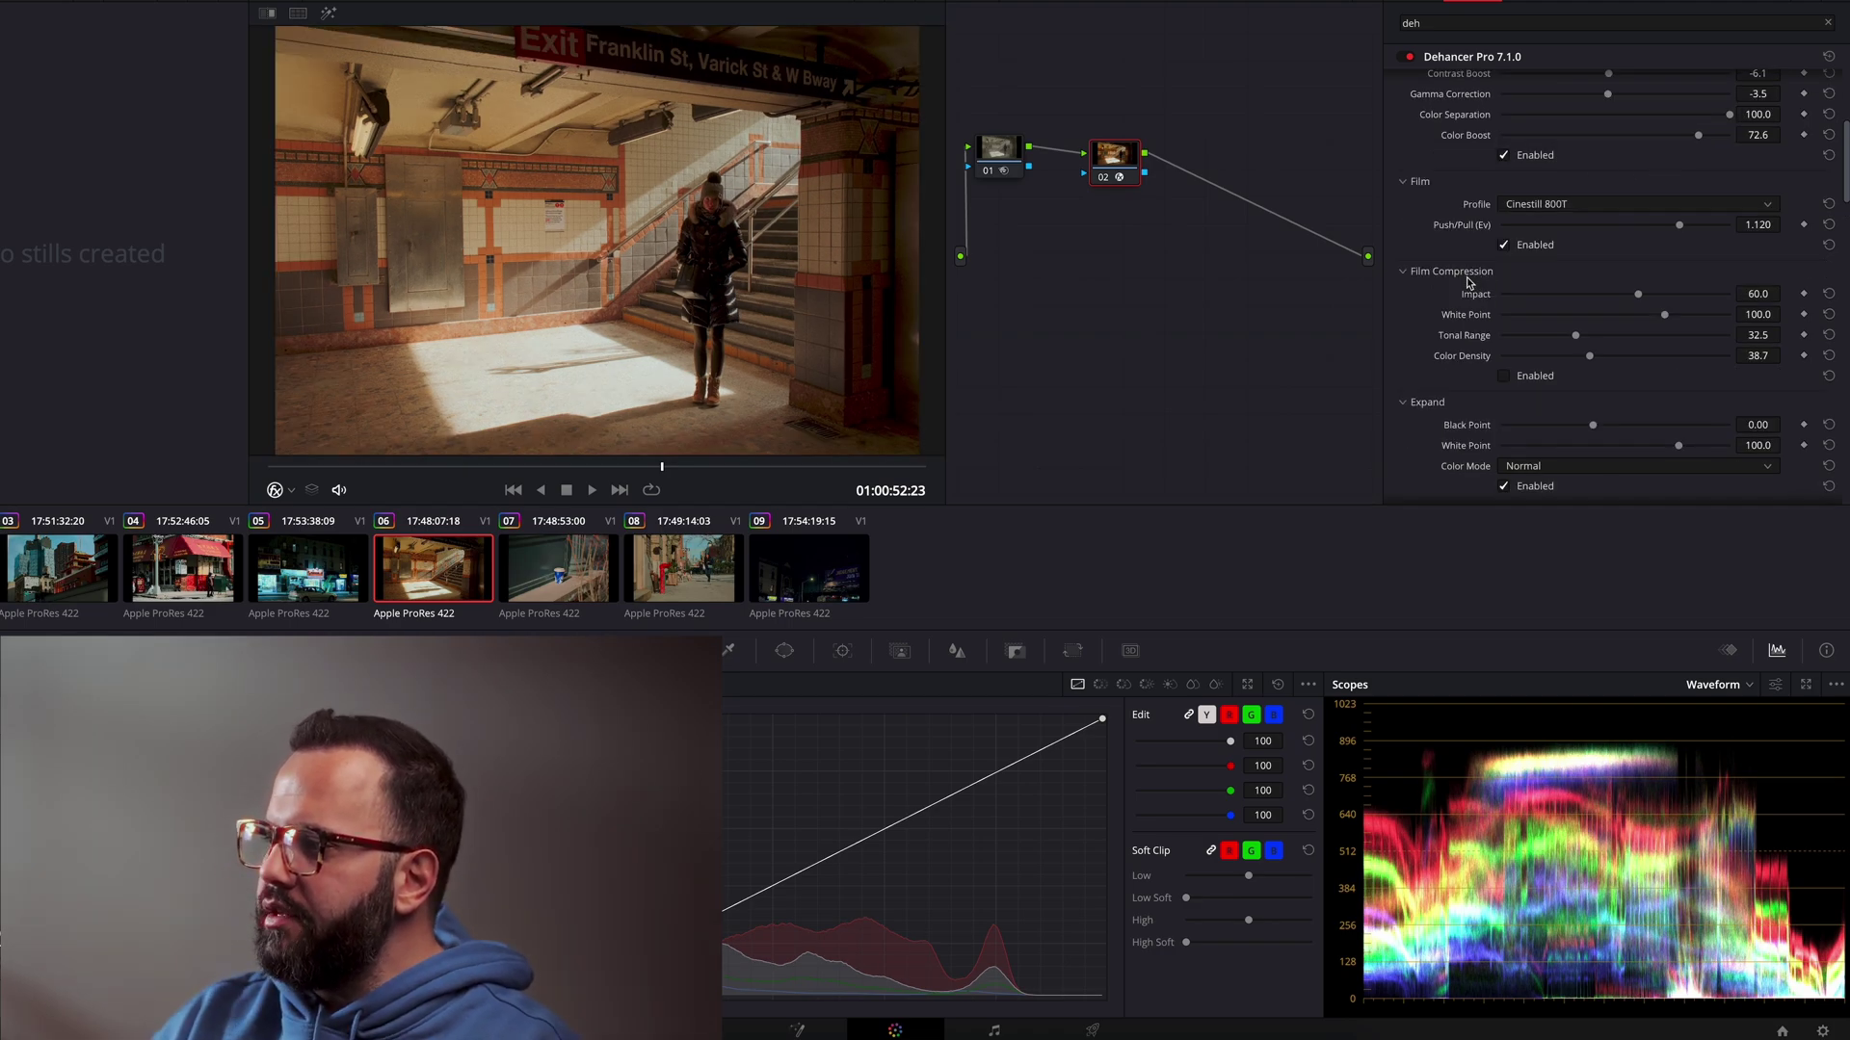
left_click(1503, 376)
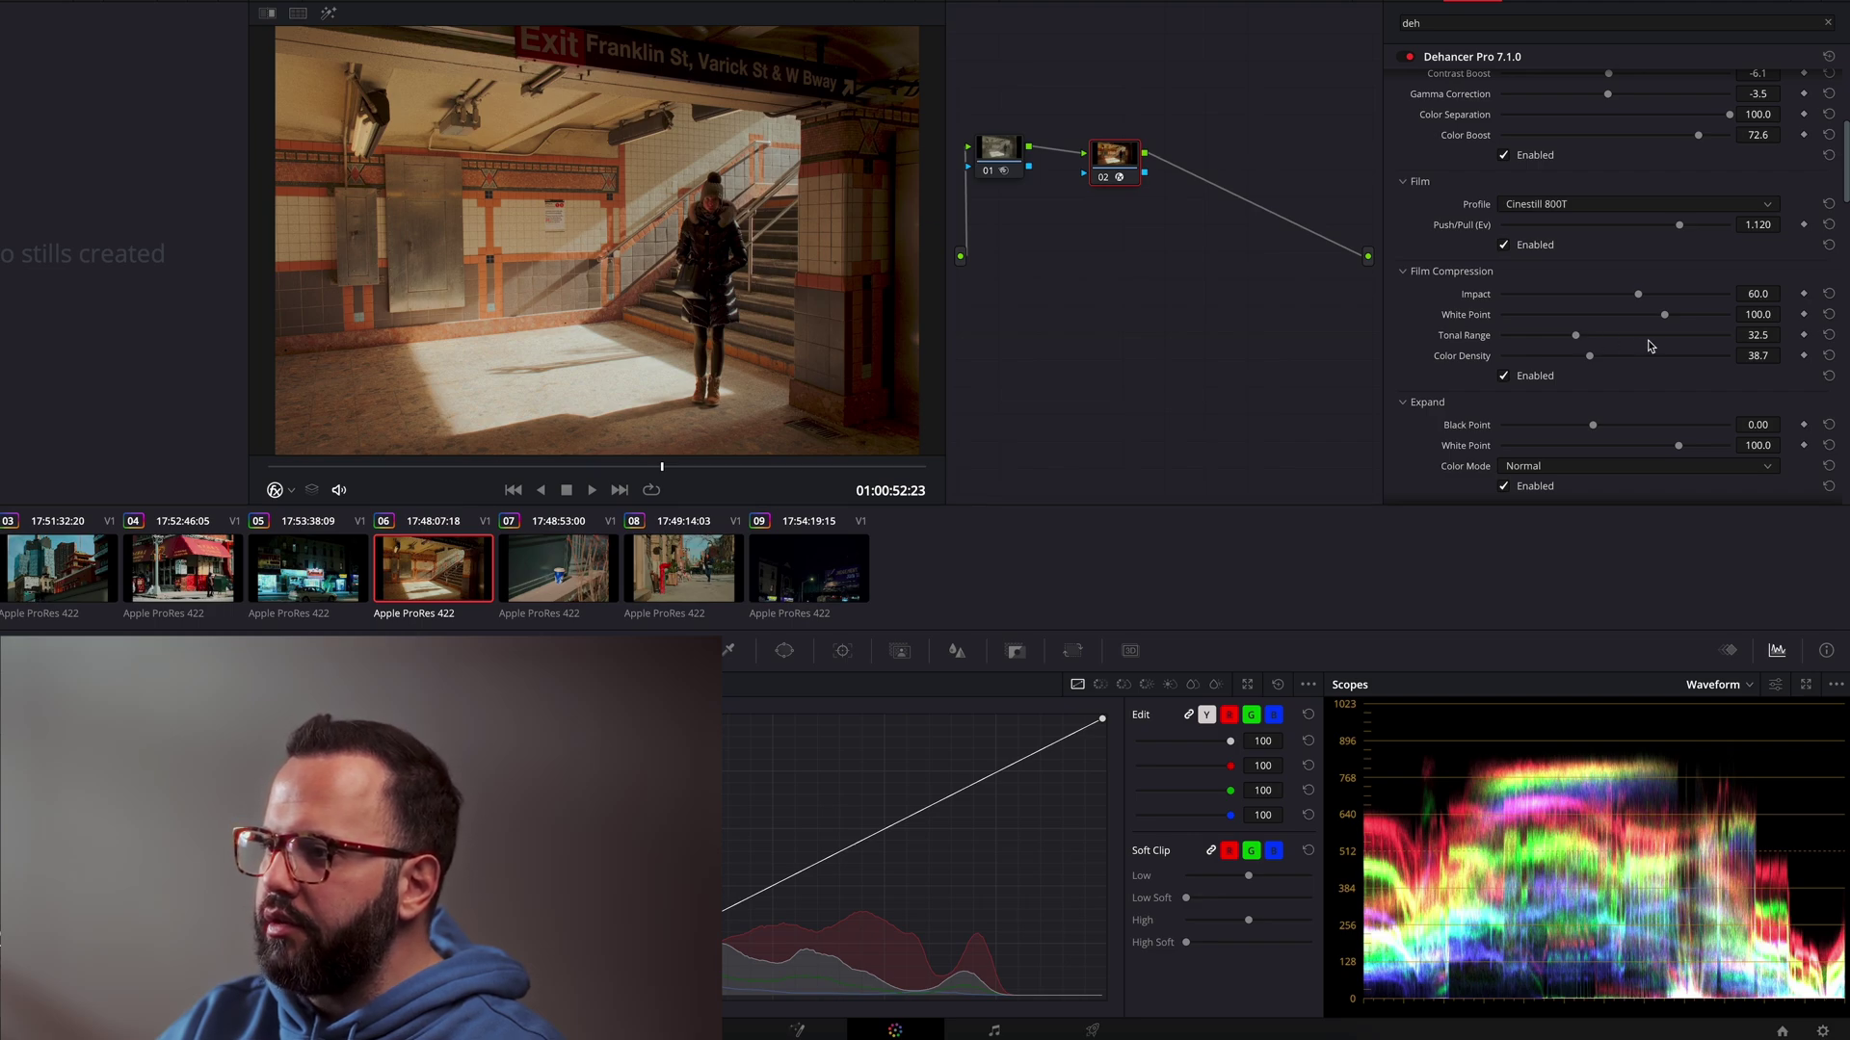
left_click_drag(1647, 340, 1704, 342)
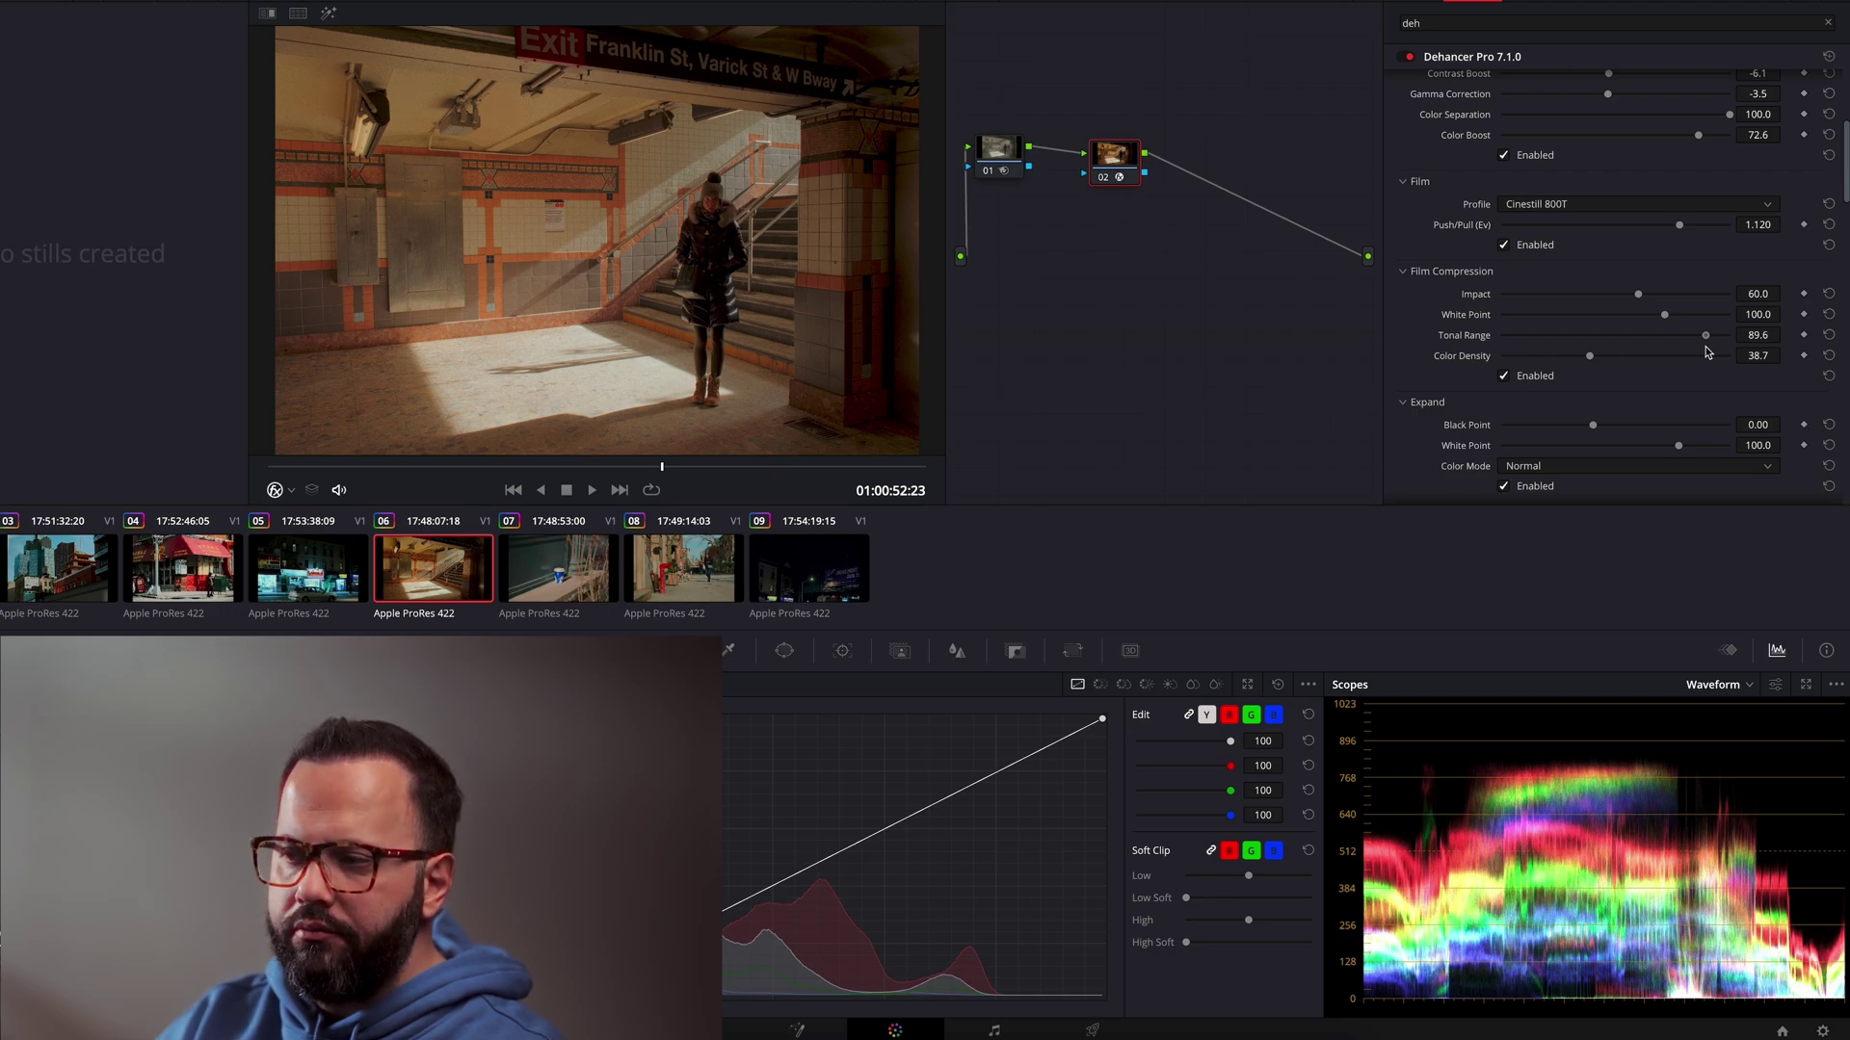
left_click_drag(1708, 352, 1714, 349)
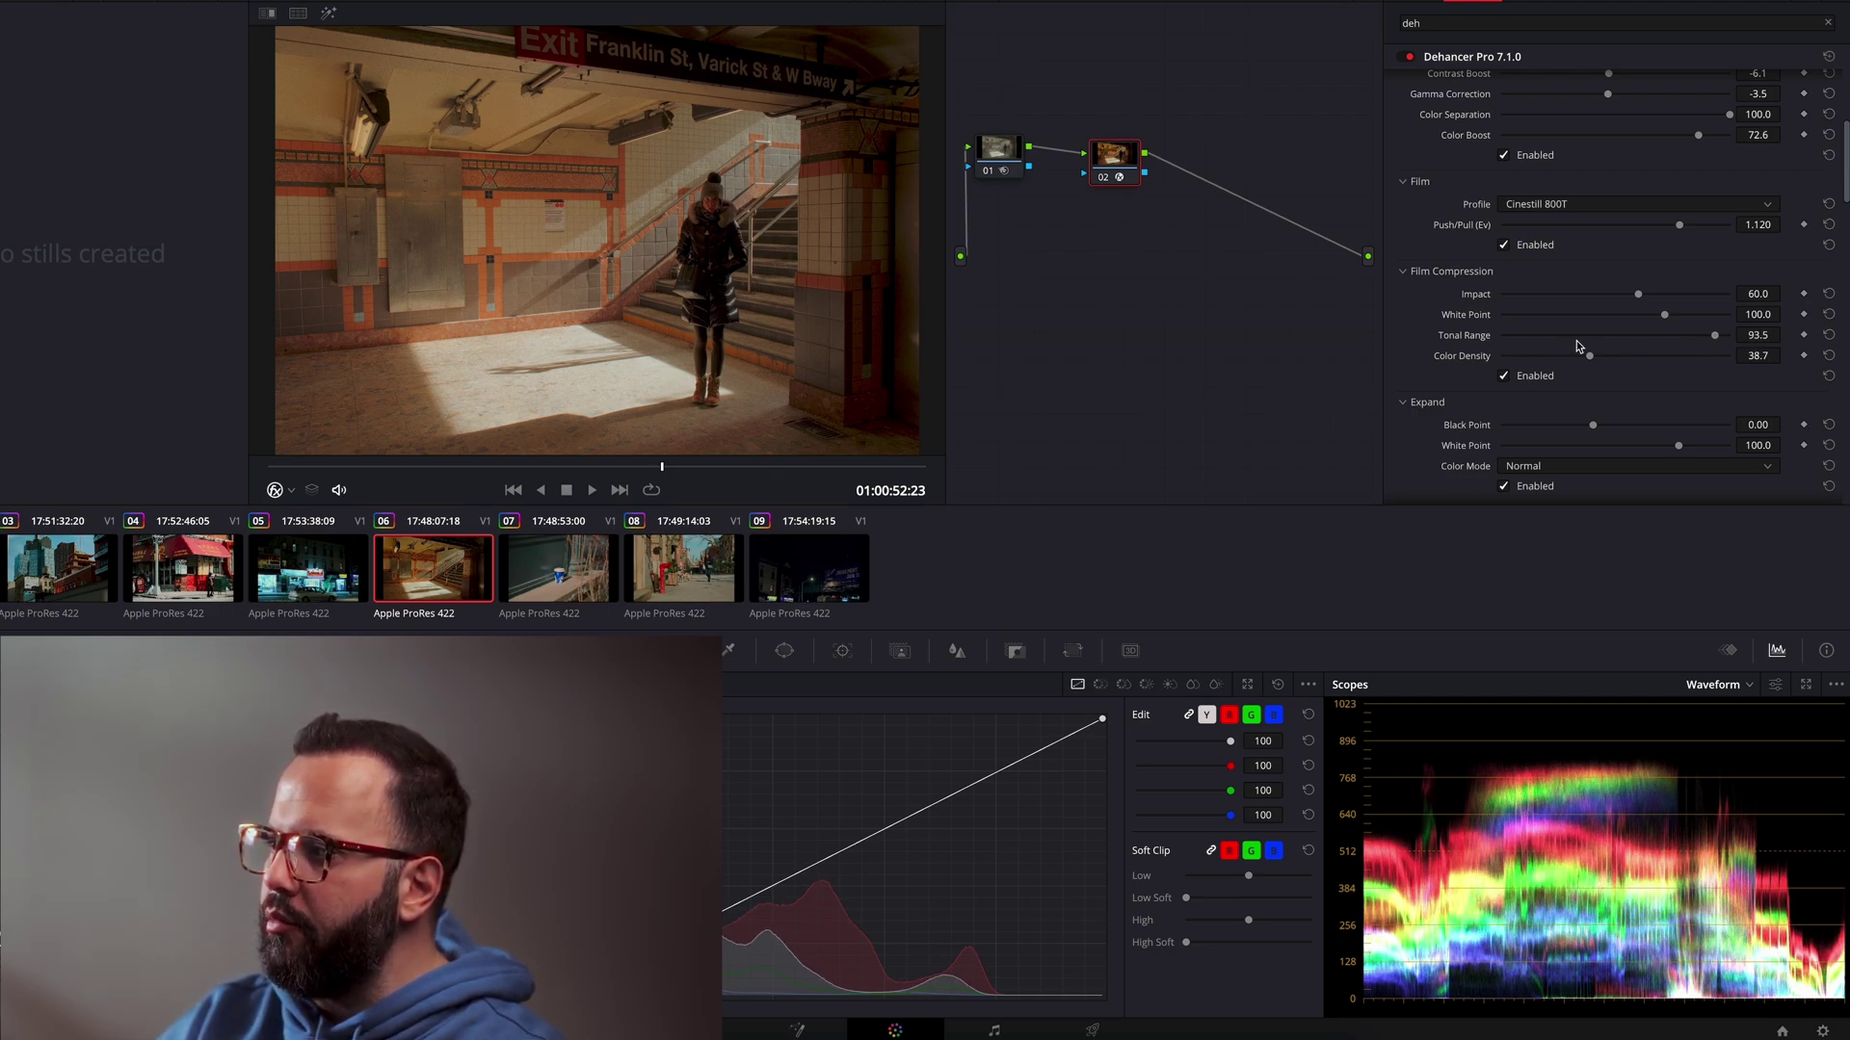
left_click_drag(1716, 336, 1525, 330)
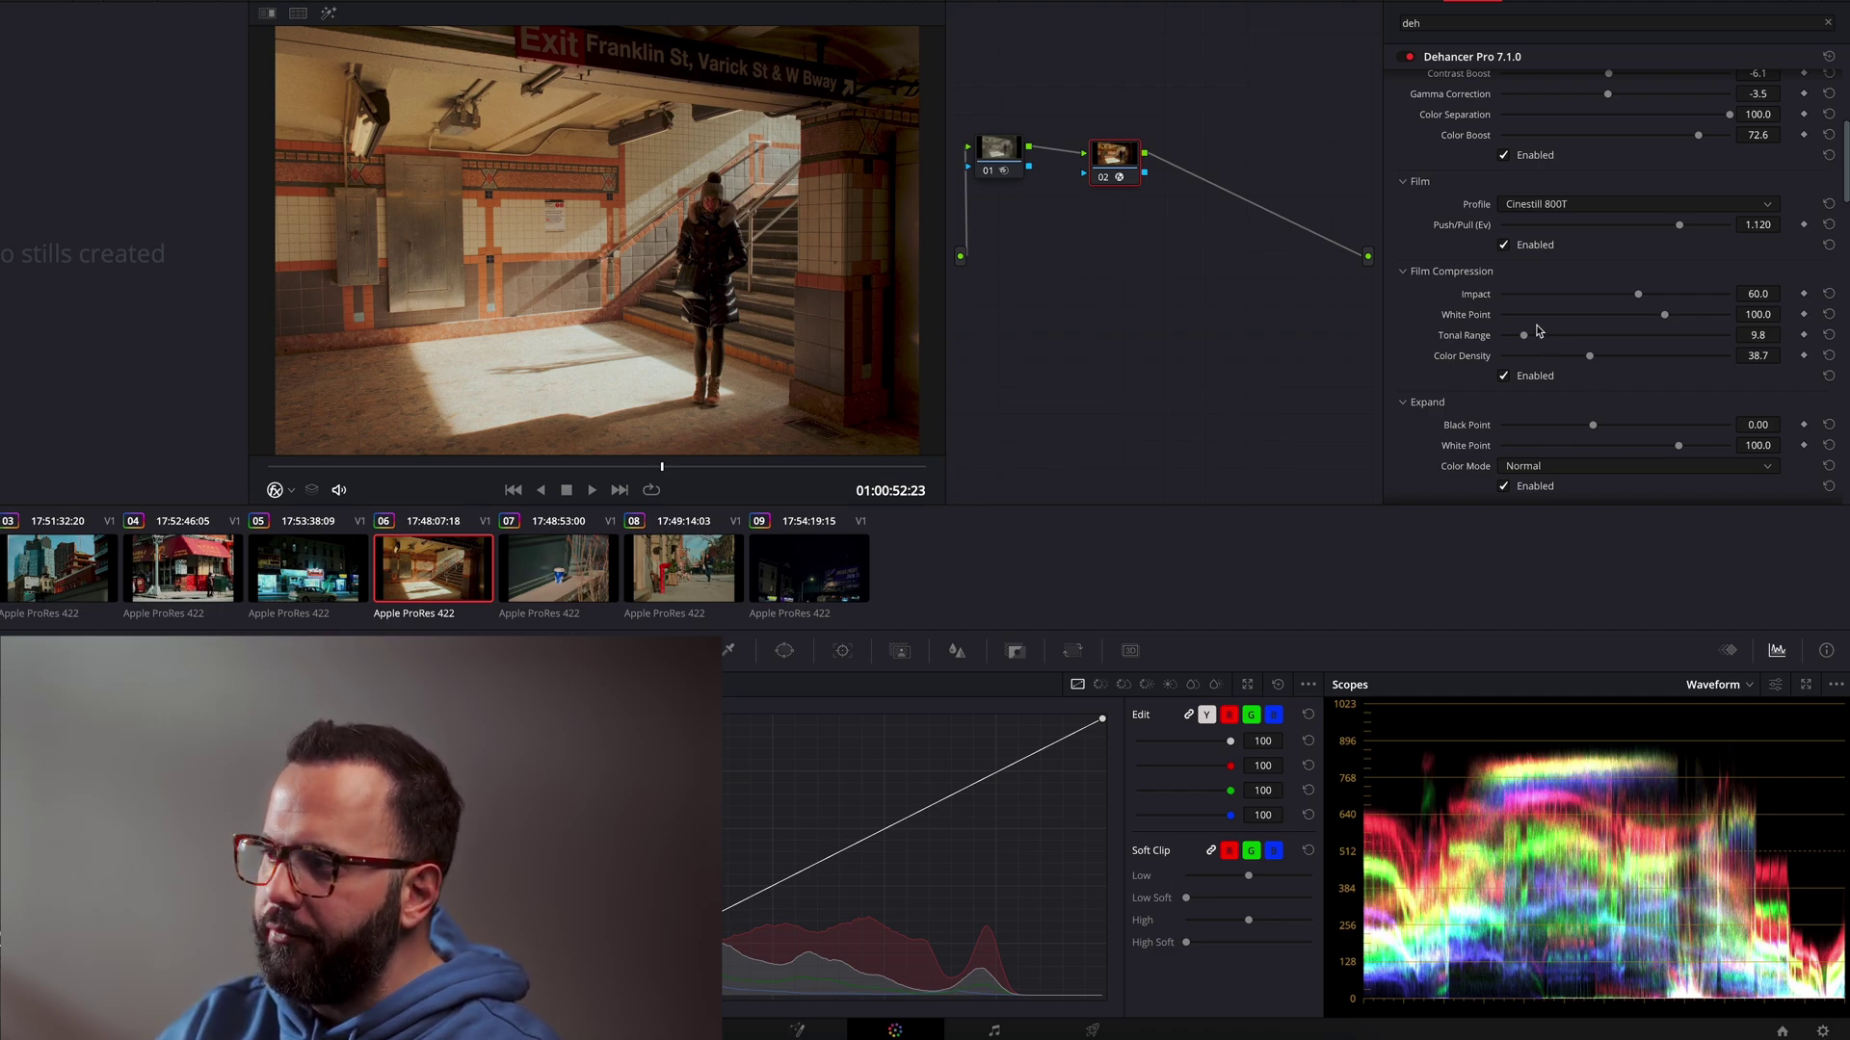
left_click_drag(1524, 335, 1579, 348)
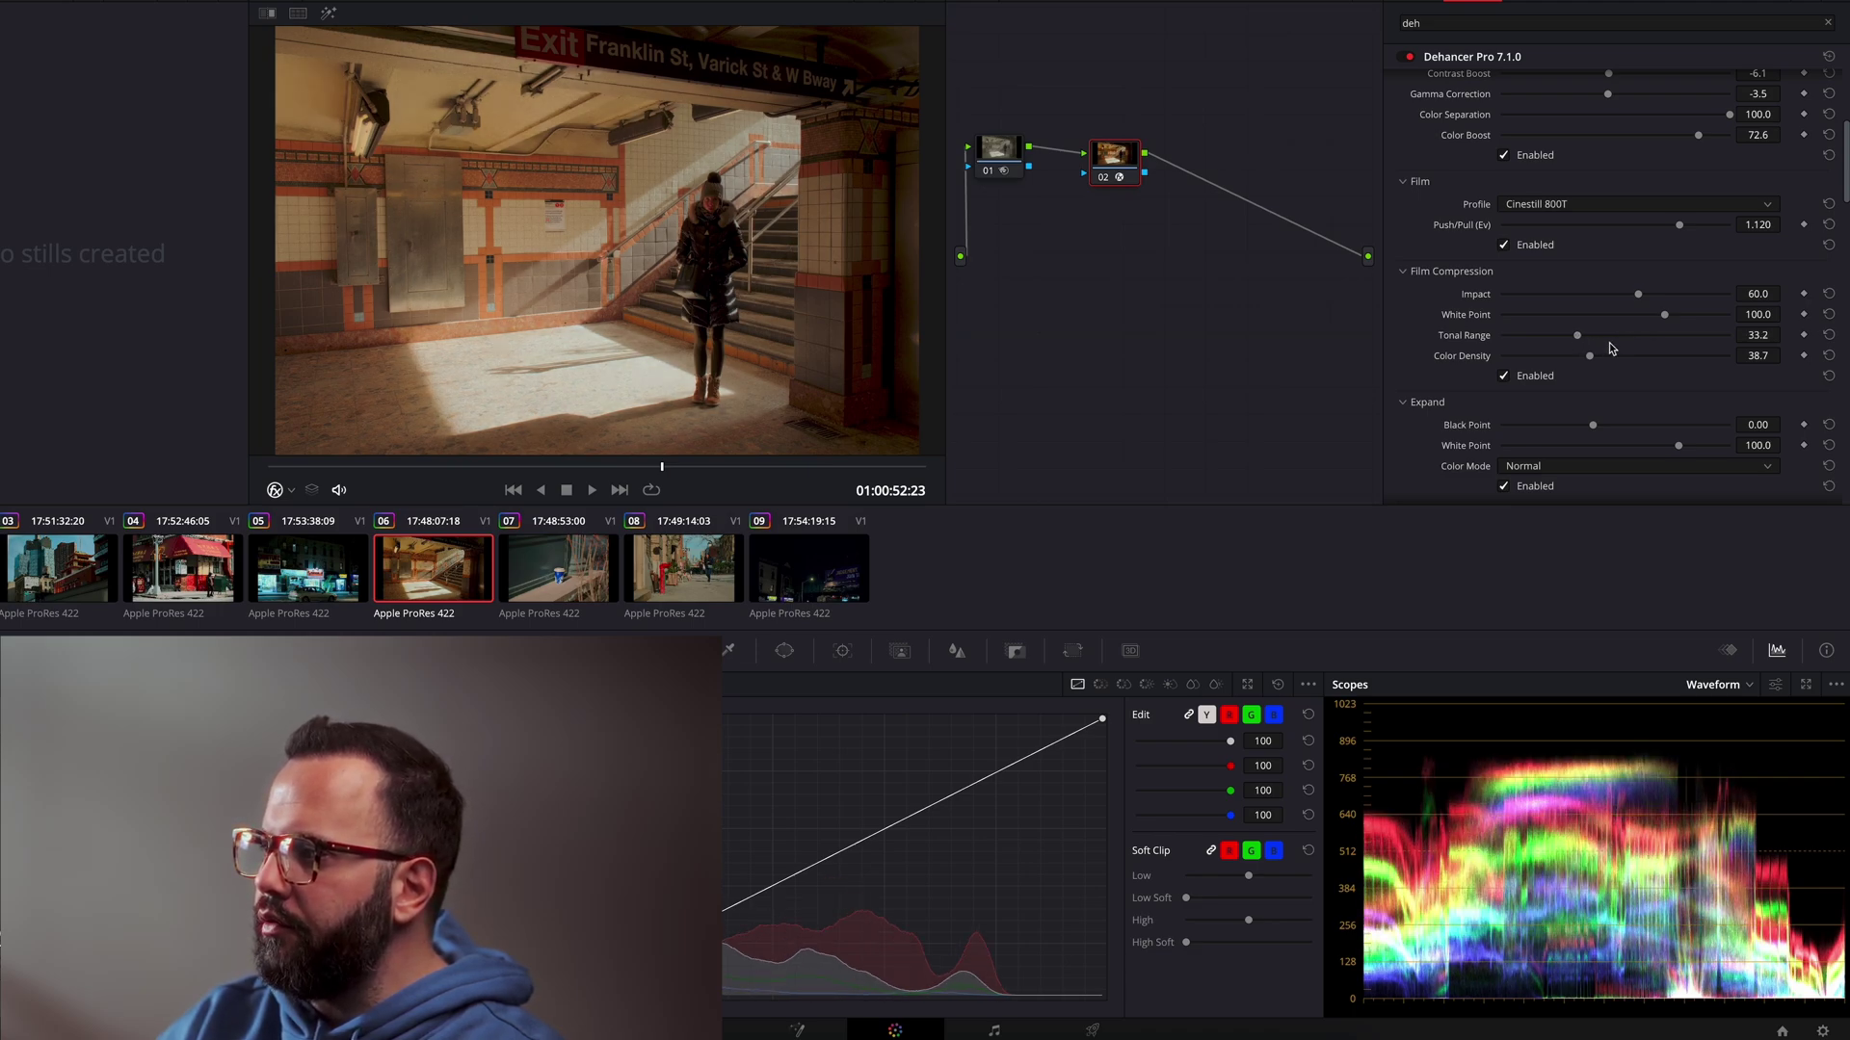
left_click_drag(1552, 300, 1727, 308)
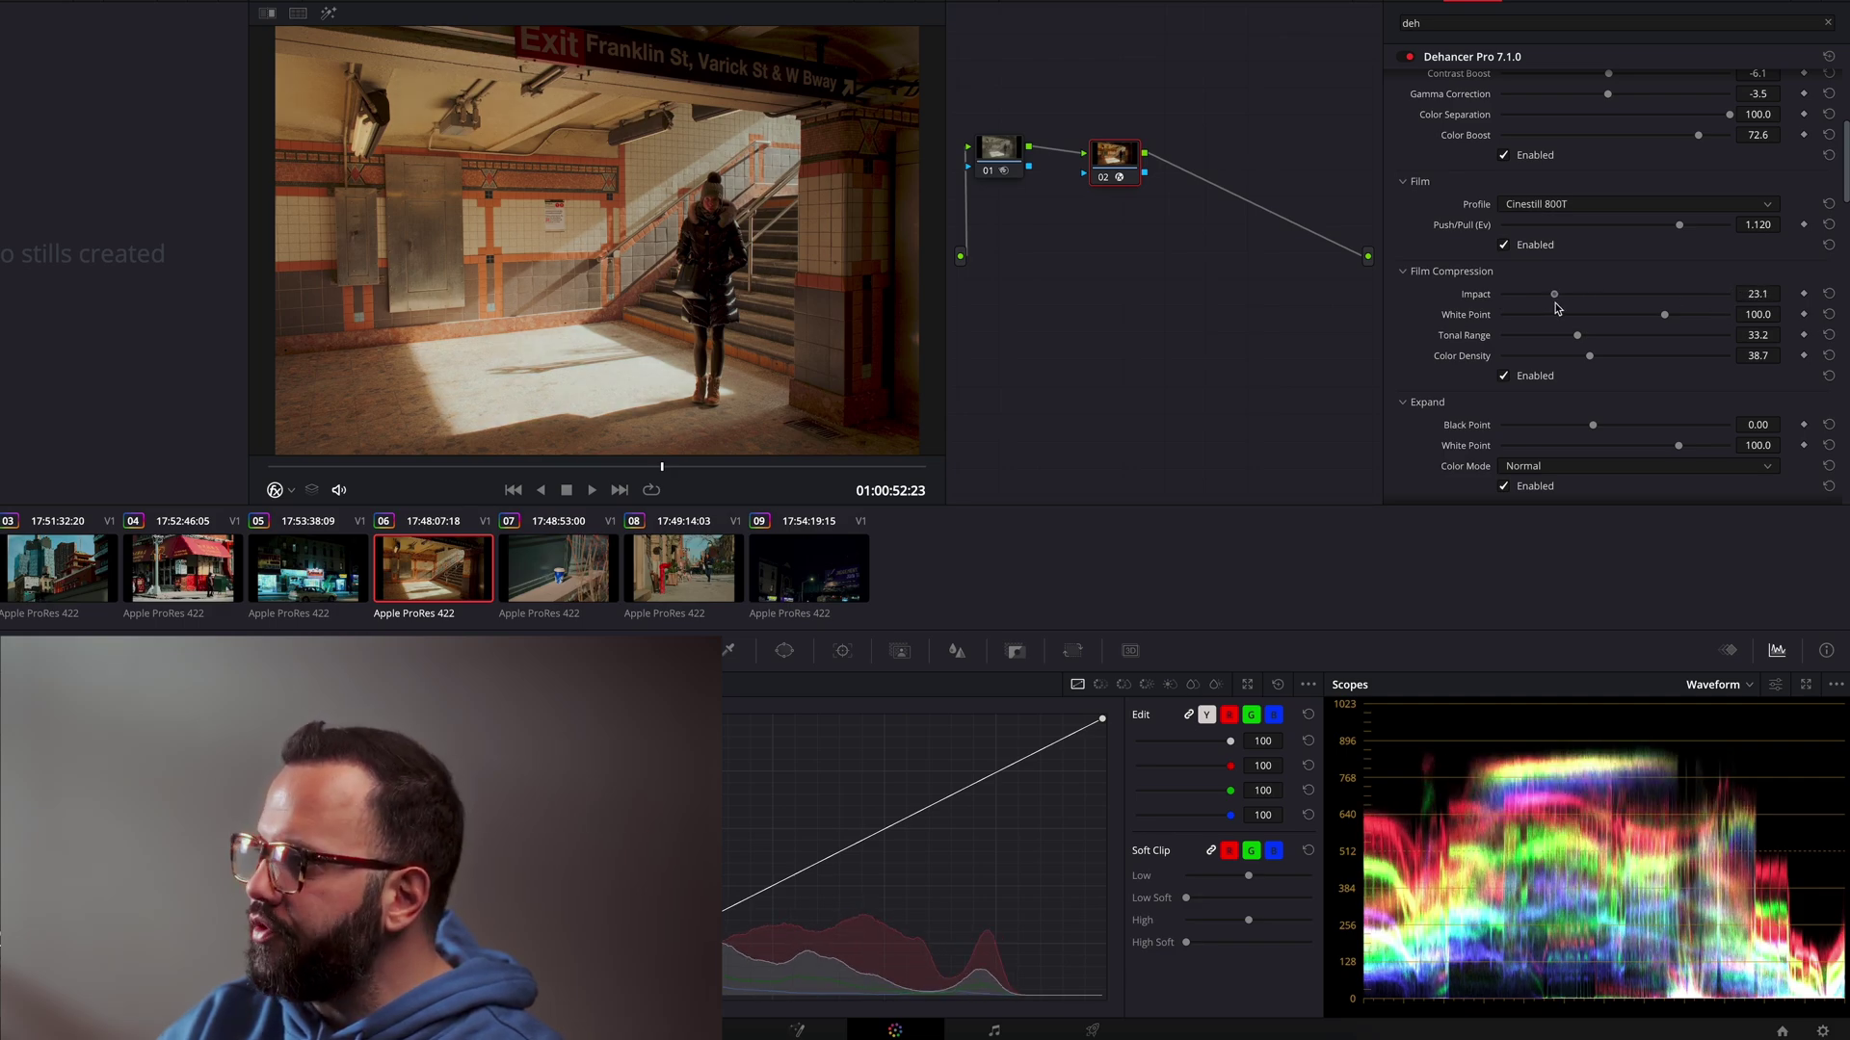
left_click_drag(1553, 301, 1694, 295)
Step: Try Kodak Endura Glossy Paper, then set the Print profile to Kodak 2383 Print Film
scroll(1689, 293, "down", 5)
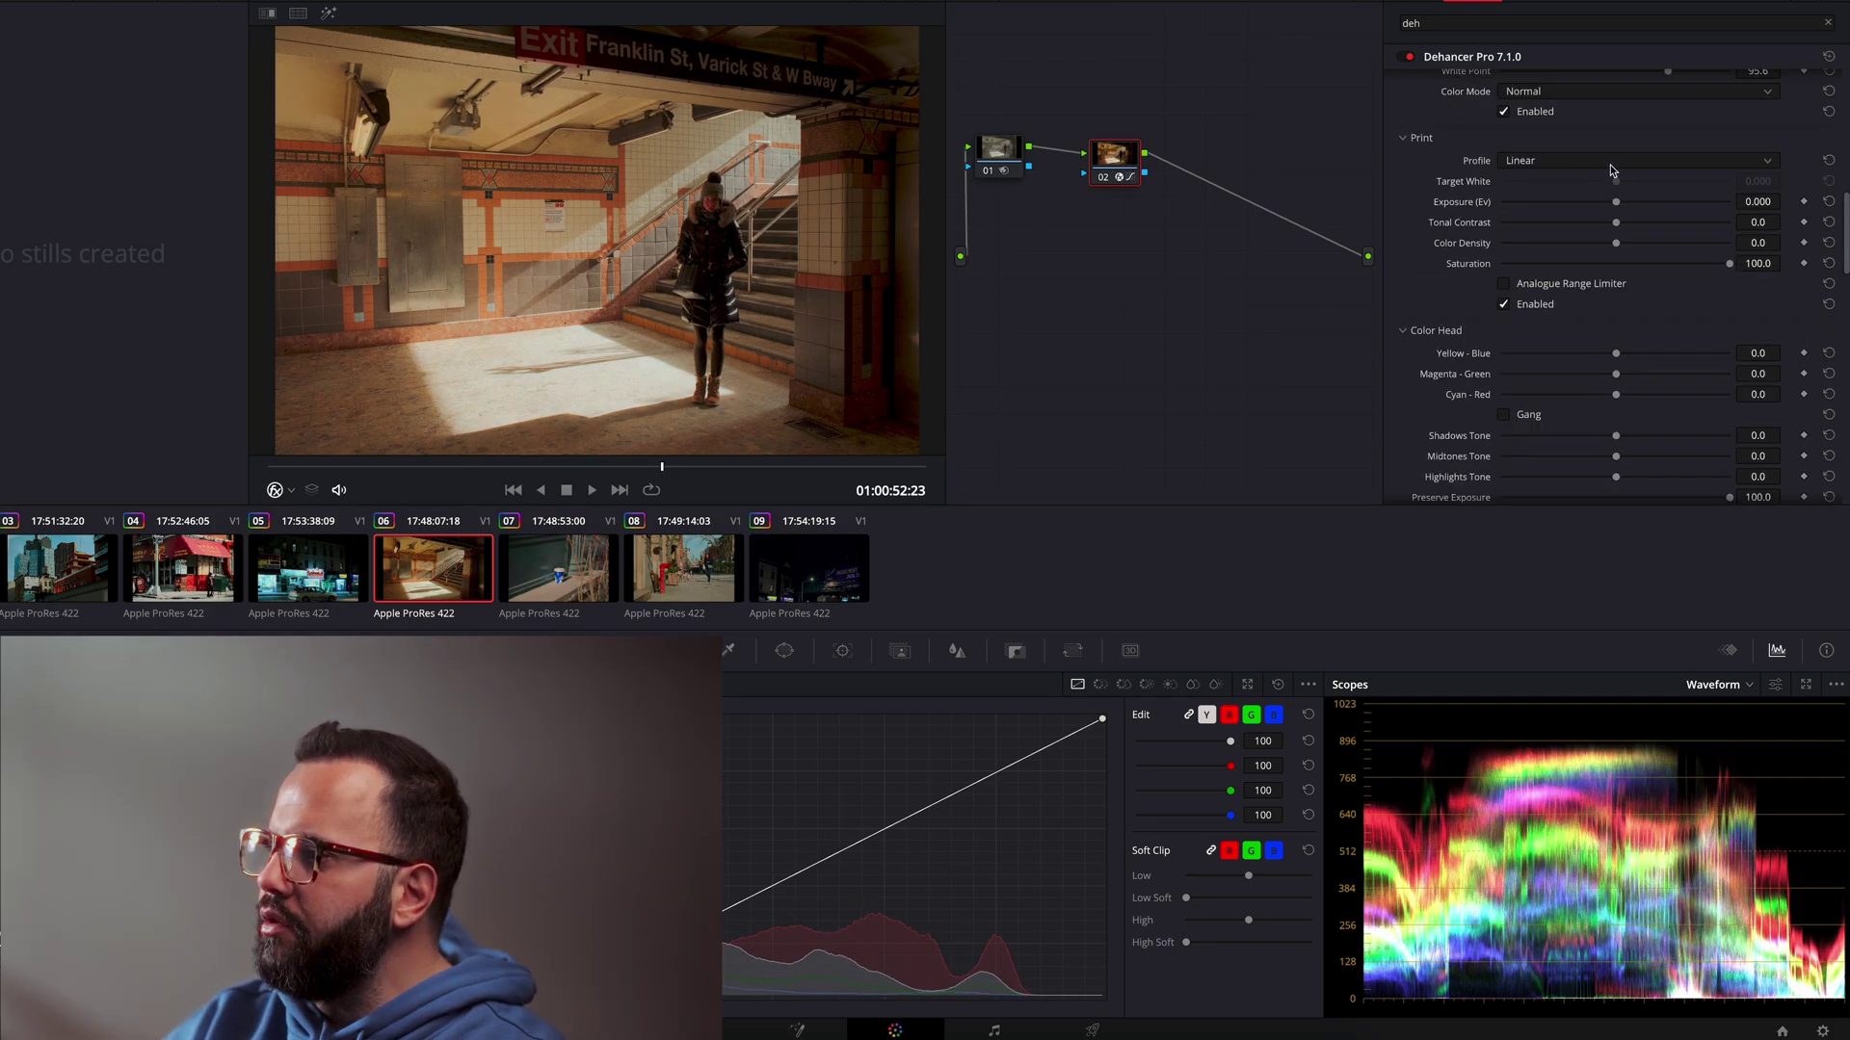
left_click(1607, 164)
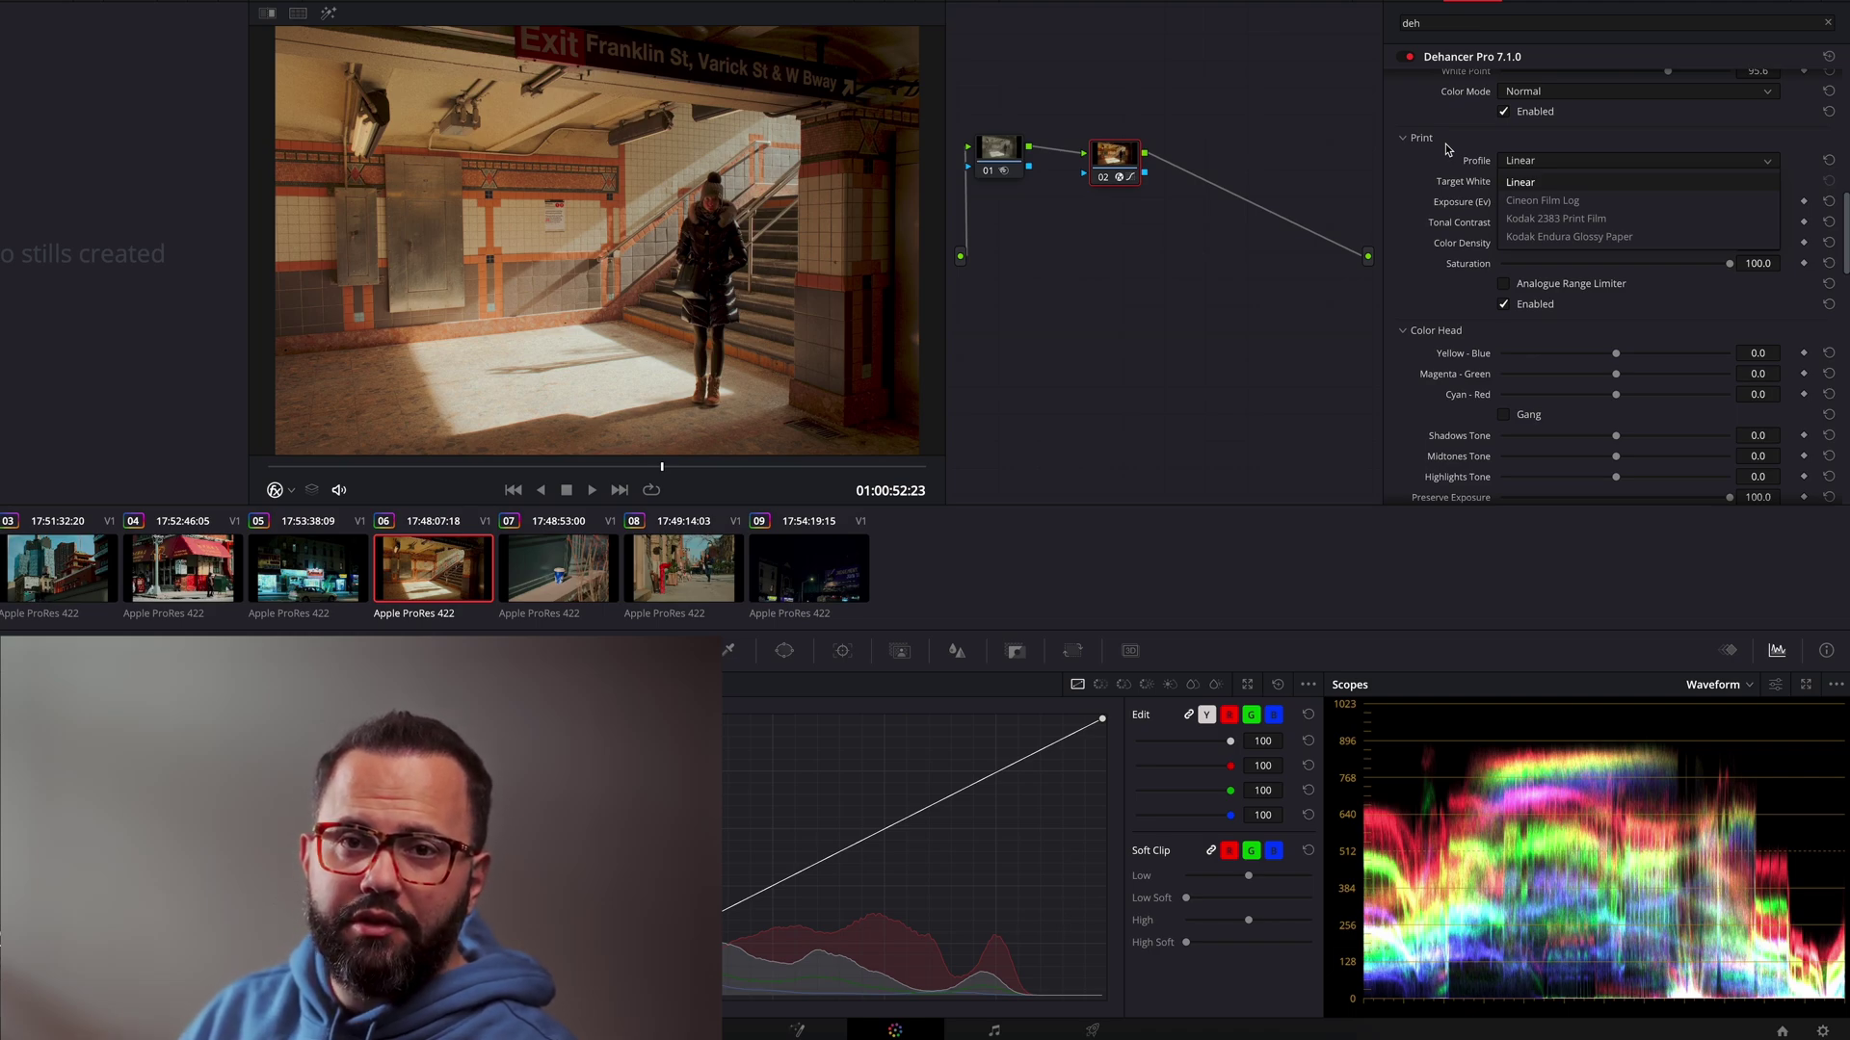
left_click(1564, 161)
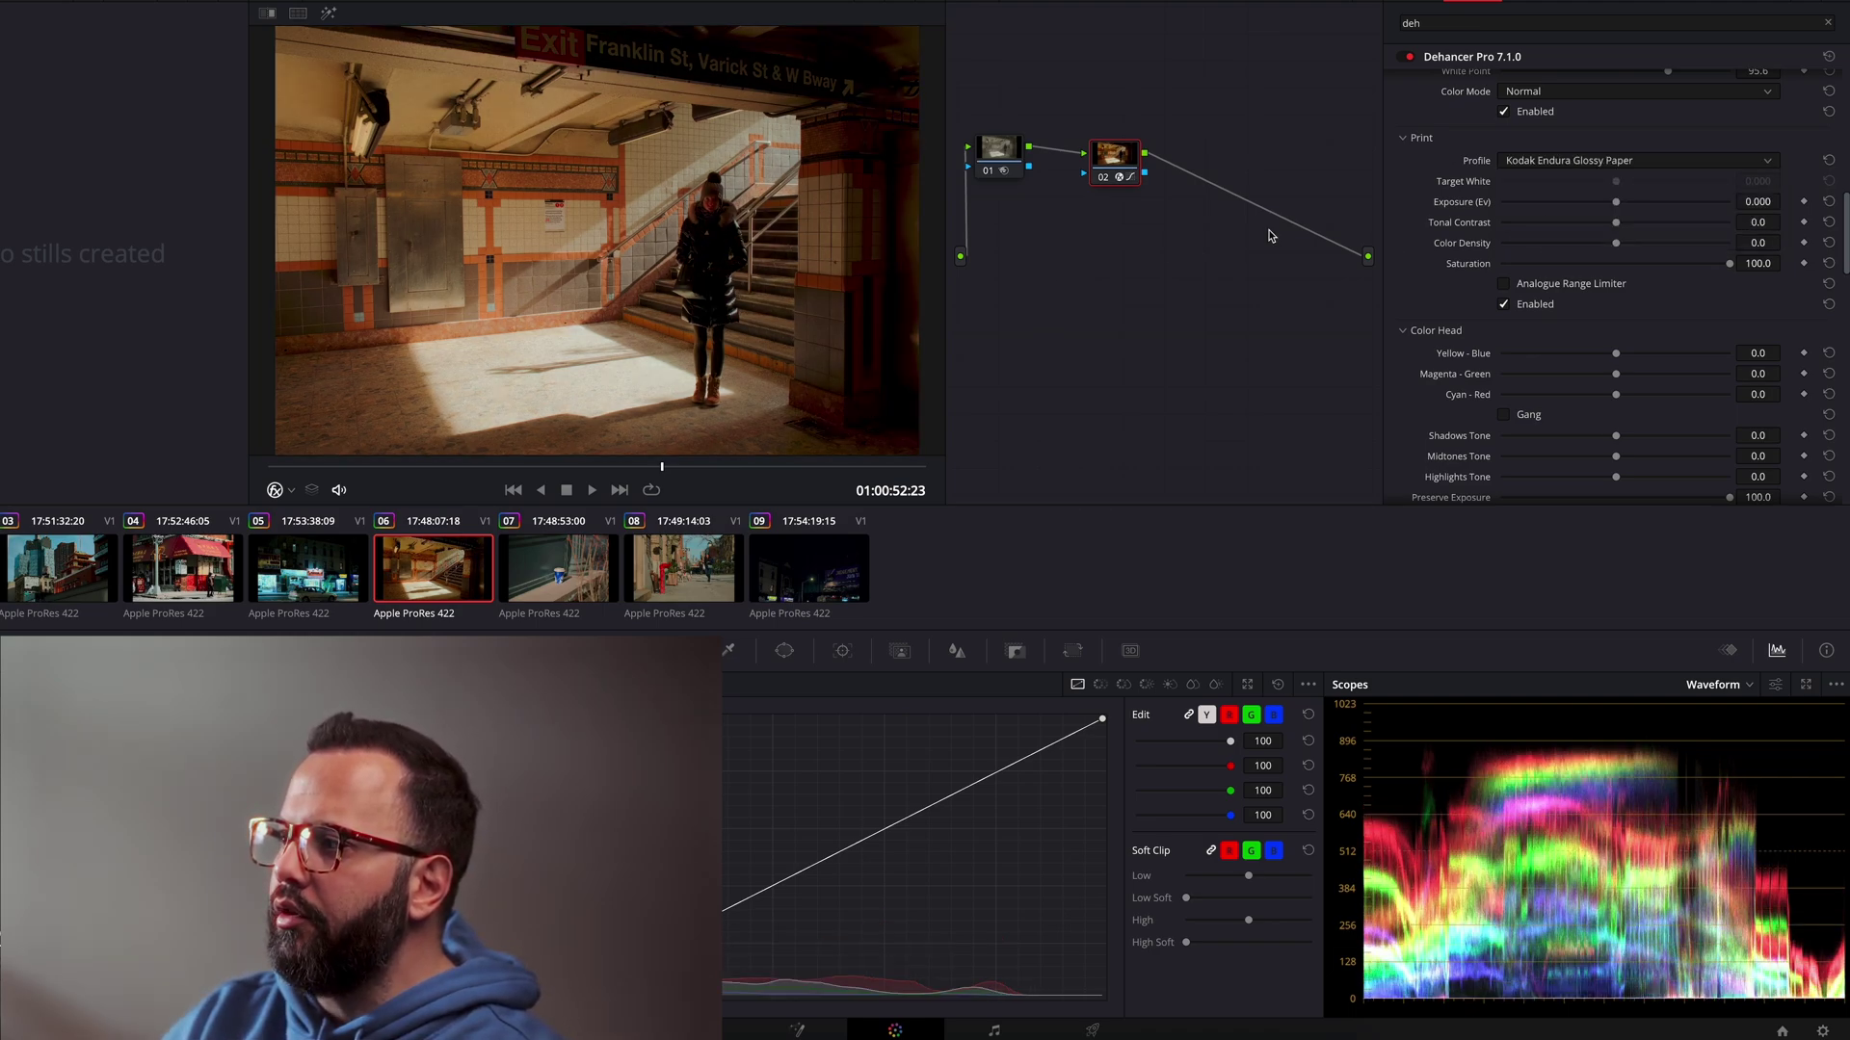
left_click(1641, 165)
left_click(1590, 220)
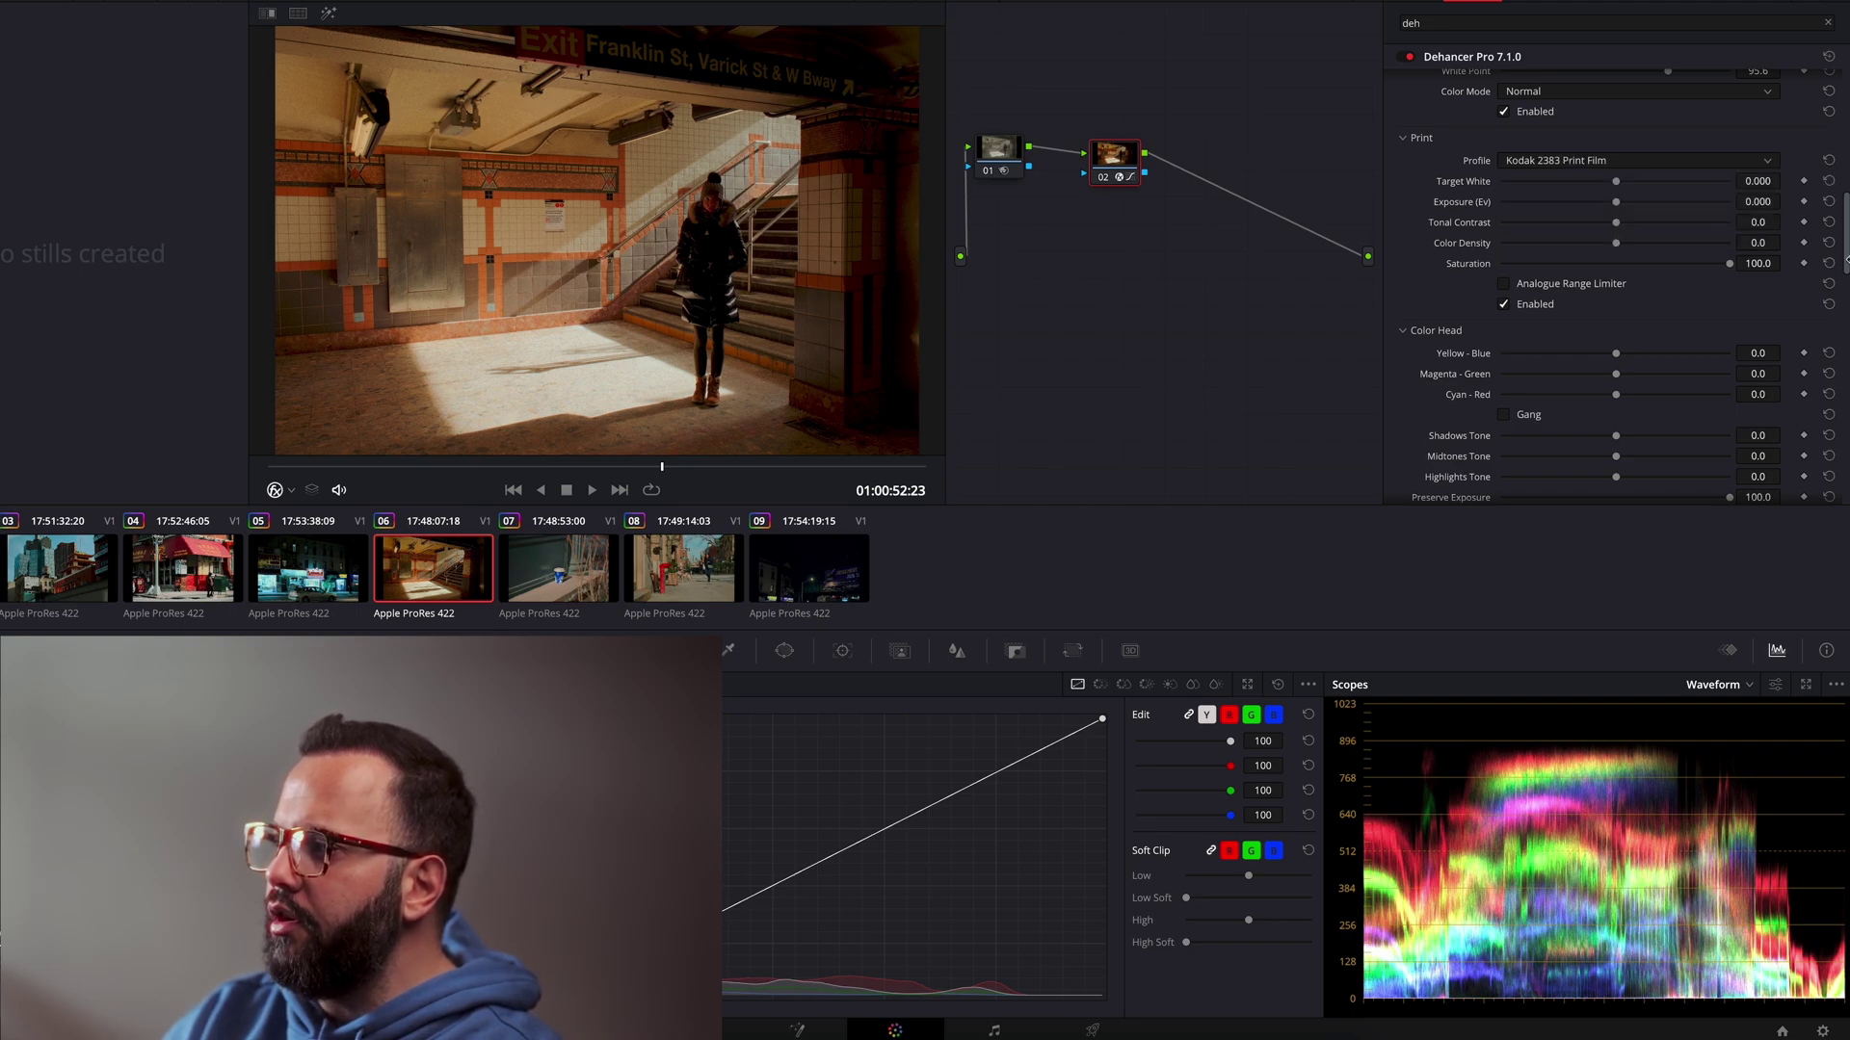
left_click_drag(1846, 260, 1846, 178)
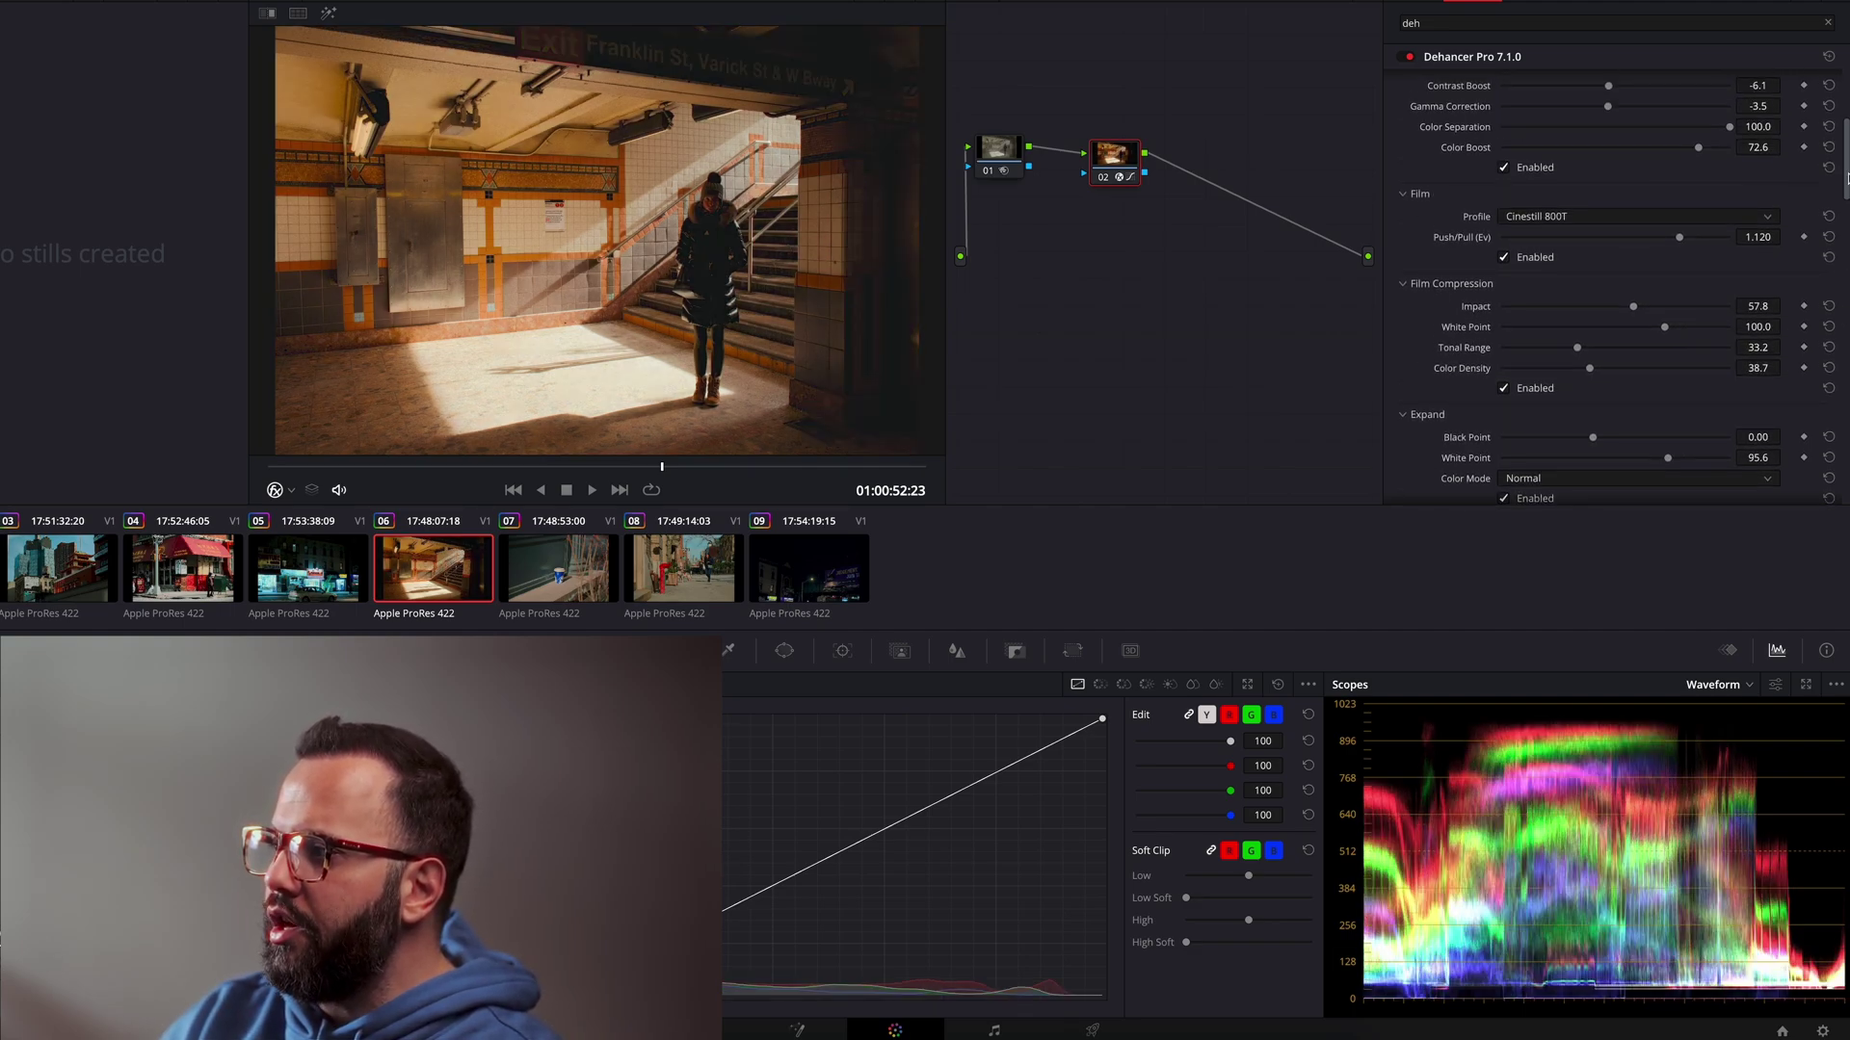
scroll(1607, 241, "up", 5)
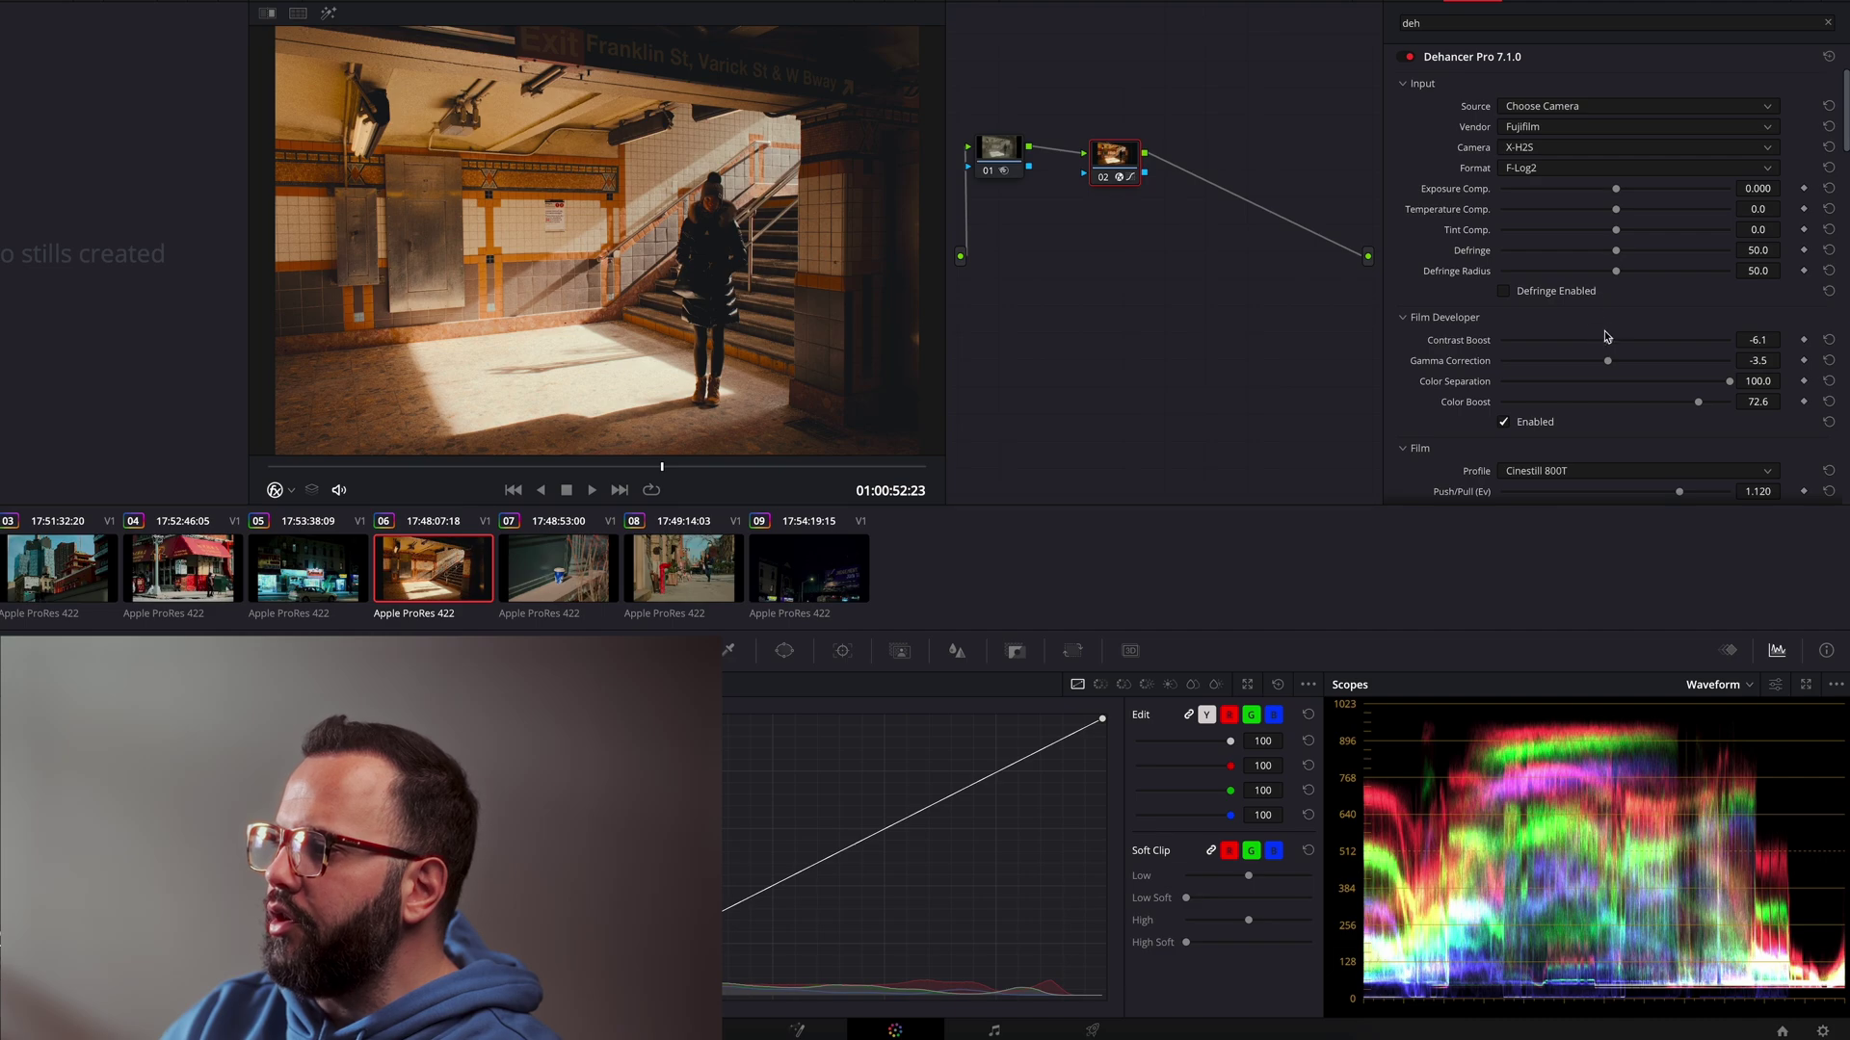
Step: Try a lower Contrast Boost and different Gamma Correction values, then reset both to zero
left_click_drag(1607, 336, 1570, 339)
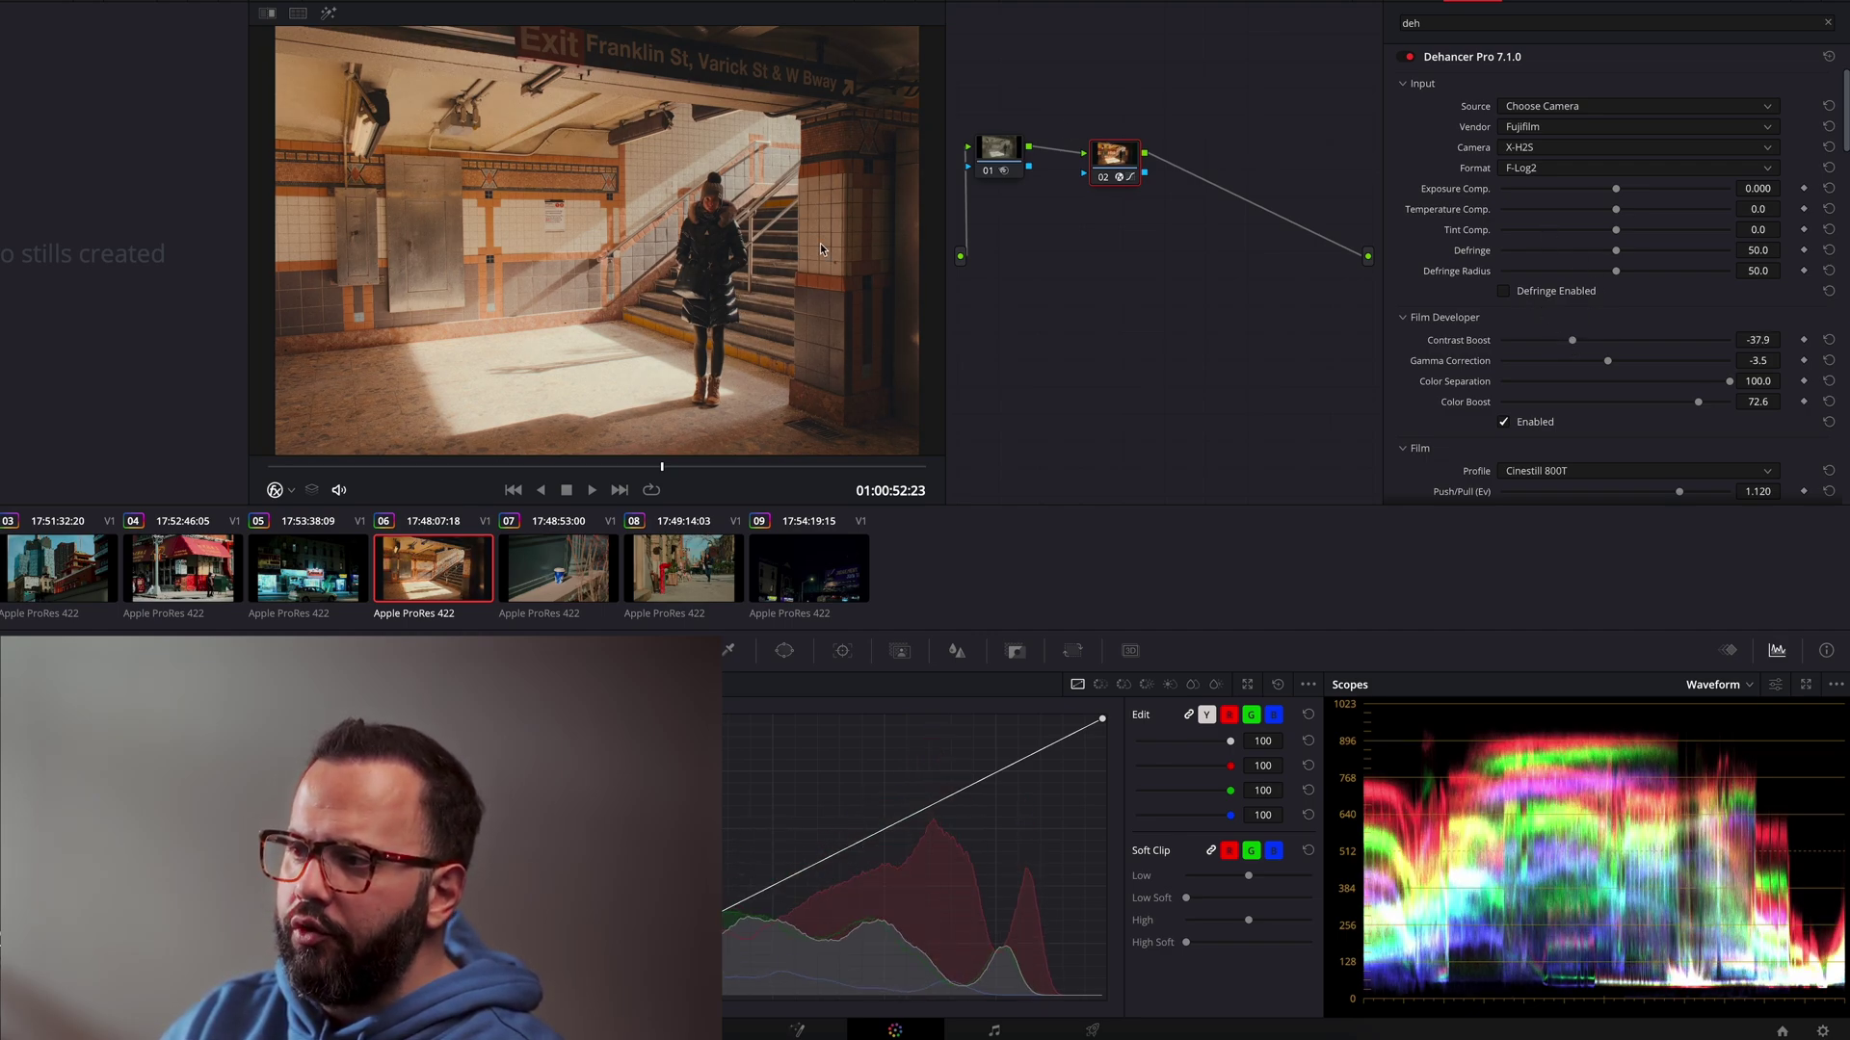
left_click_drag(1607, 362, 1687, 377)
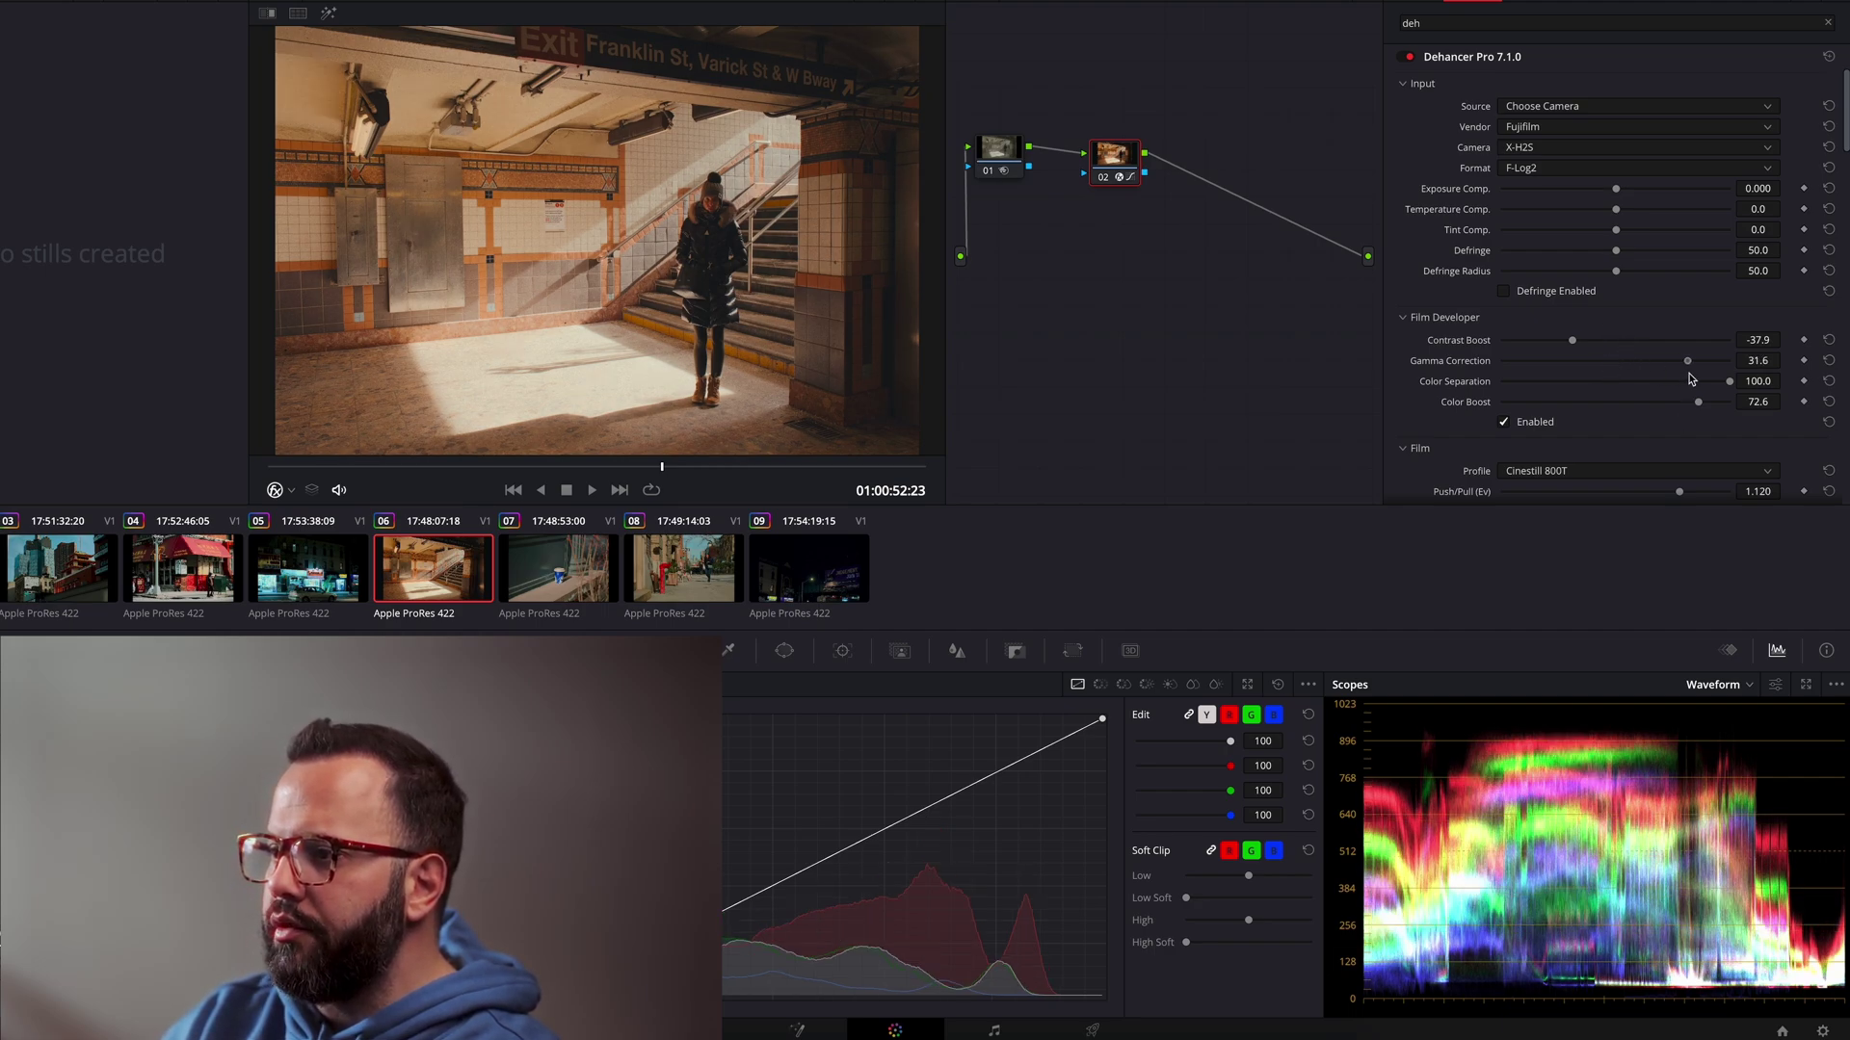
left_click_drag(1687, 377, 1603, 387)
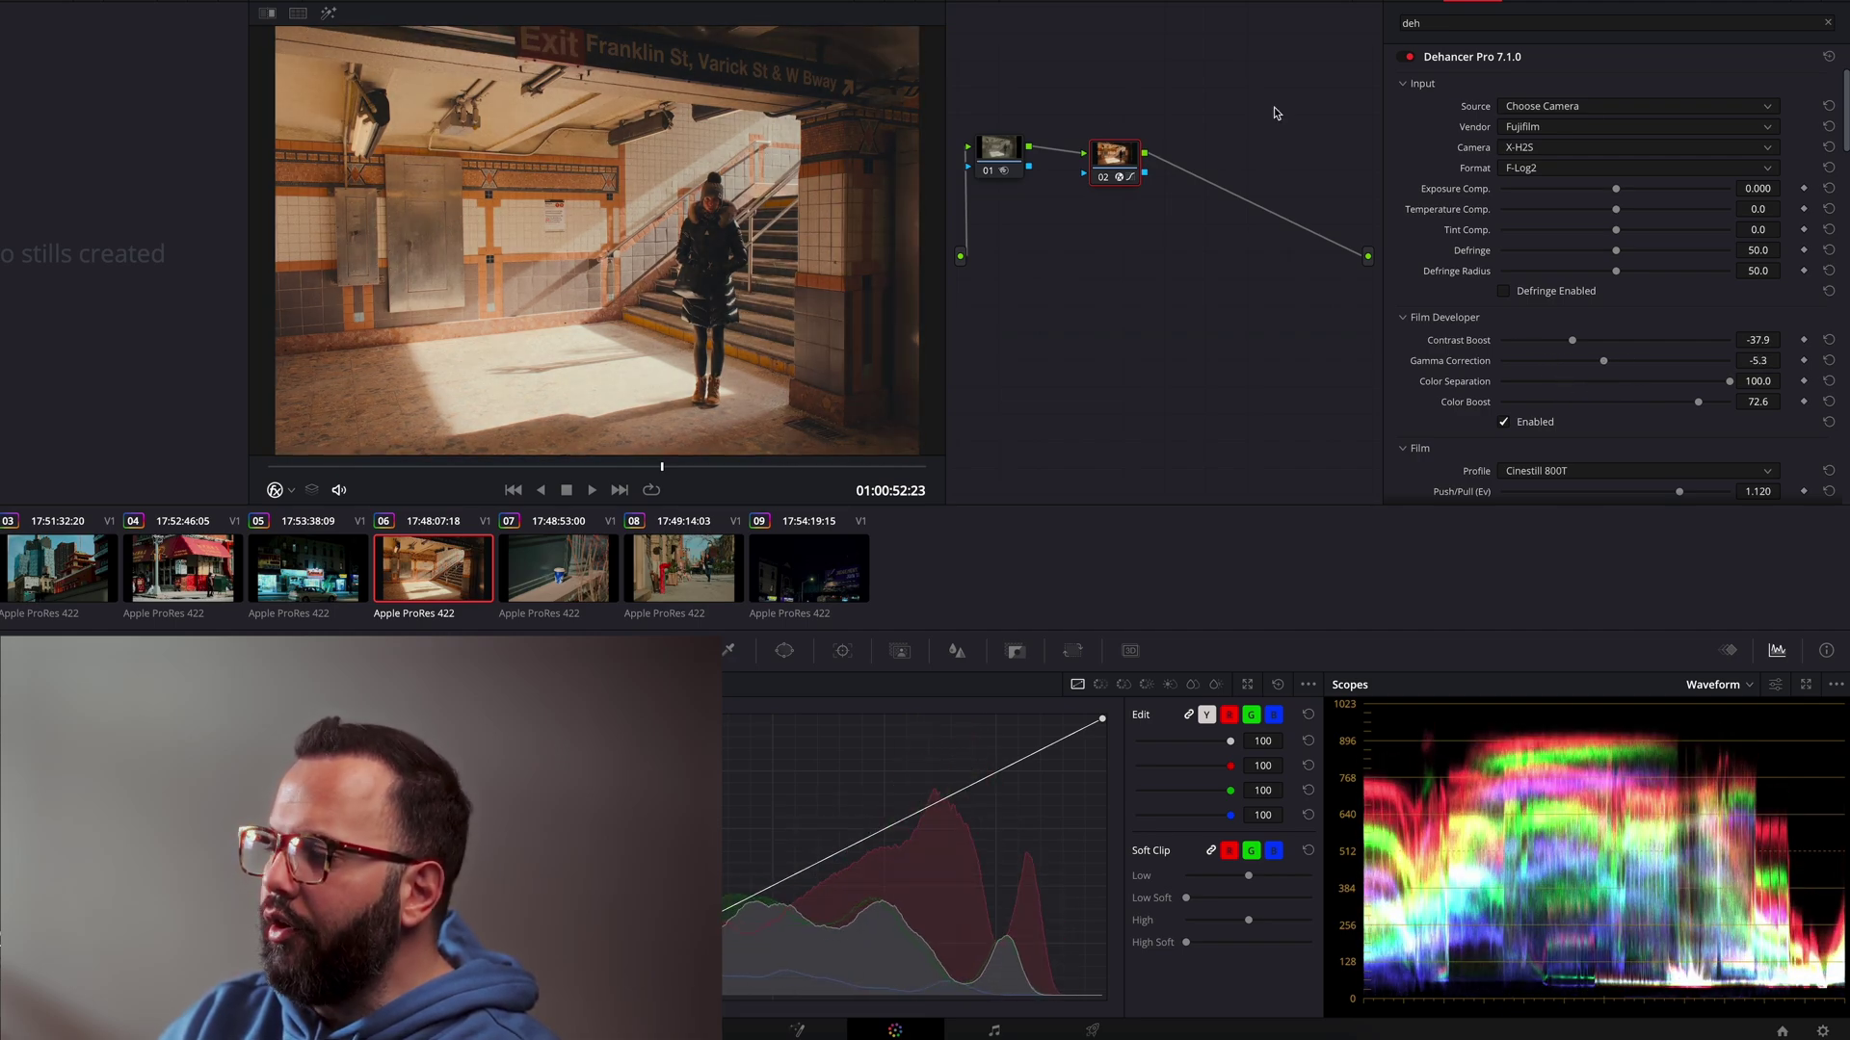
left_click_drag(1846, 118, 1843, 73)
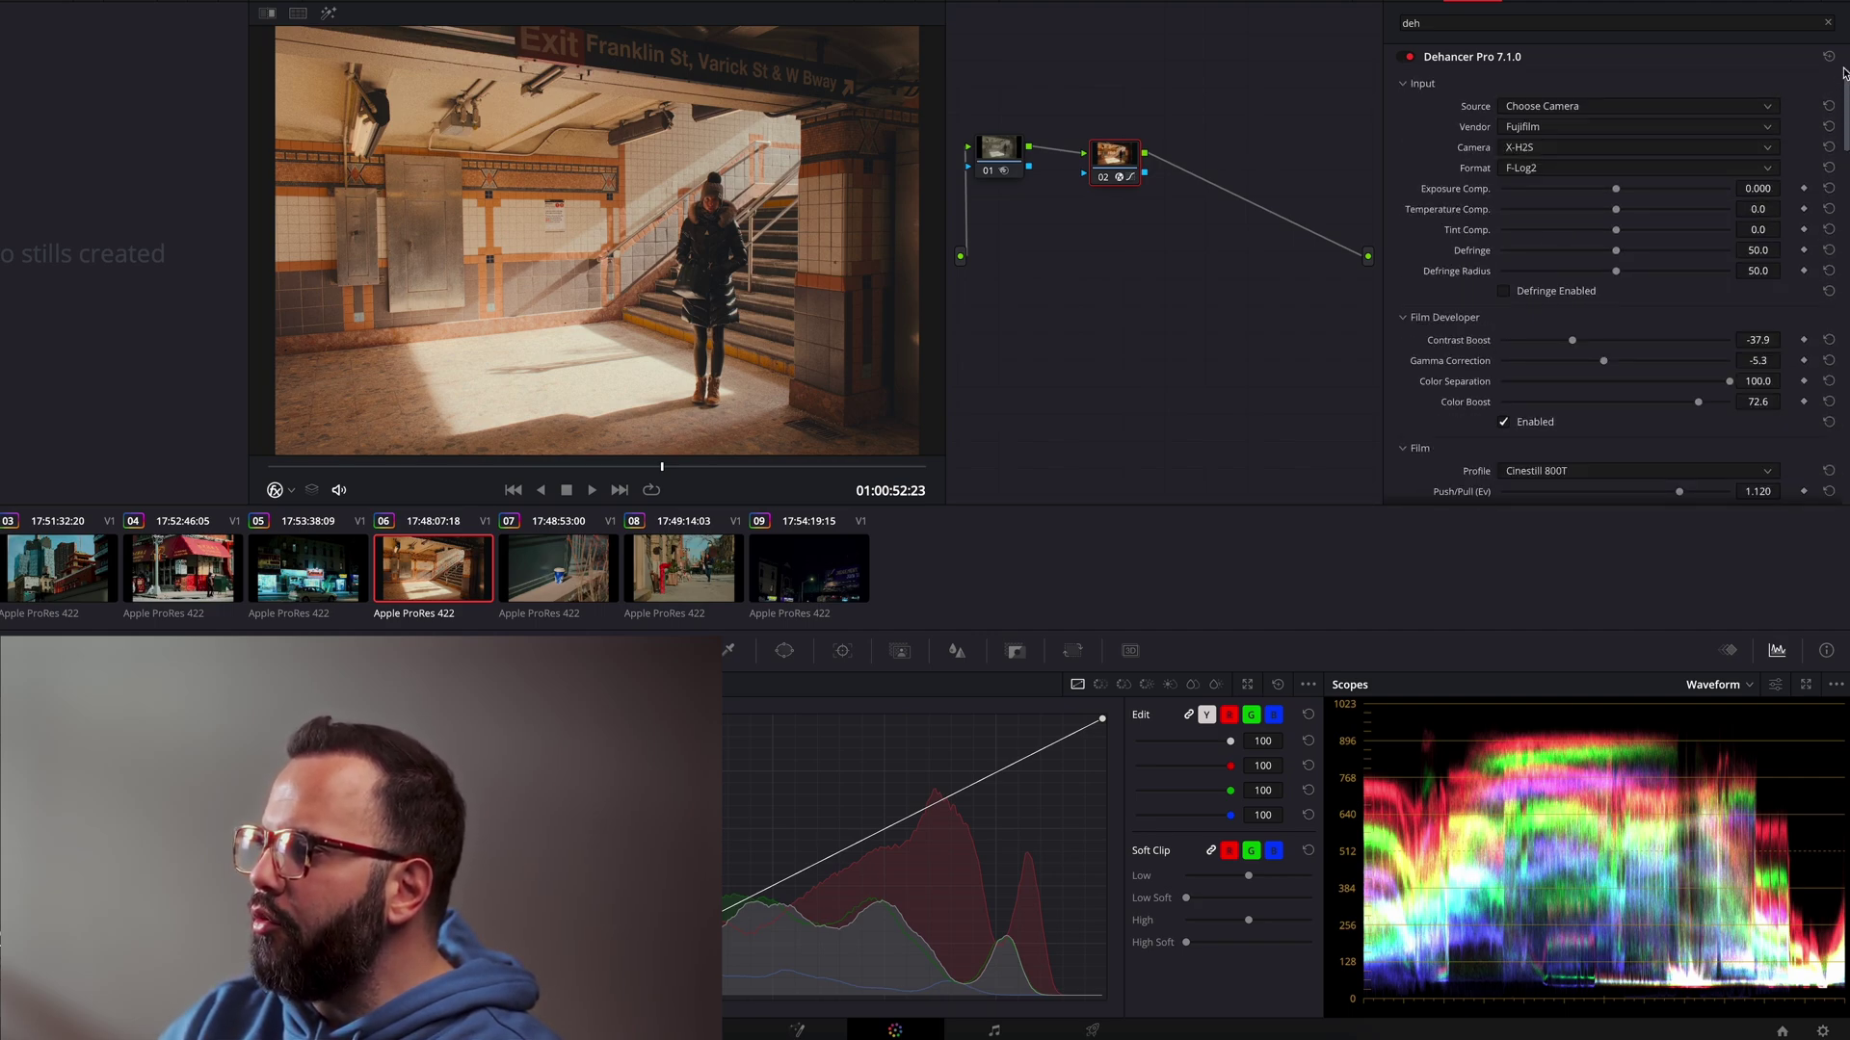
left_click(1829, 340)
left_click(1828, 360)
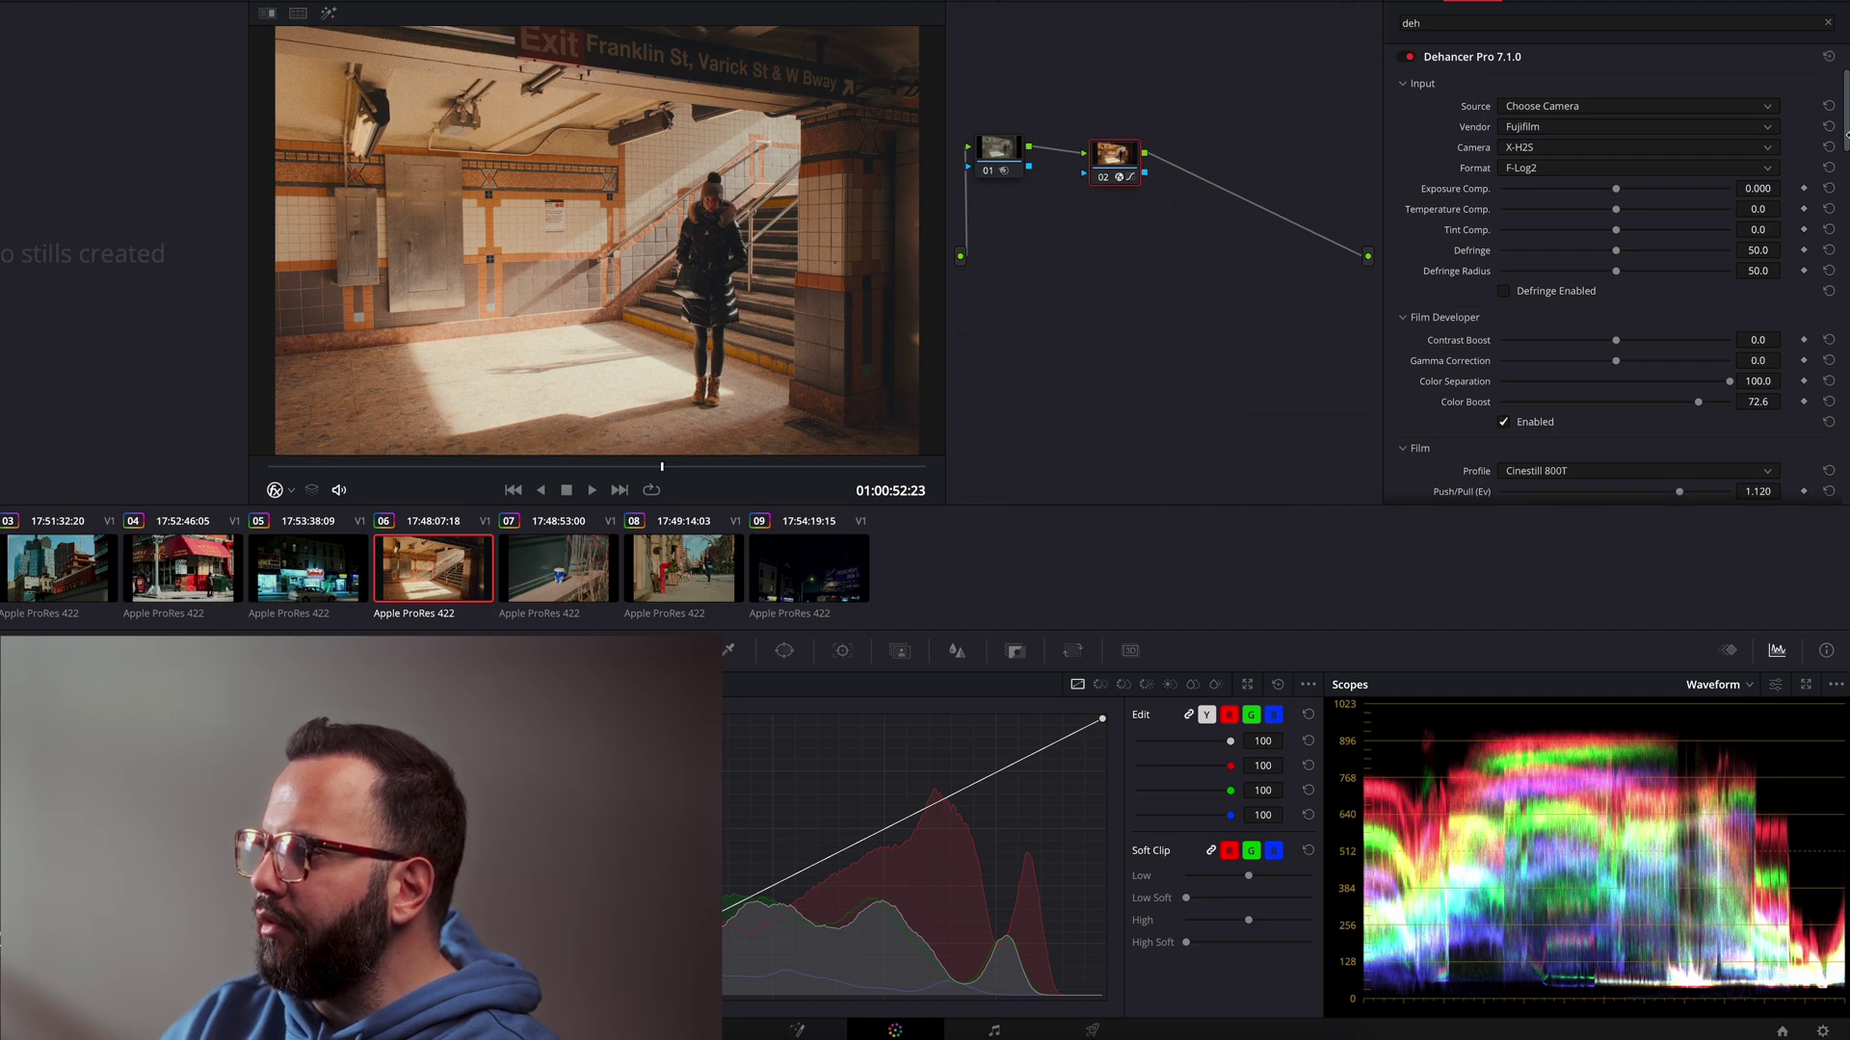
Step: Scroll down to the Print section and set its profile to Linear
left_click_drag(1846, 135, 1840, 255)
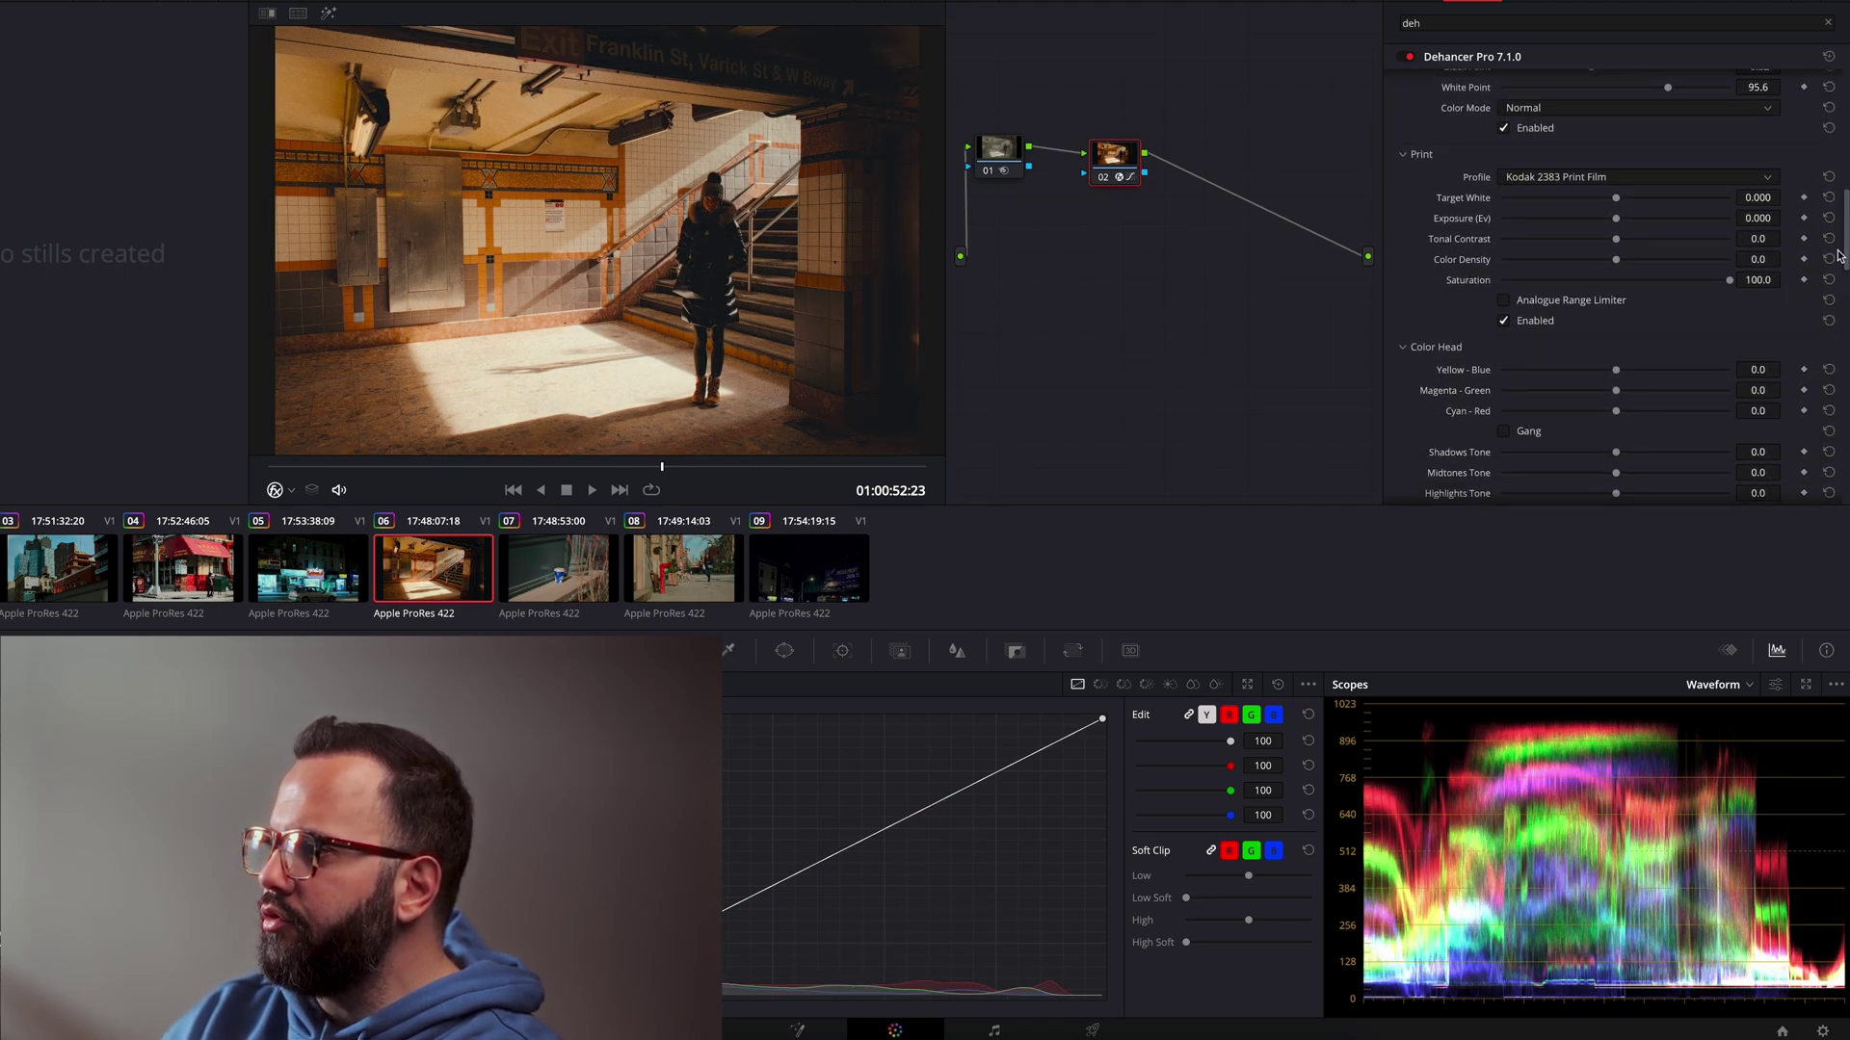
scroll(1628, 183, "up", 3)
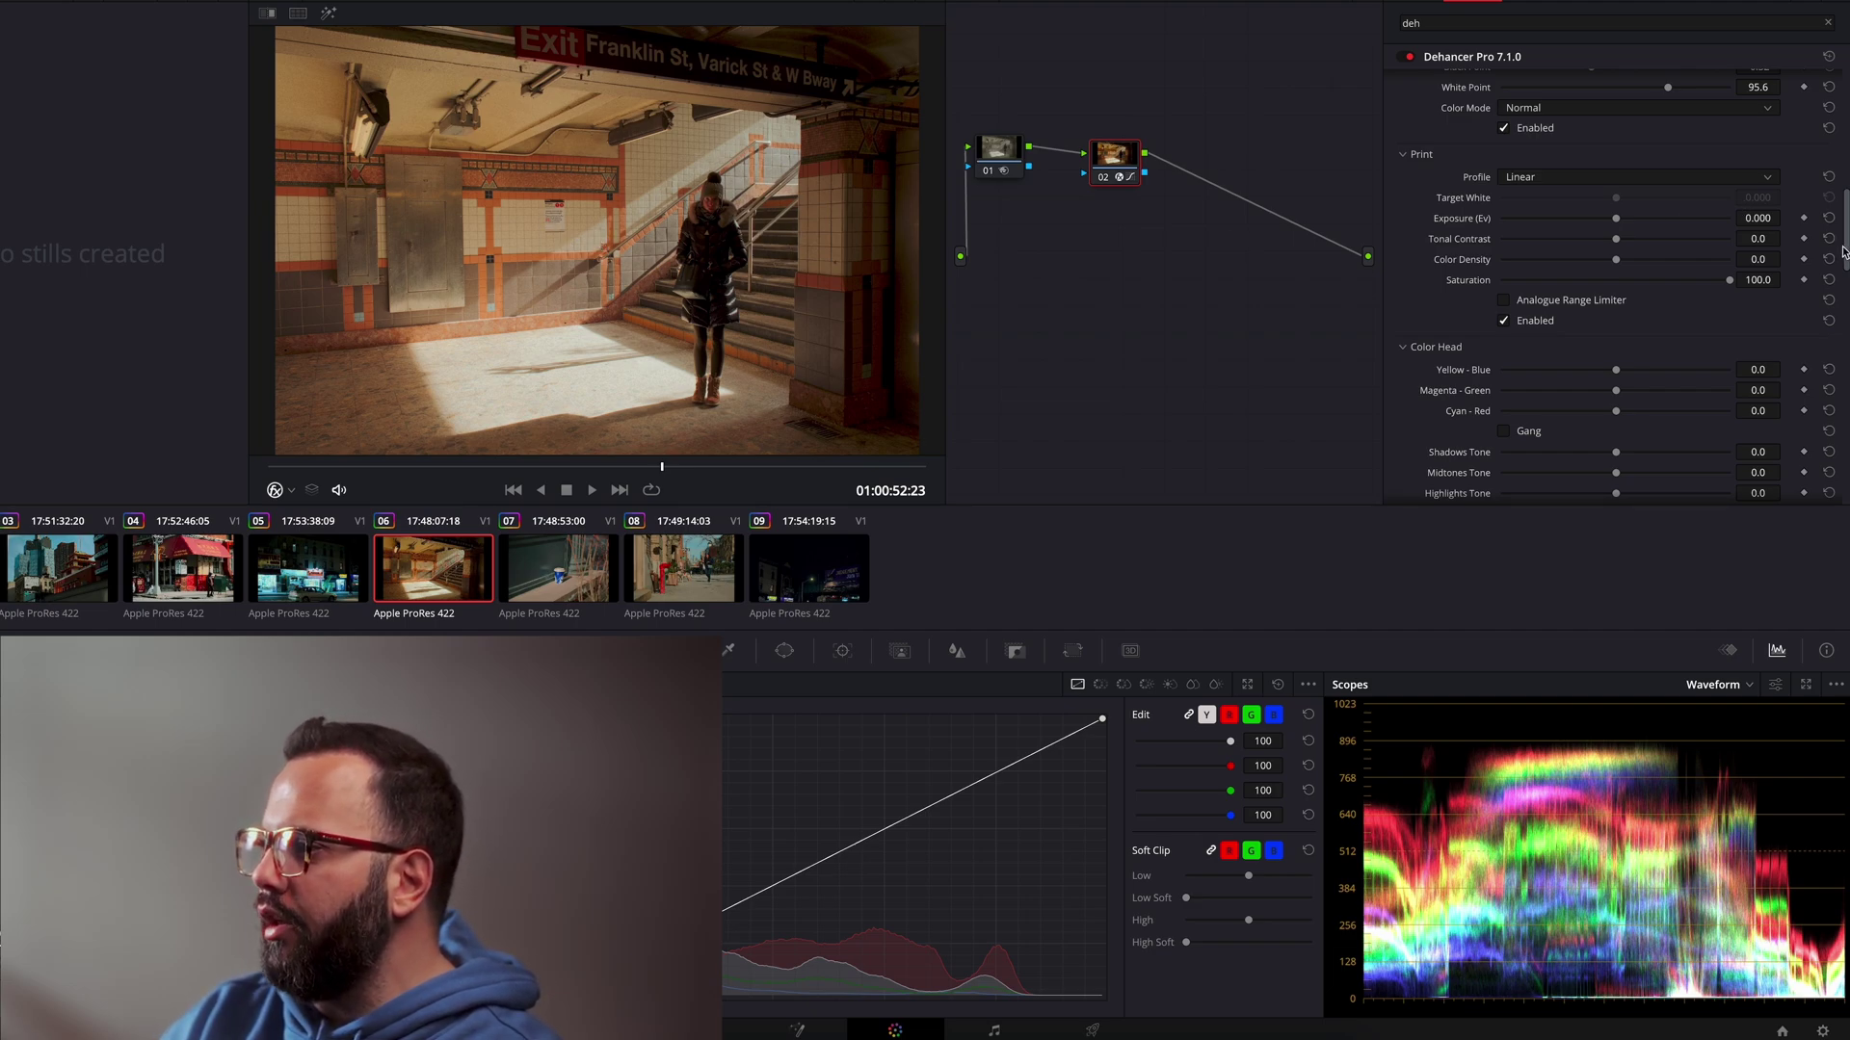
left_click_drag(1847, 253, 1845, 277)
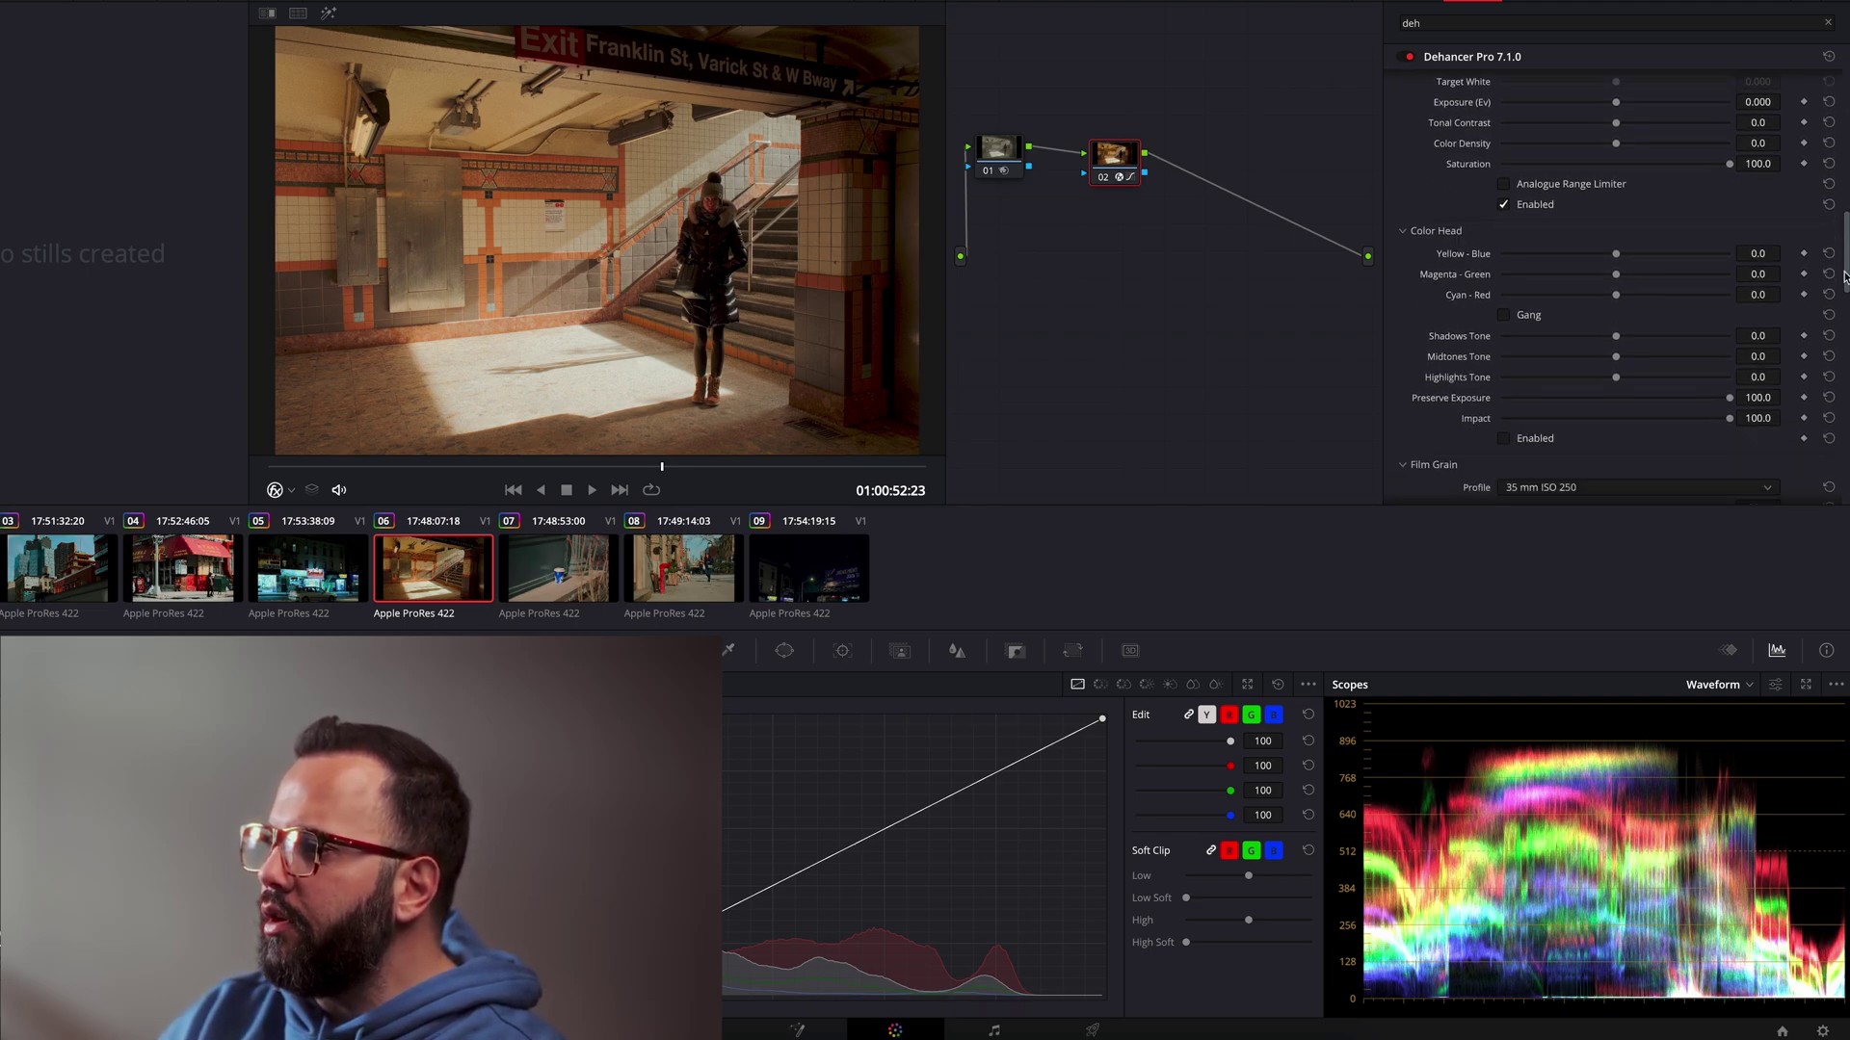
Step: Enable Color Head with ganged balances: Yellow-Blue 7.1, Magenta-Green and Cyan-Red 4.2
left_click(1504, 316)
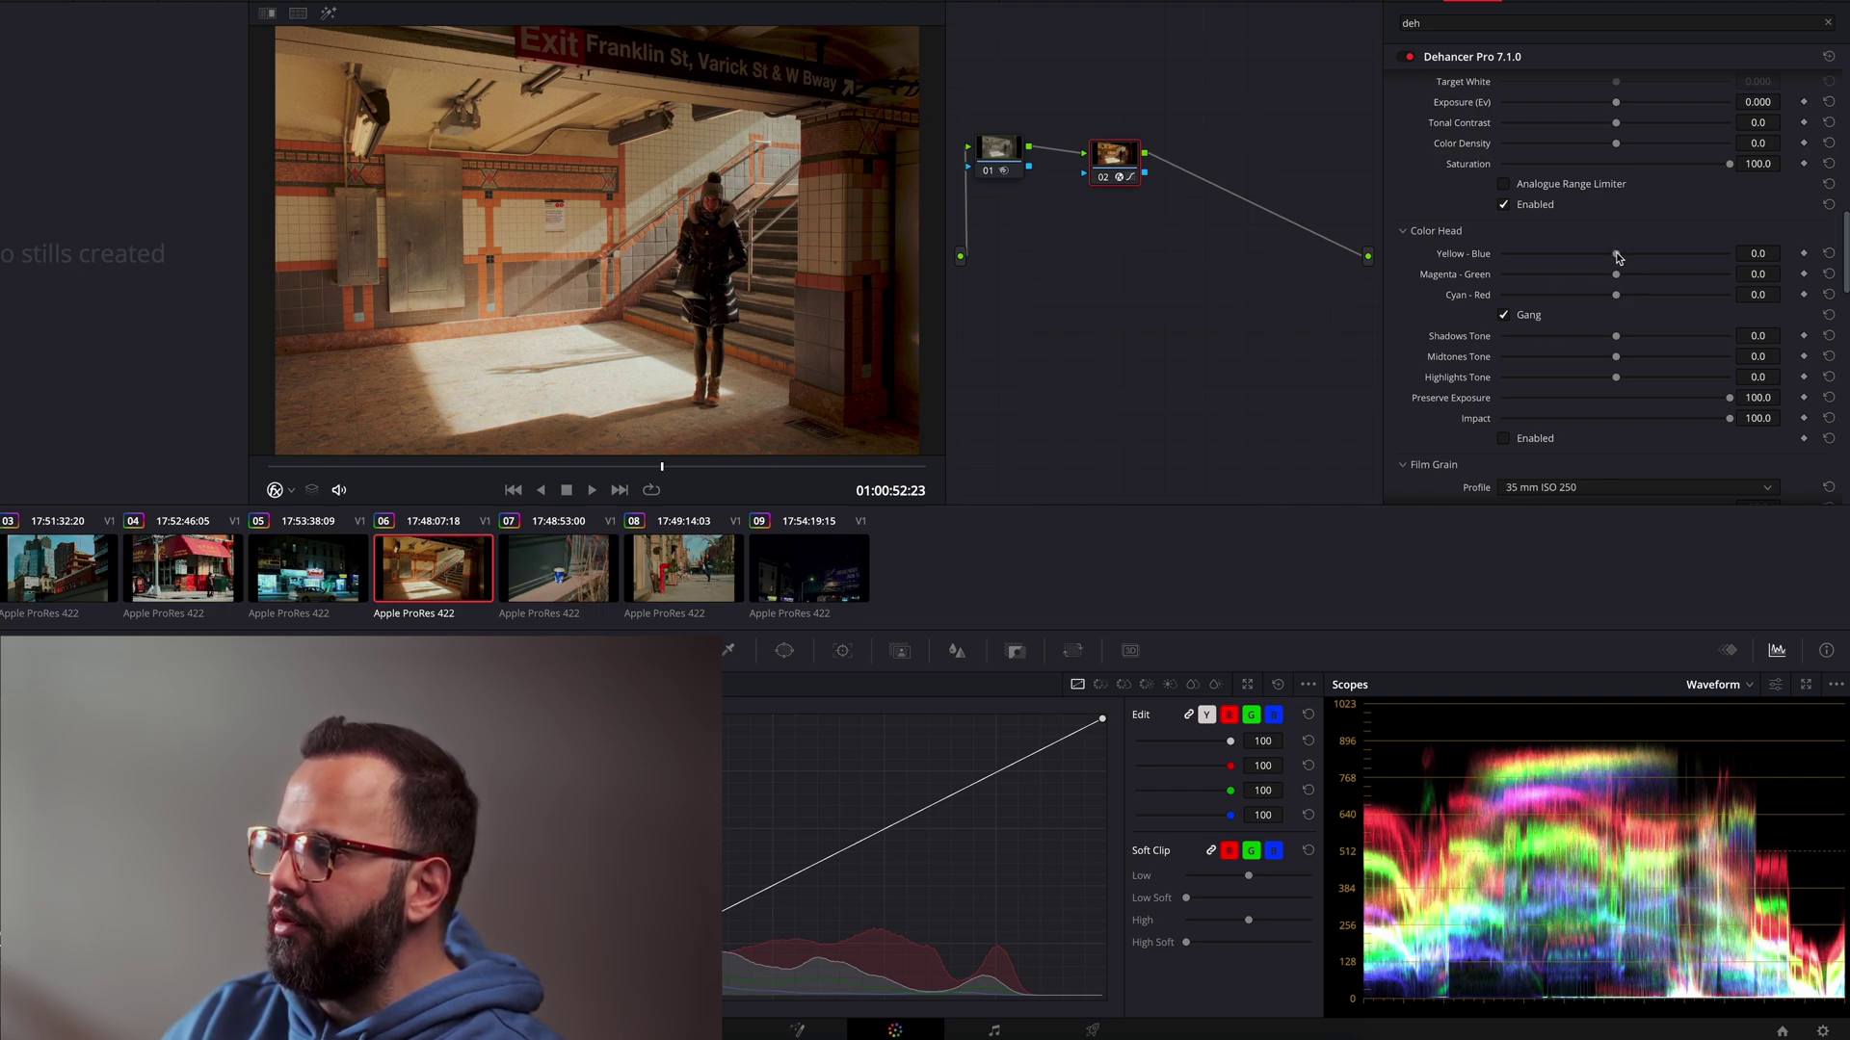
left_click_drag(1616, 256, 1575, 257)
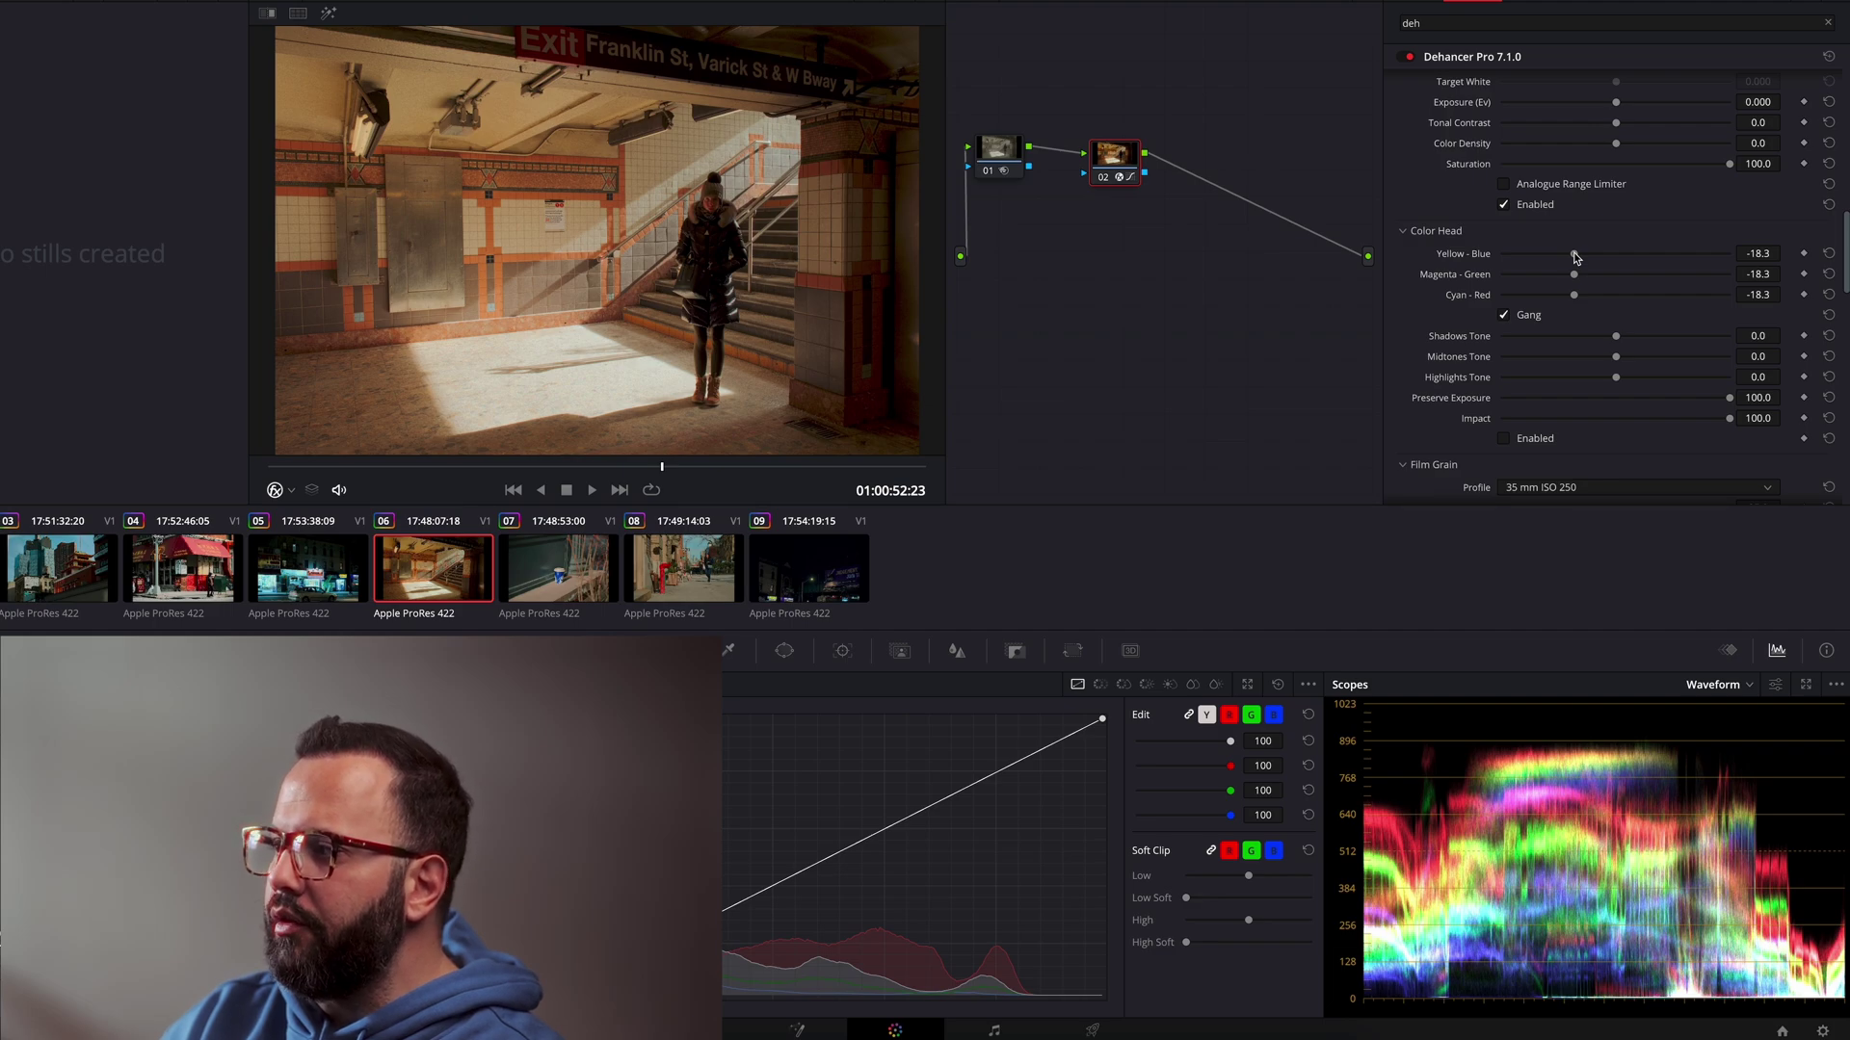
left_click(1504, 439)
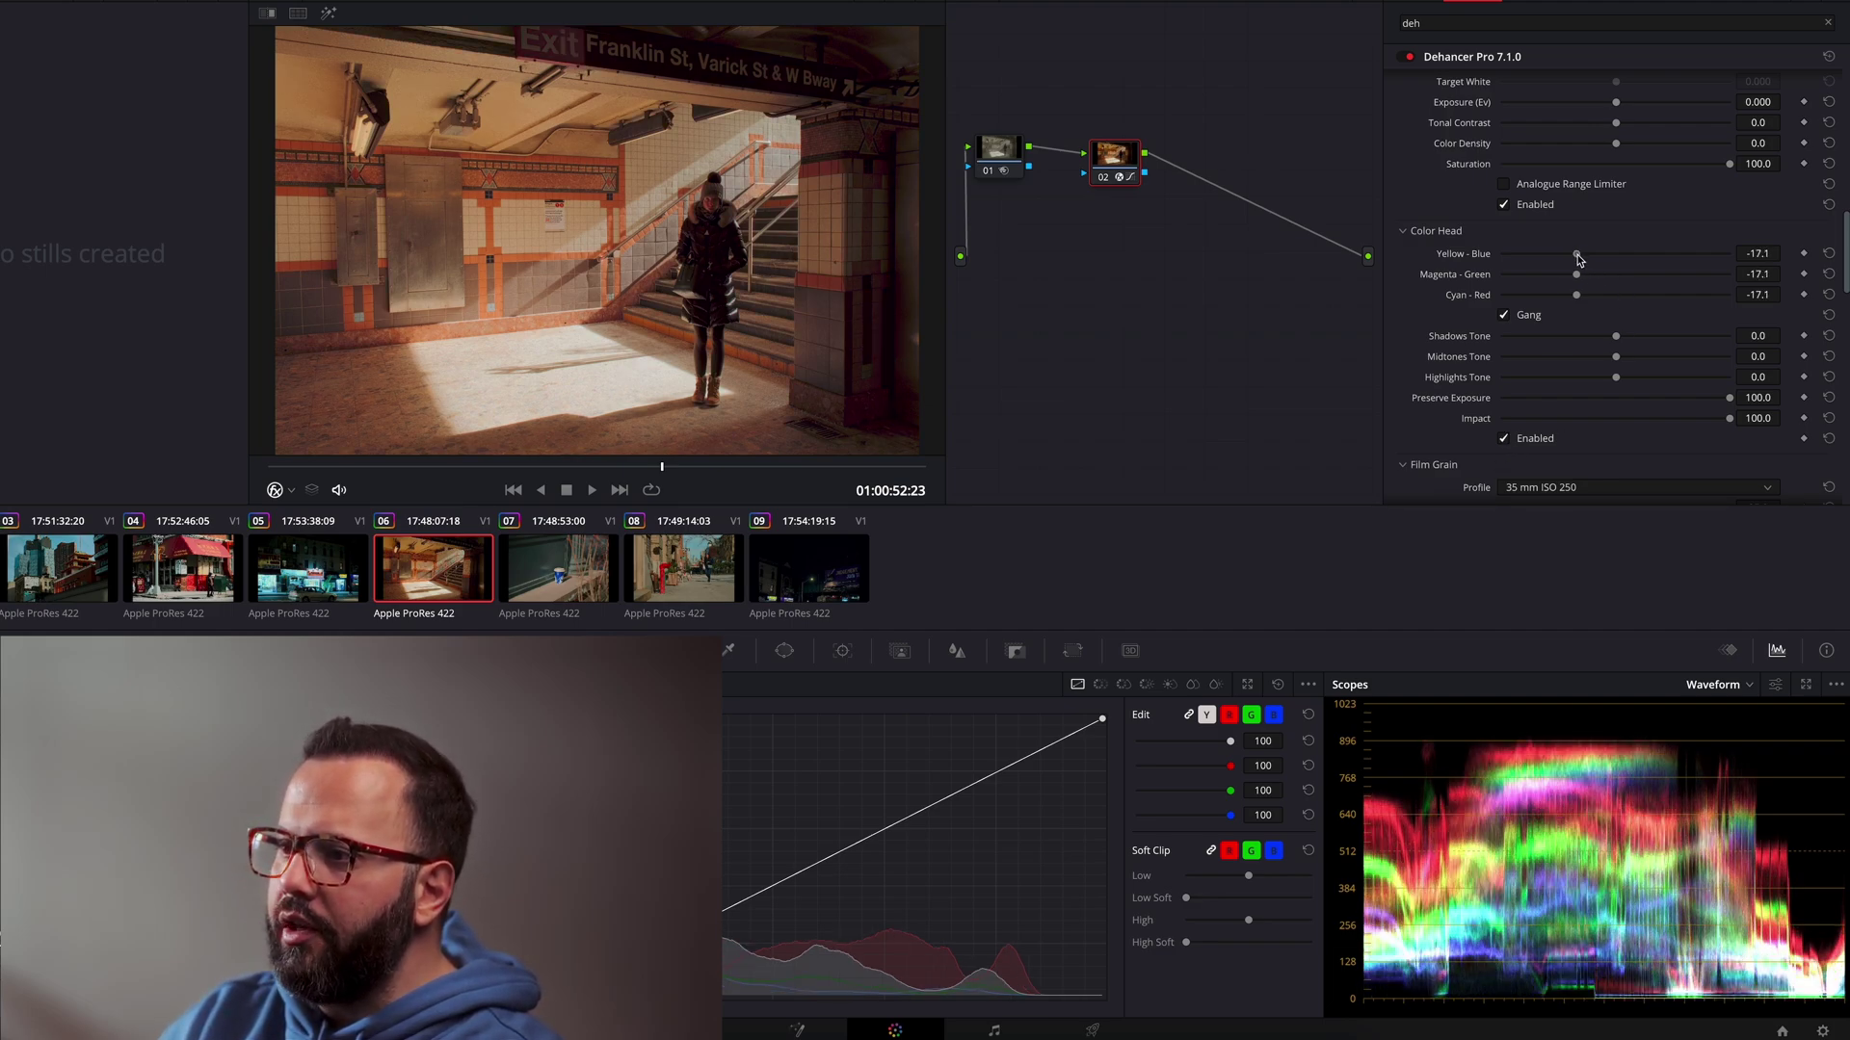
left_click_drag(1578, 258, 1631, 271)
left_click(1504, 315)
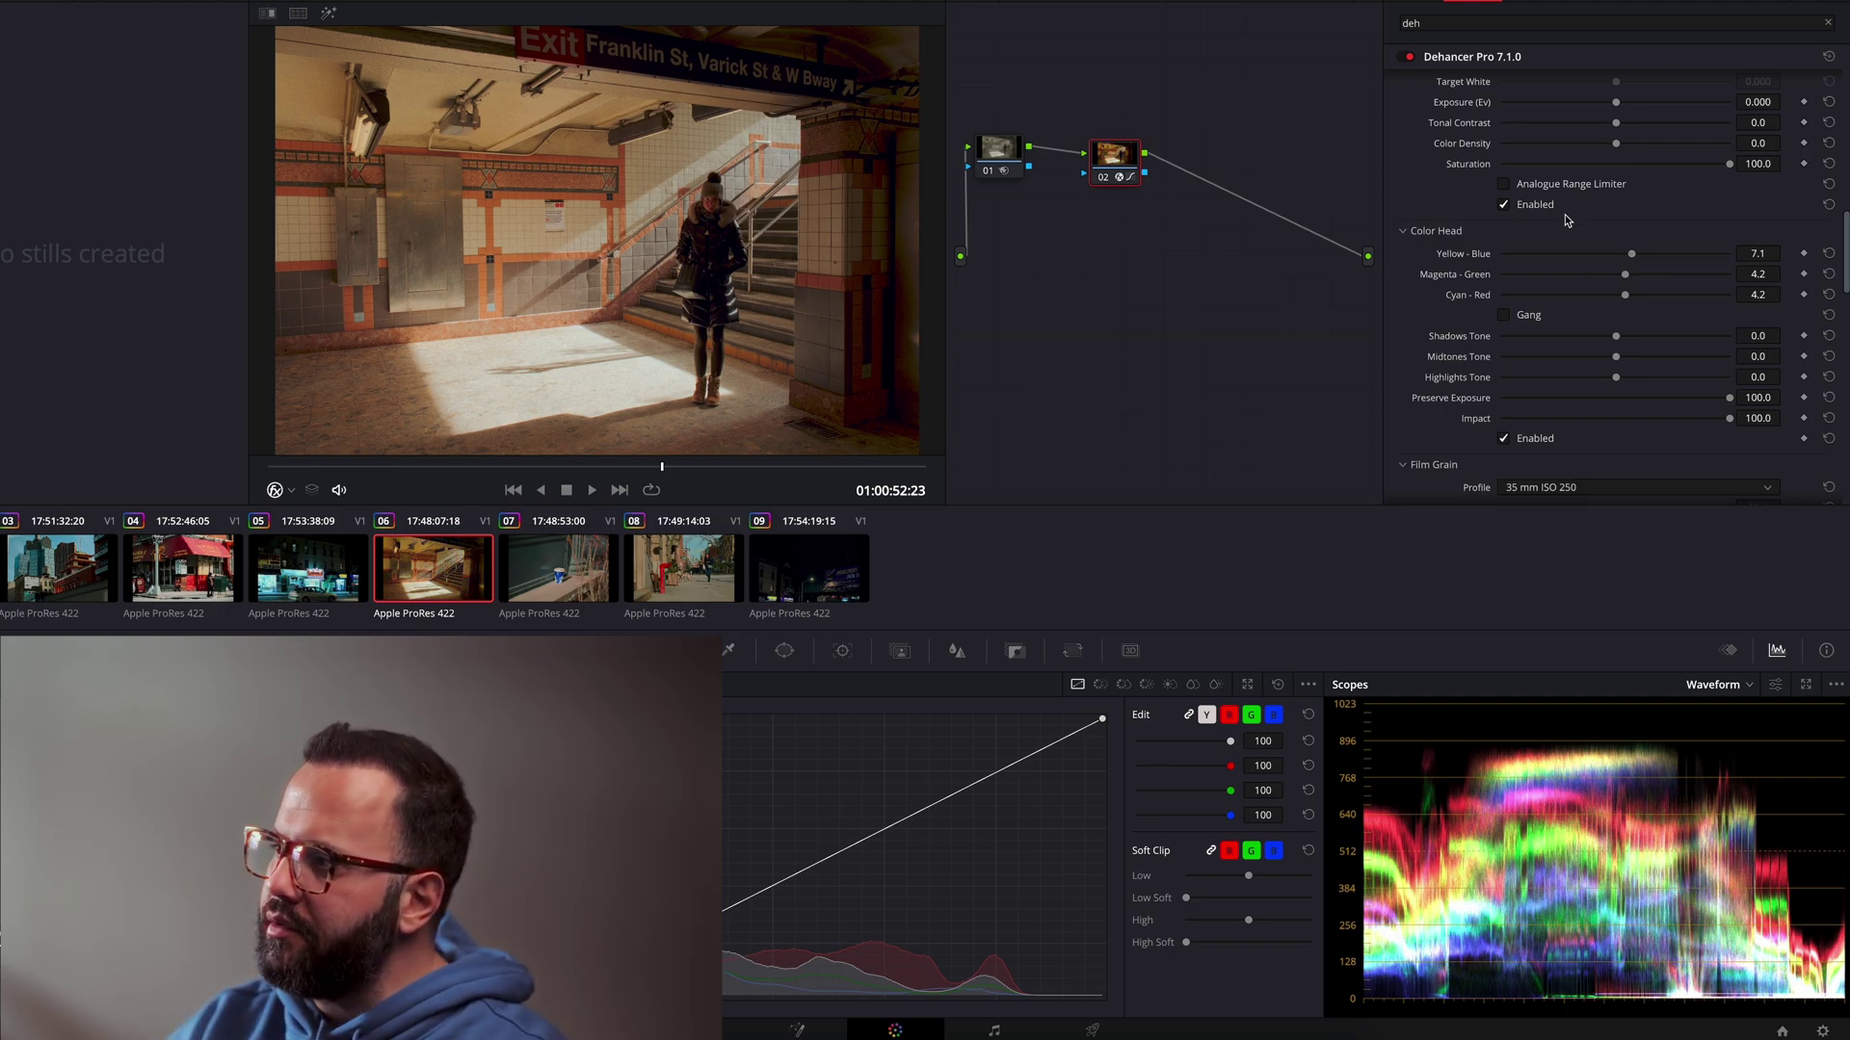
Step: Try darkening Shadows Tone, then reset Shadows and Highlights Tone to zero
scroll(1831, 260, "down", 3)
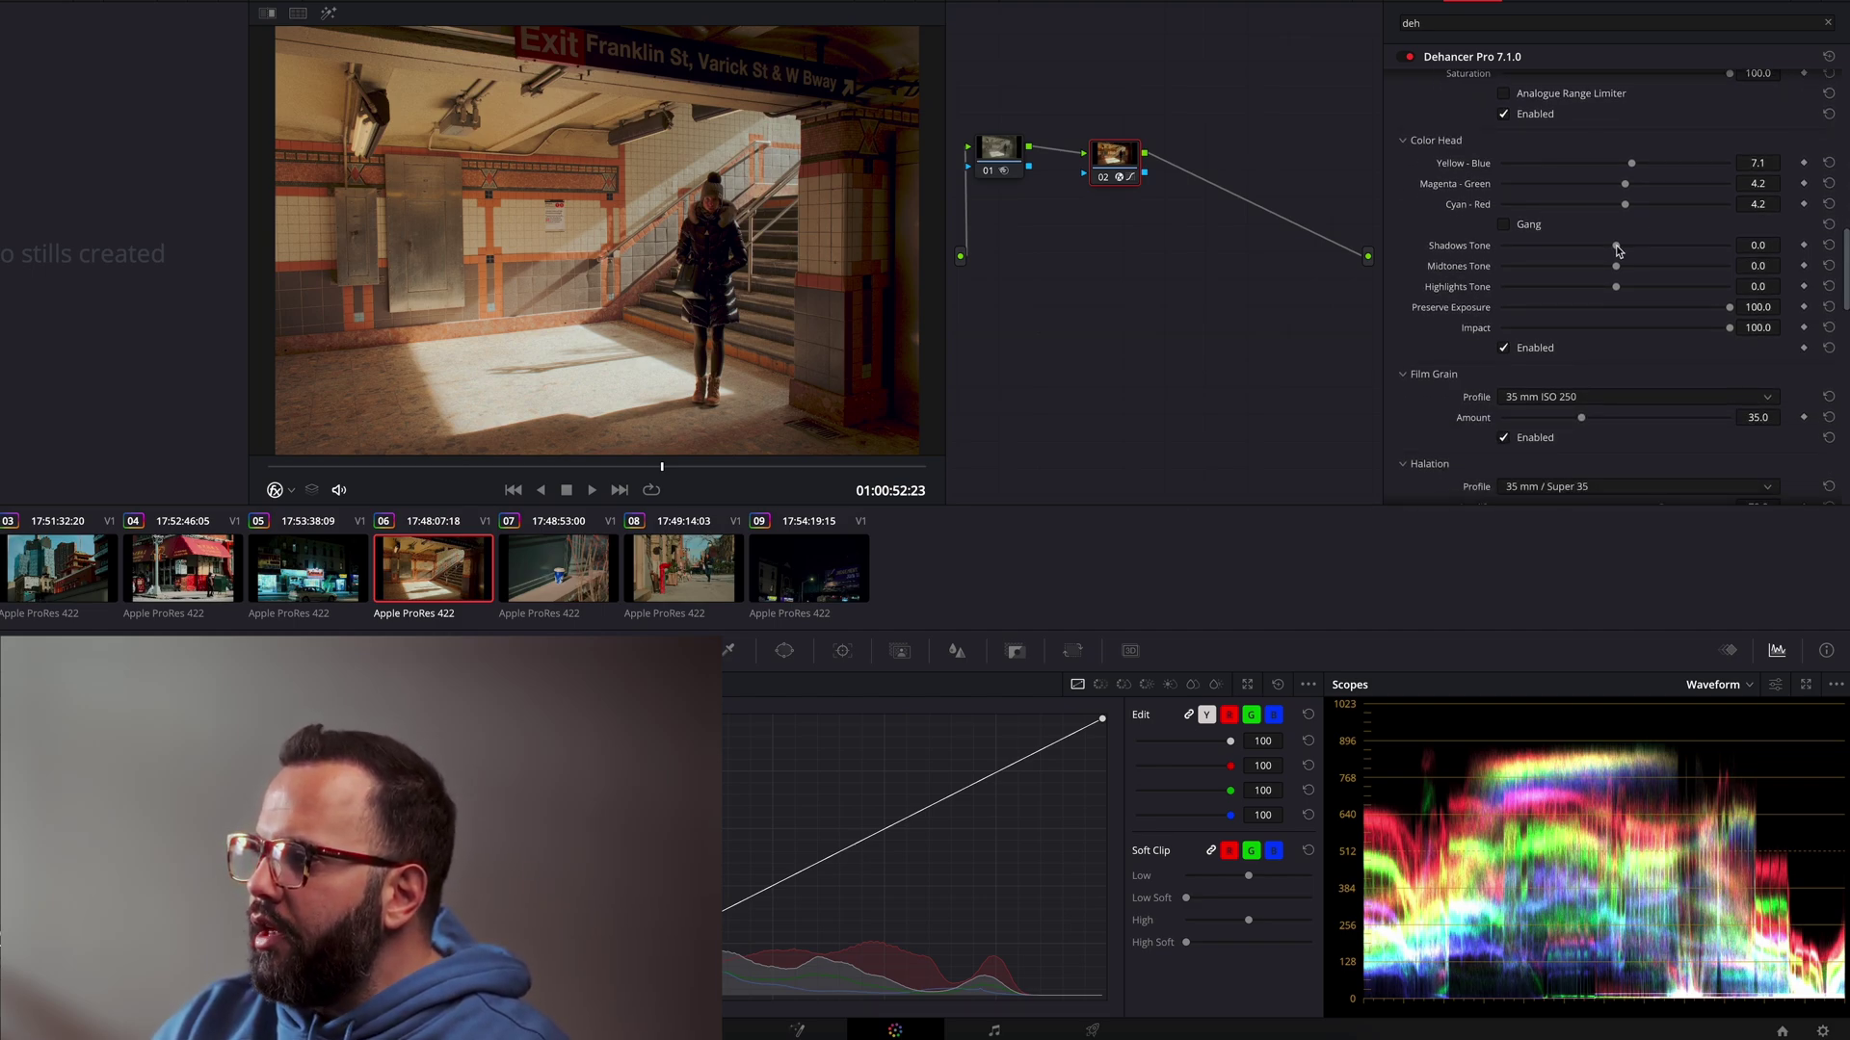
left_click_drag(1616, 249, 1683, 295)
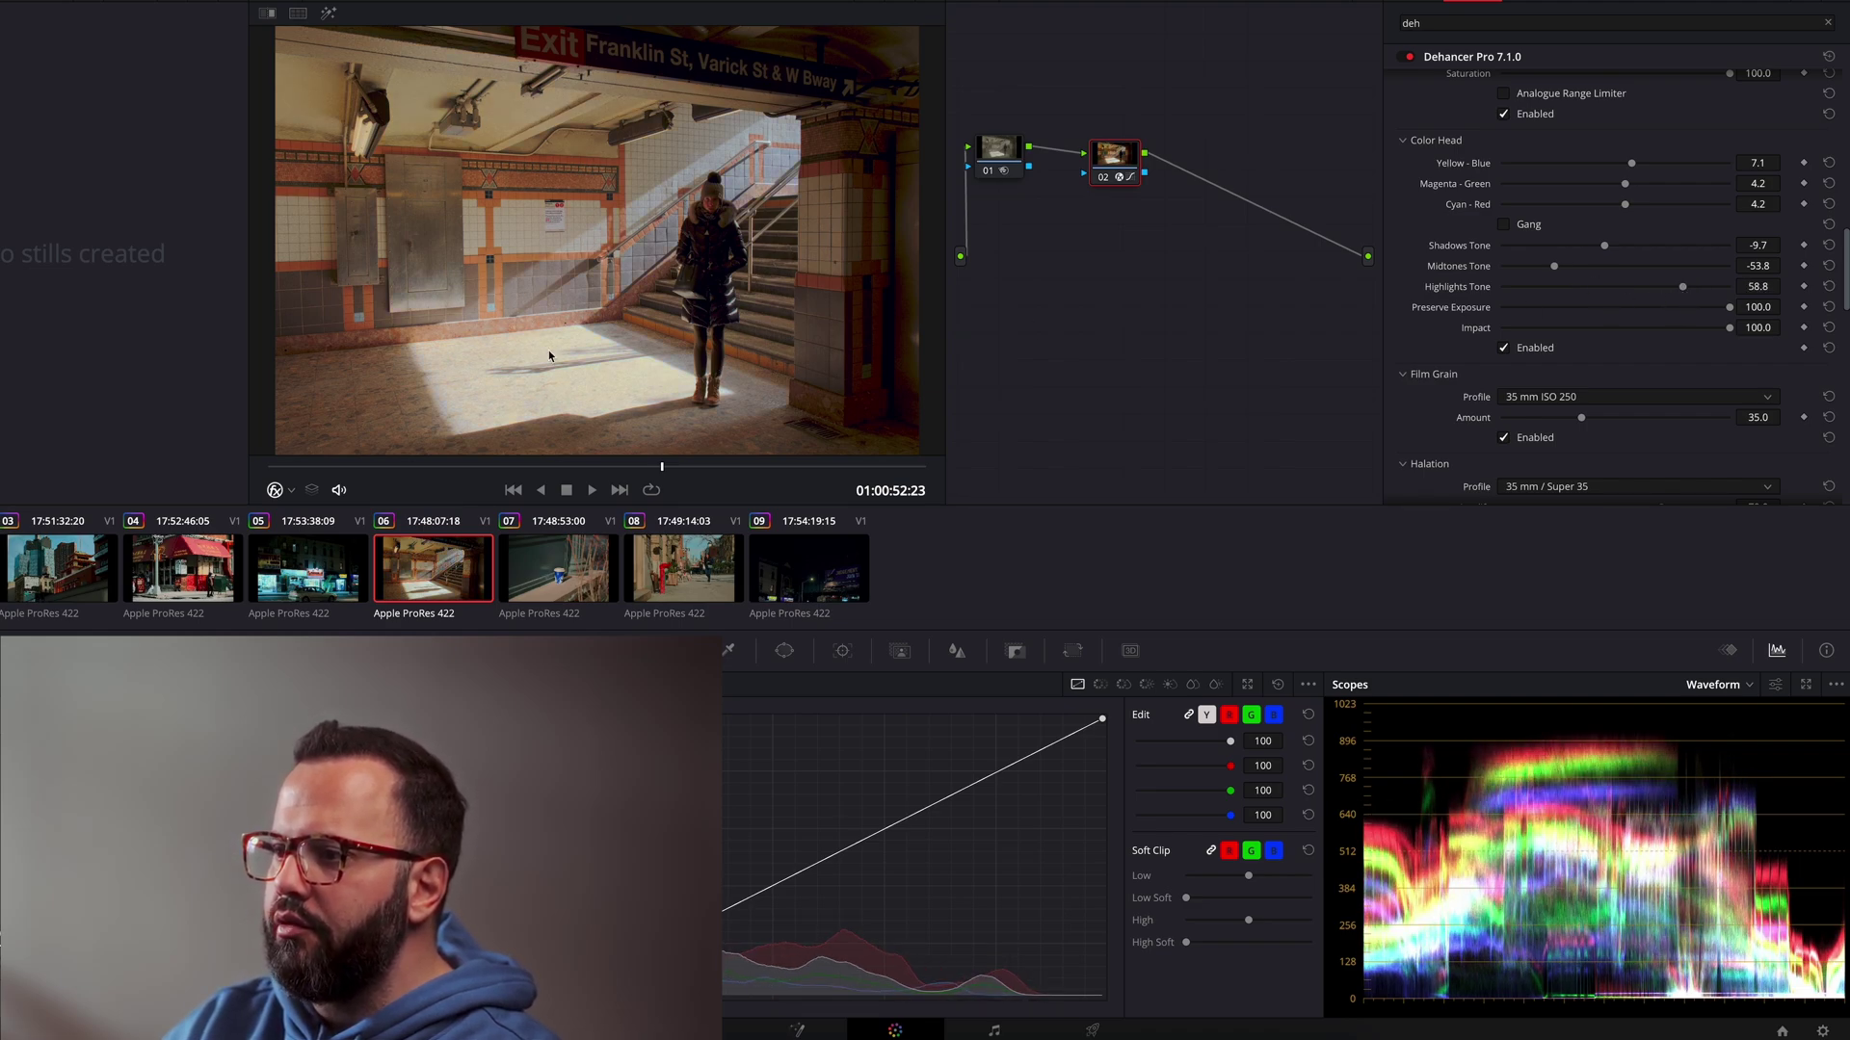
left_click(1828, 245)
left_click(1828, 286)
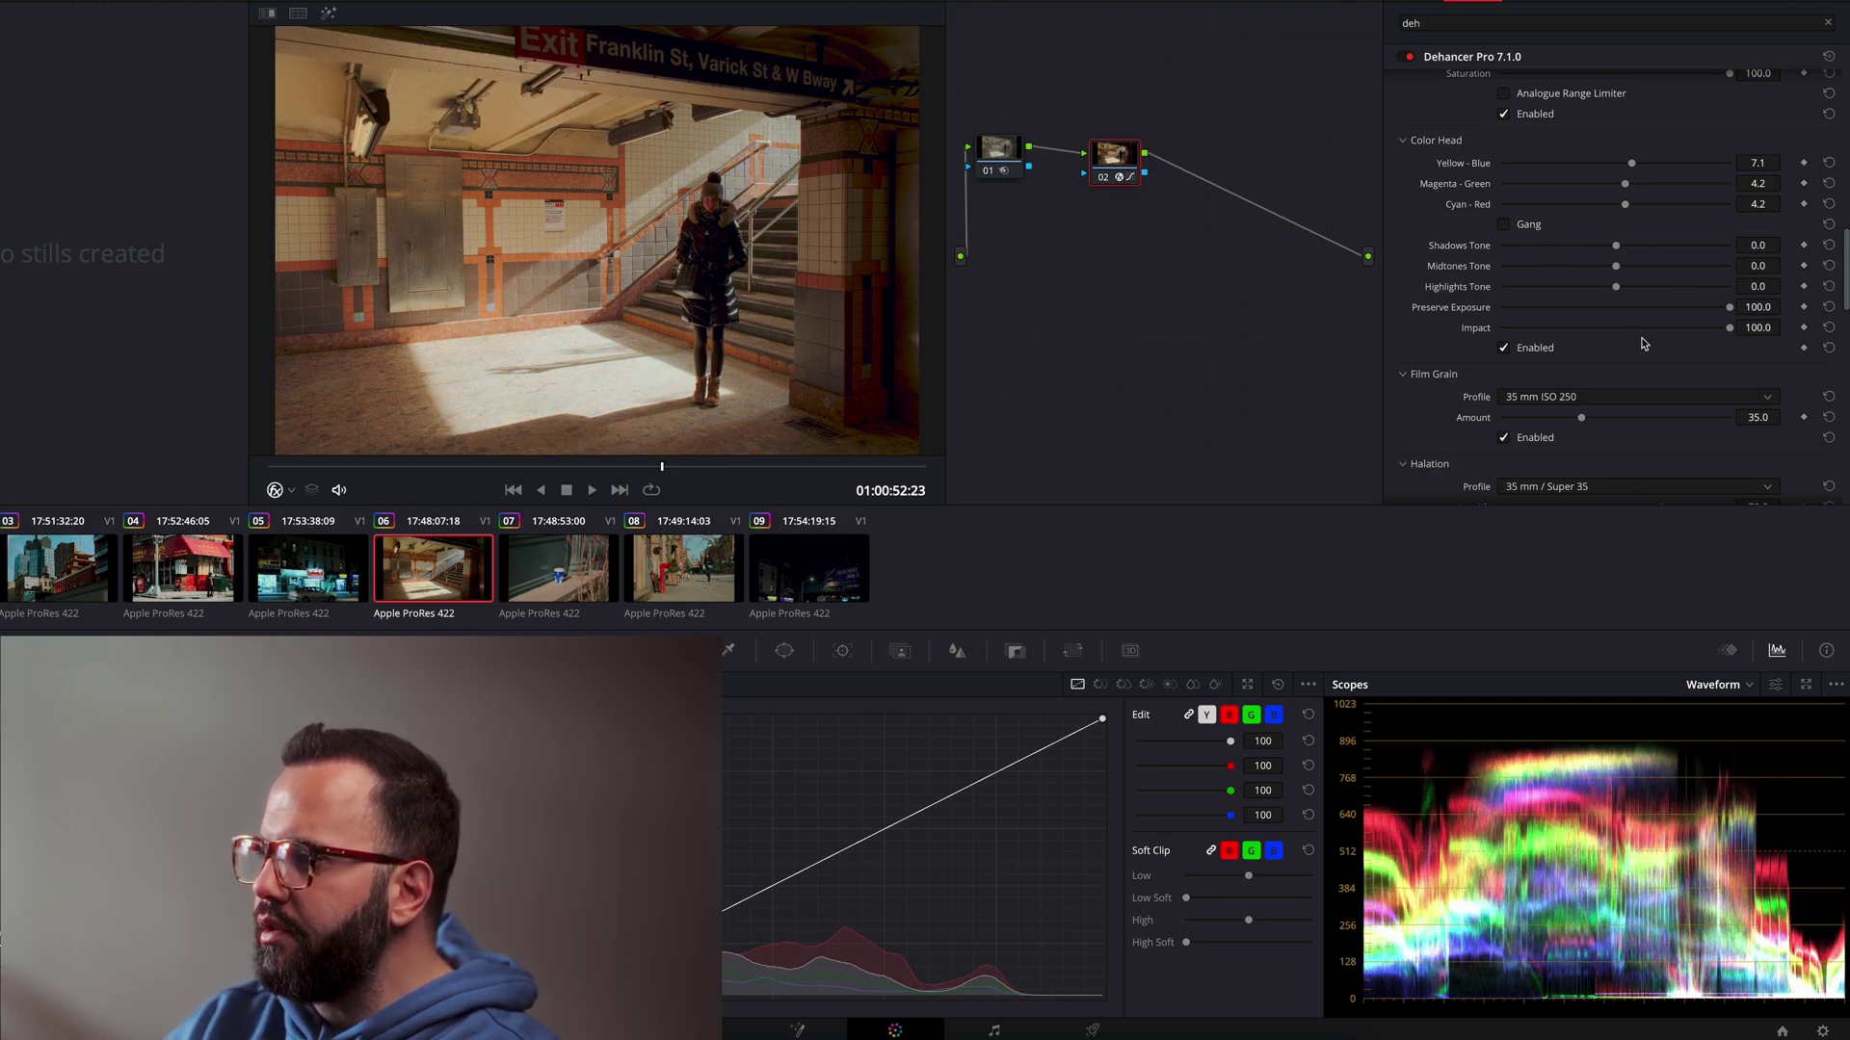
Step: Review the Film Grain profiles, keep 35 mm ISO 250, and disable Film Grain
scroll(1543, 247, "down", 3)
left_click(1543, 249)
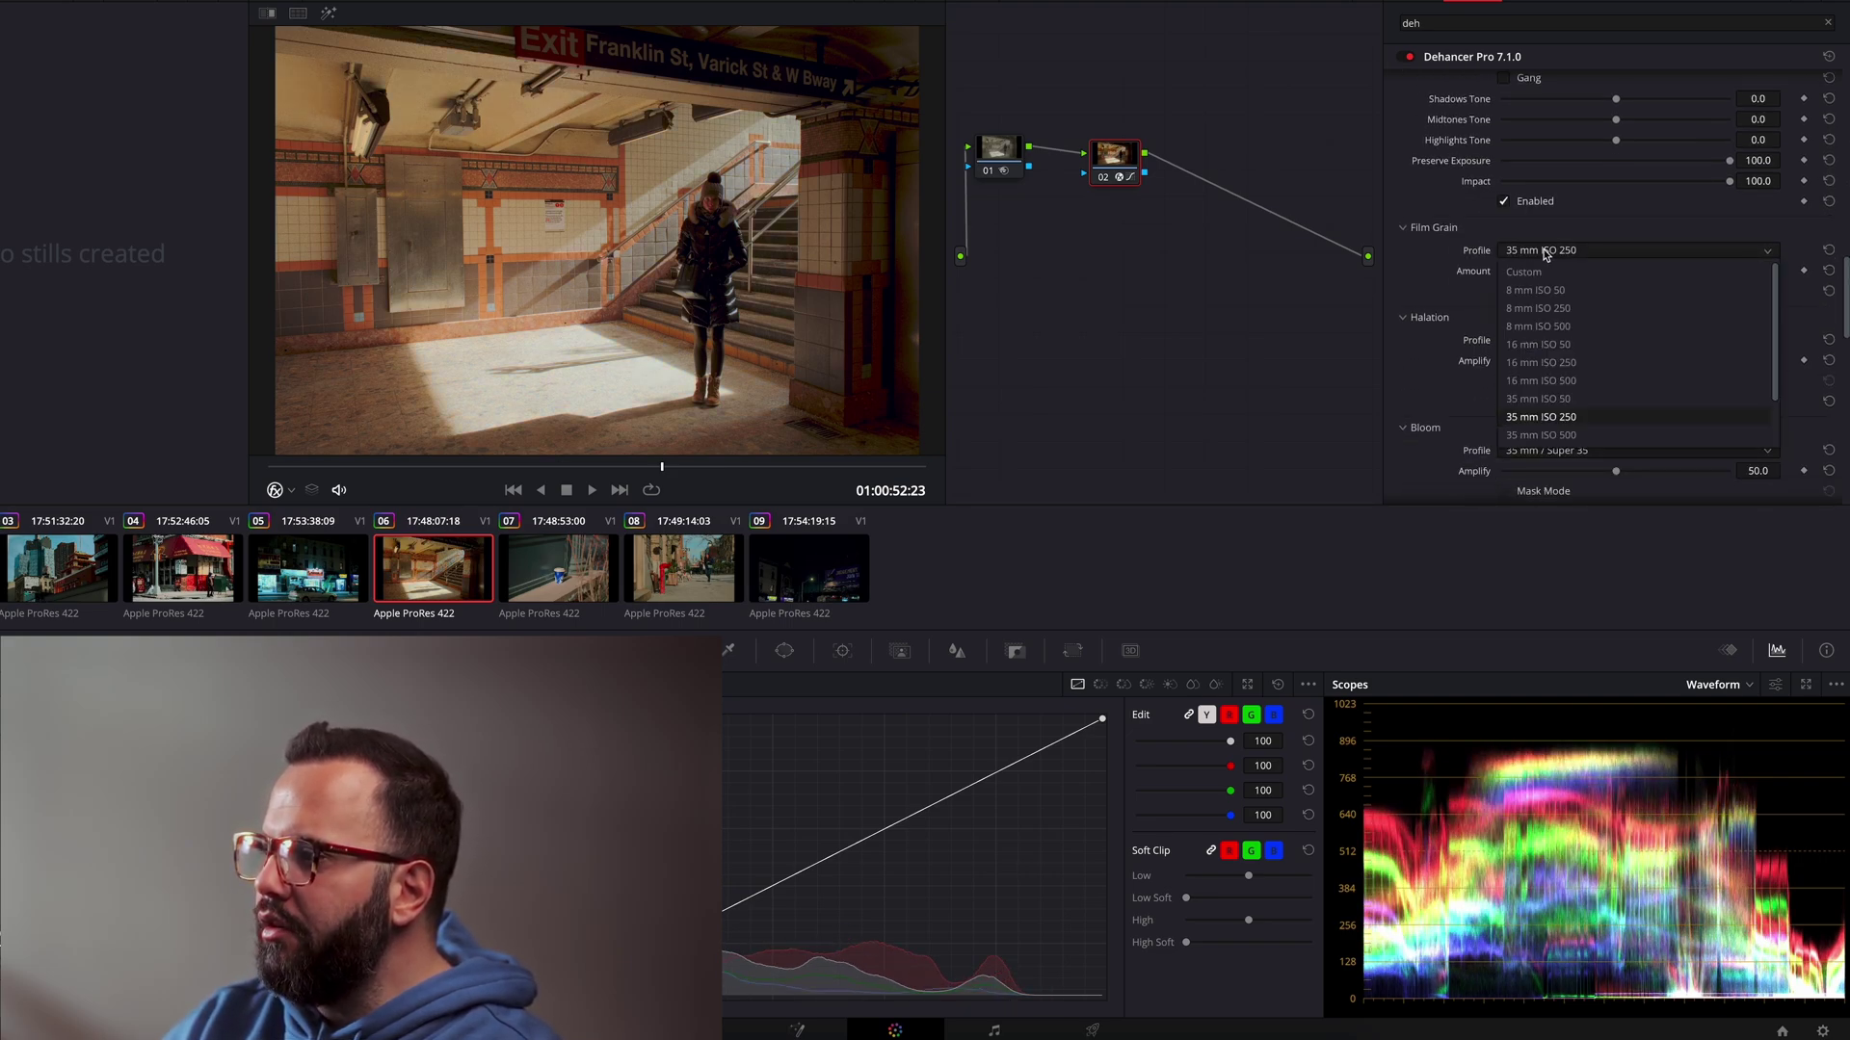
scroll(1571, 382, "down", 3)
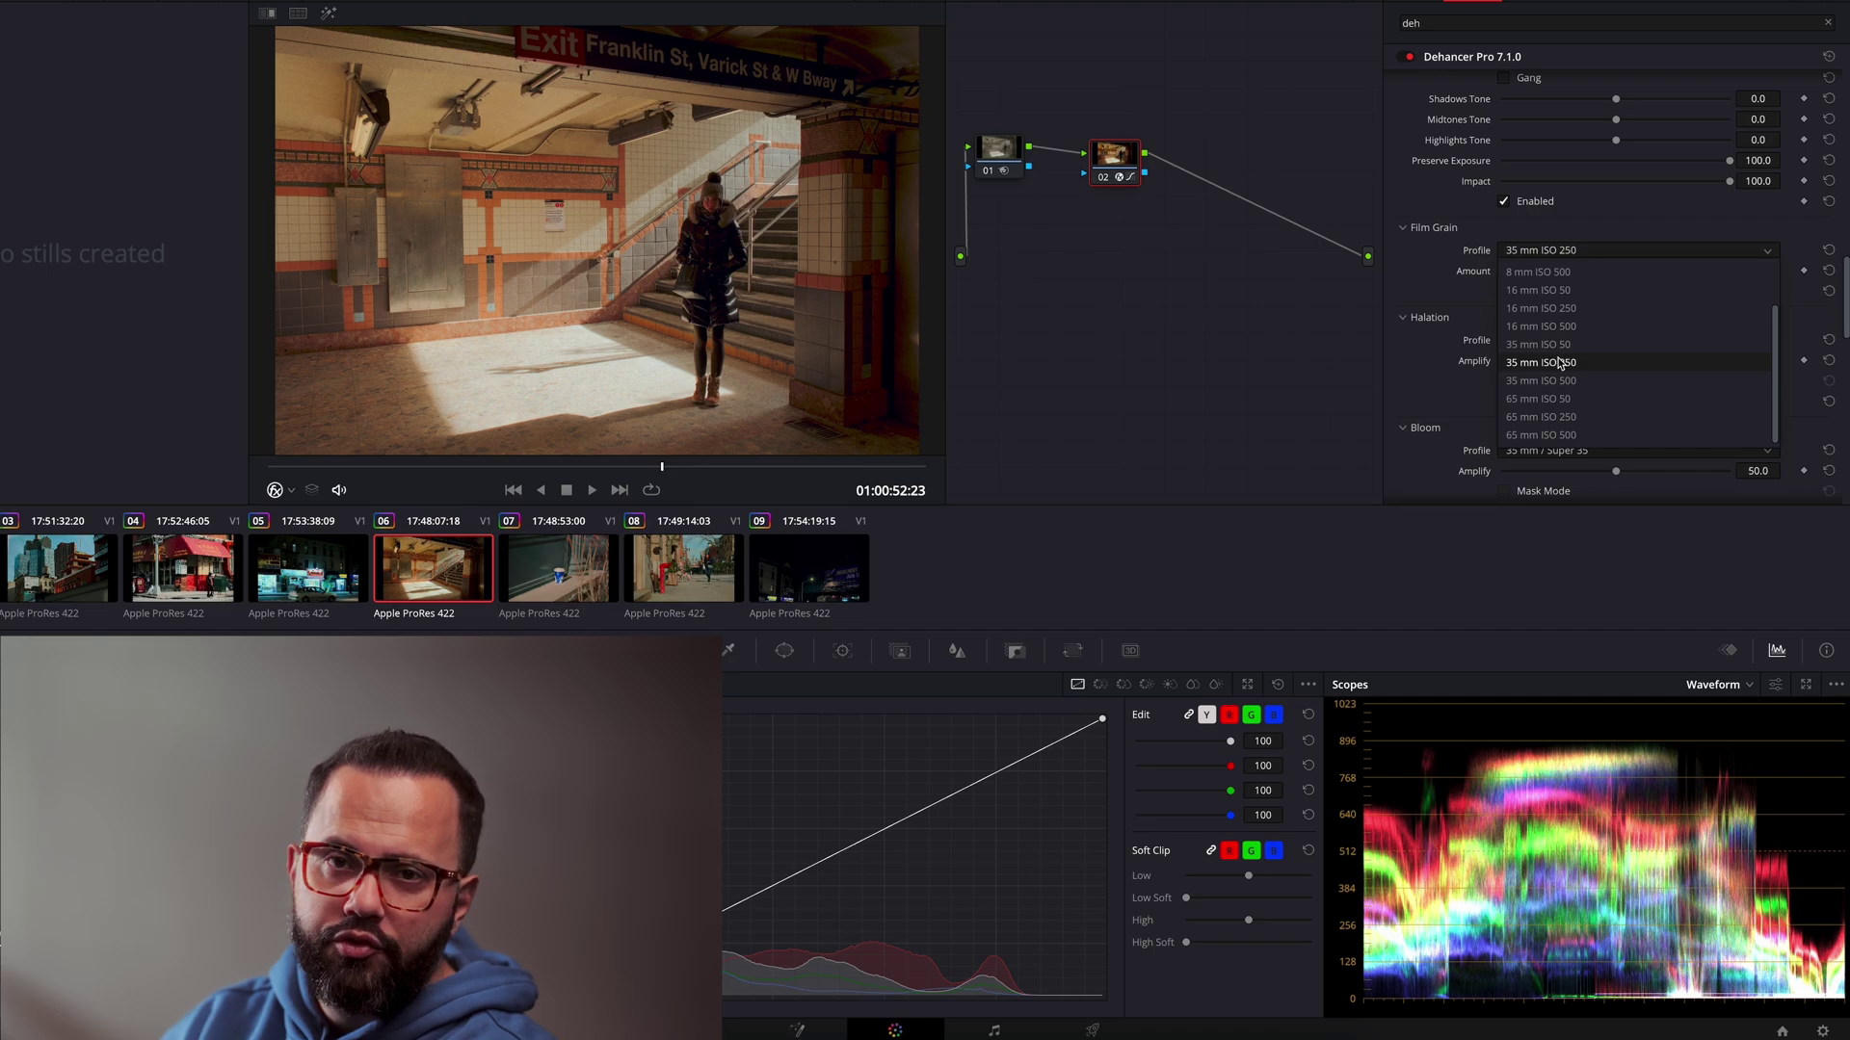
left_click(1534, 254)
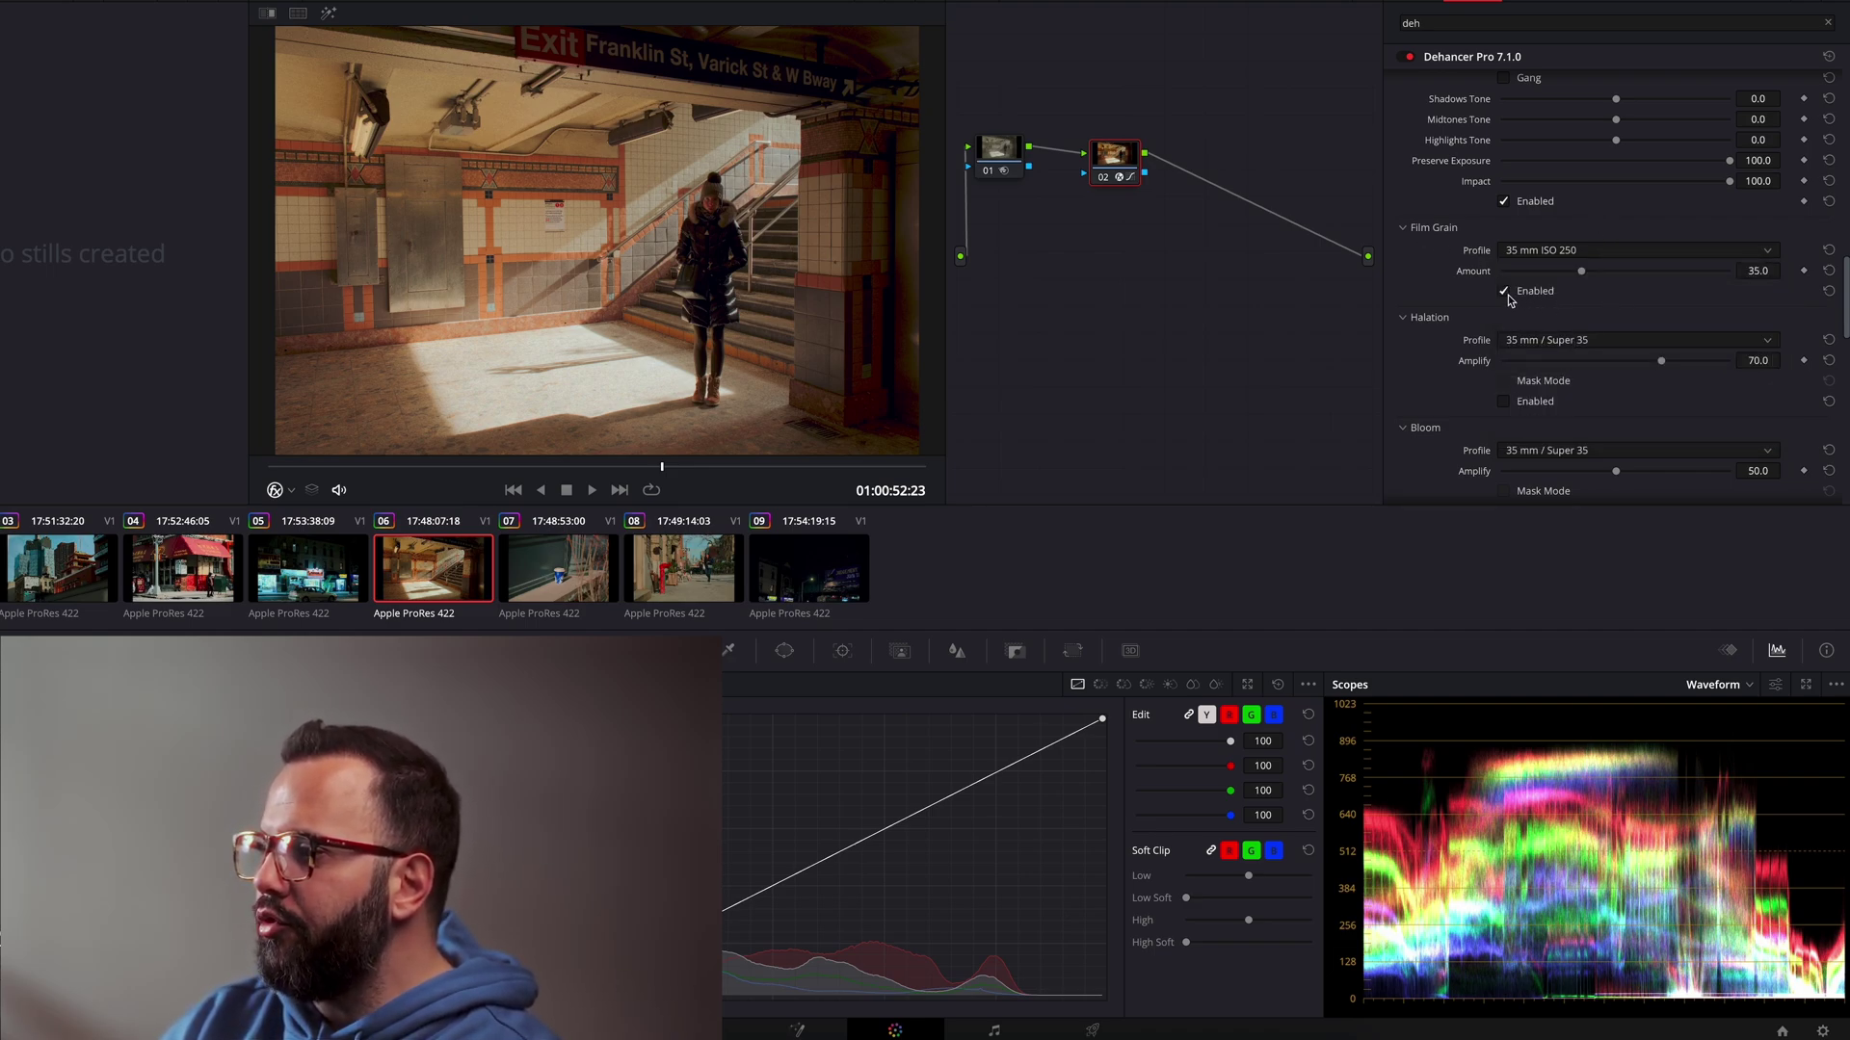
left_click(1506, 294)
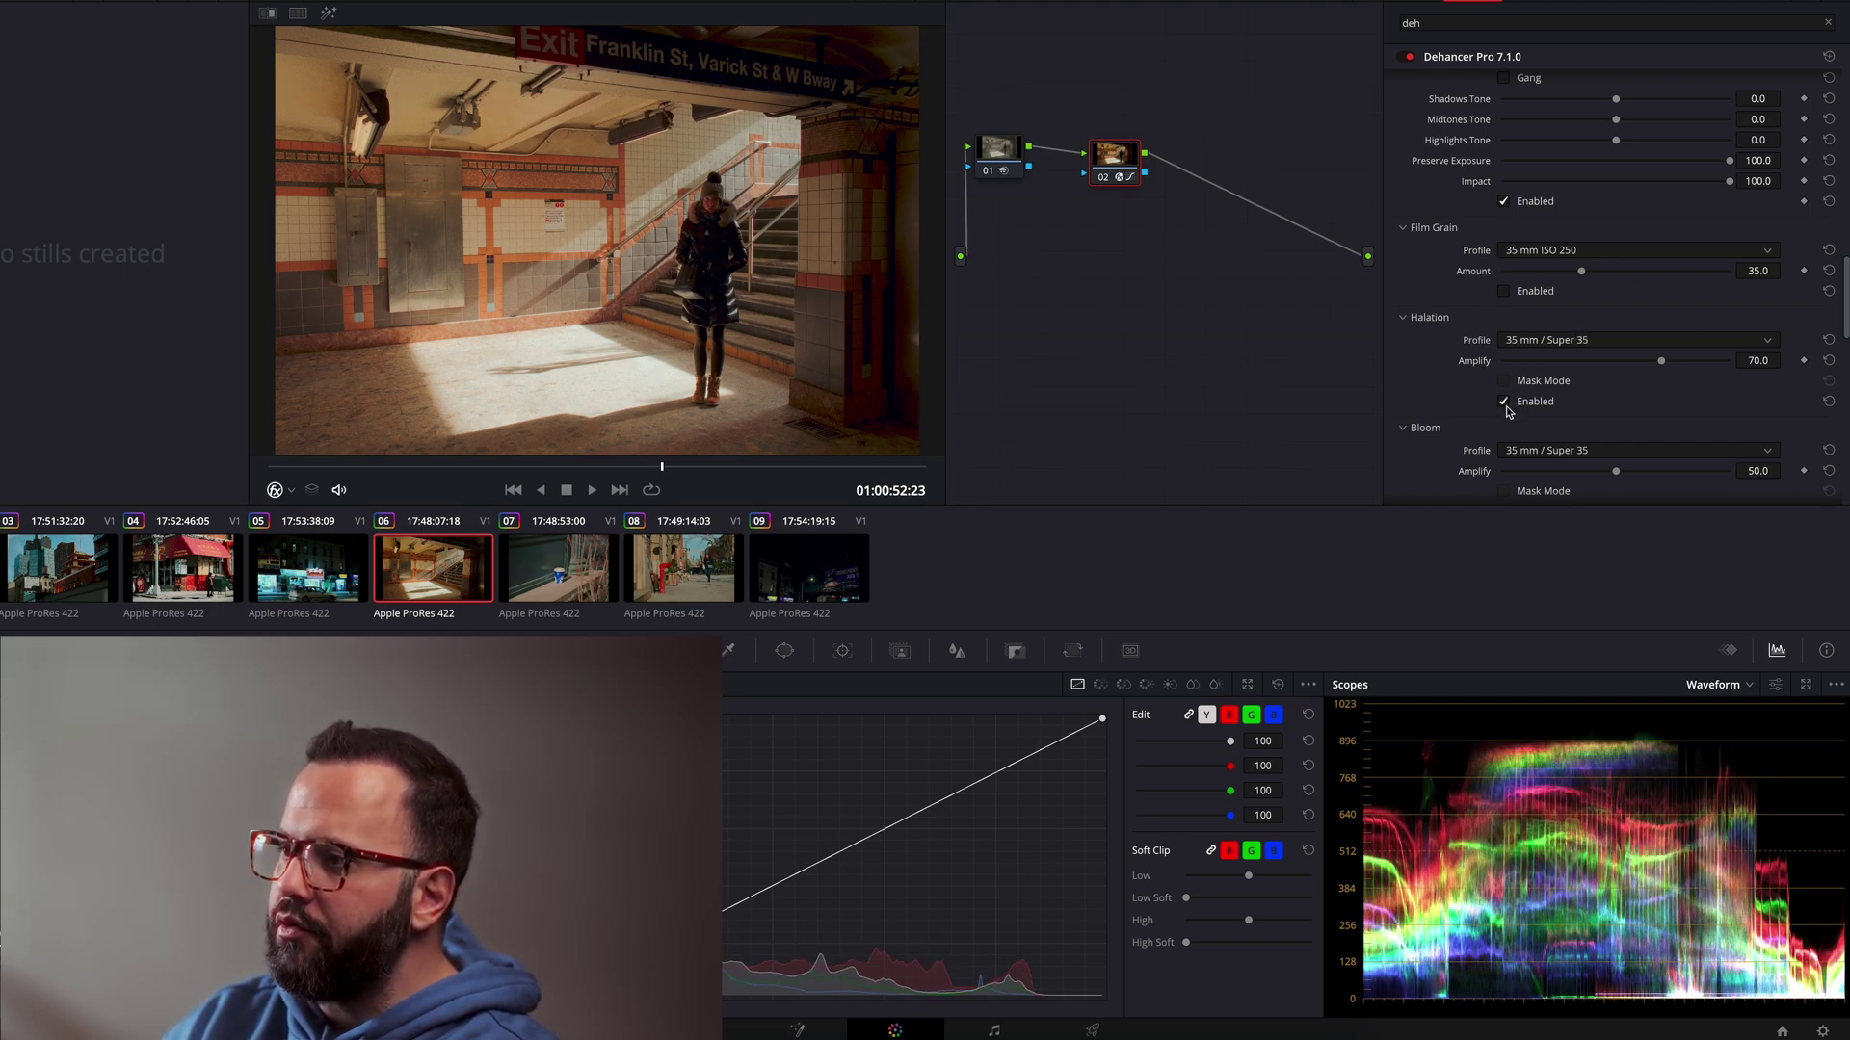
Step: Magnify the woman in the viewer and toggle Halation off and on twice, leaving it enabled
scroll(731, 263, "up", 3)
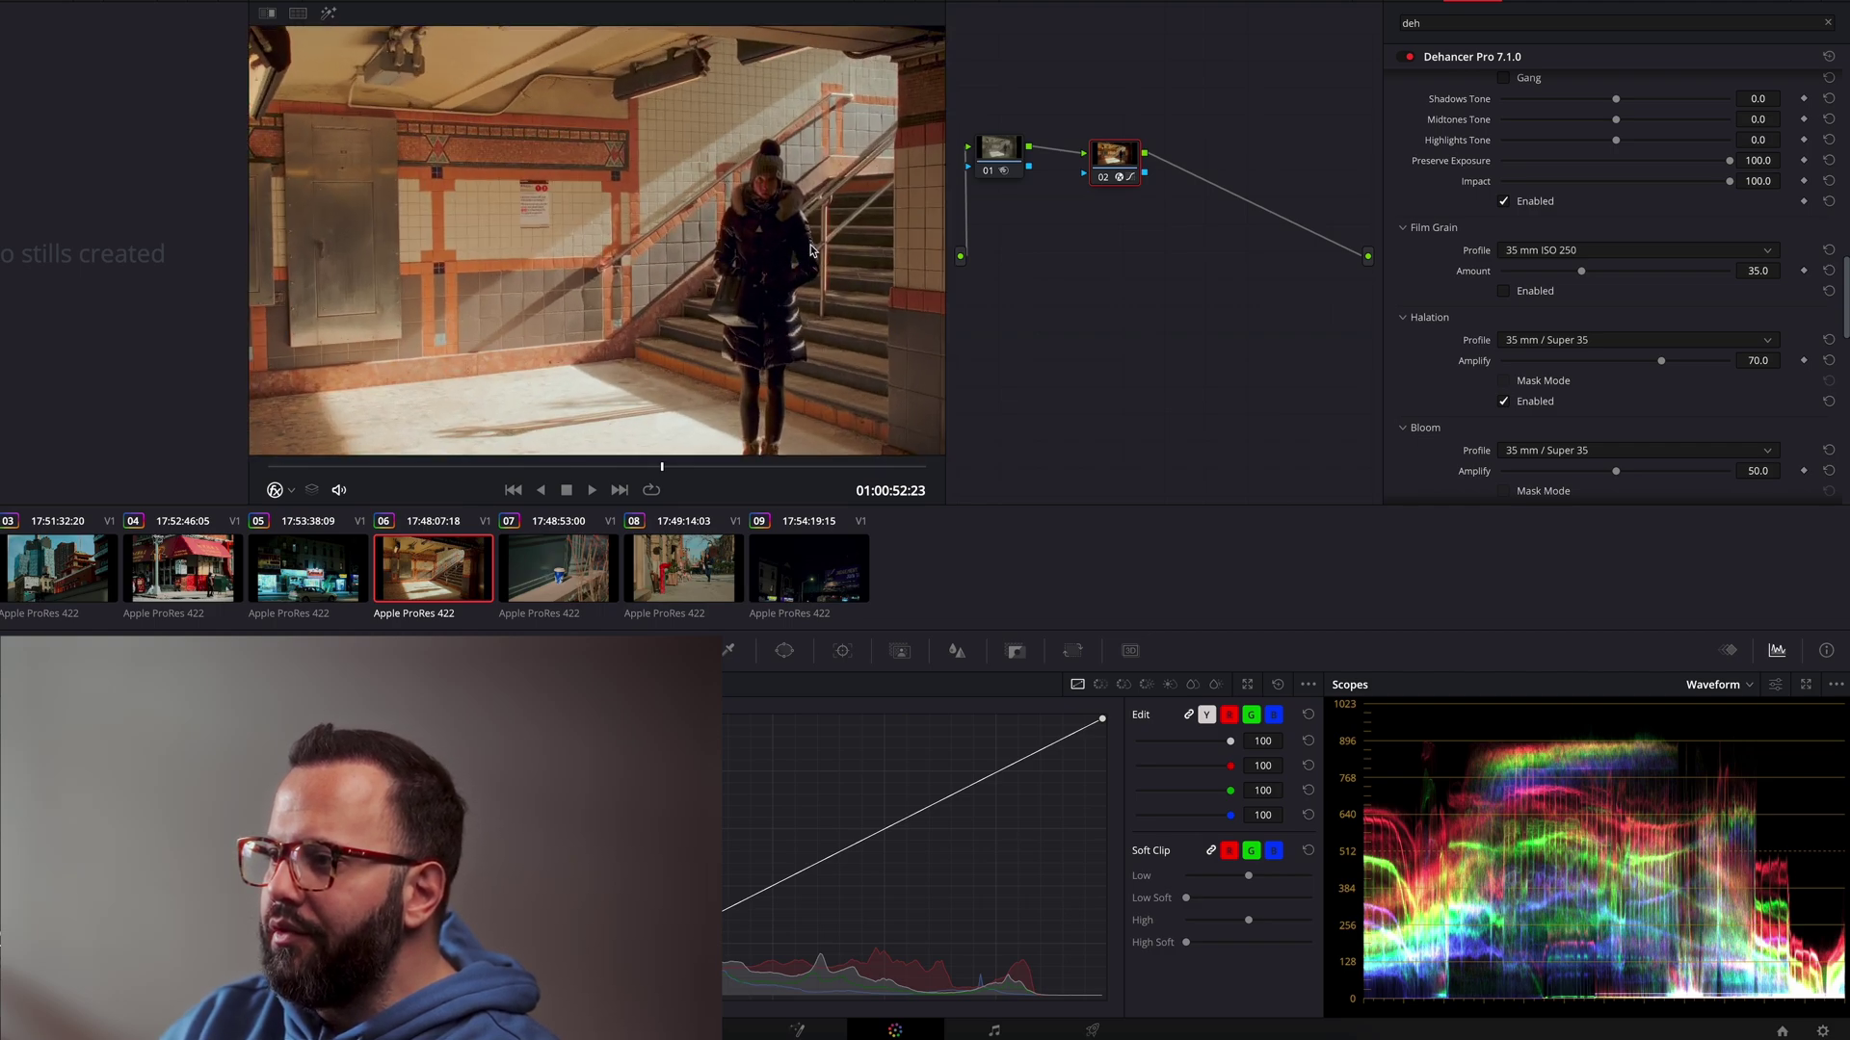
scroll(879, 284, "up", 1)
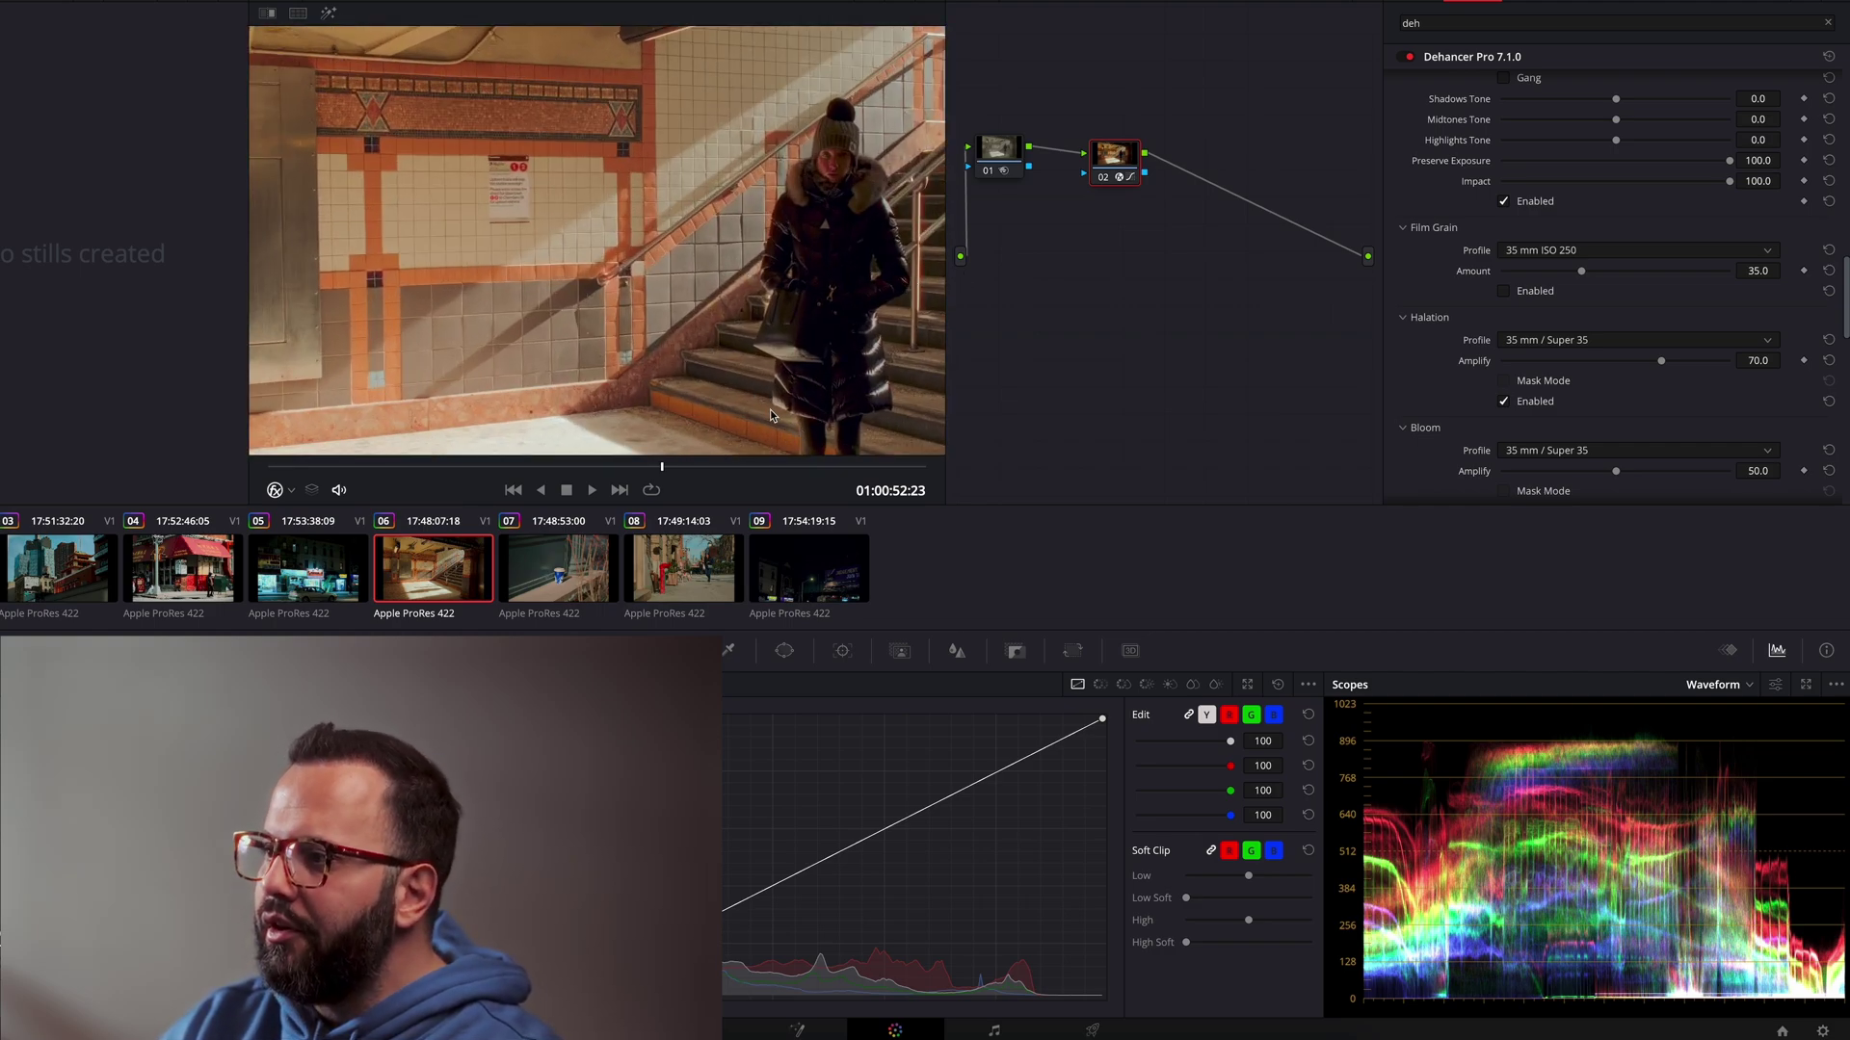
left_click_drag(788, 257, 689, 252)
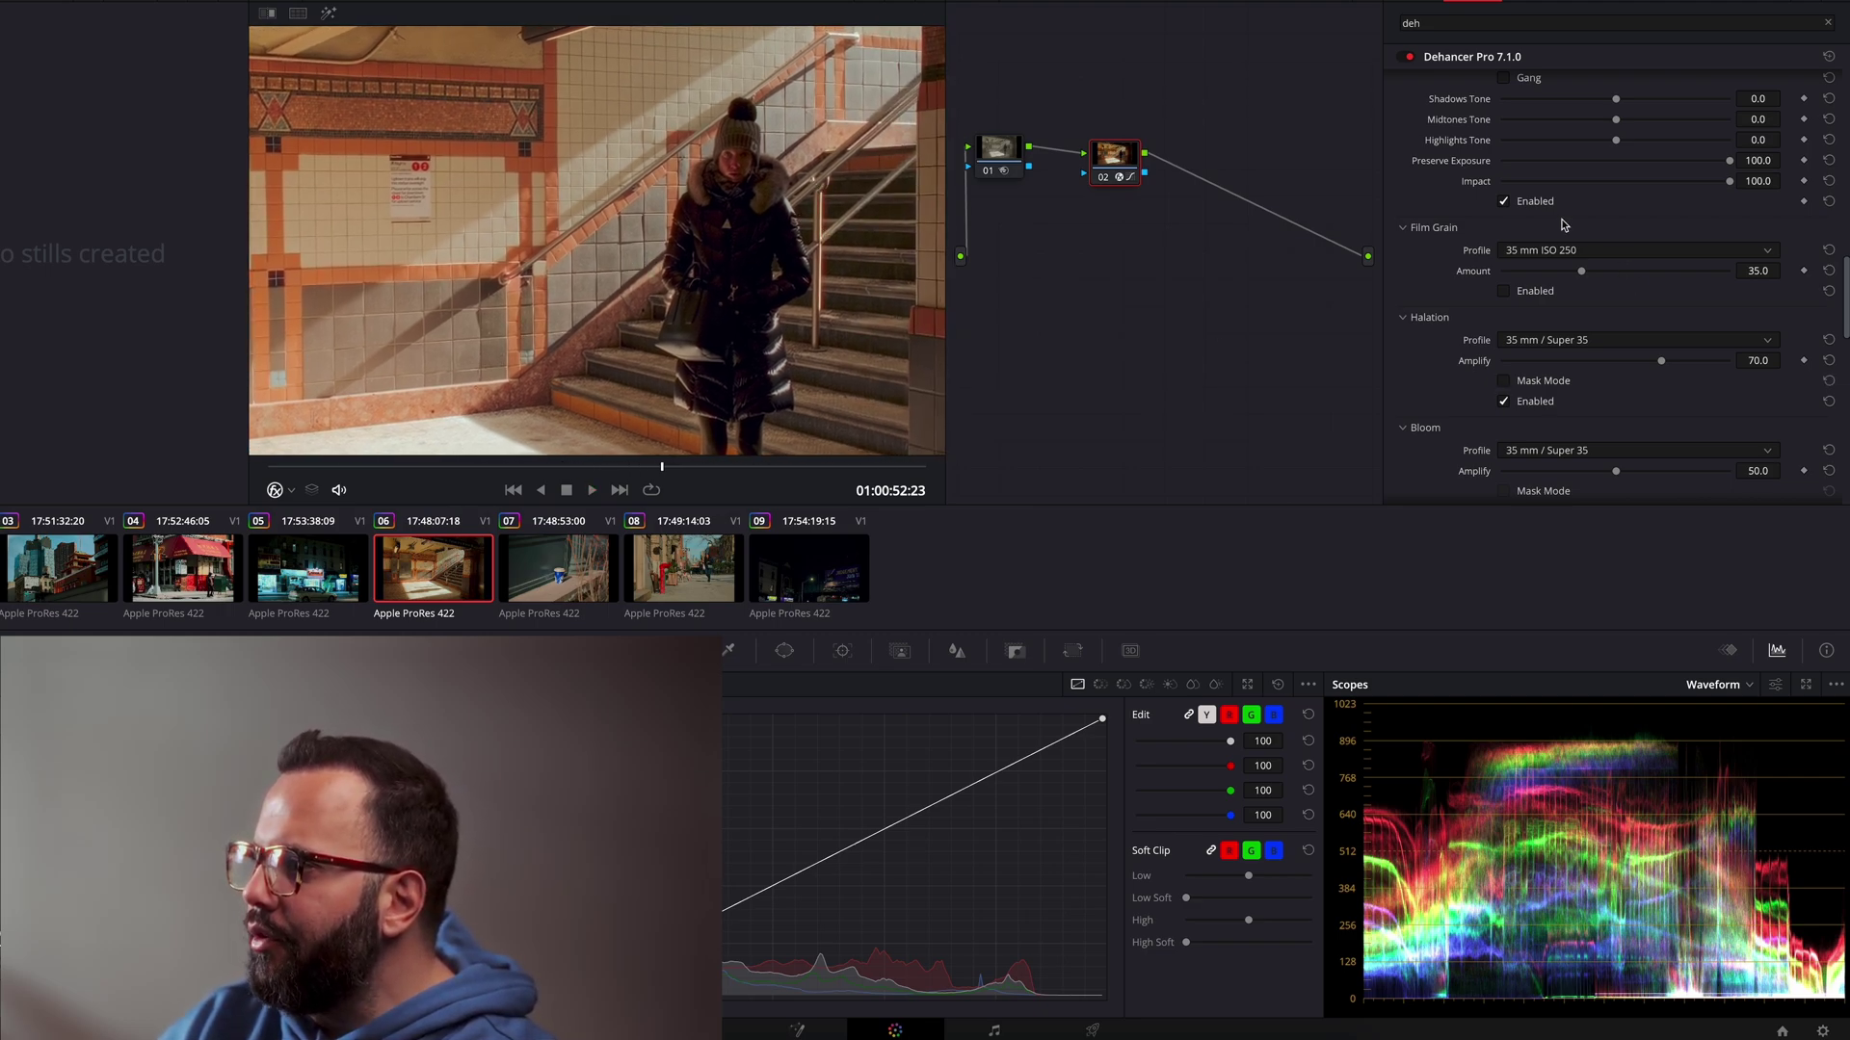
left_click(1505, 403)
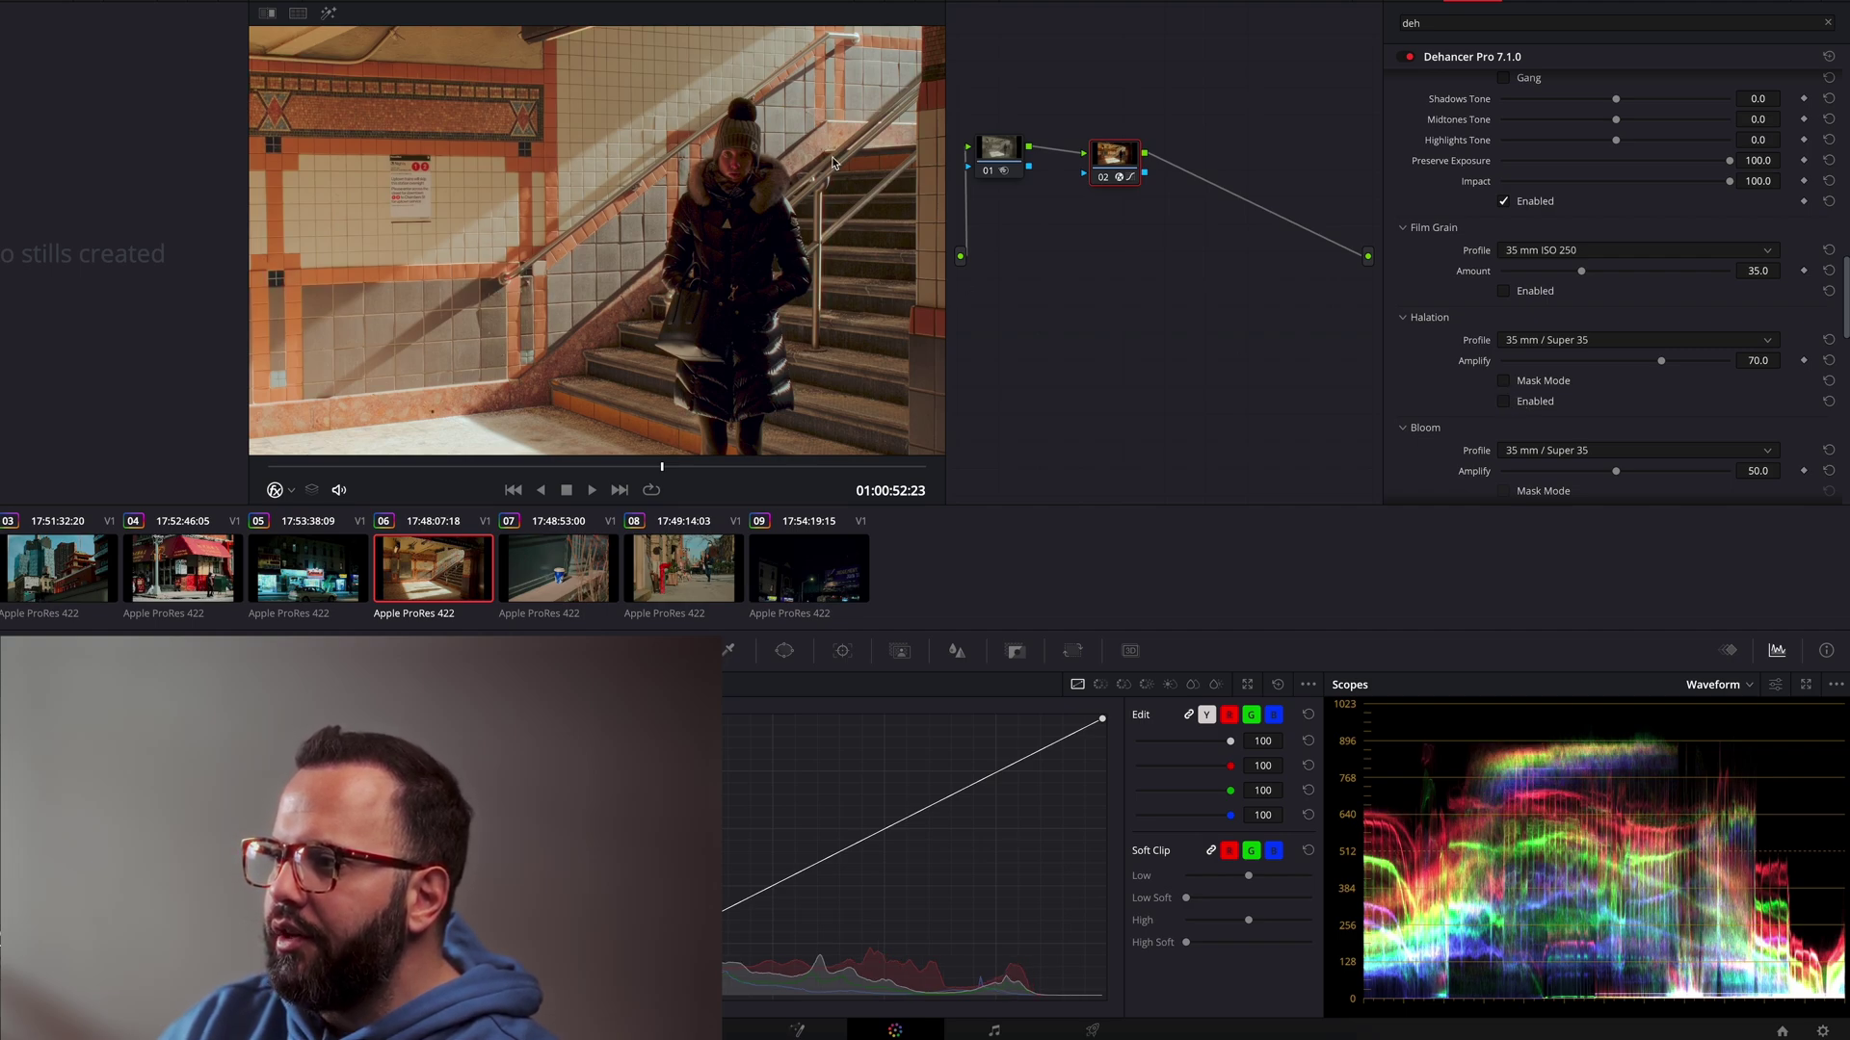
left_click(1505, 403)
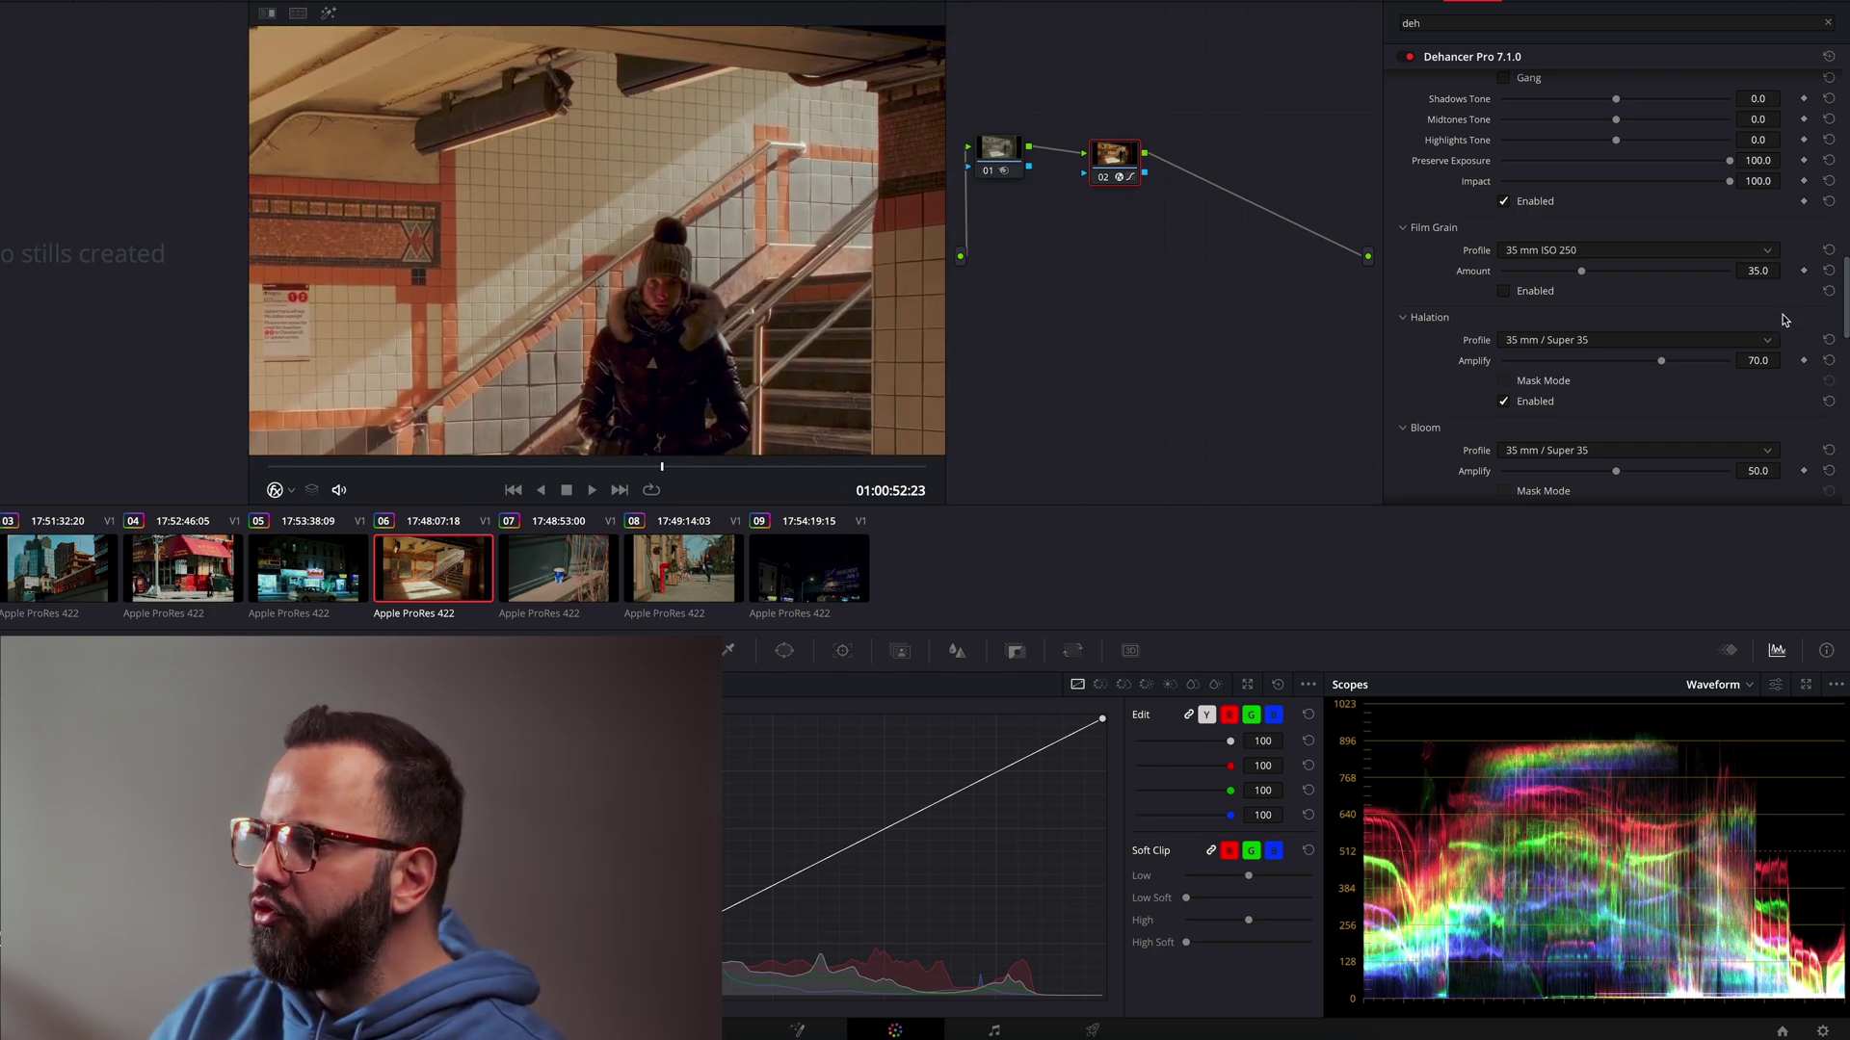
left_click(1506, 404)
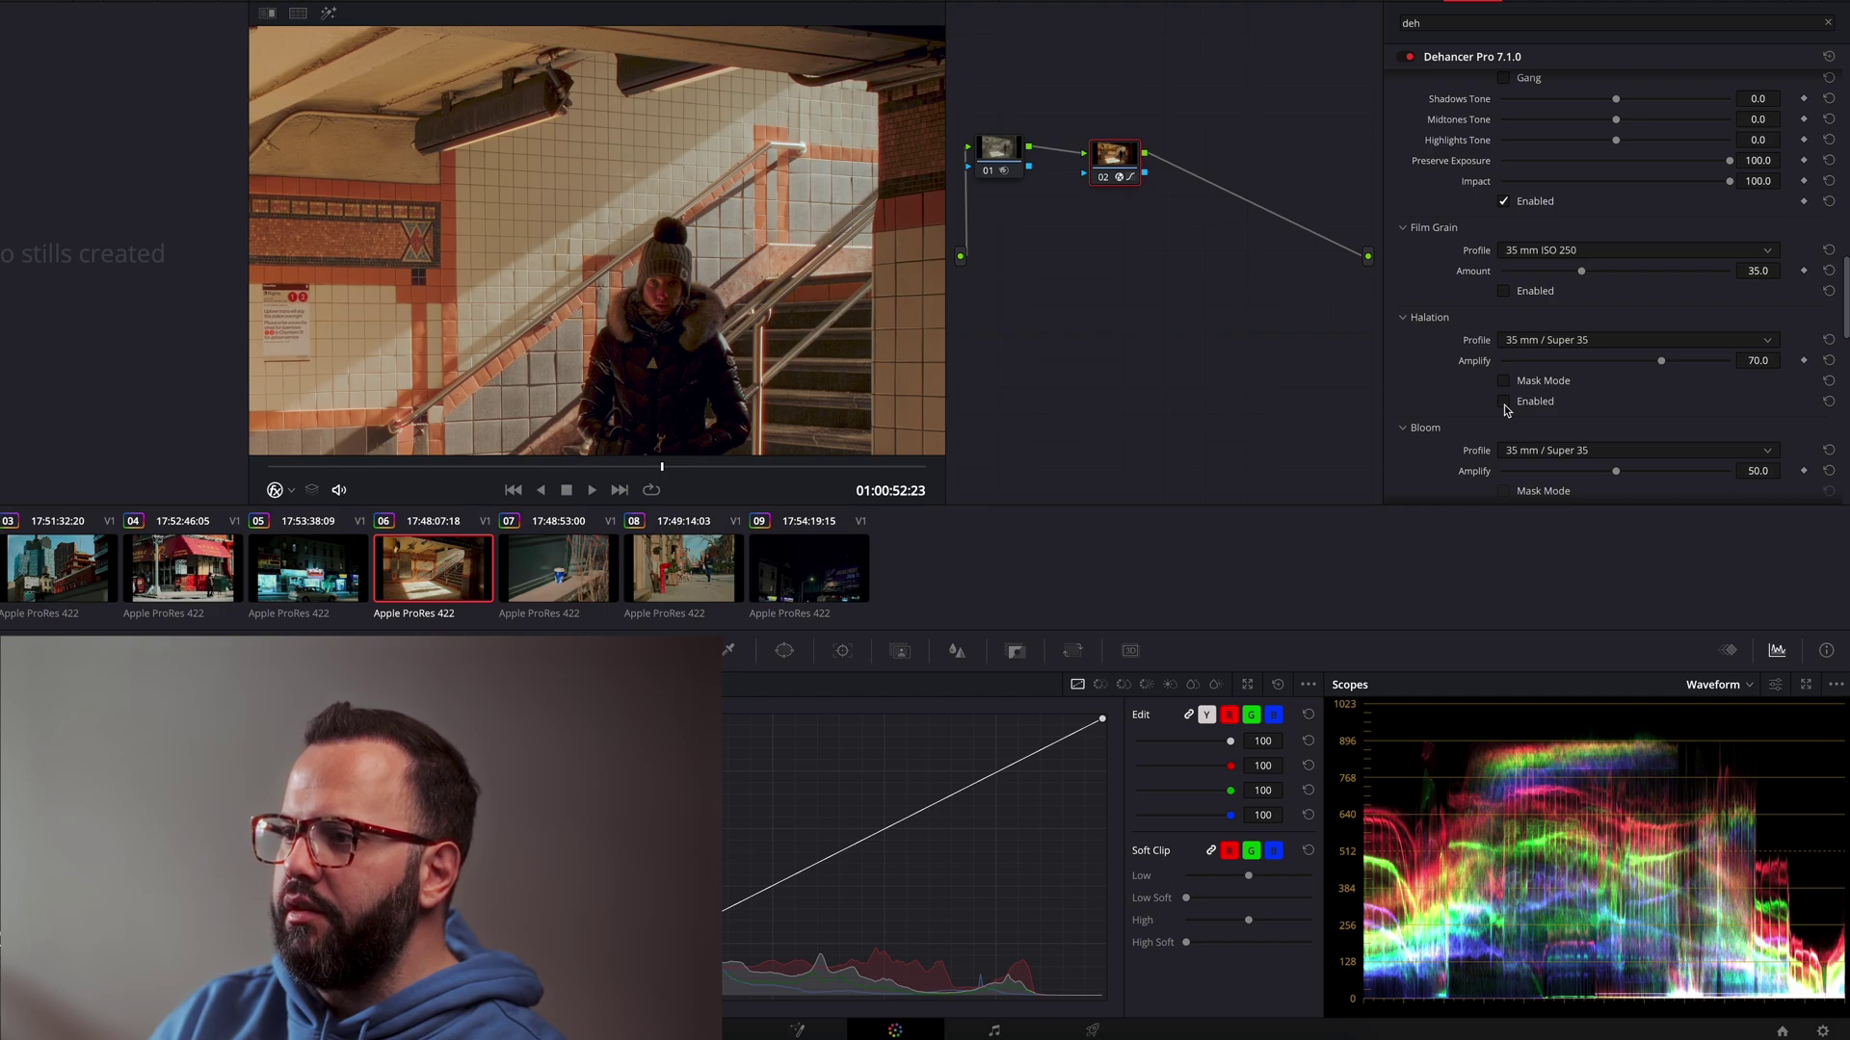
left_click(1505, 405)
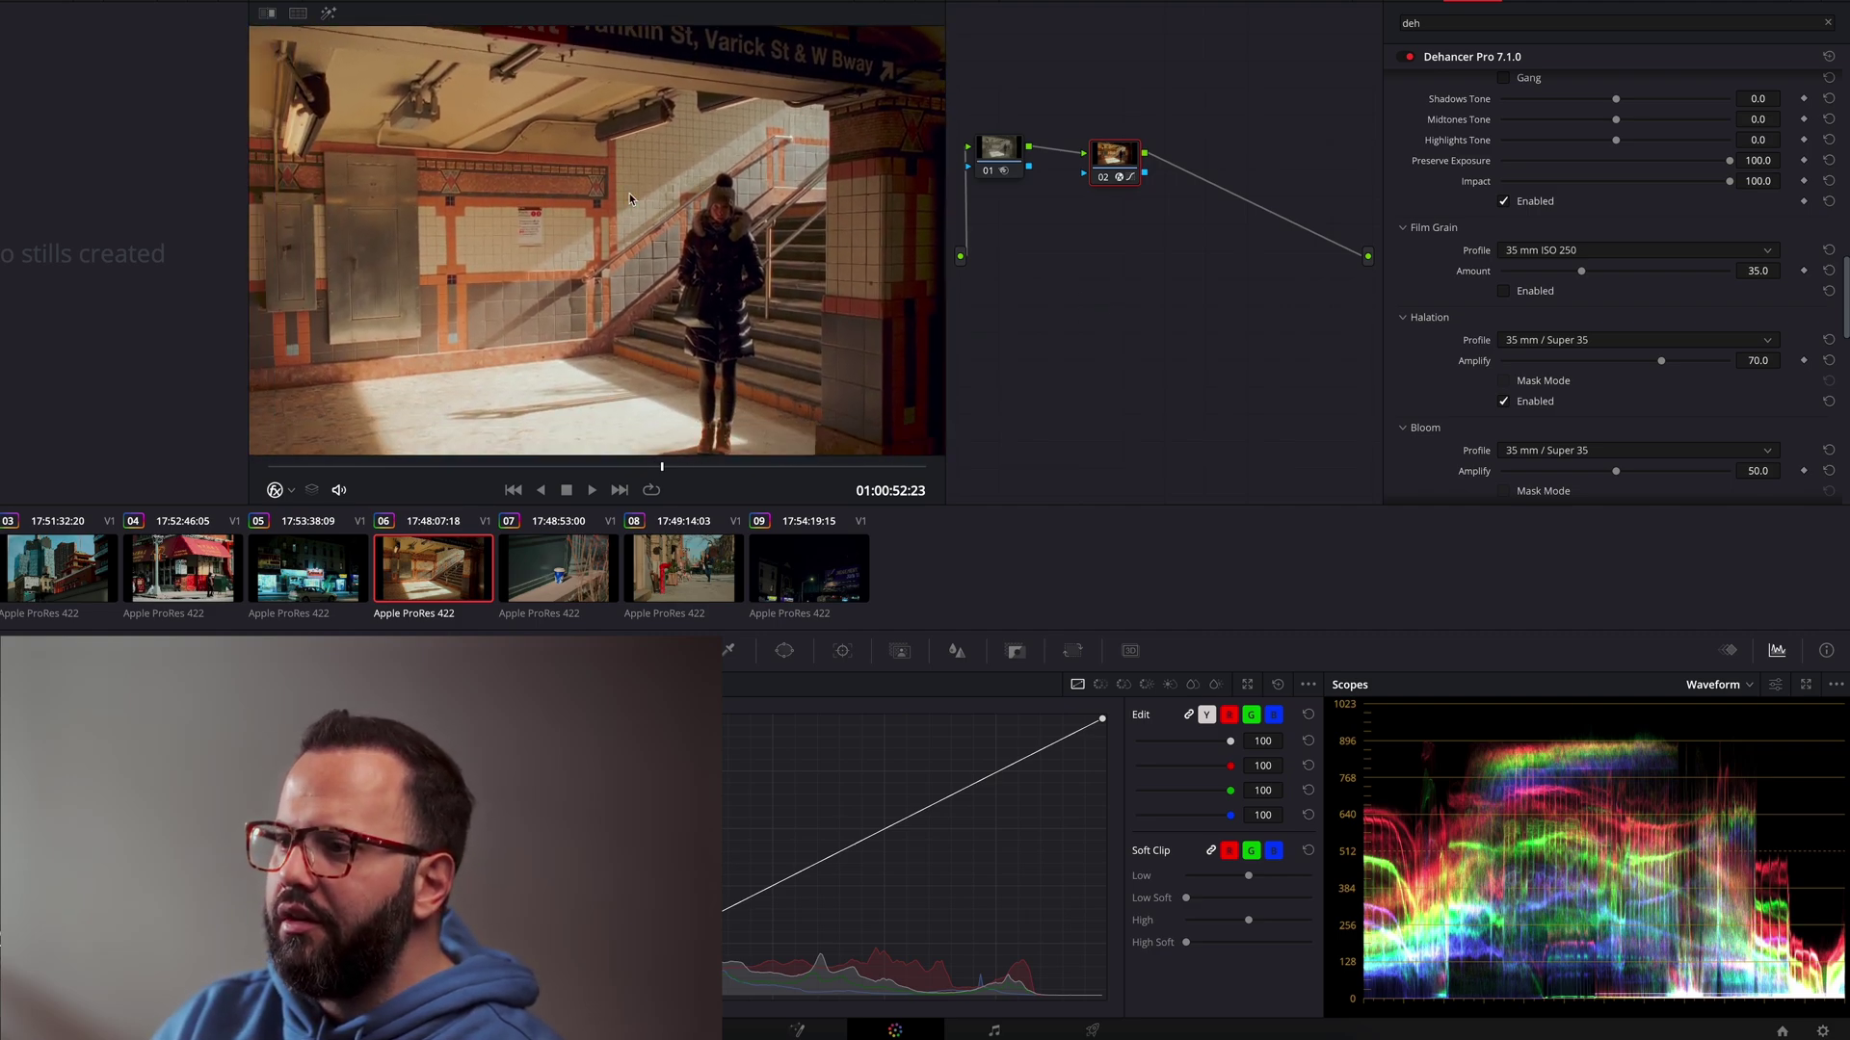
scroll(1604, 253, "down", 4)
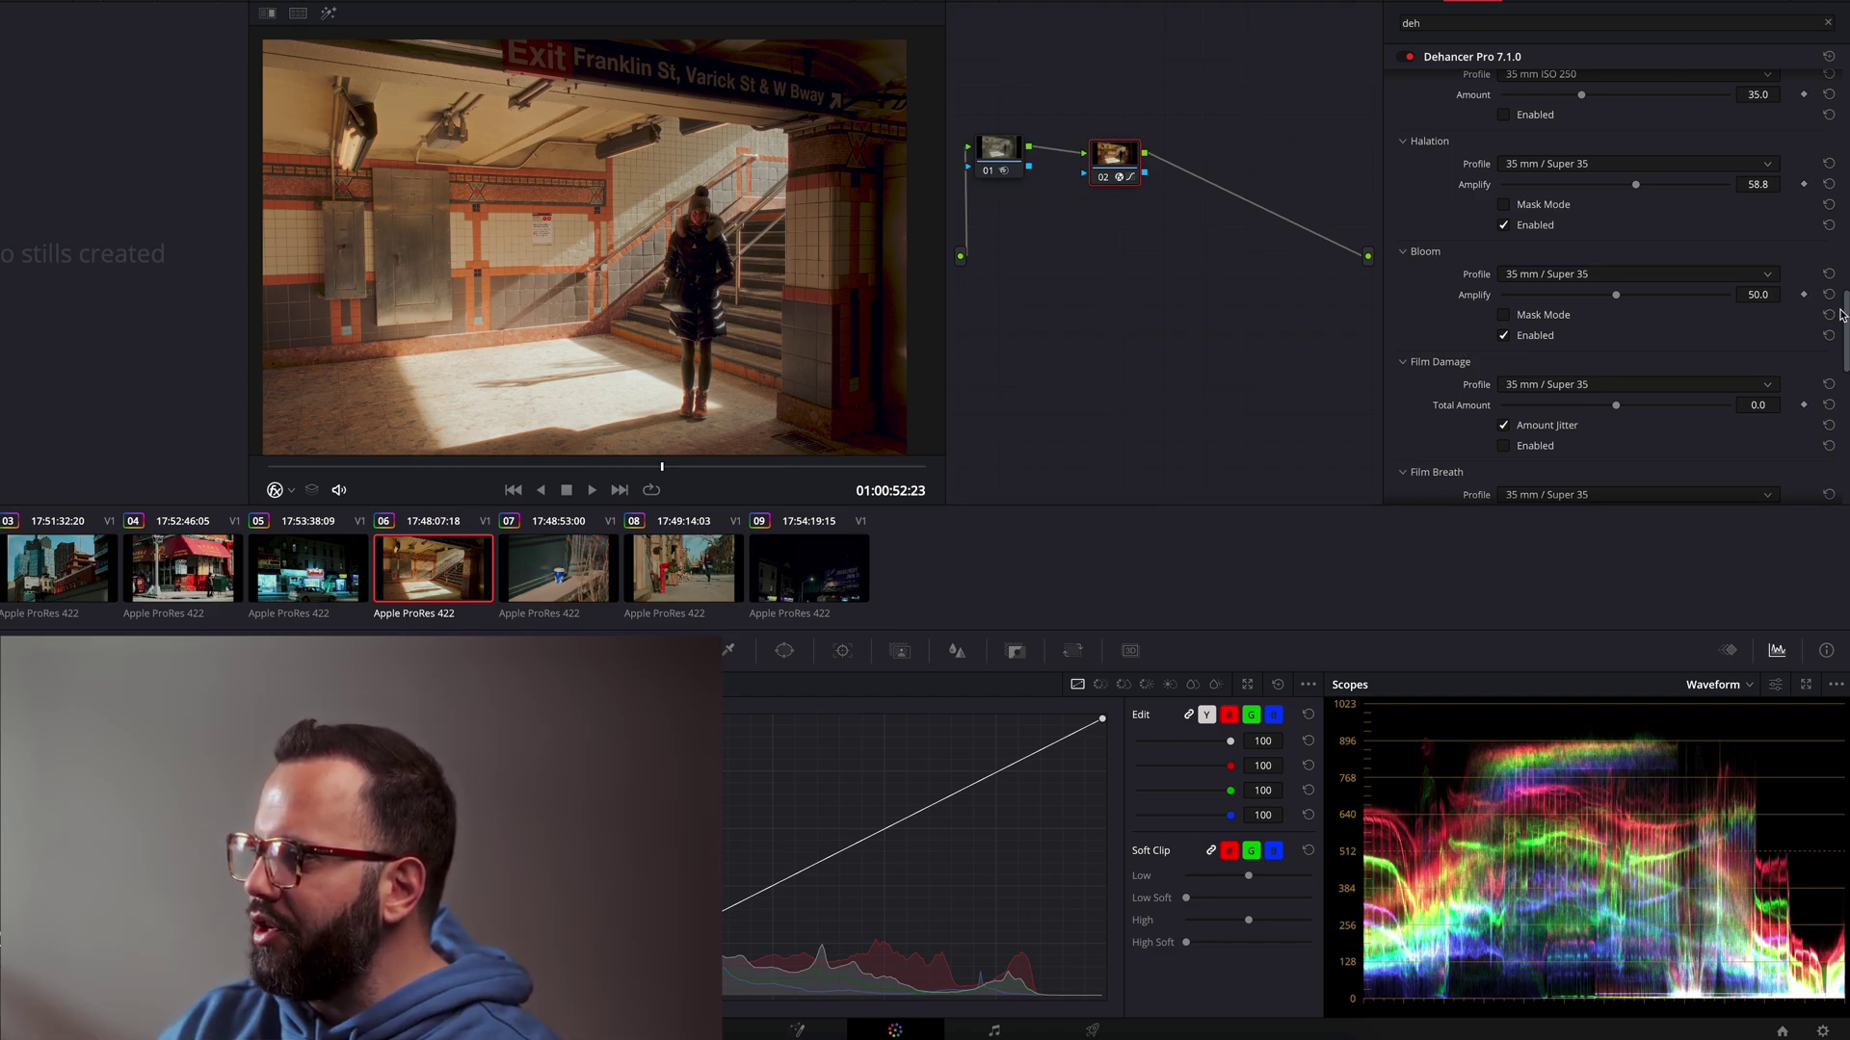
Step: Scroll the Dehancer panel past Bloom, Film Damage, Film Breath and Gate Weave to Overscan
scroll(1471, 104, "down", 5)
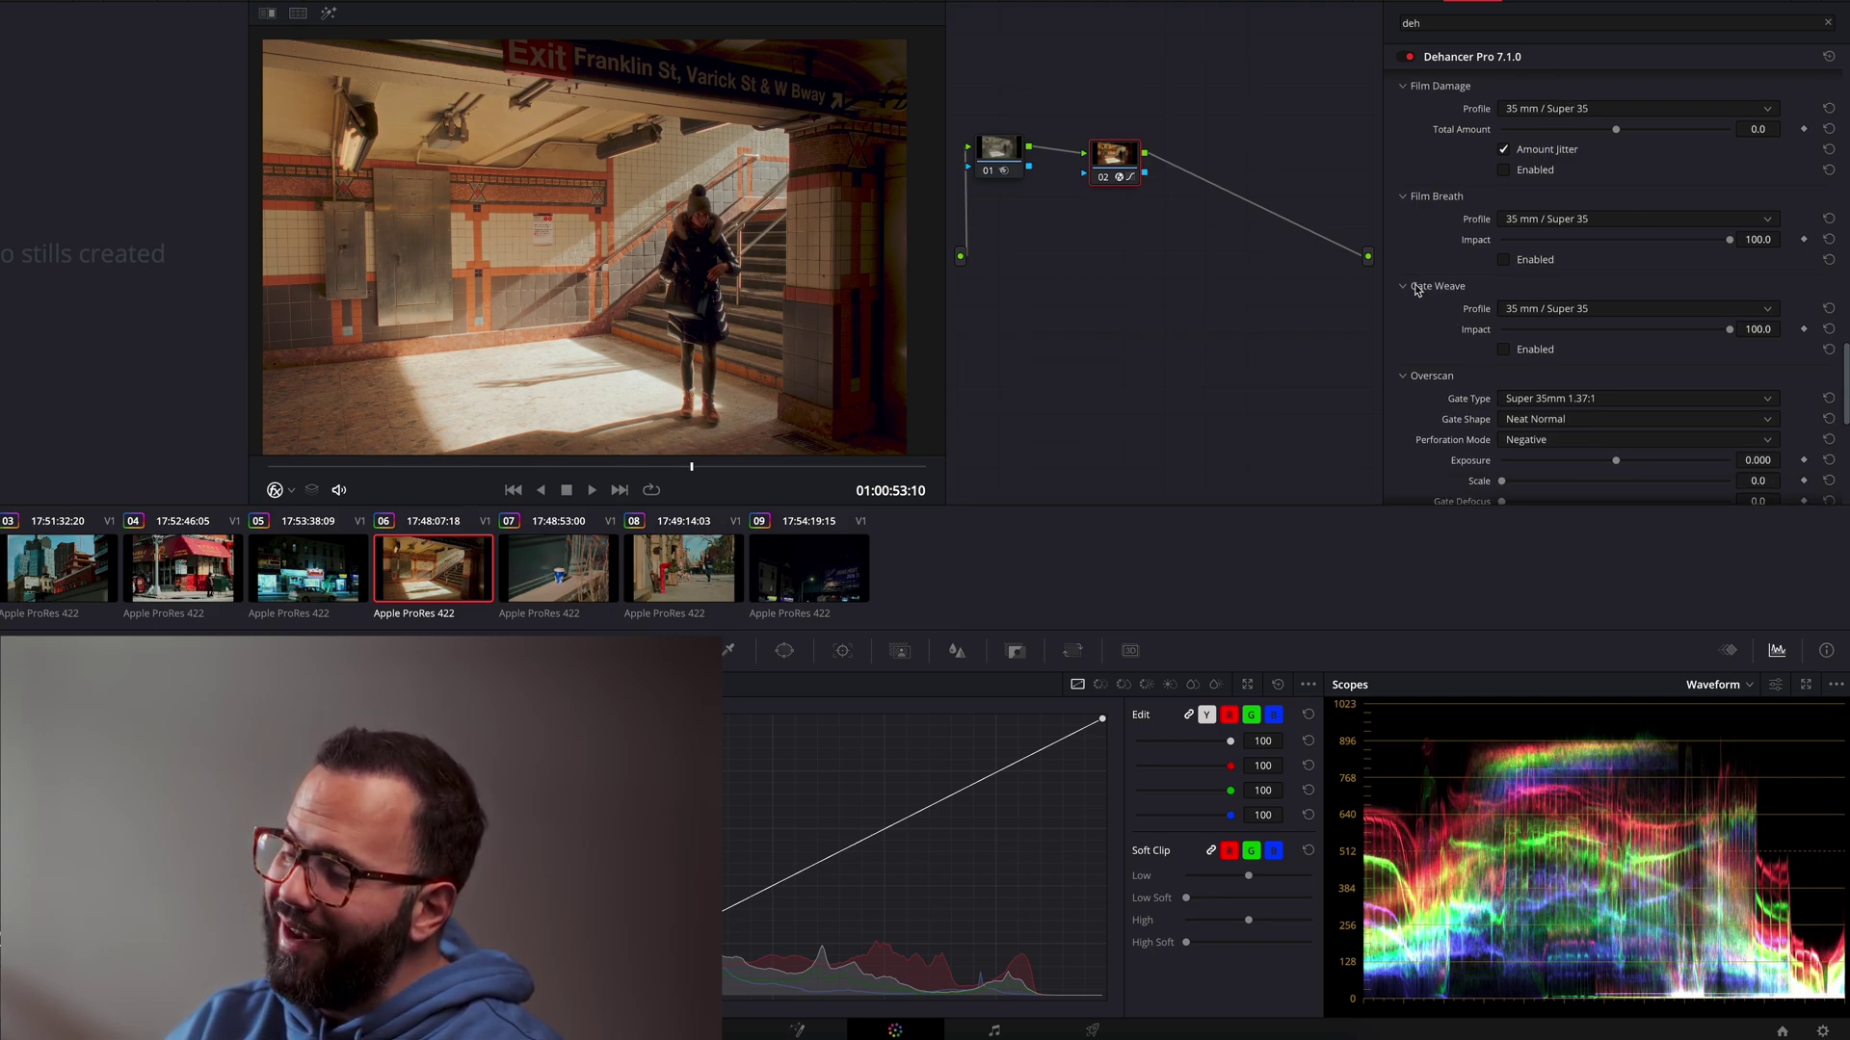
left_click_drag(1844, 405, 1842, 349)
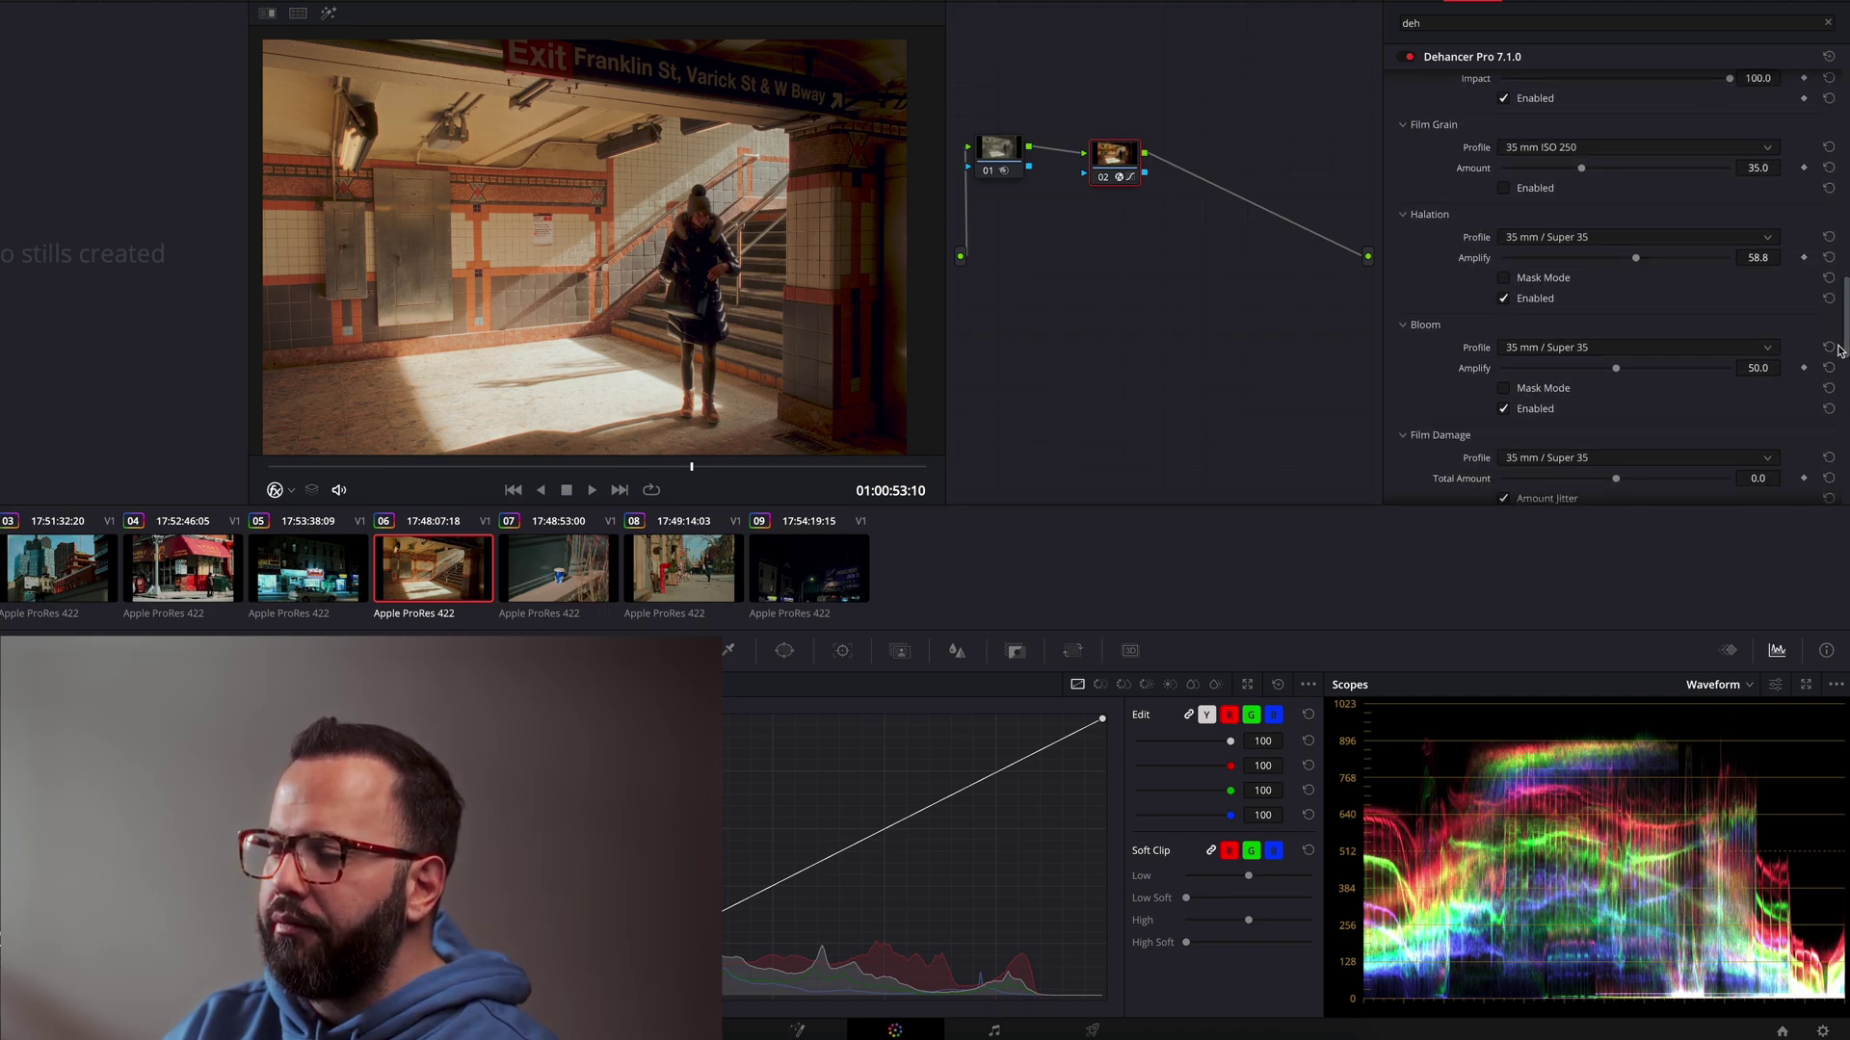
scroll(1838, 348, "down", 2)
scroll(1834, 366, "down", 2)
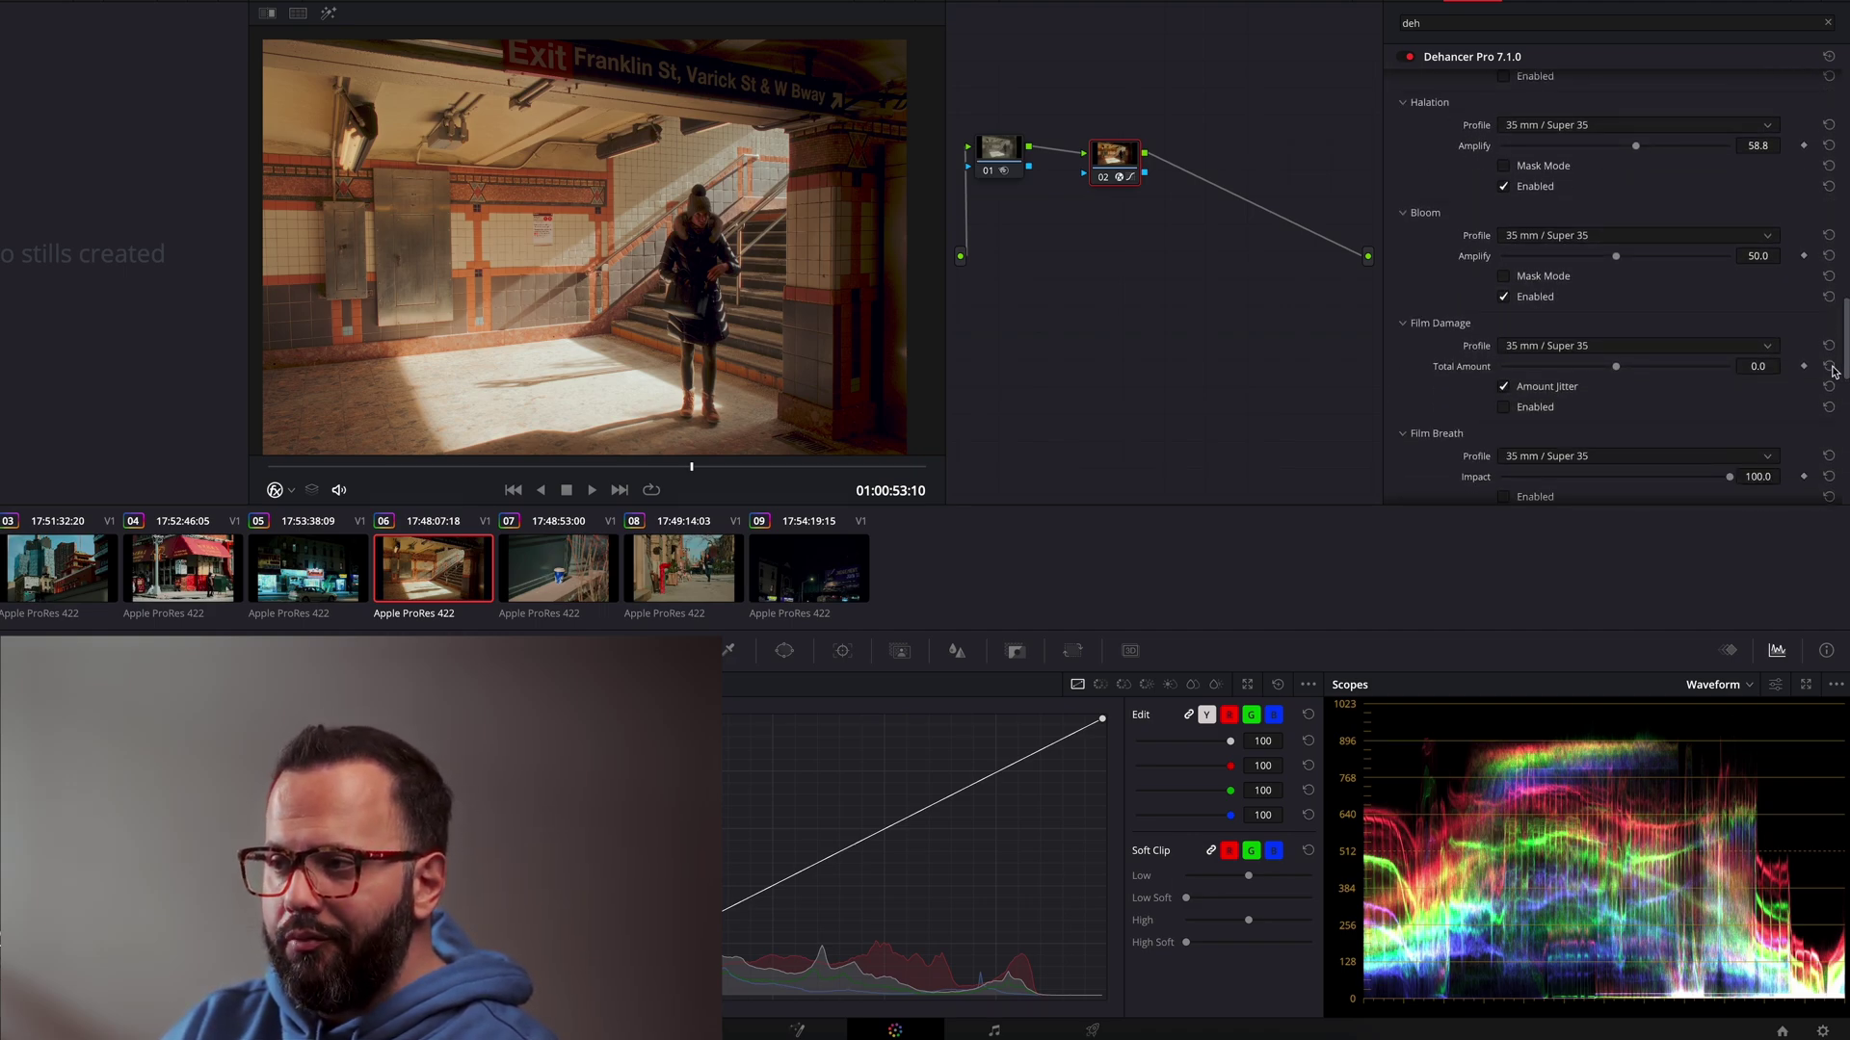
scroll(1833, 372, "down", 1)
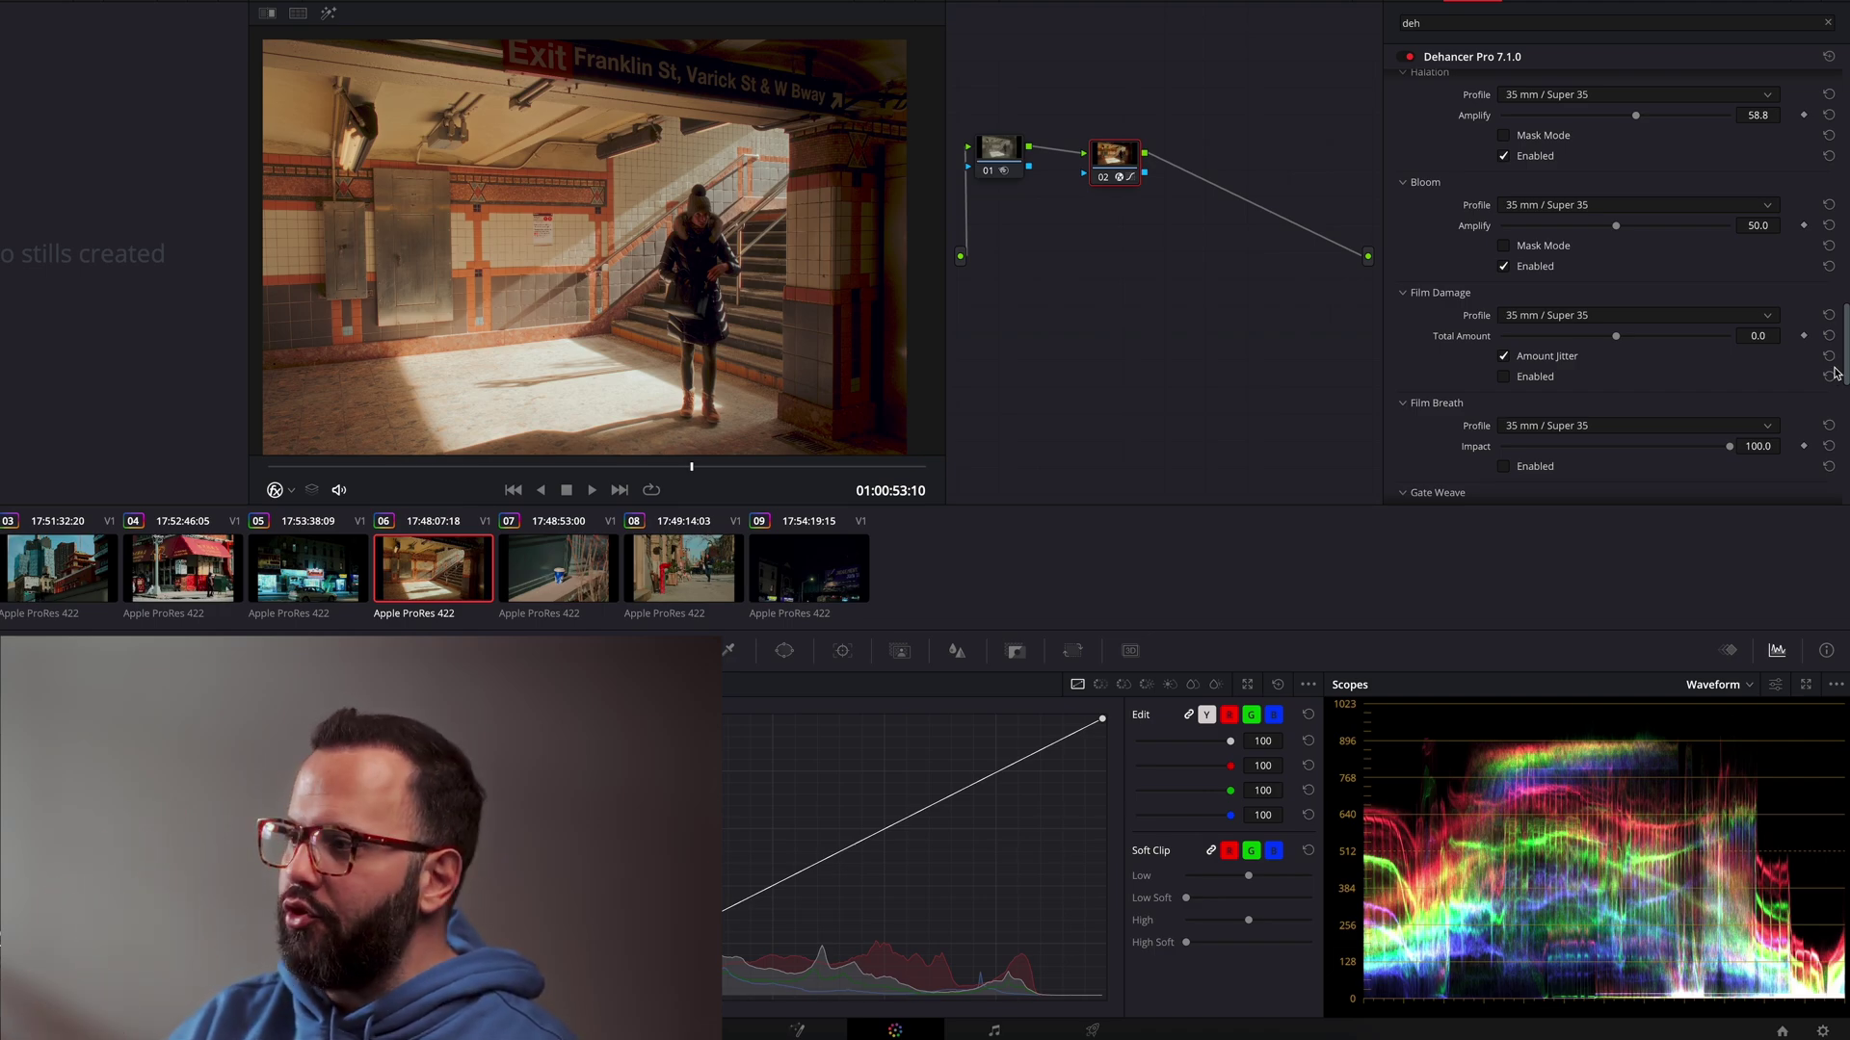
scroll(1840, 380, "down", 1)
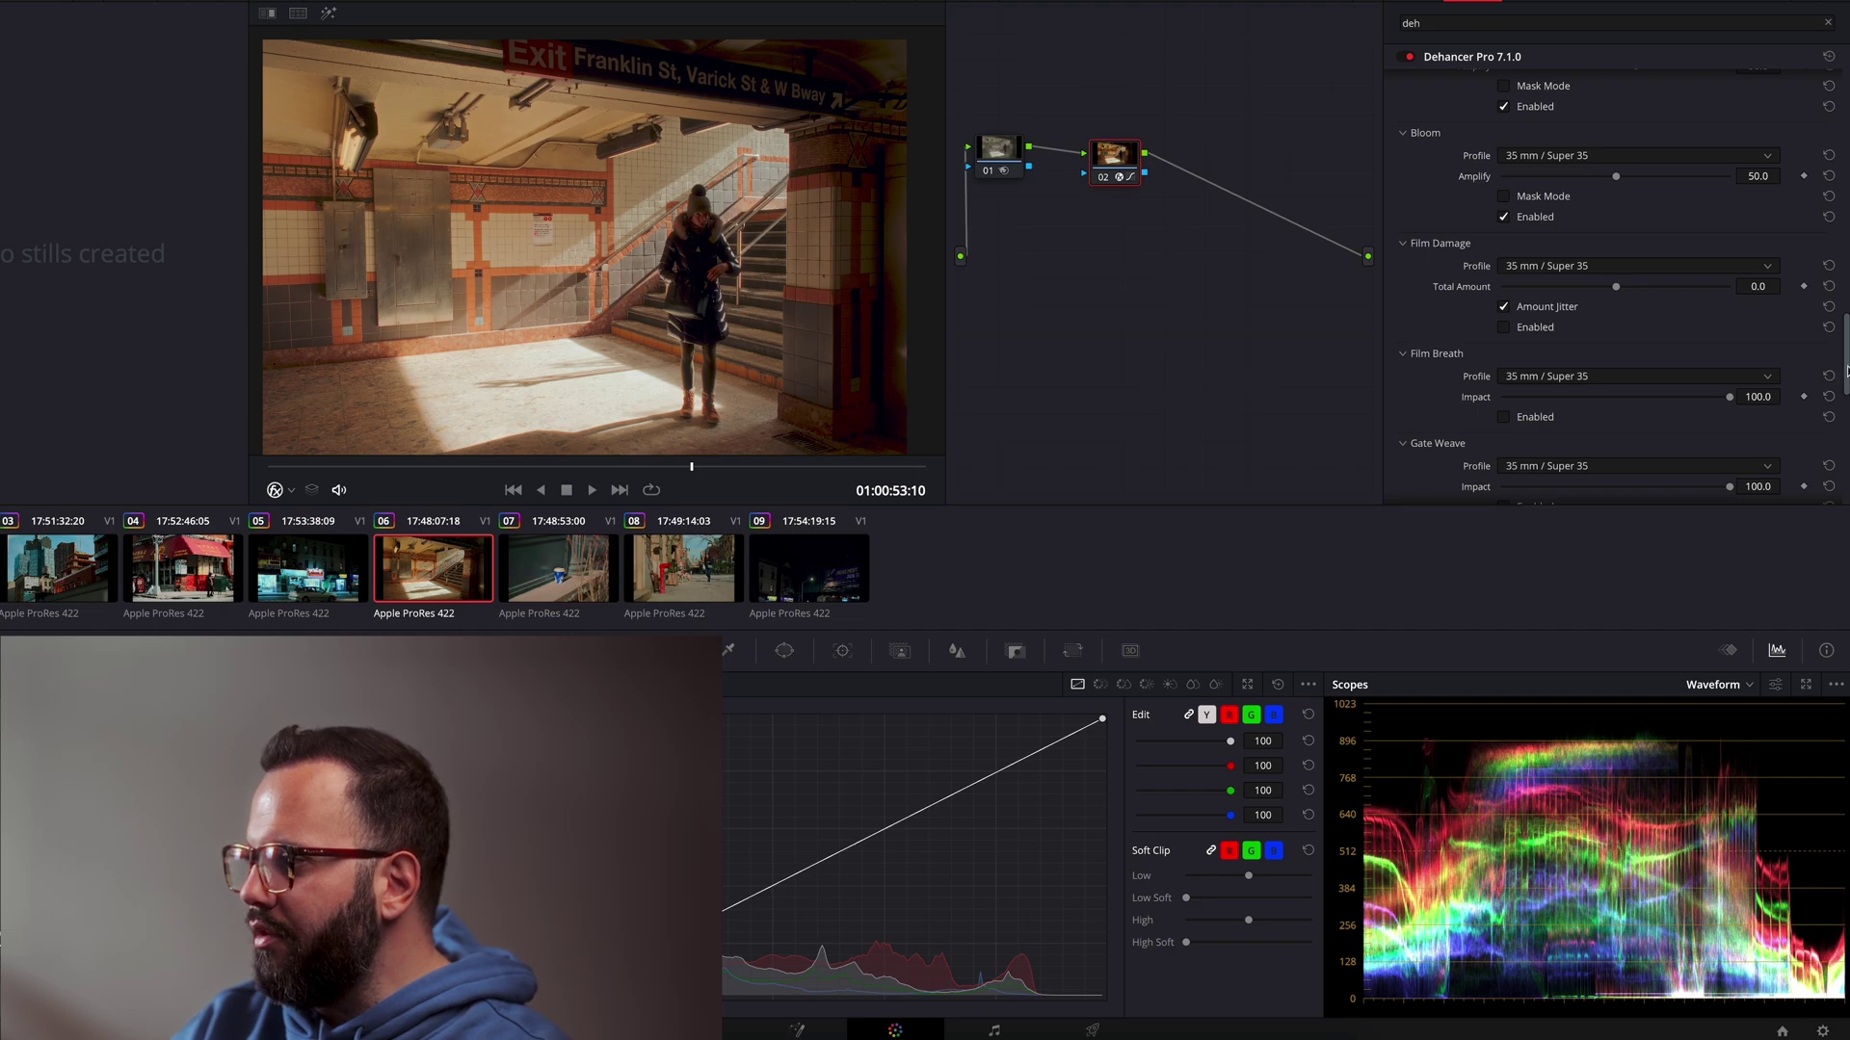
scroll(1590, 289, "down", 9)
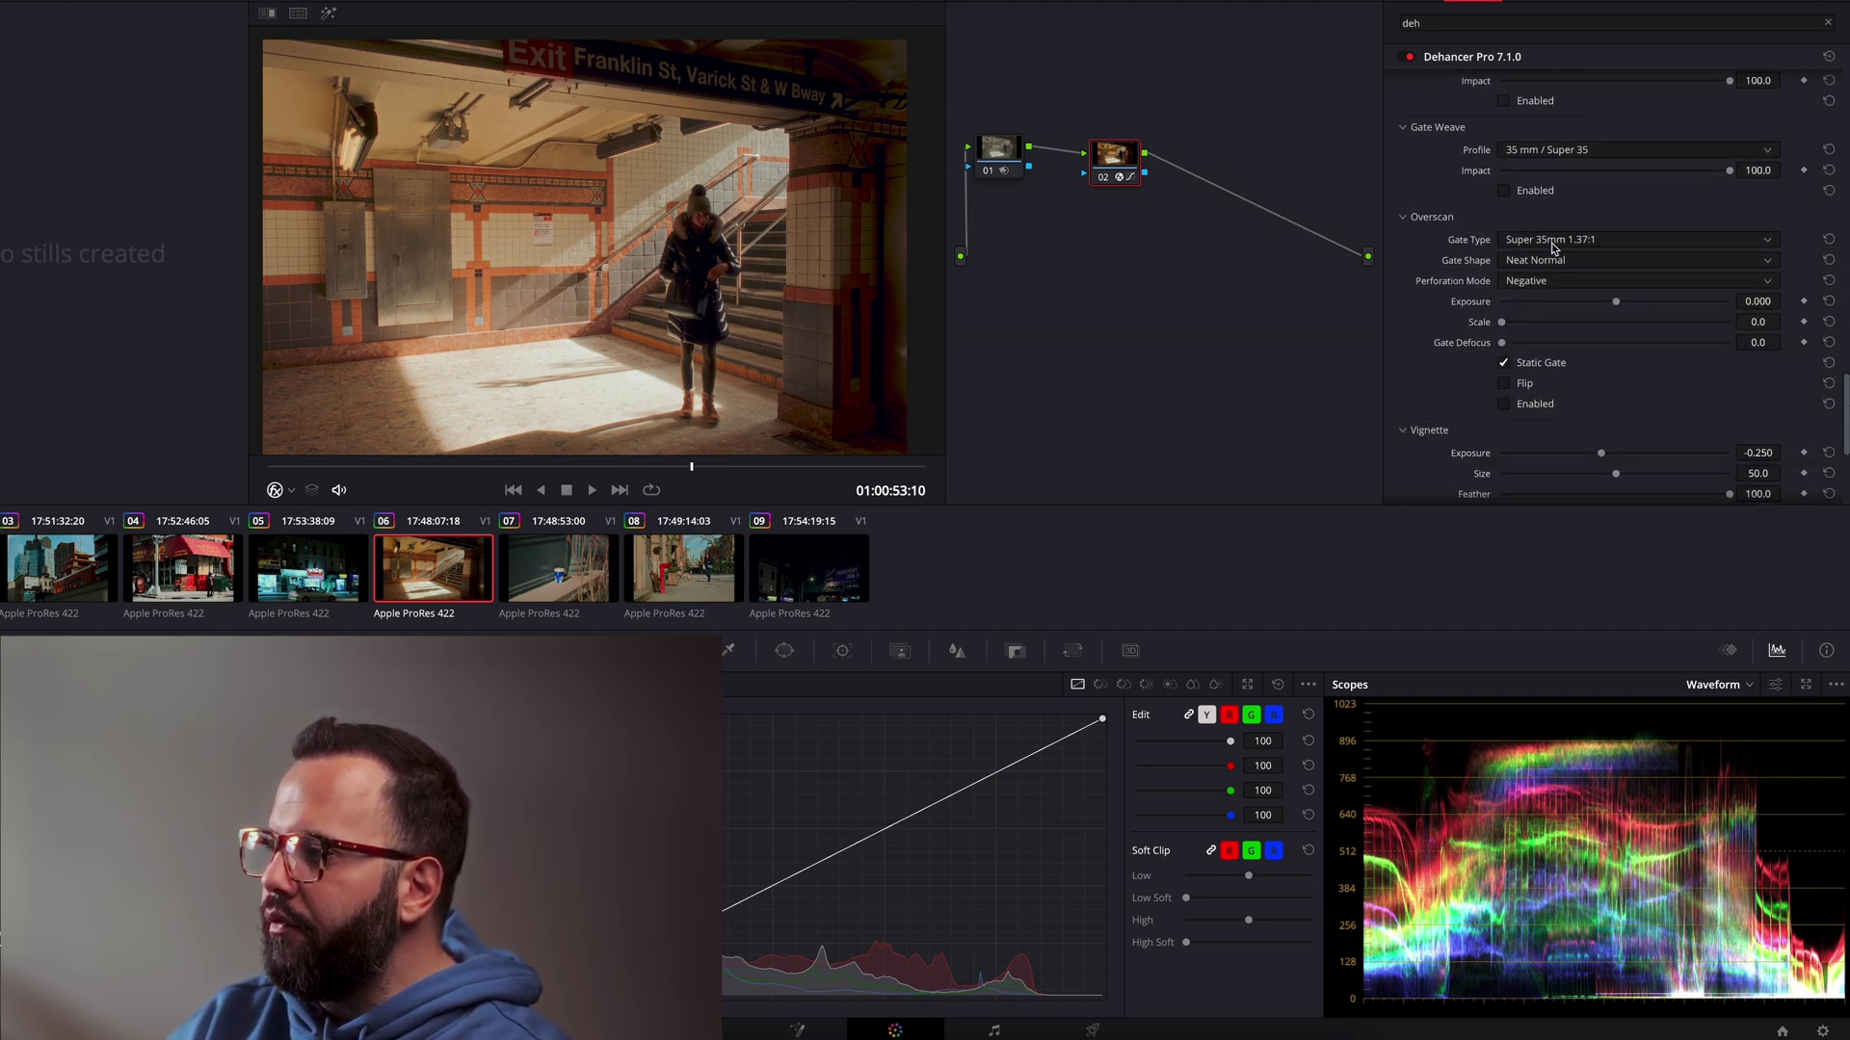
Step: Preview the Overscan film border on the subway clip, then disable it again
left_click(1504, 404)
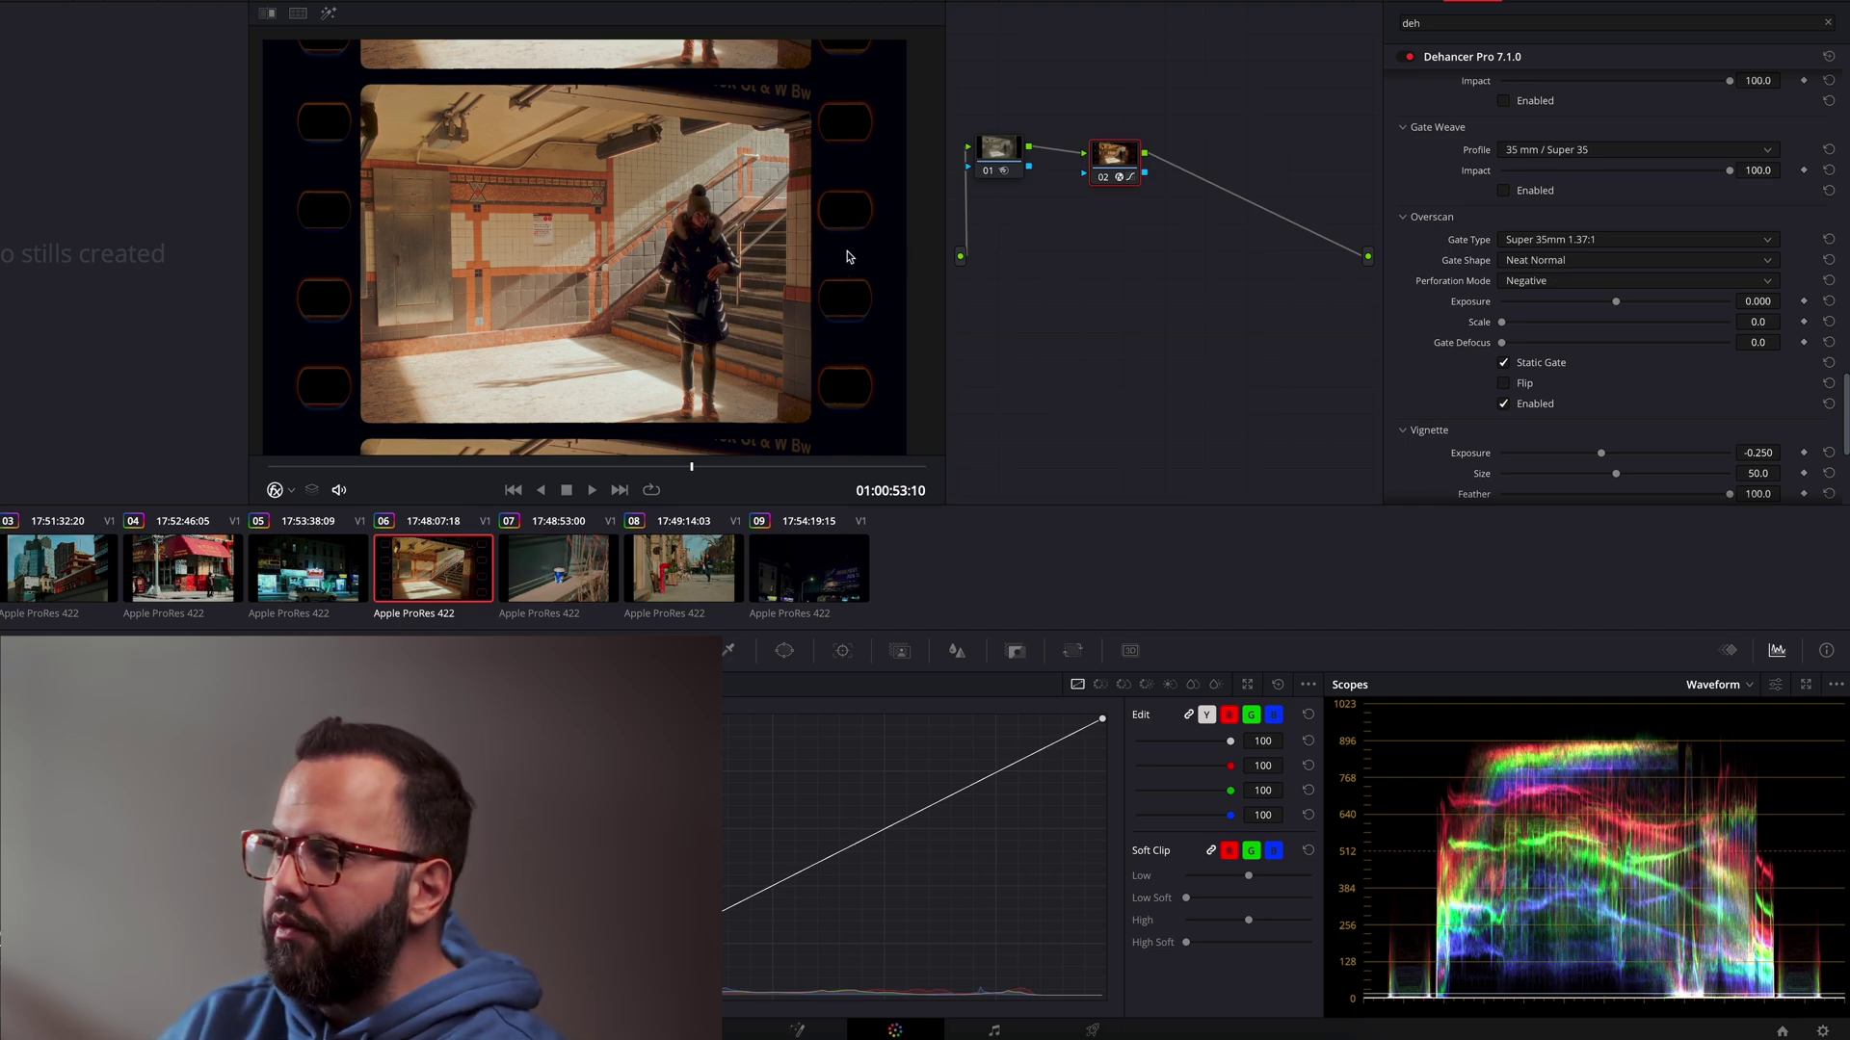
left_click(1503, 404)
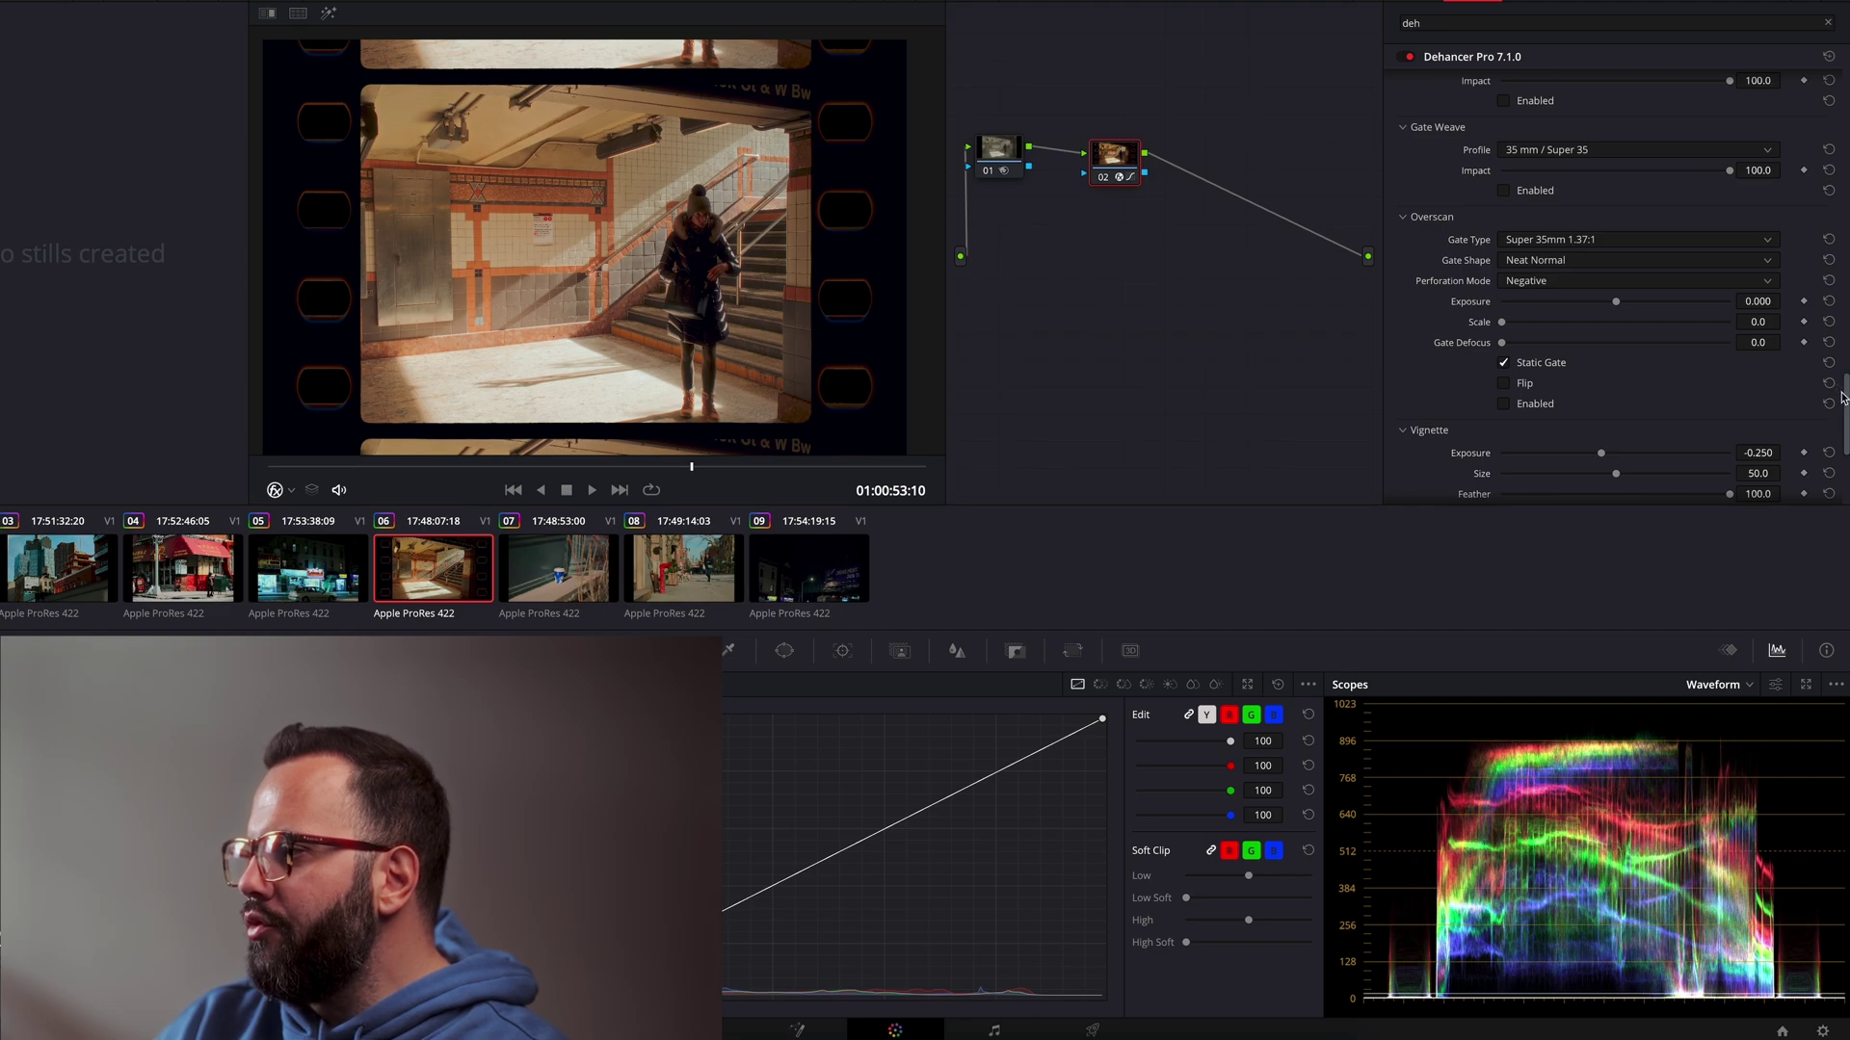
left_click_drag(1846, 411, 1844, 448)
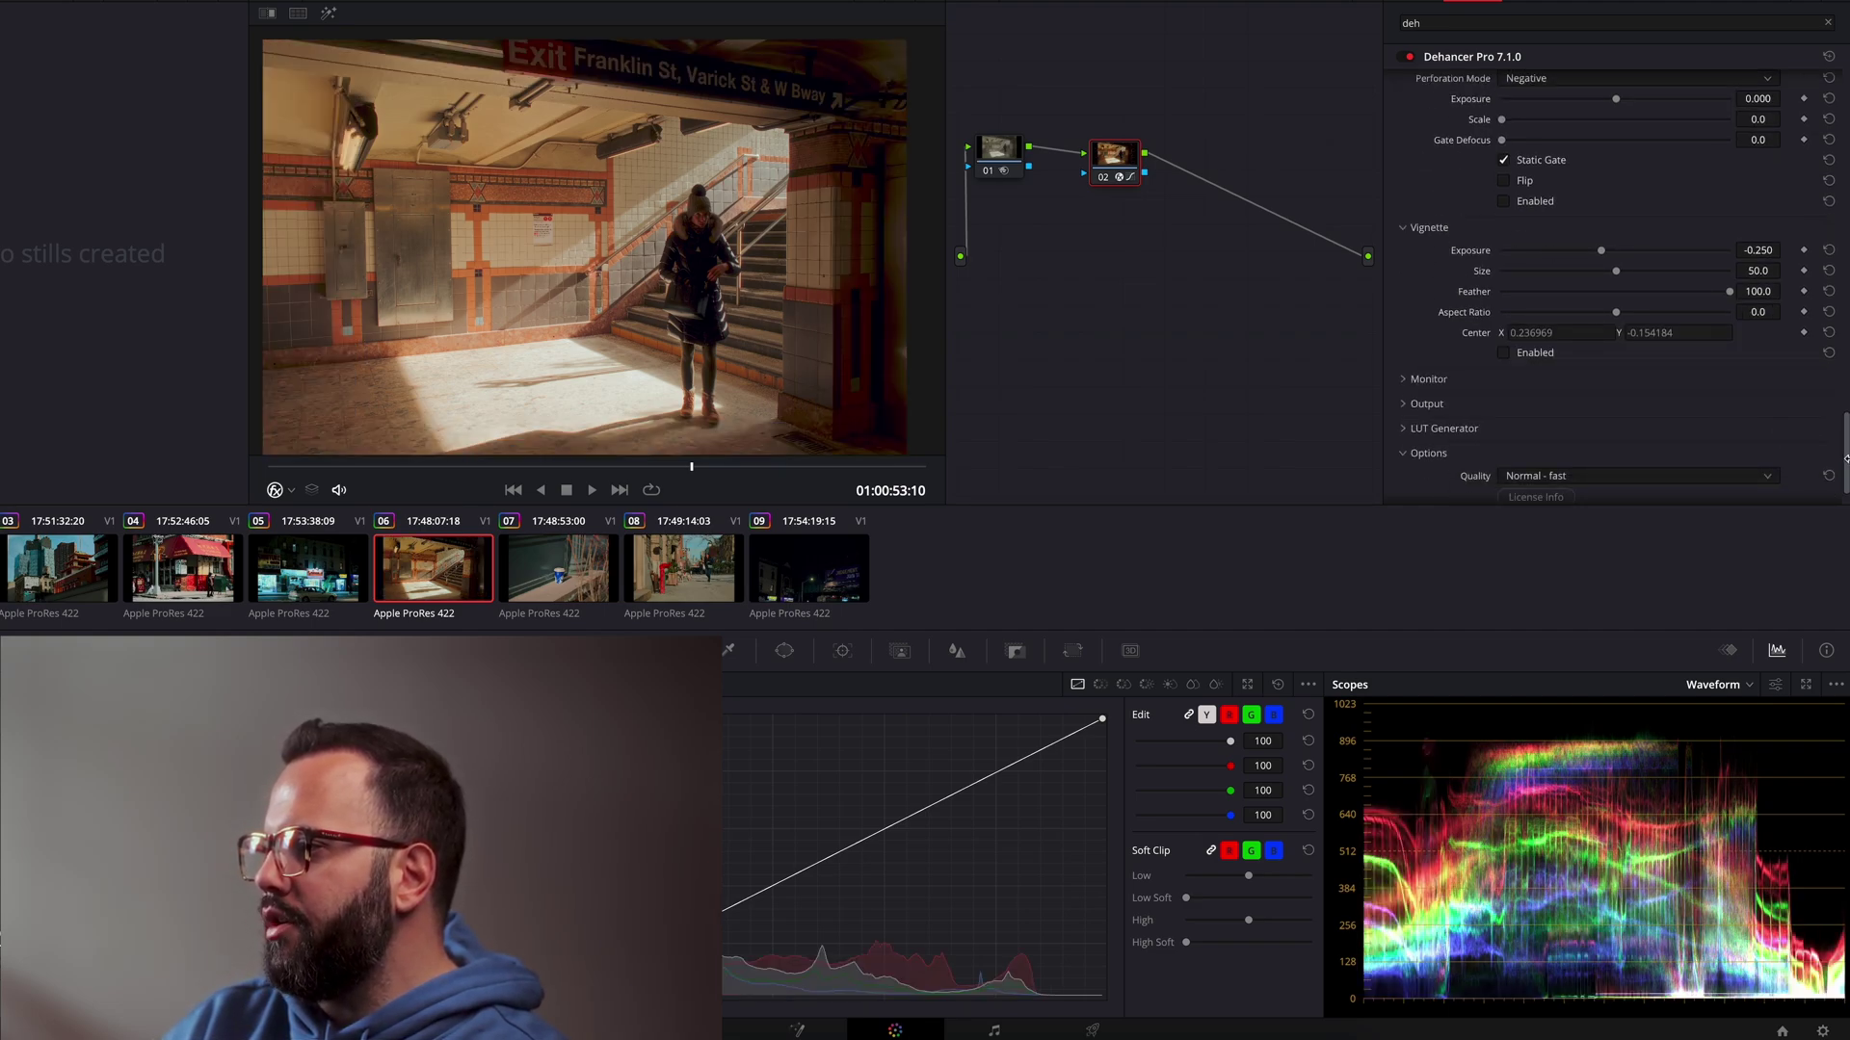
left_click_drag(1845, 463, 1846, 470)
Step: Expand and collapse the LUT Generator section, then expand the Options section
left_click(1514, 396)
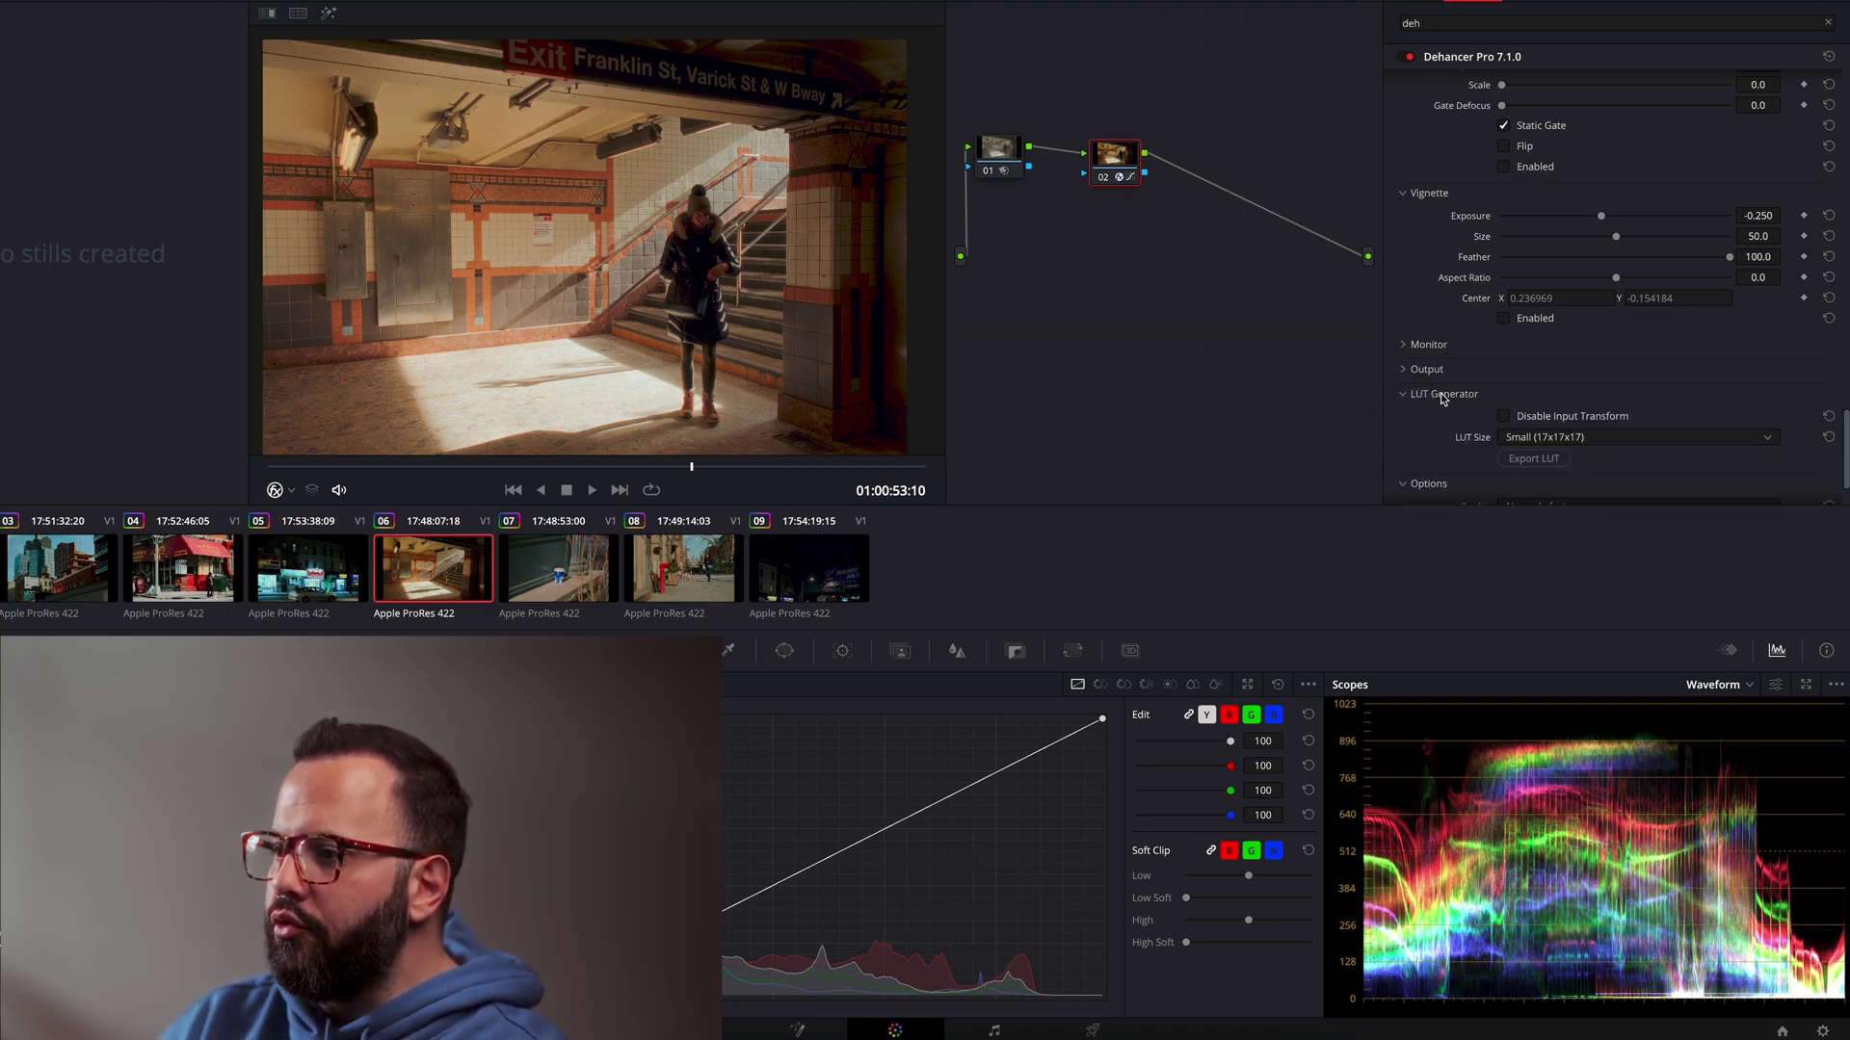
left_click(1418, 394)
left_click(1423, 418)
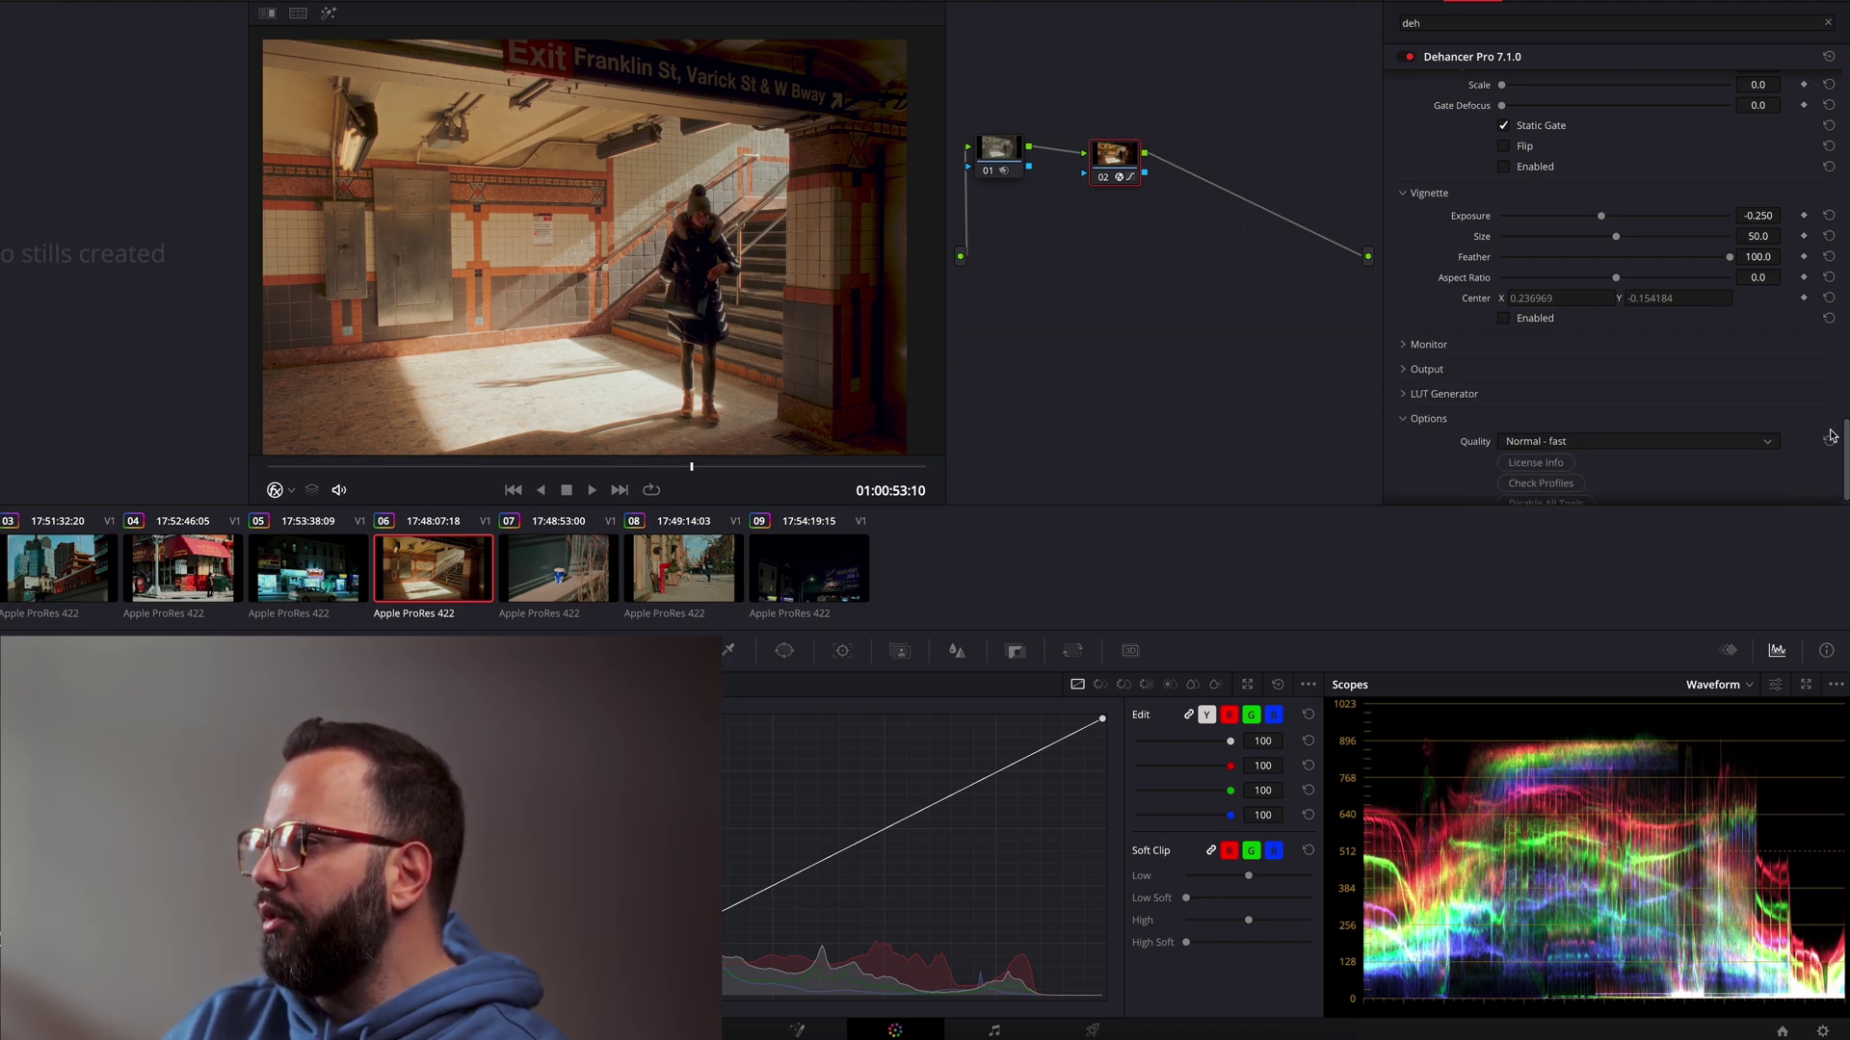
left_click_drag(1843, 461, 1844, 130)
scroll(1843, 469, "up", 3)
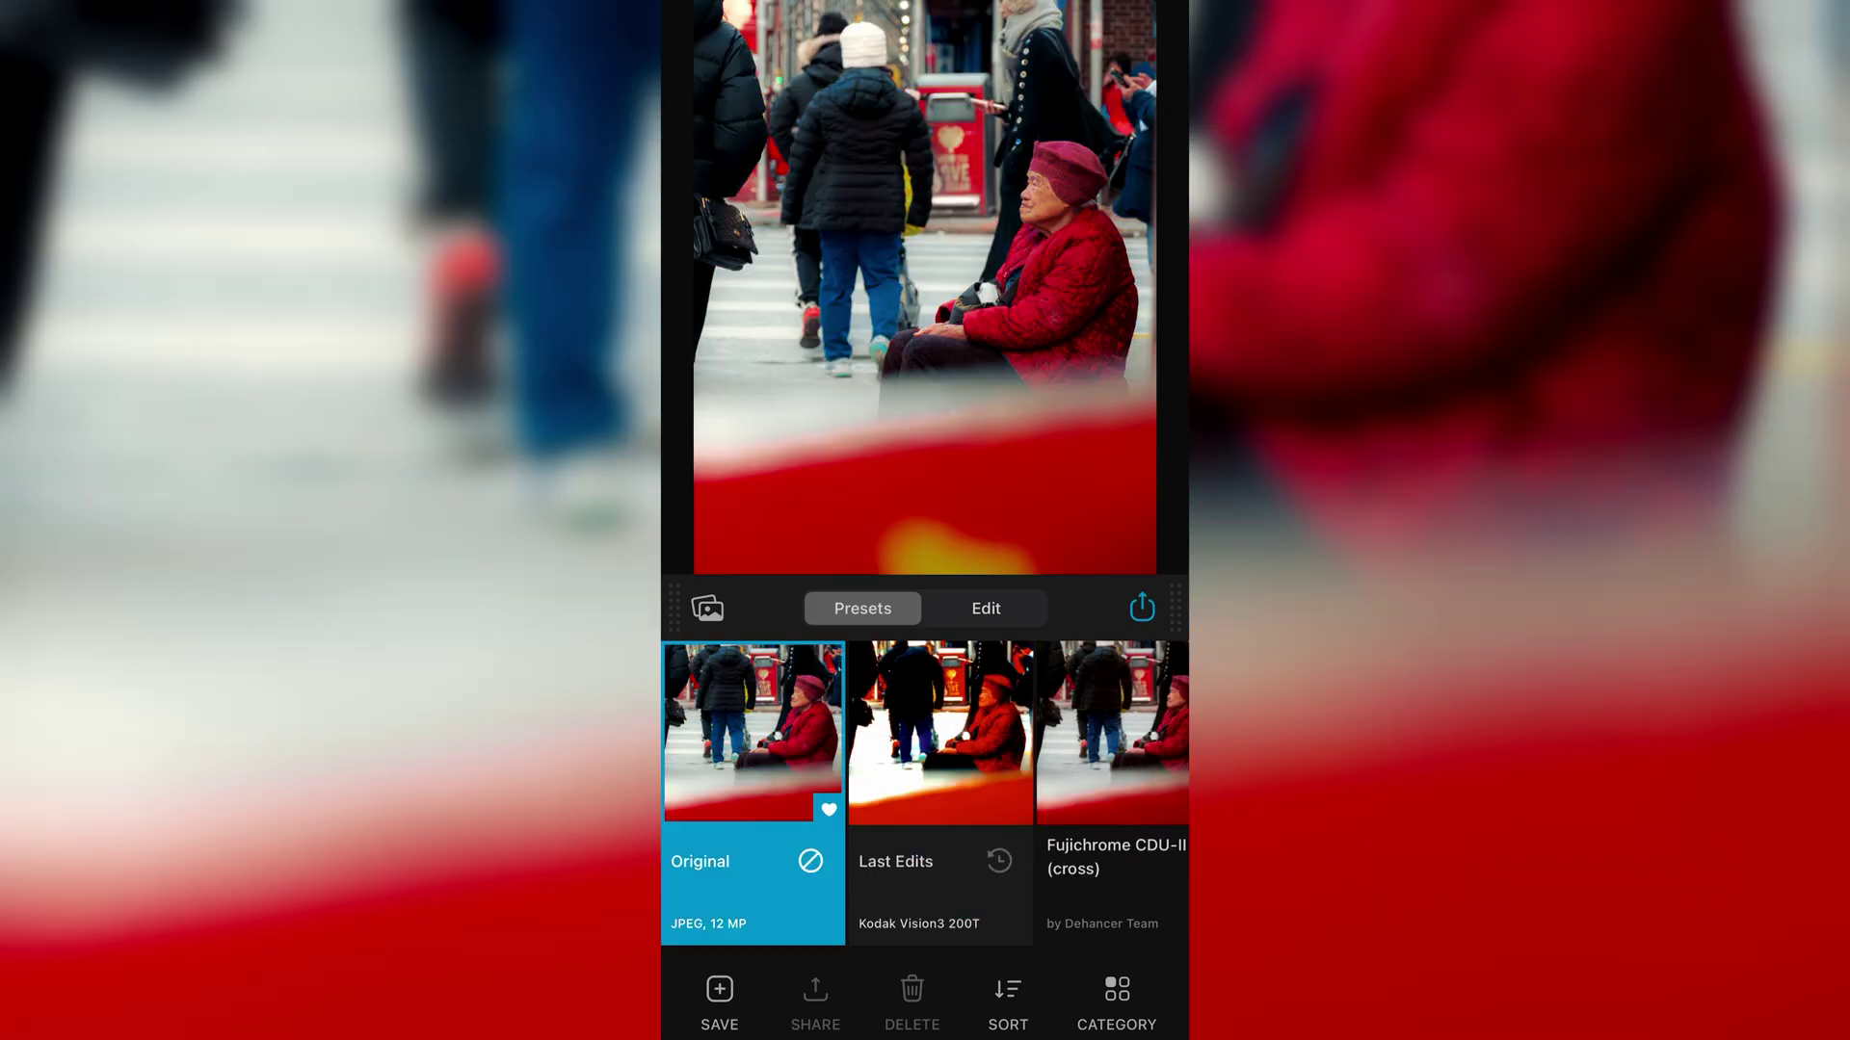
Step: Try the Fujichrome CDU-II, Agfa Scala 200x and Fujicolor Natura 1600 + 3513 presets on the photo
scroll(925, 793, "right", 3)
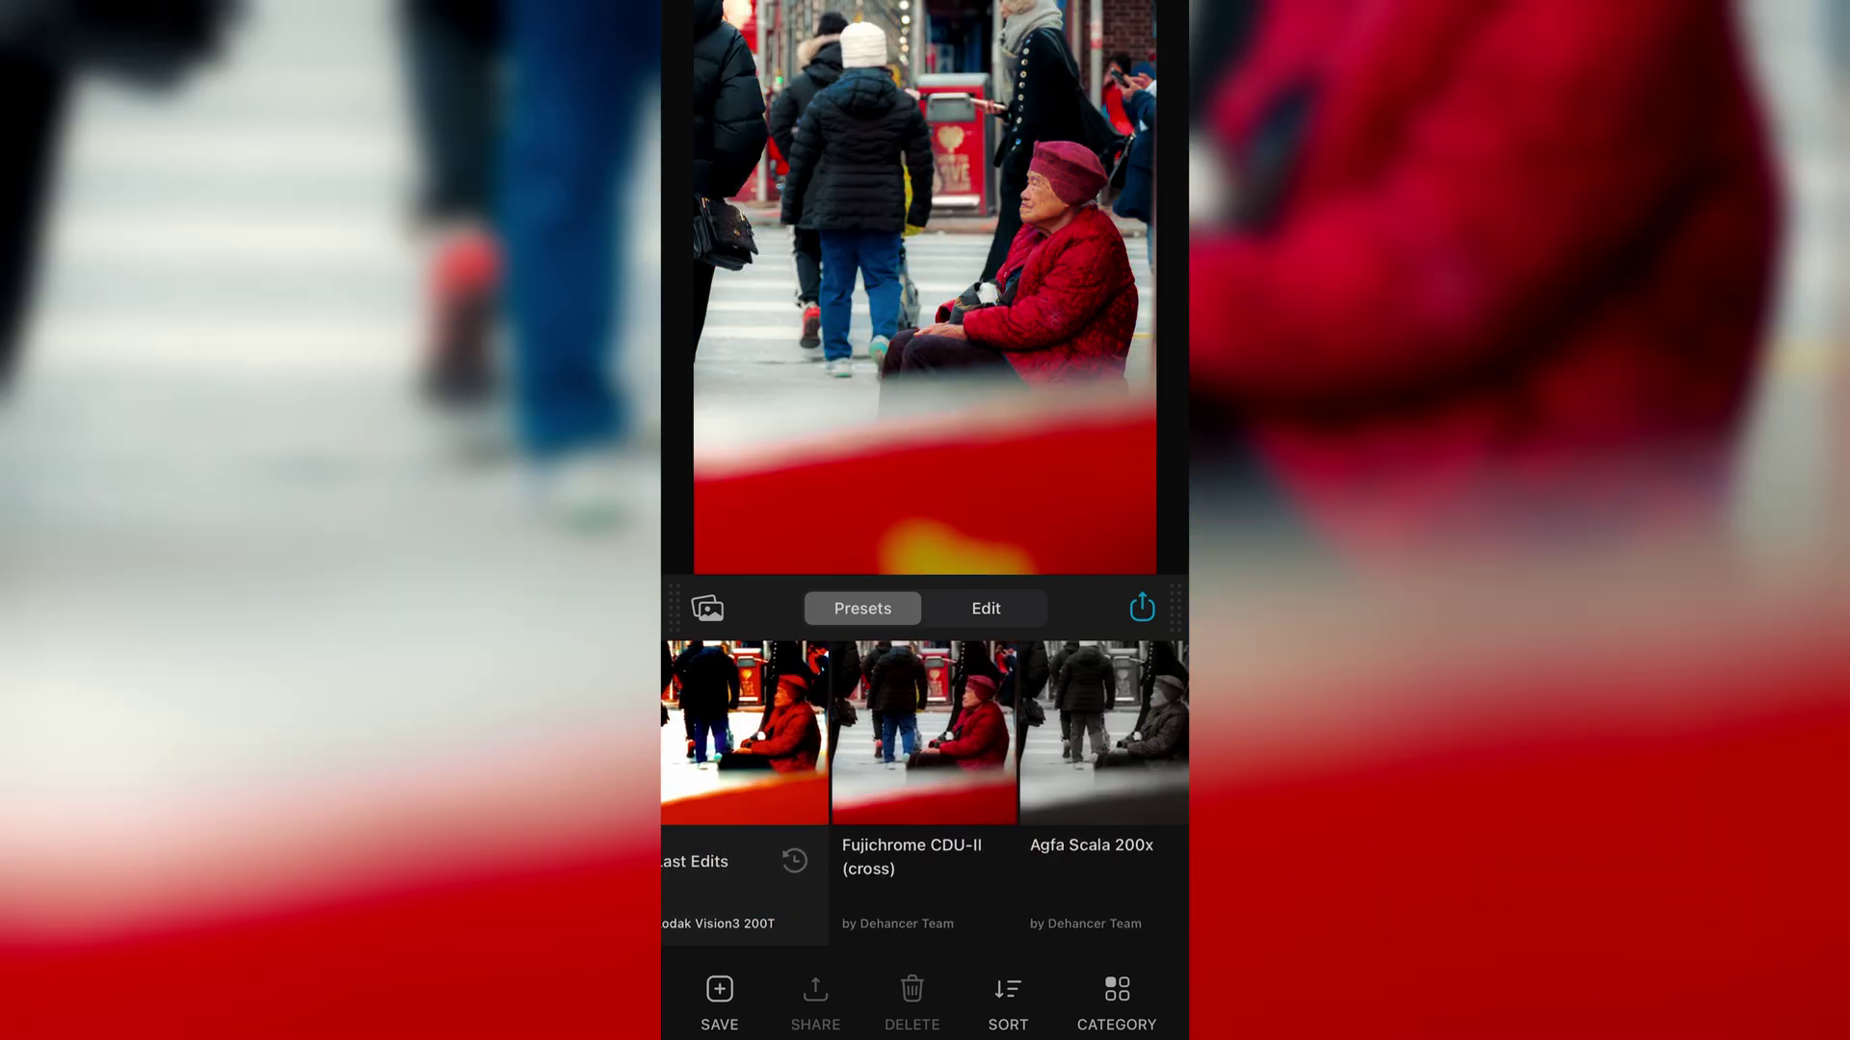
left_click(882, 770)
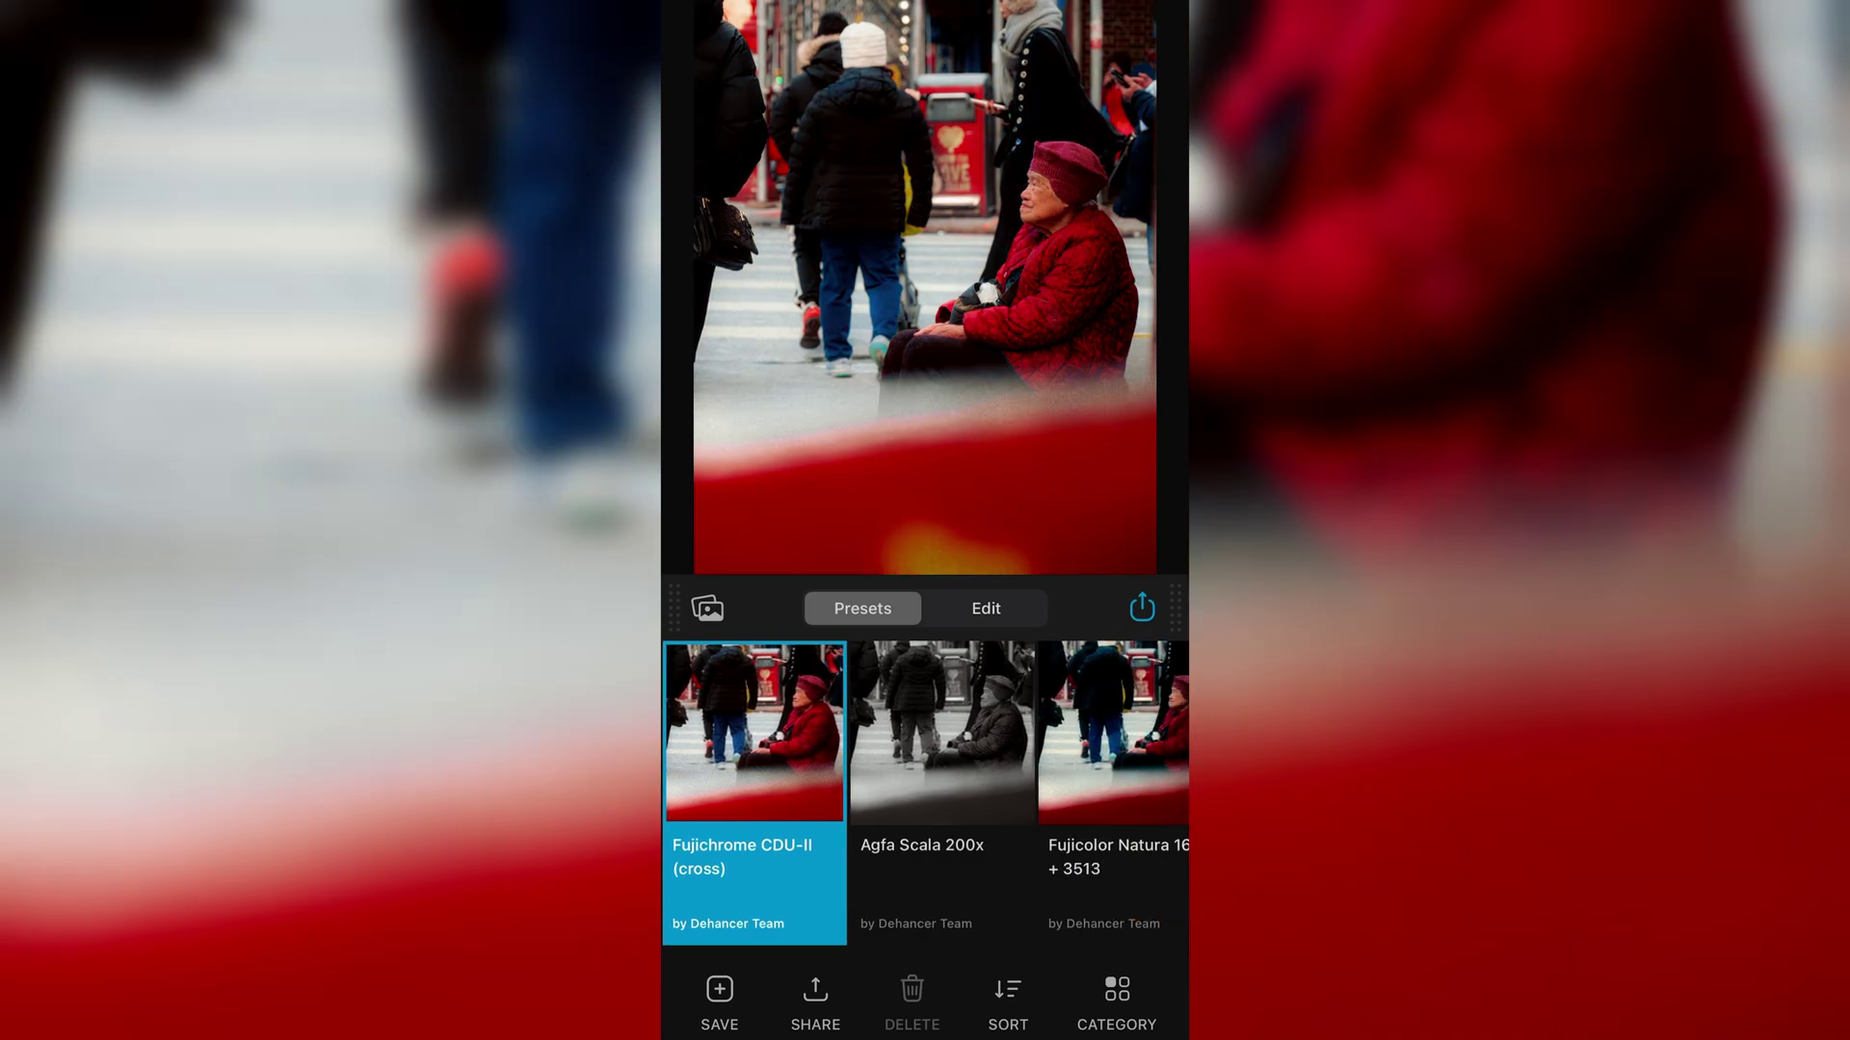
left_click(942, 770)
left_click(941, 771)
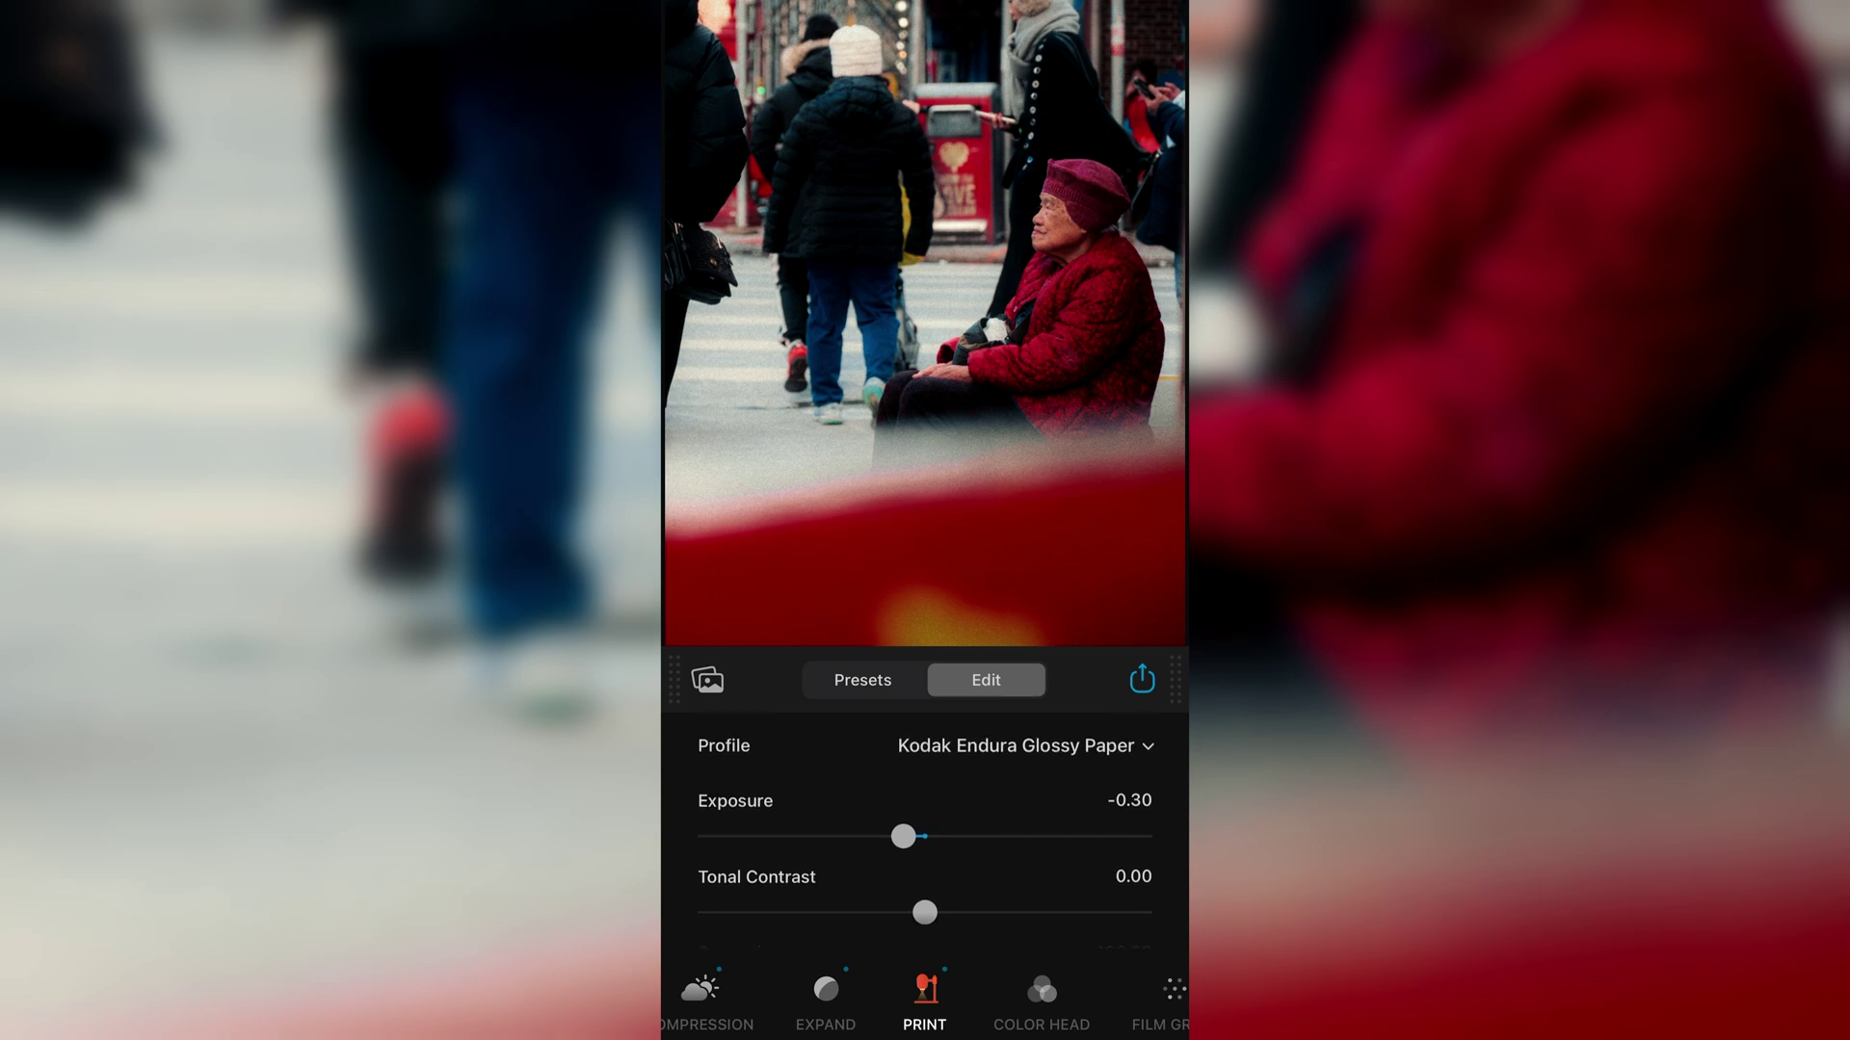
scroll(925, 829, "down", 2)
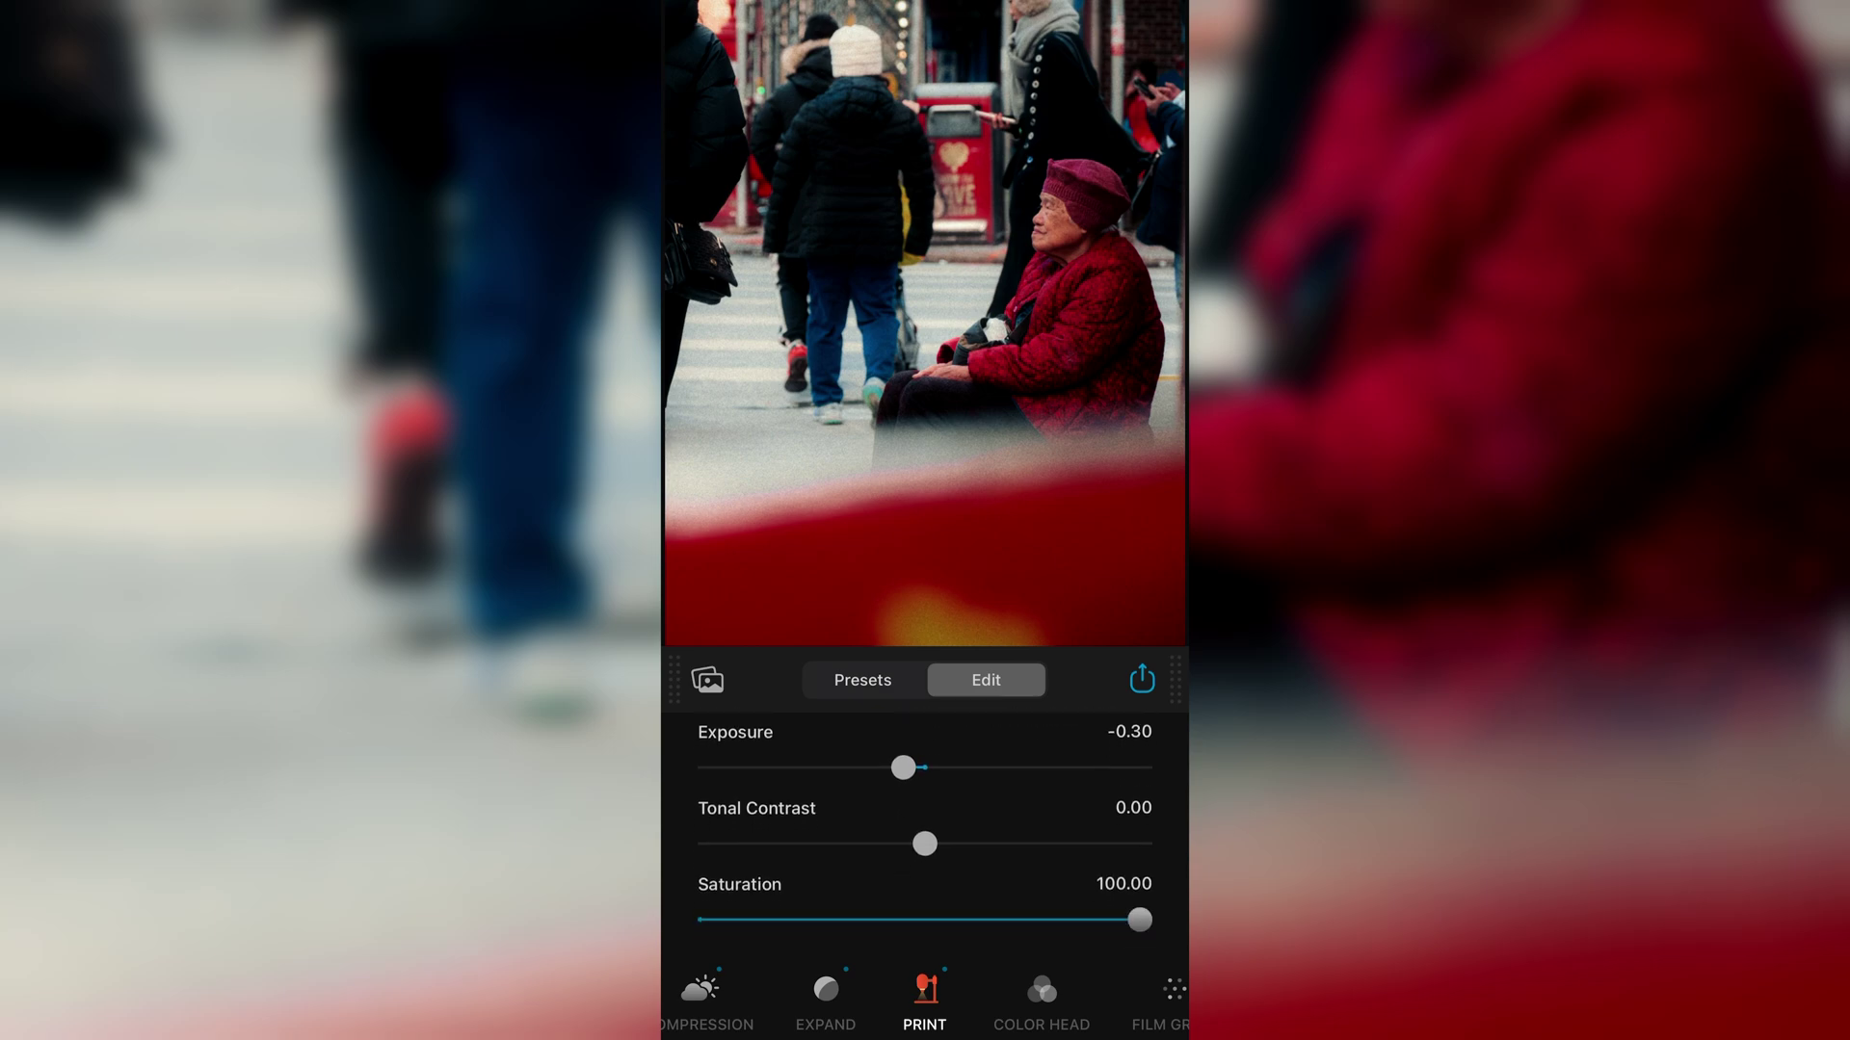
scroll(925, 828, "down", 2)
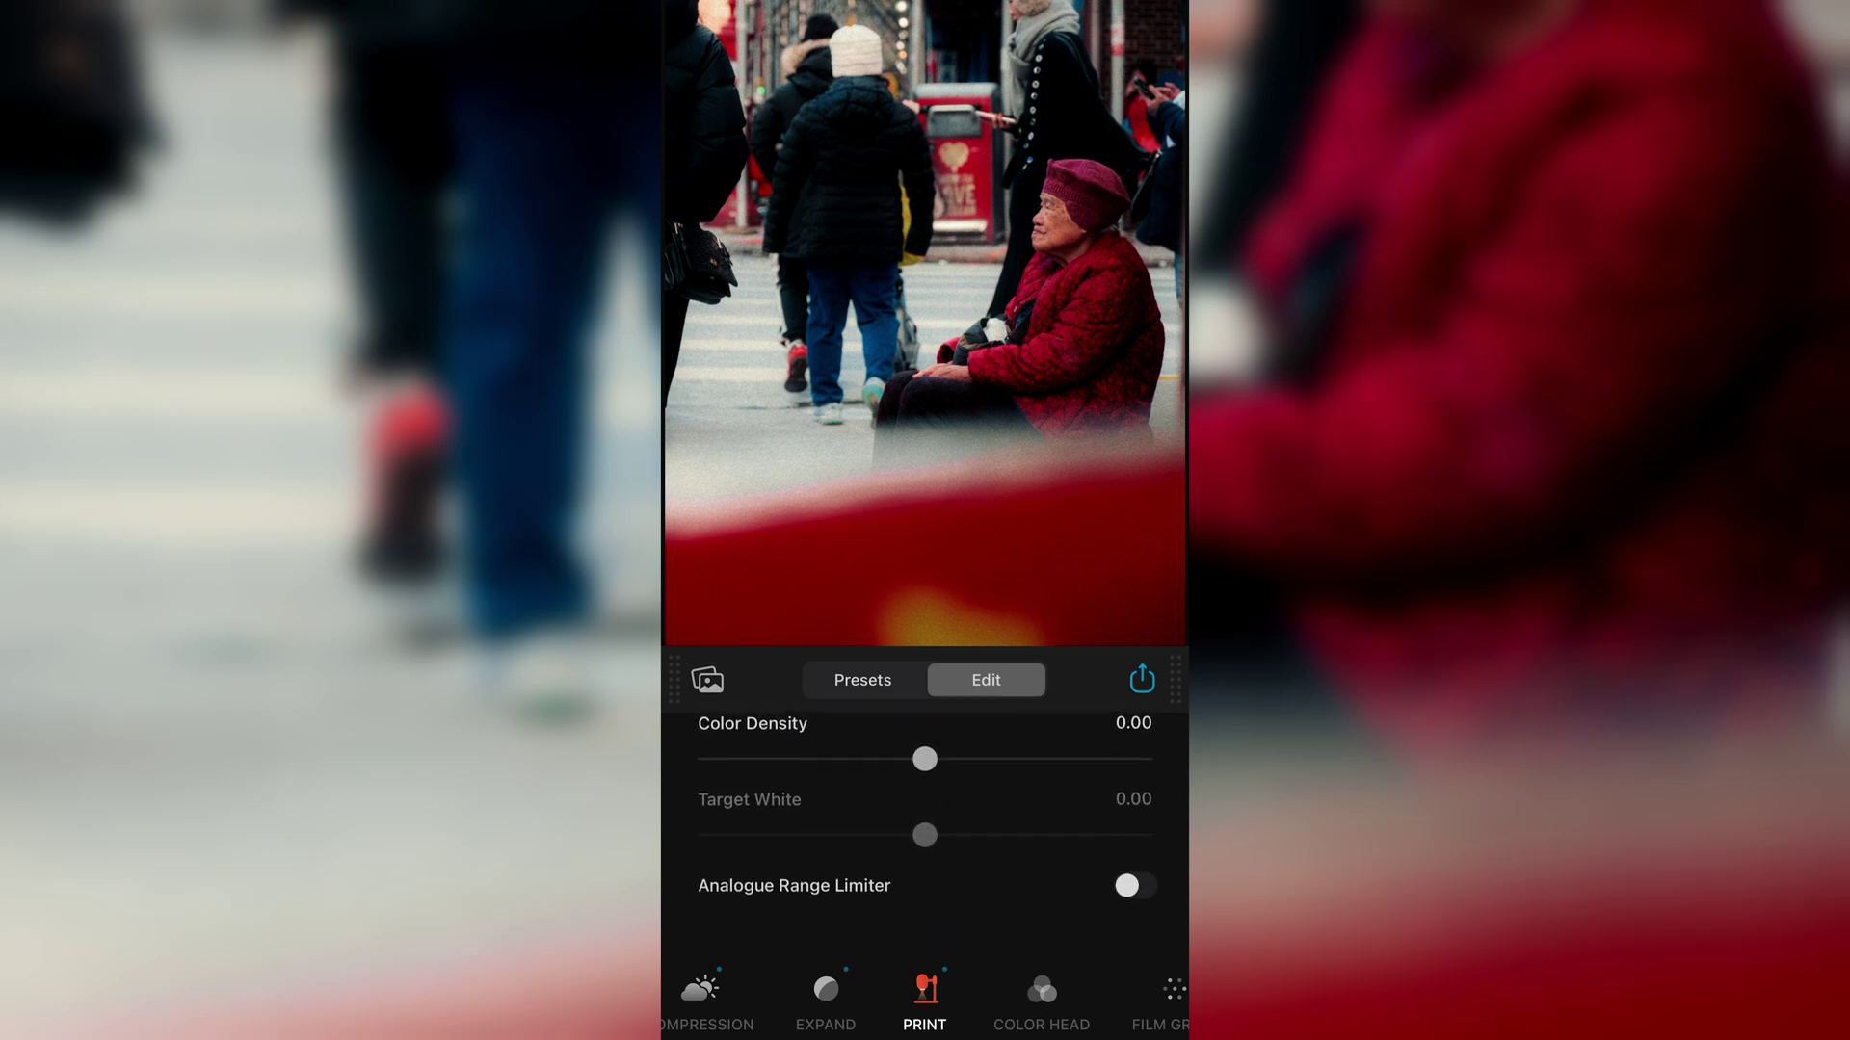
scroll(925, 828, "up", 4)
scroll(925, 828, "down", 3)
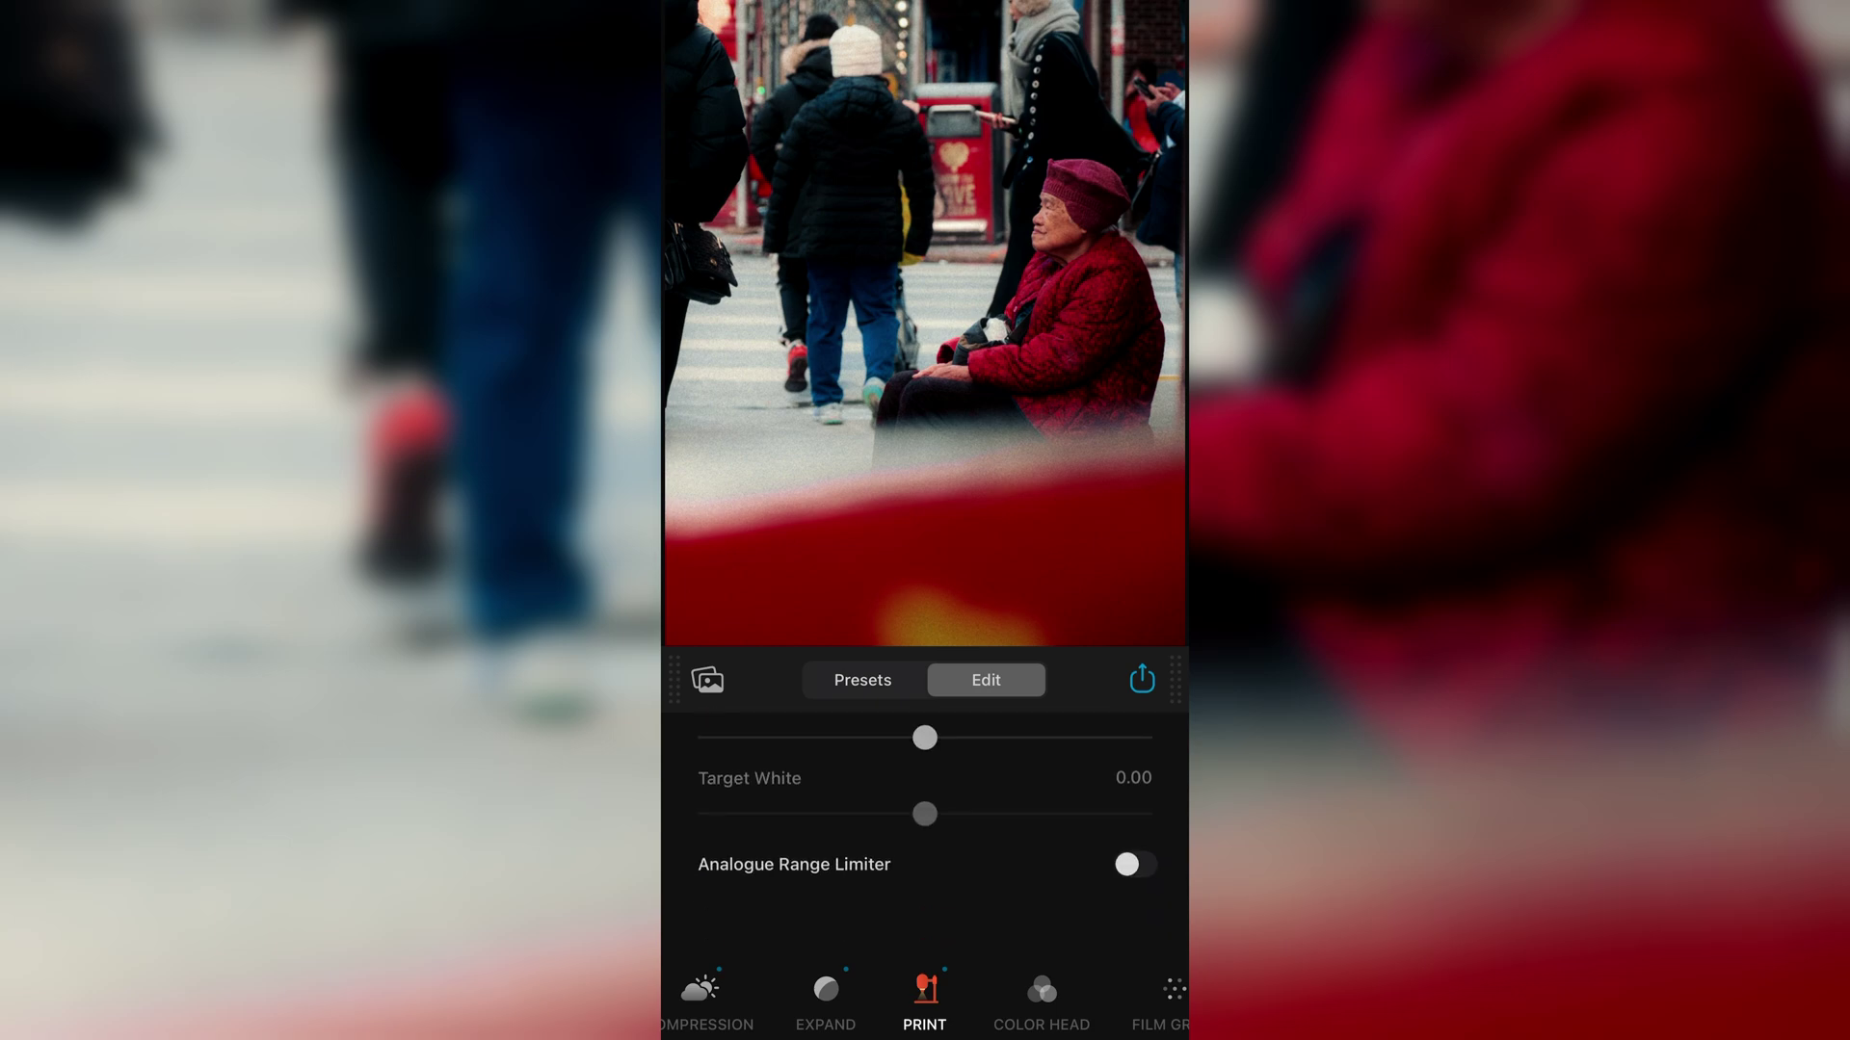
scroll(925, 1002, "left", 3)
scroll(925, 1002, "left", 2)
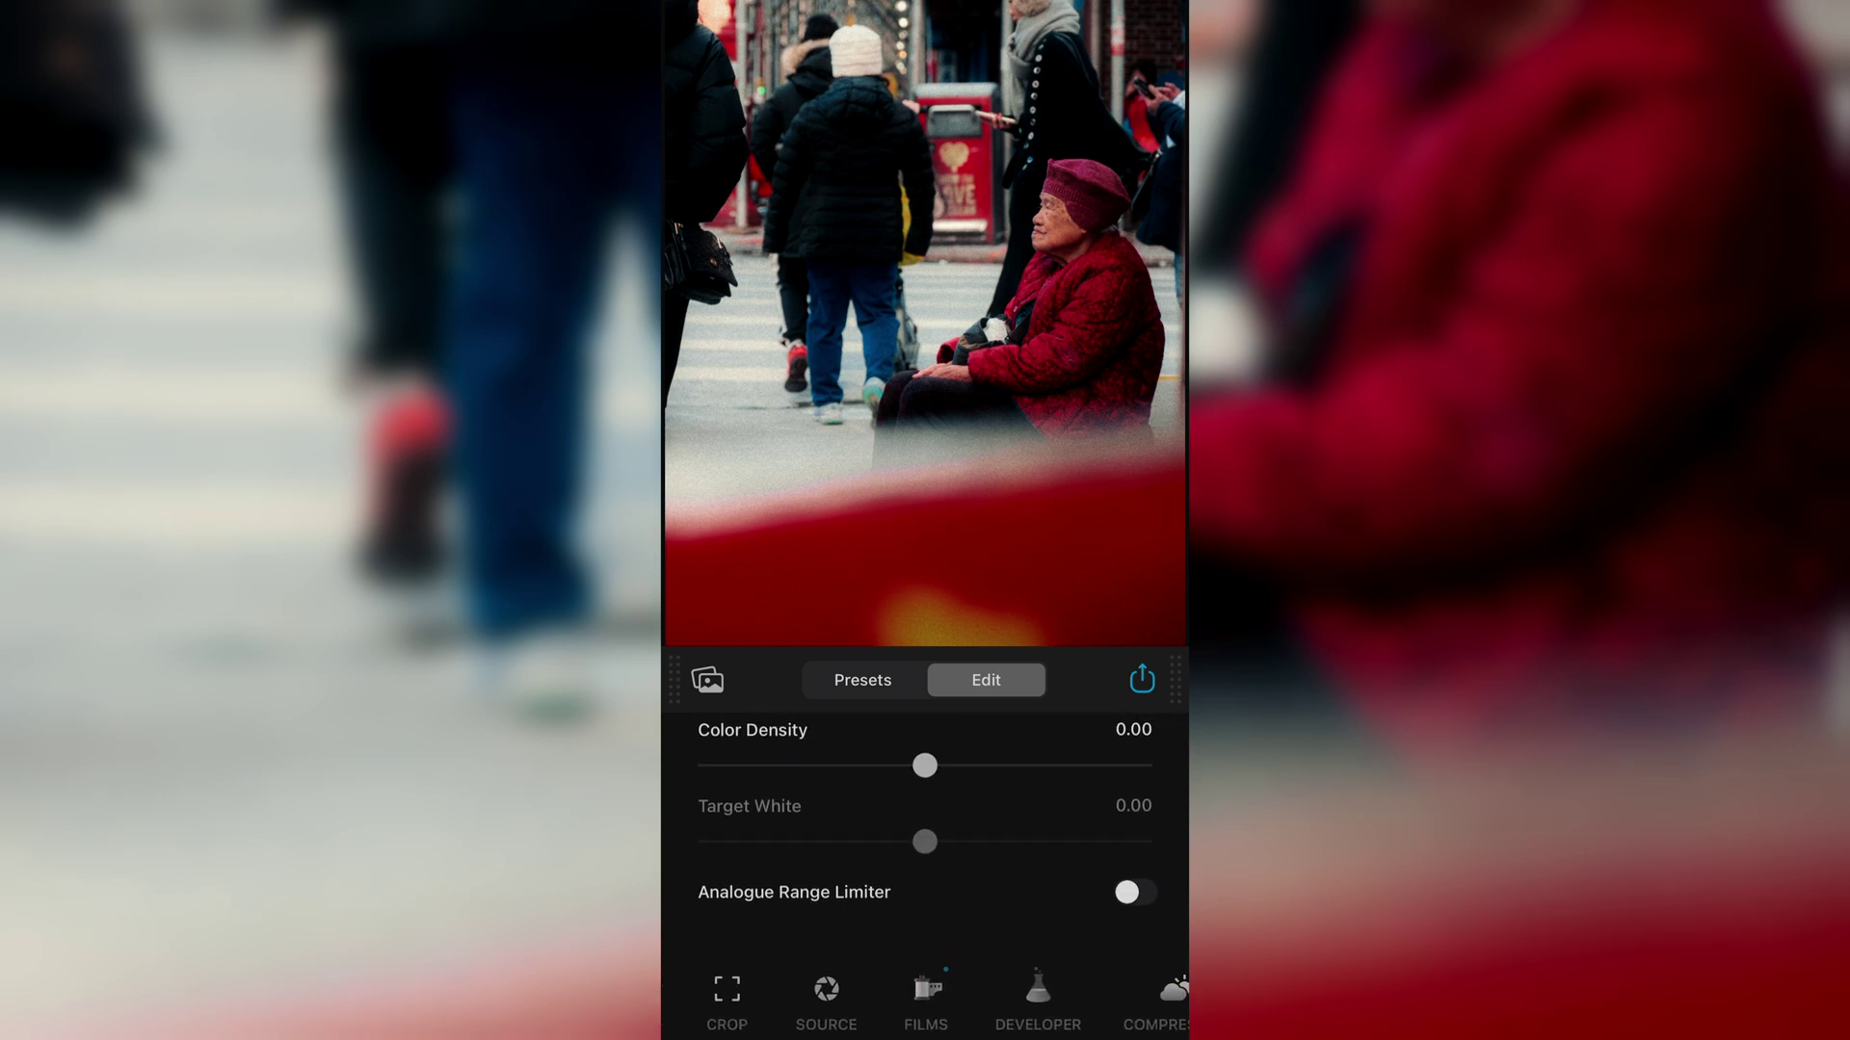
Step: Browse the Crop and Source adjustments for the street photo
left_click(726, 997)
left_click(826, 997)
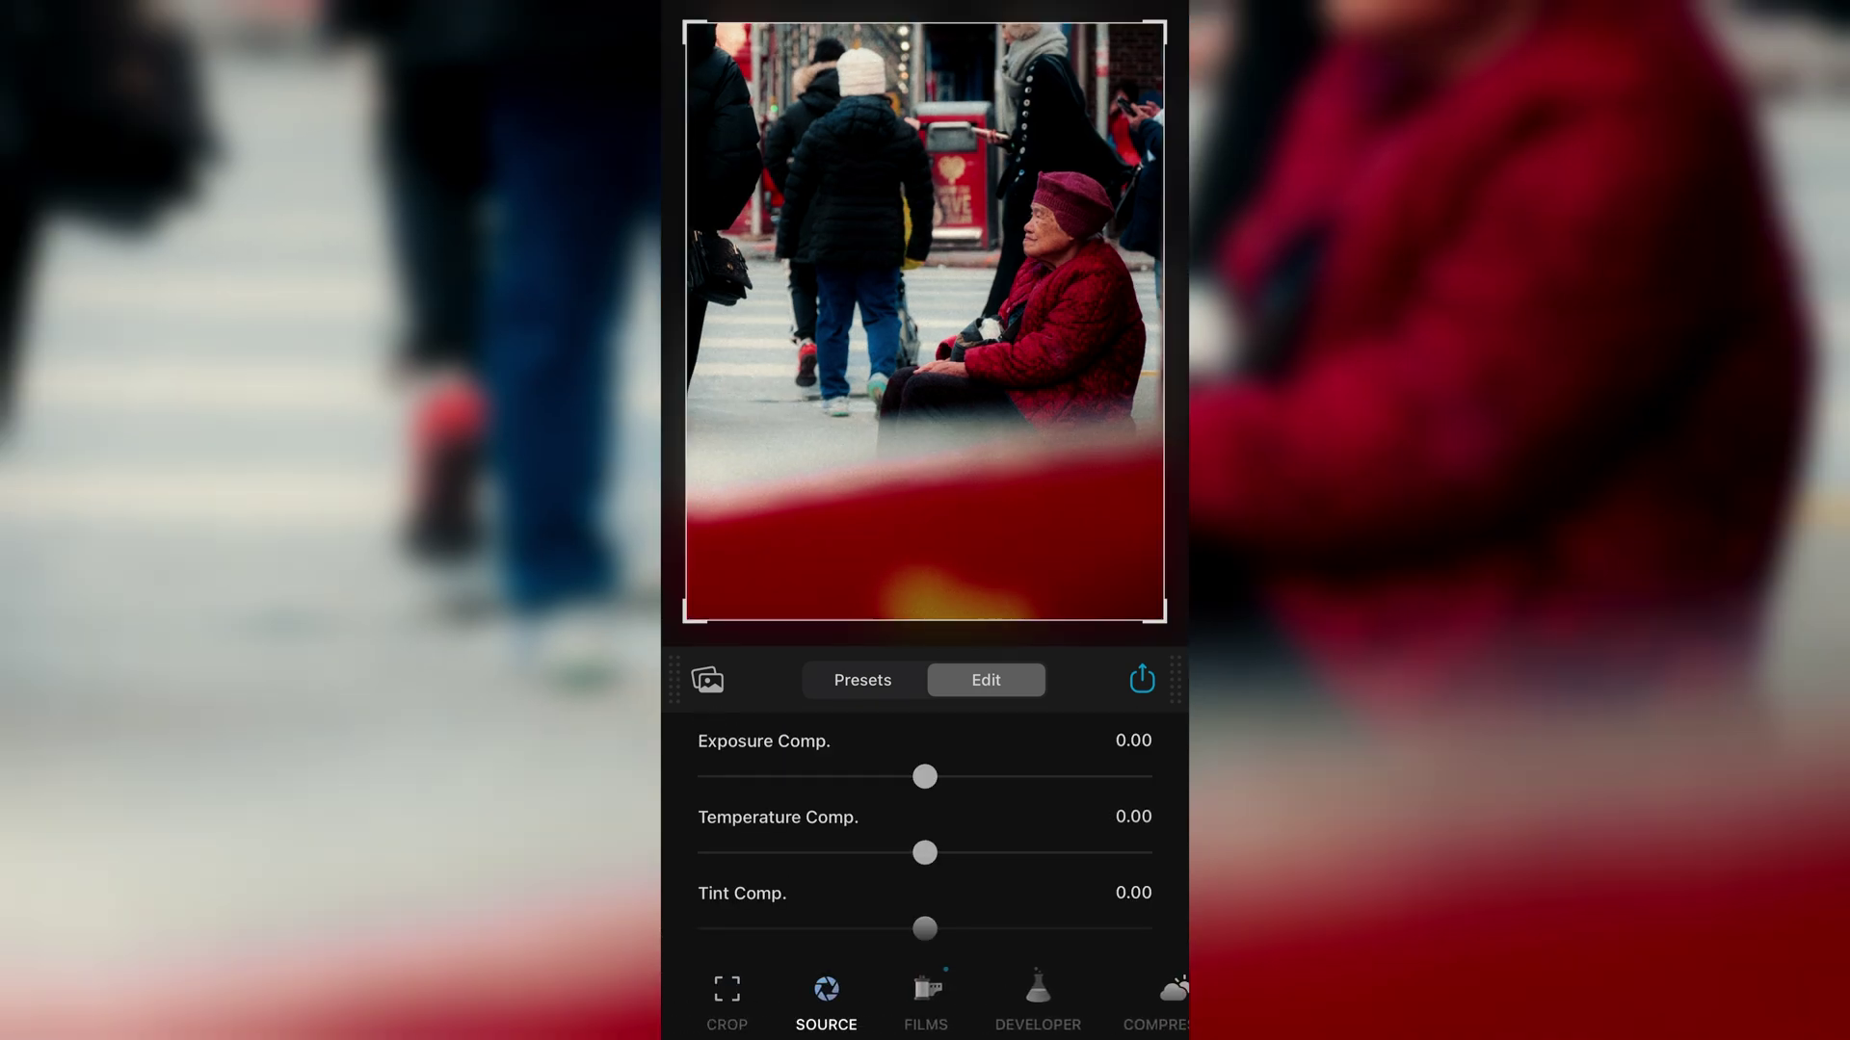
scroll(925, 828, "down", 2)
scroll(925, 829, "up", 2)
scroll(925, 829, "down", 2)
scroll(925, 829, "down", 2)
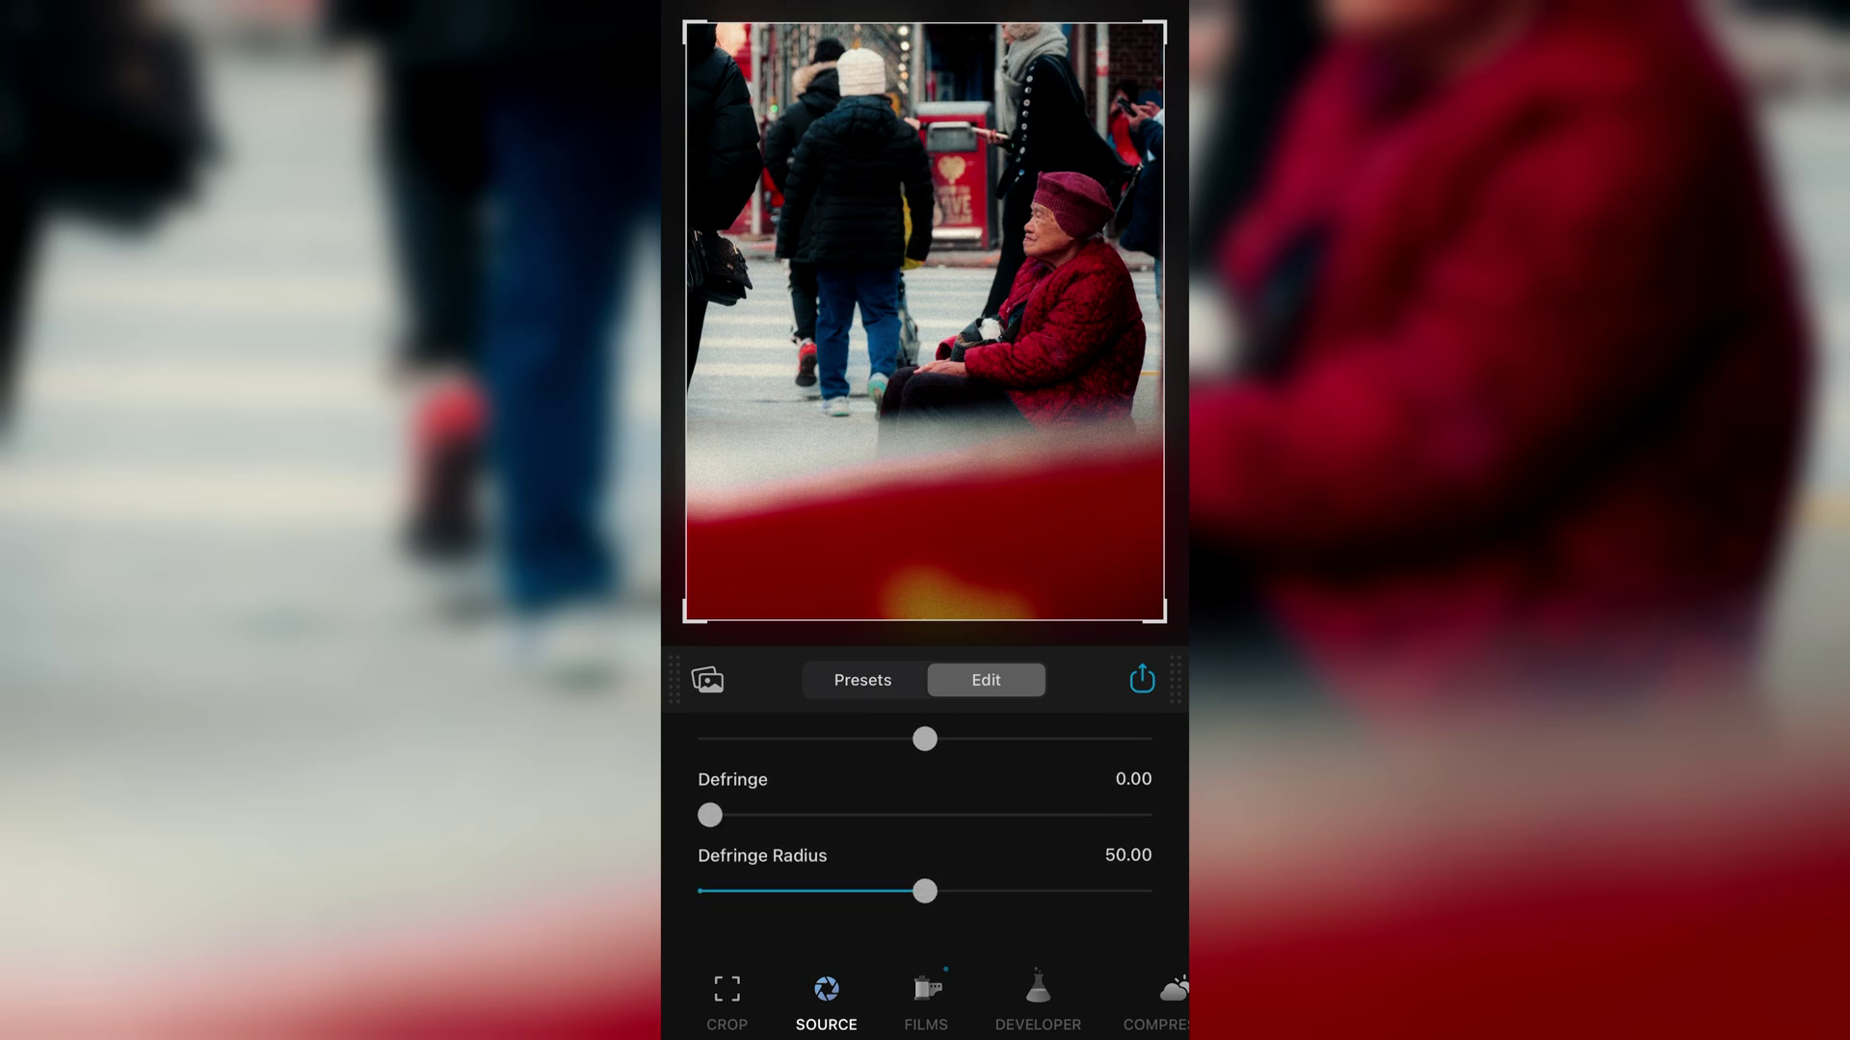
Step: Choose the Fujicolor Print (Industrial) 100 film stock and raise the Developer Color Boost
left_click(926, 997)
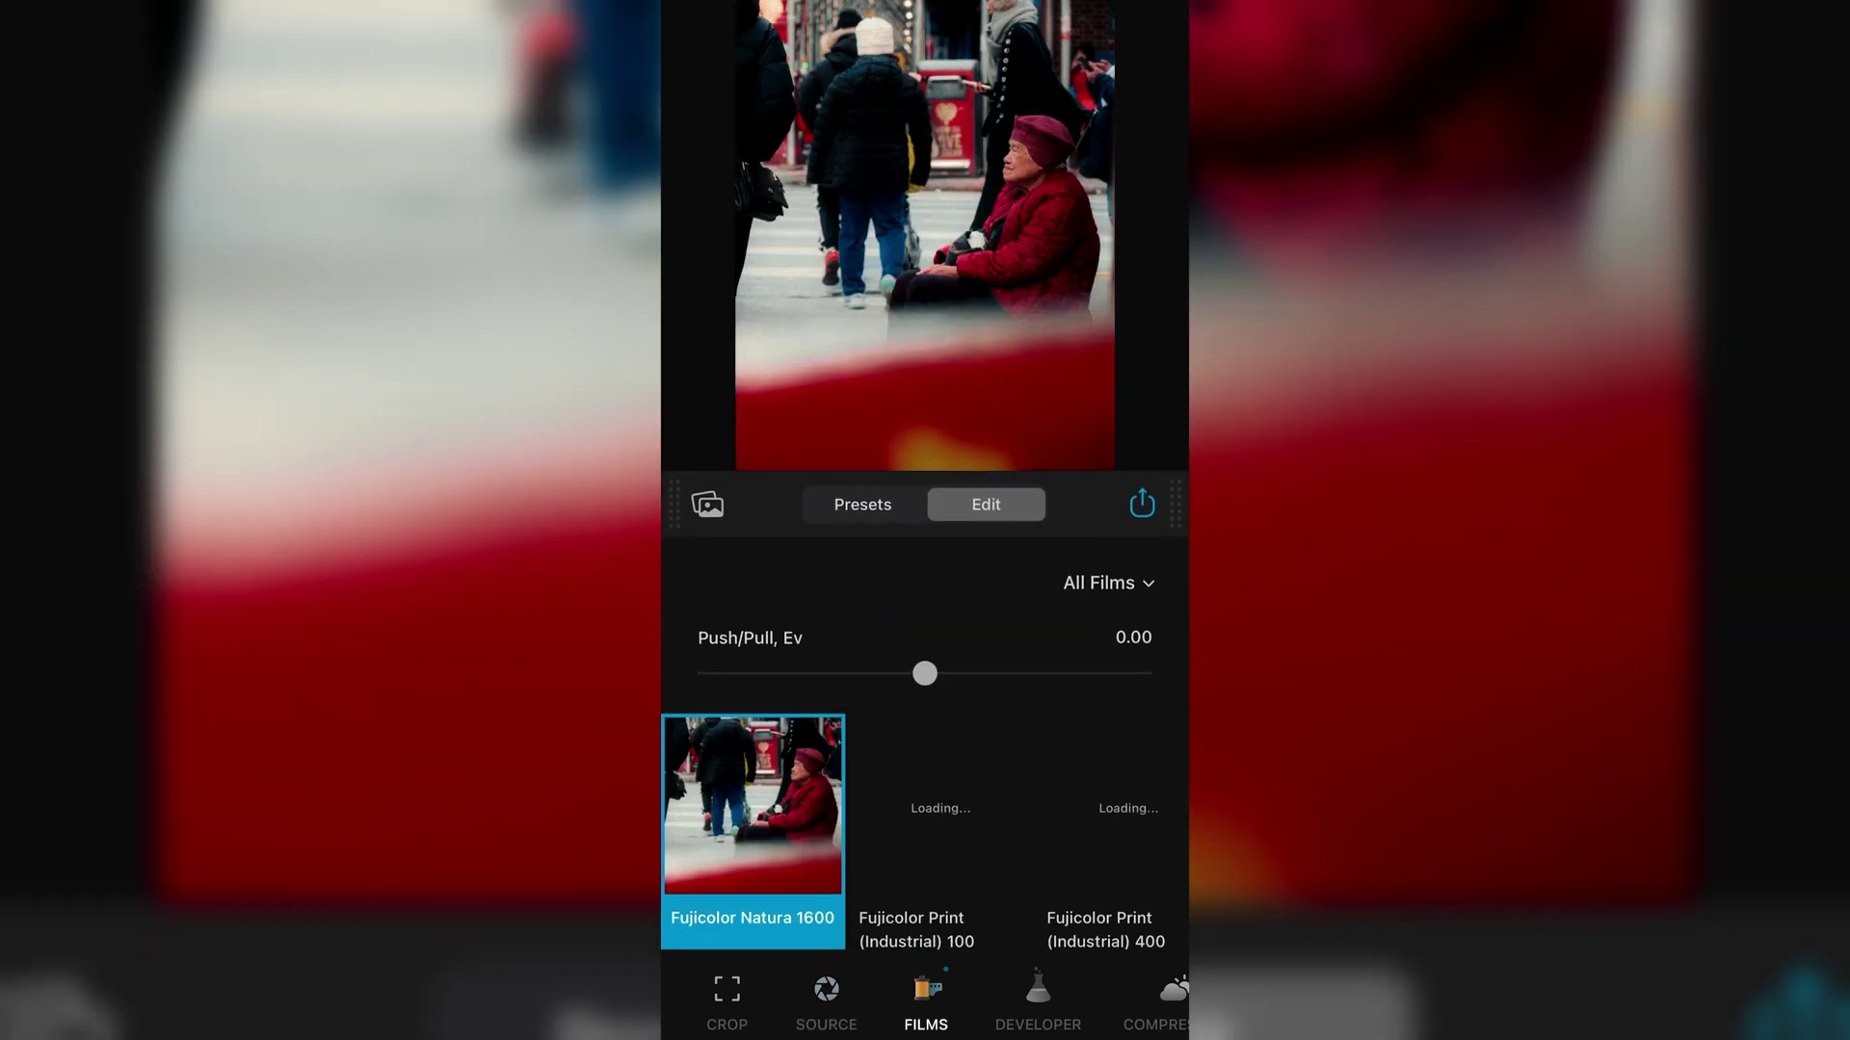
left_click(939, 809)
left_click(1037, 997)
scroll(925, 828, "down", 1)
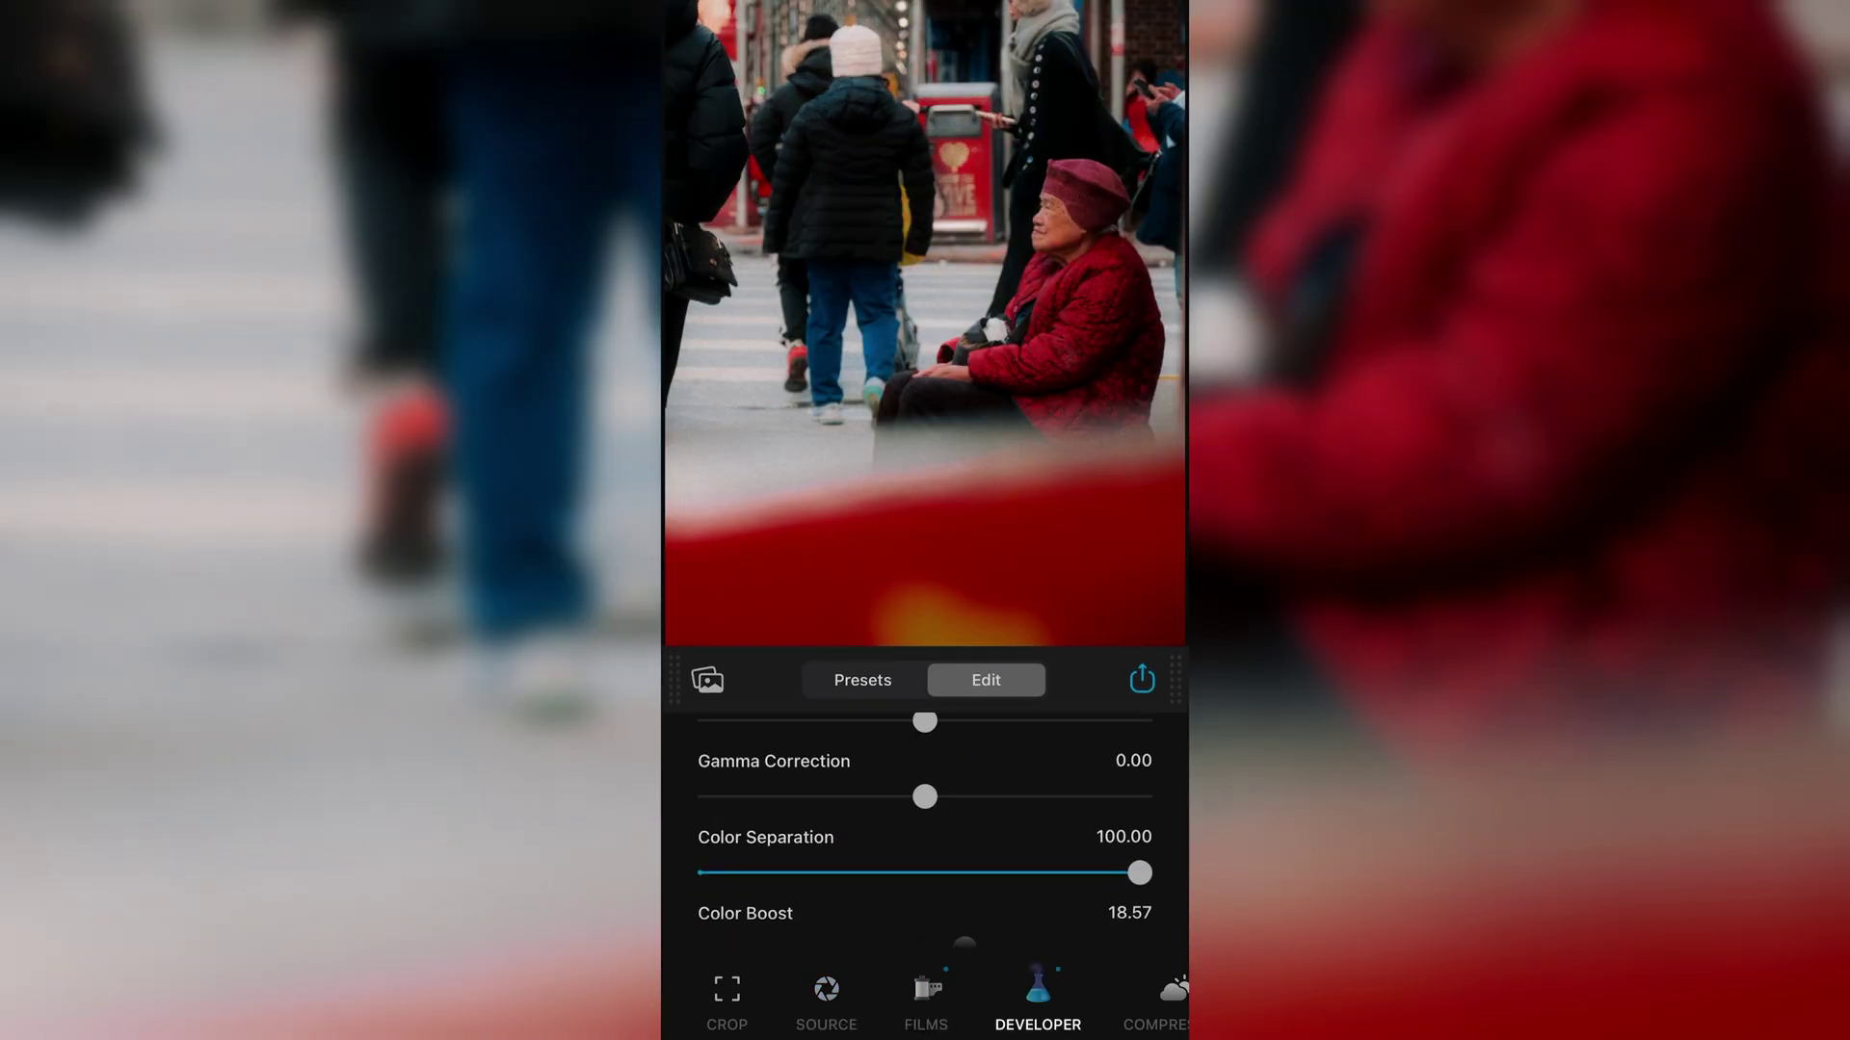
scroll(925, 829, "down", 1)
mouse_move(964, 900)
left_mouse_down()
mouse_move(1057, 901)
mouse_move(969, 901)
left_mouse_up()
Step: Review the Compression and Expand black and white point settings
left_click(1156, 997)
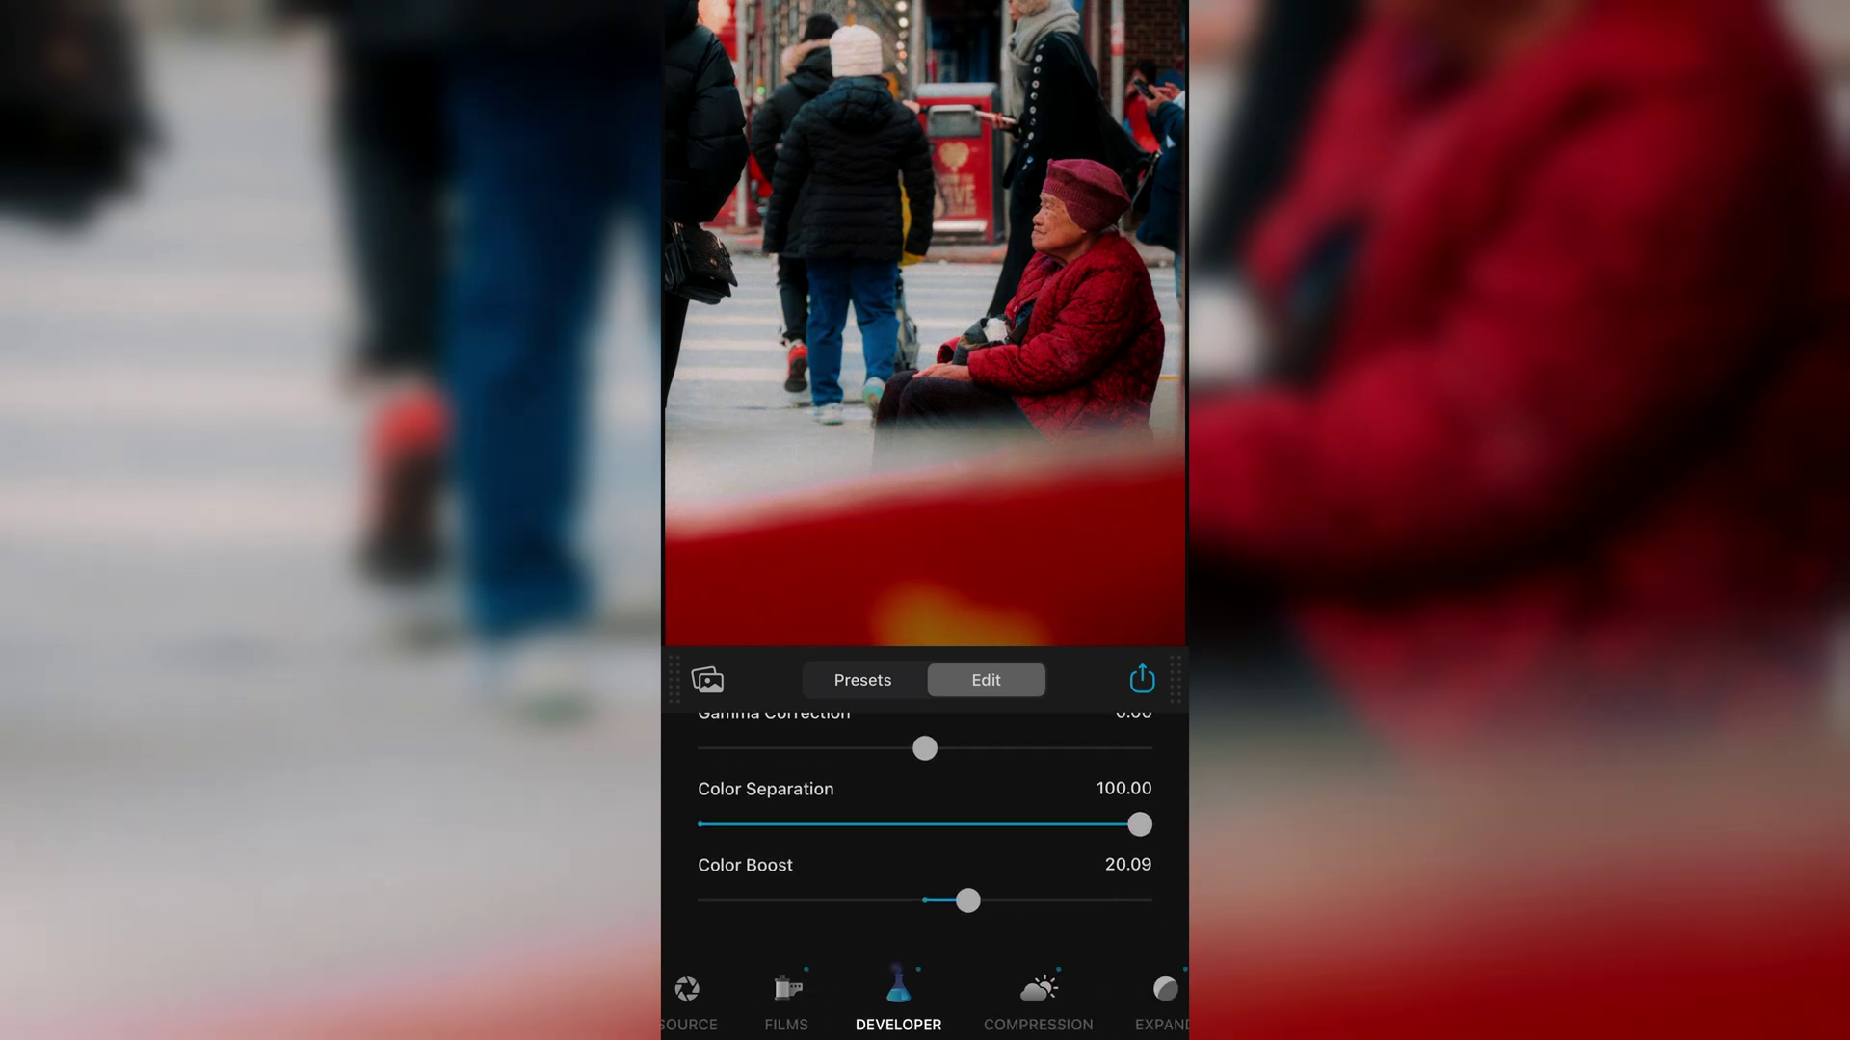
scroll(924, 829, "down", 2)
scroll(925, 828, "up", 1)
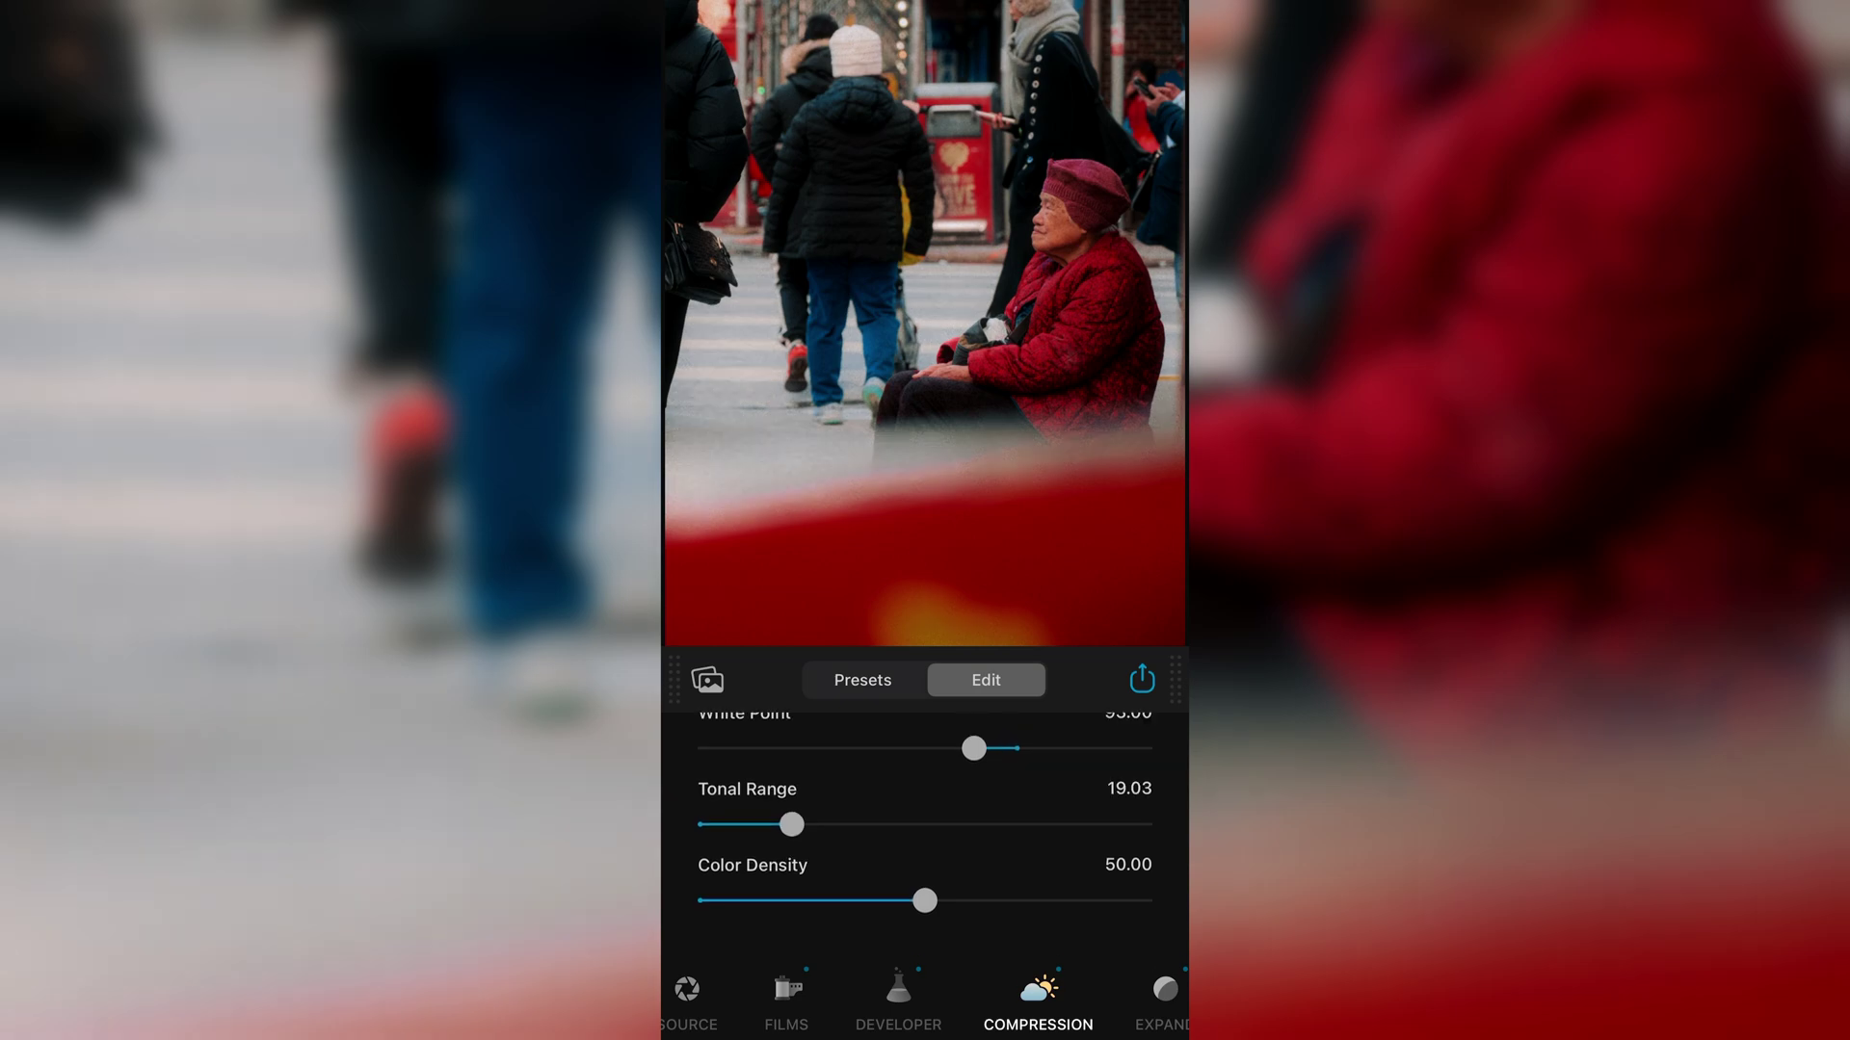
scroll(925, 997, "right", 2)
left_click(1005, 997)
scroll(925, 997, "right", 4)
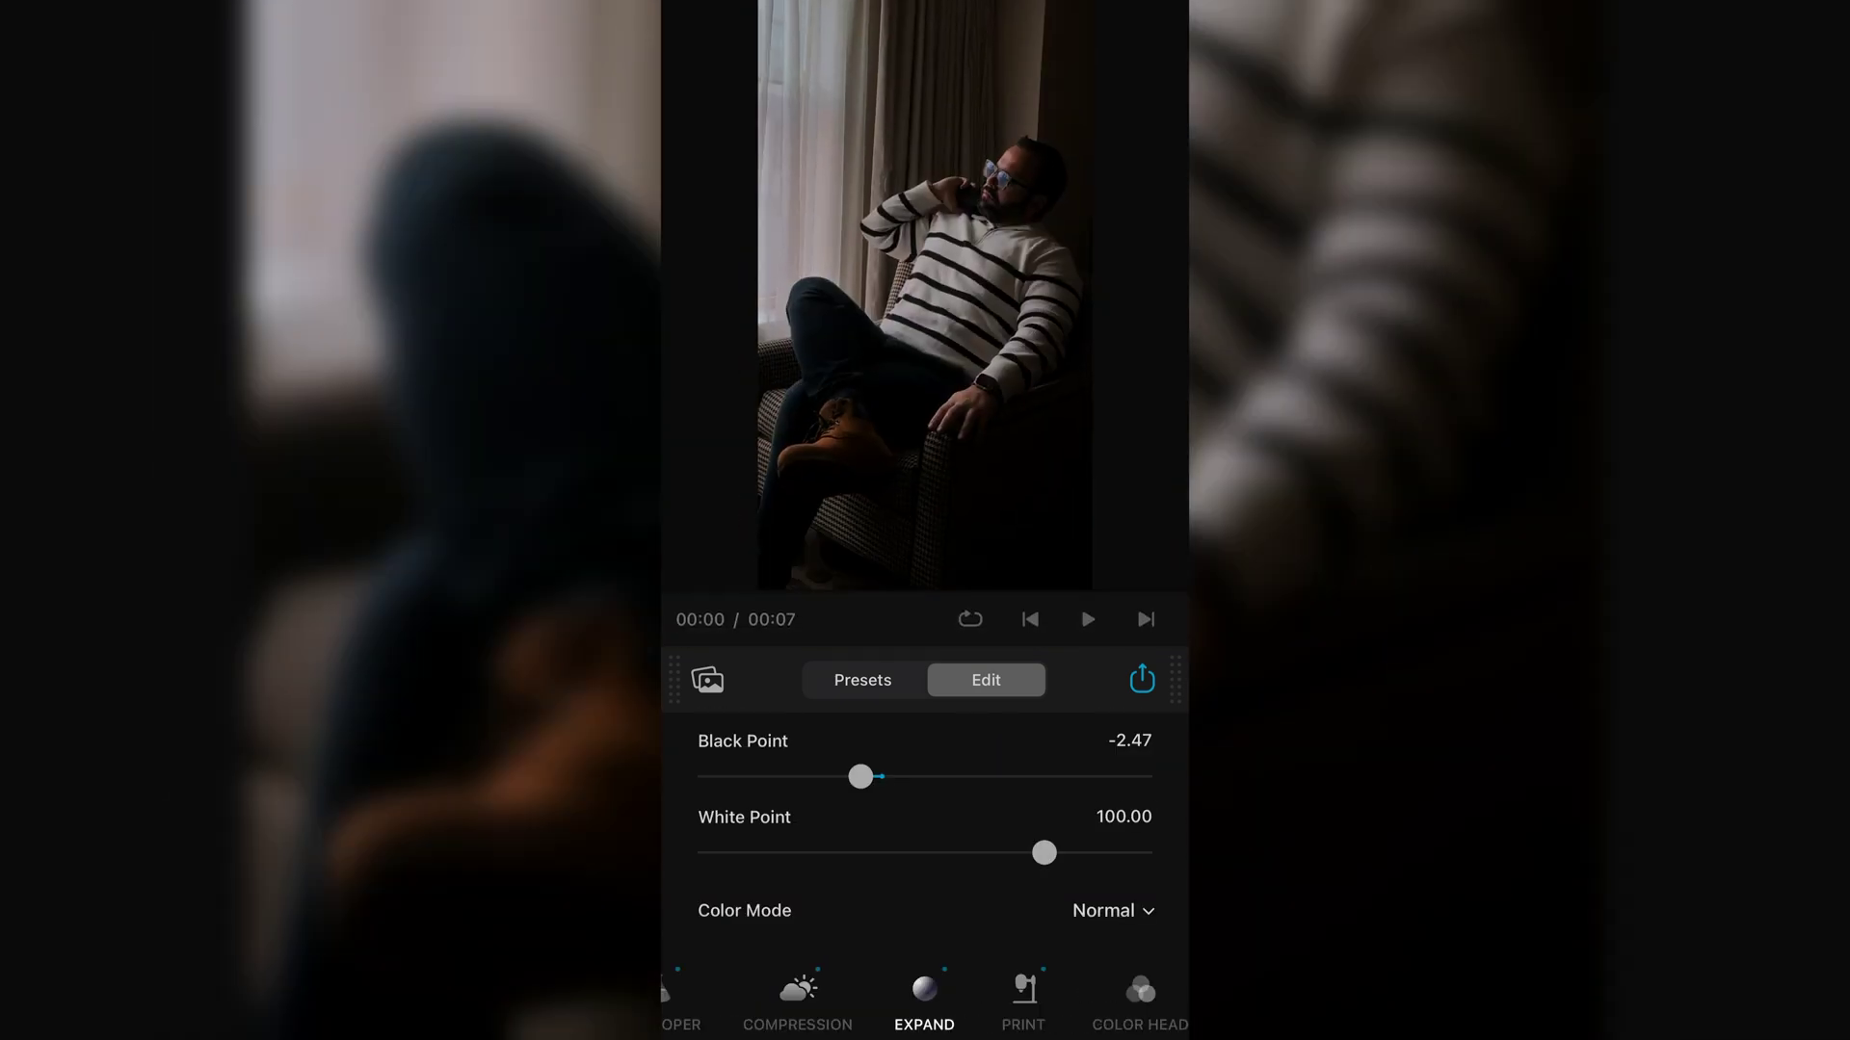
Step: Compare Print 400, Pro 400H and Superia 1600 stocks, settling on Fujicolor Pro 400H
scroll(924, 1002, "left", 2)
left_click(735, 1006)
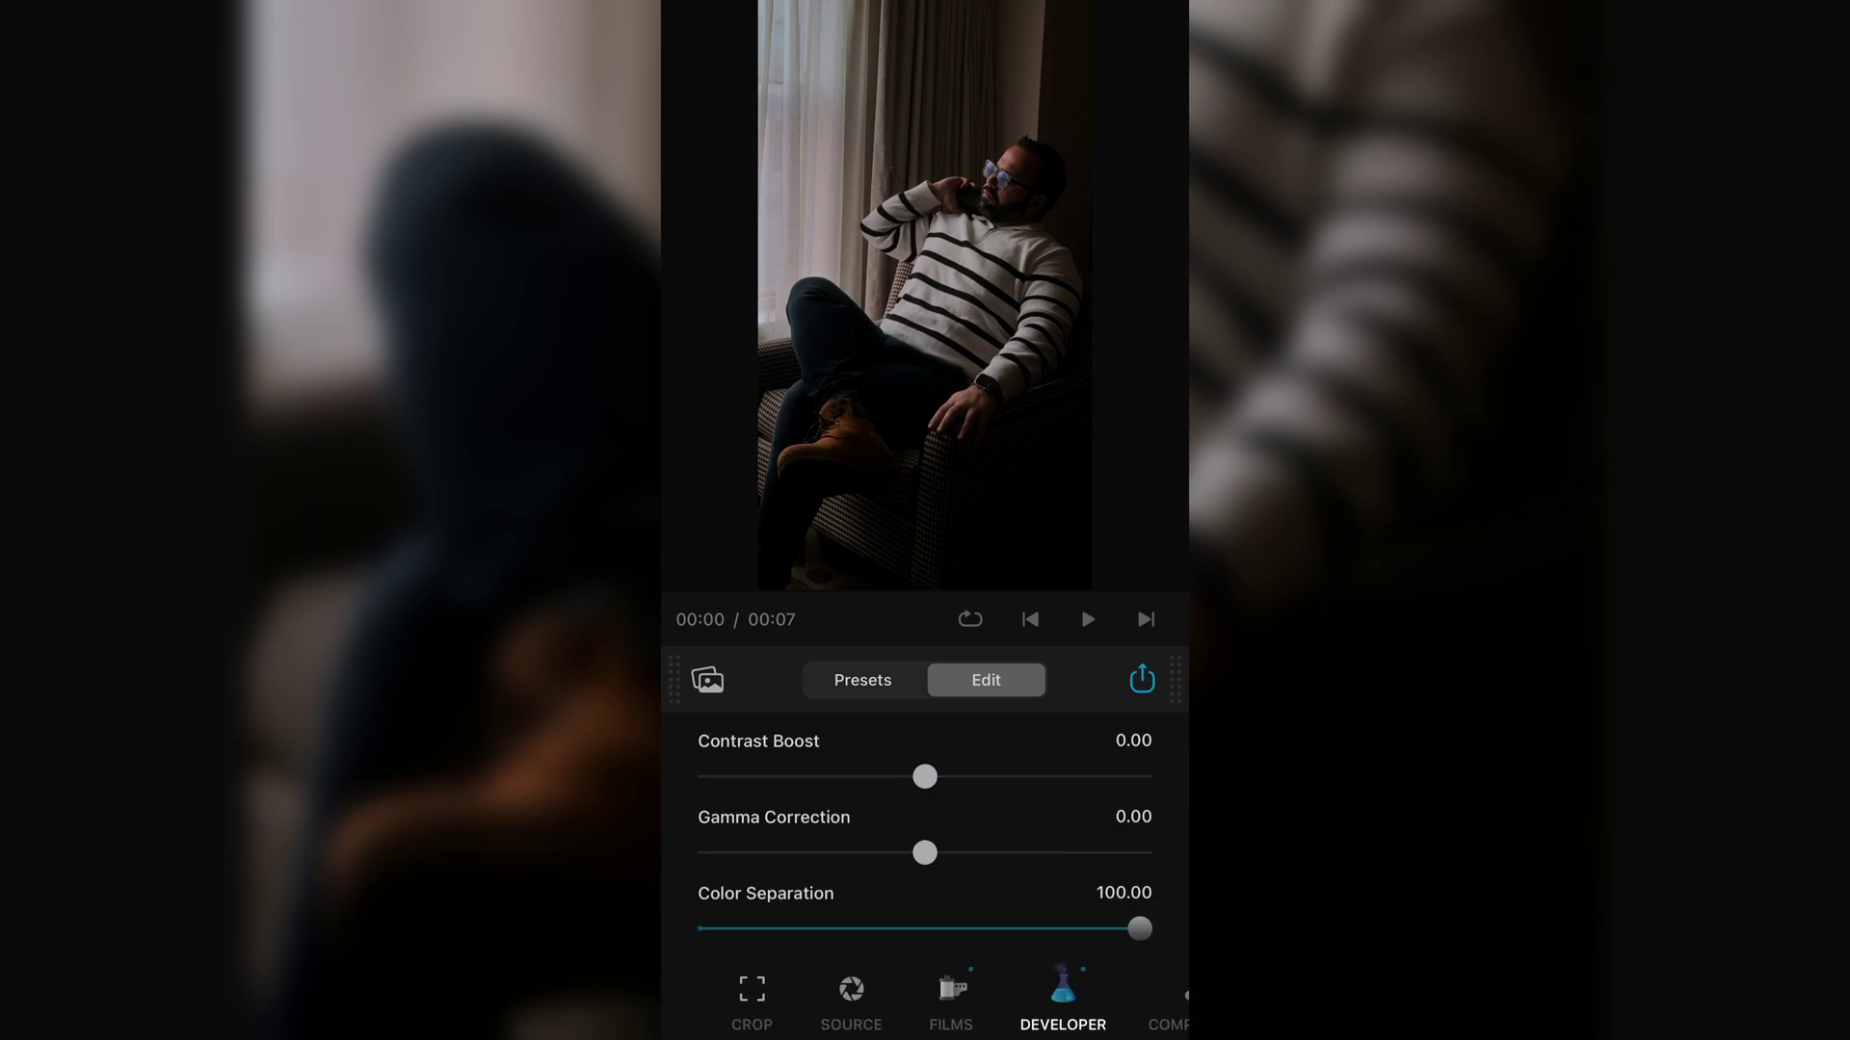
left_click(929, 1002)
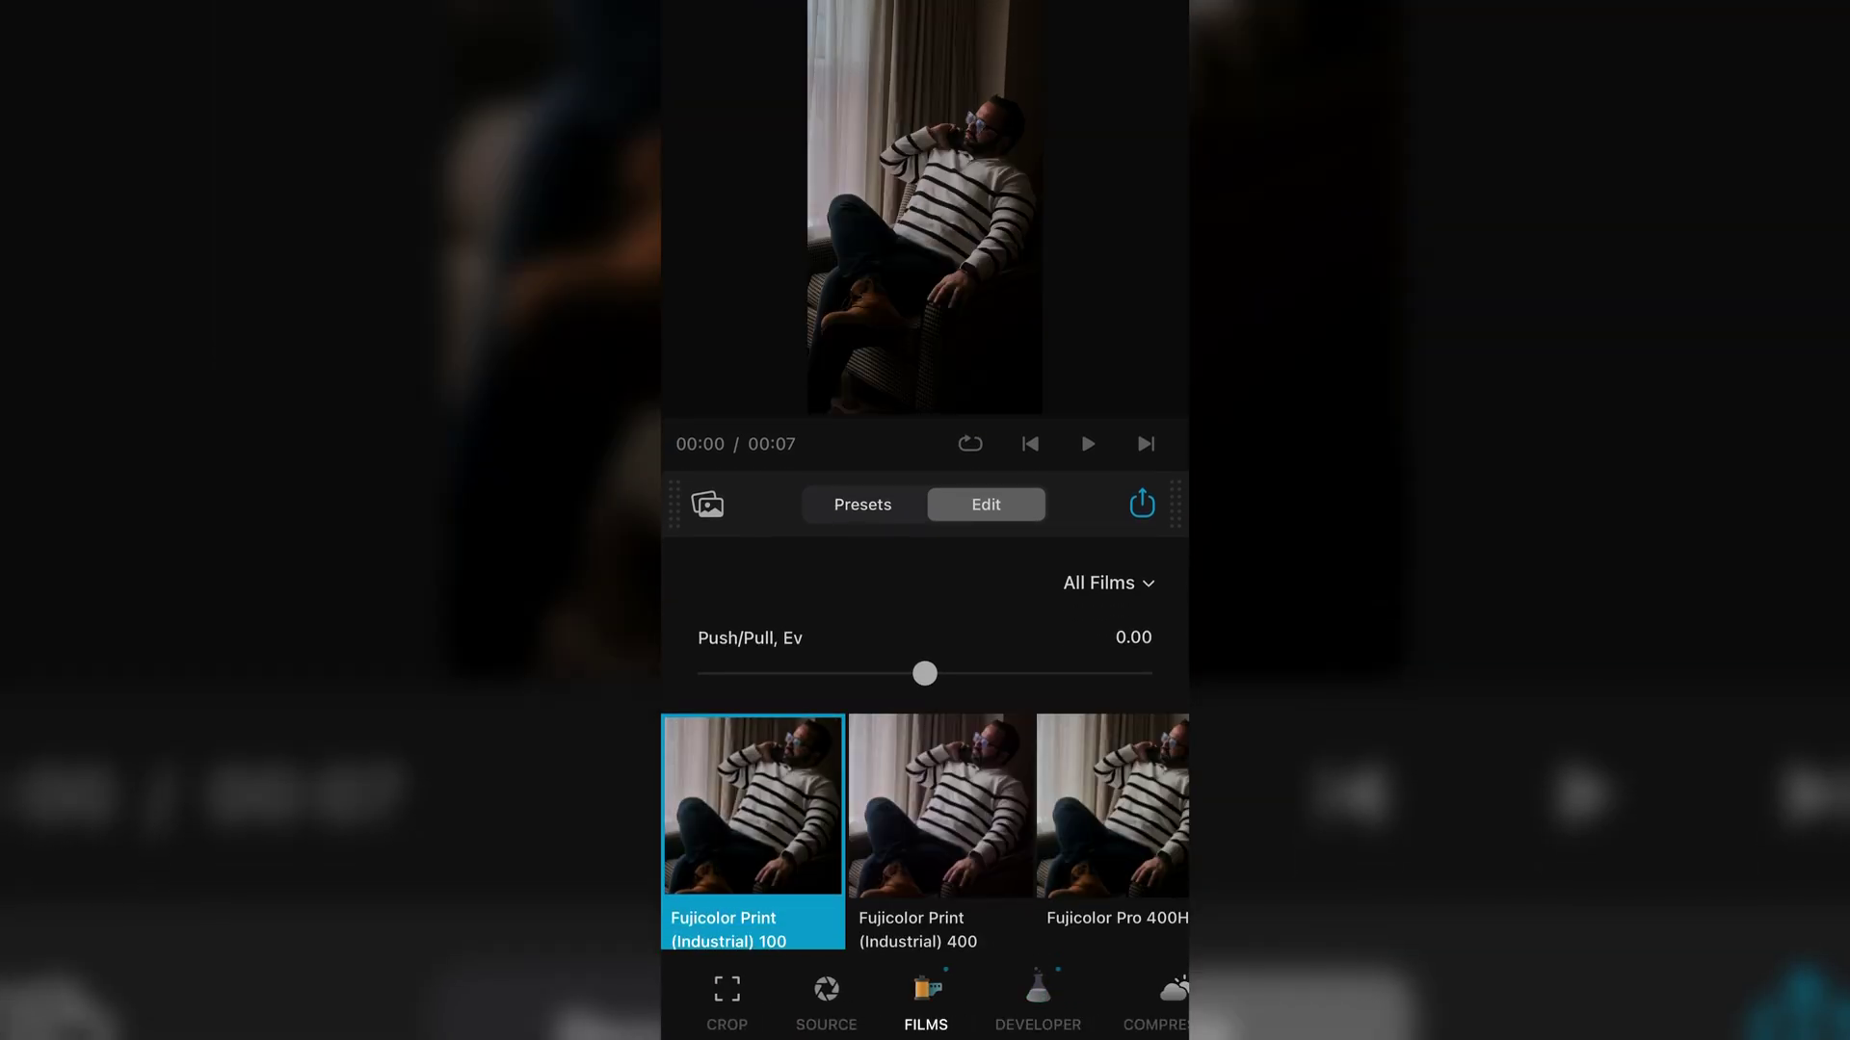
left_click(940, 809)
left_click(987, 809)
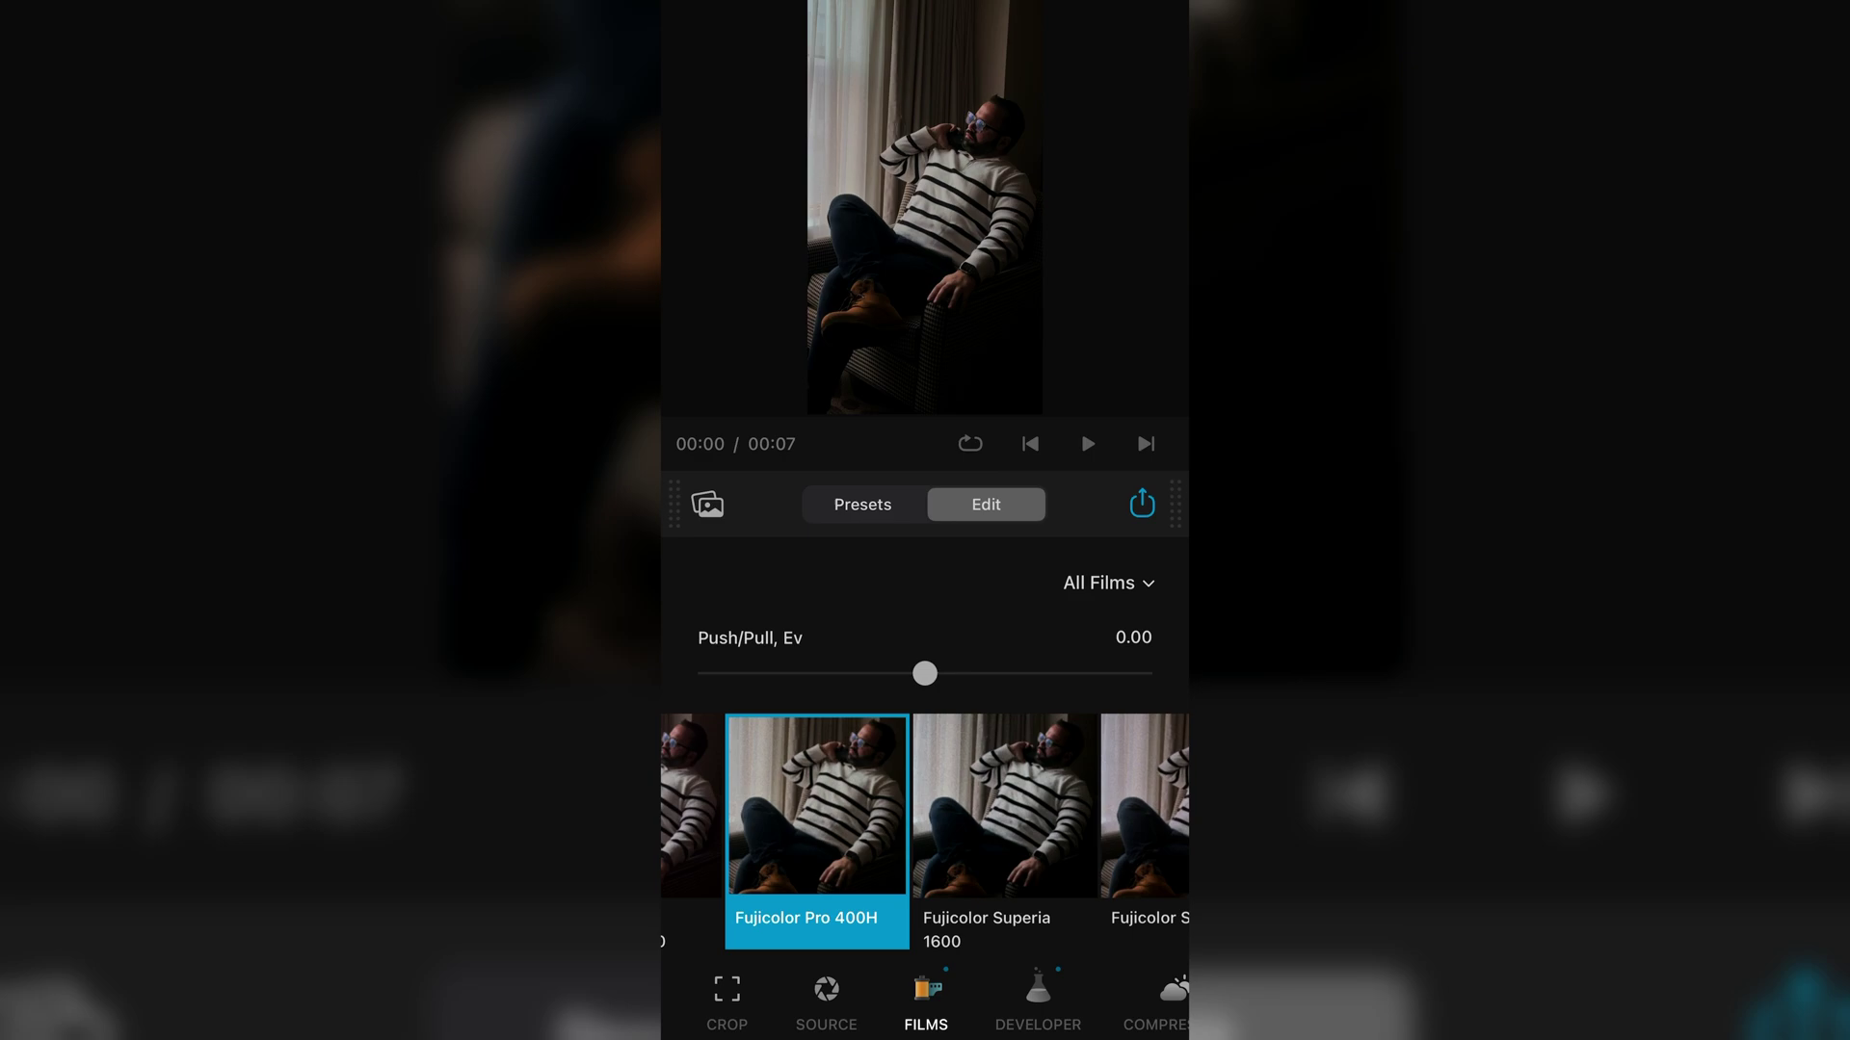
left_click(1005, 809)
left_click(817, 810)
Step: Review Developer, Compression and Expand settings, then check the export quality choices without exporting
left_click(1038, 1002)
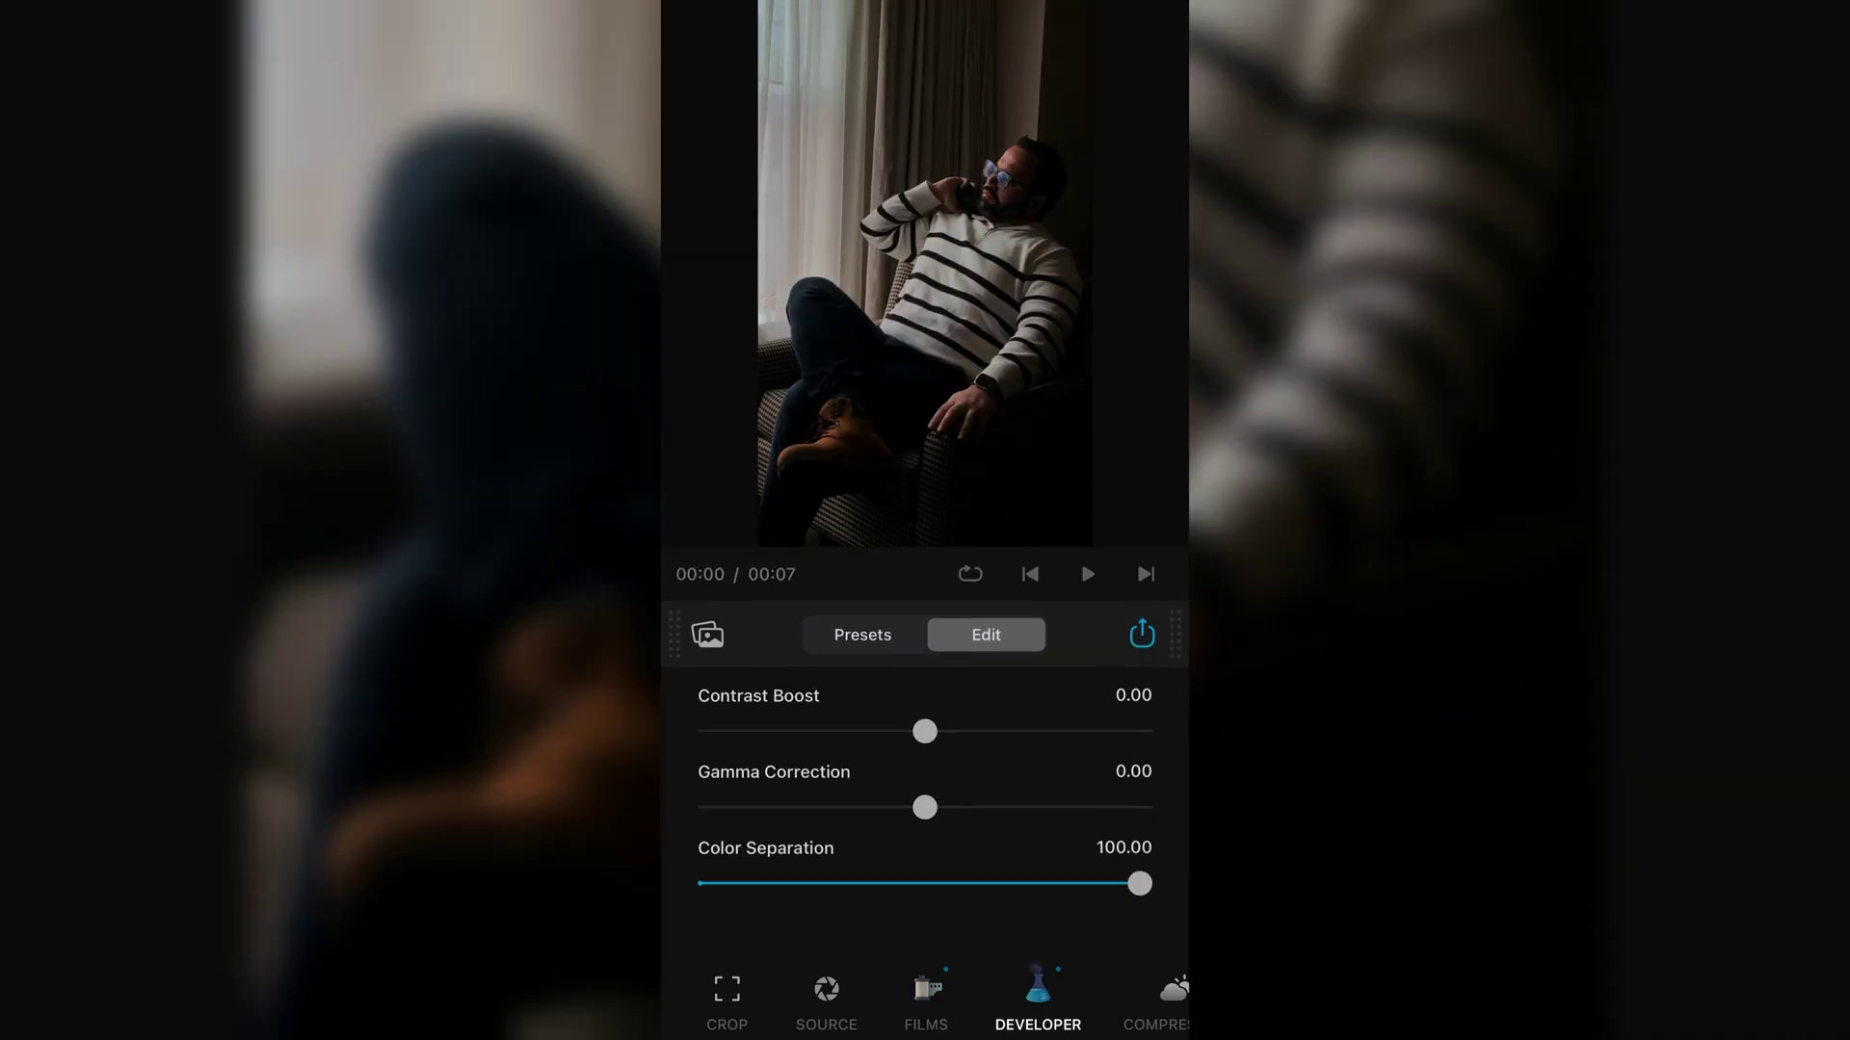
scroll(925, 847, "down", 1)
left_click(1156, 1002)
left_click(1077, 1002)
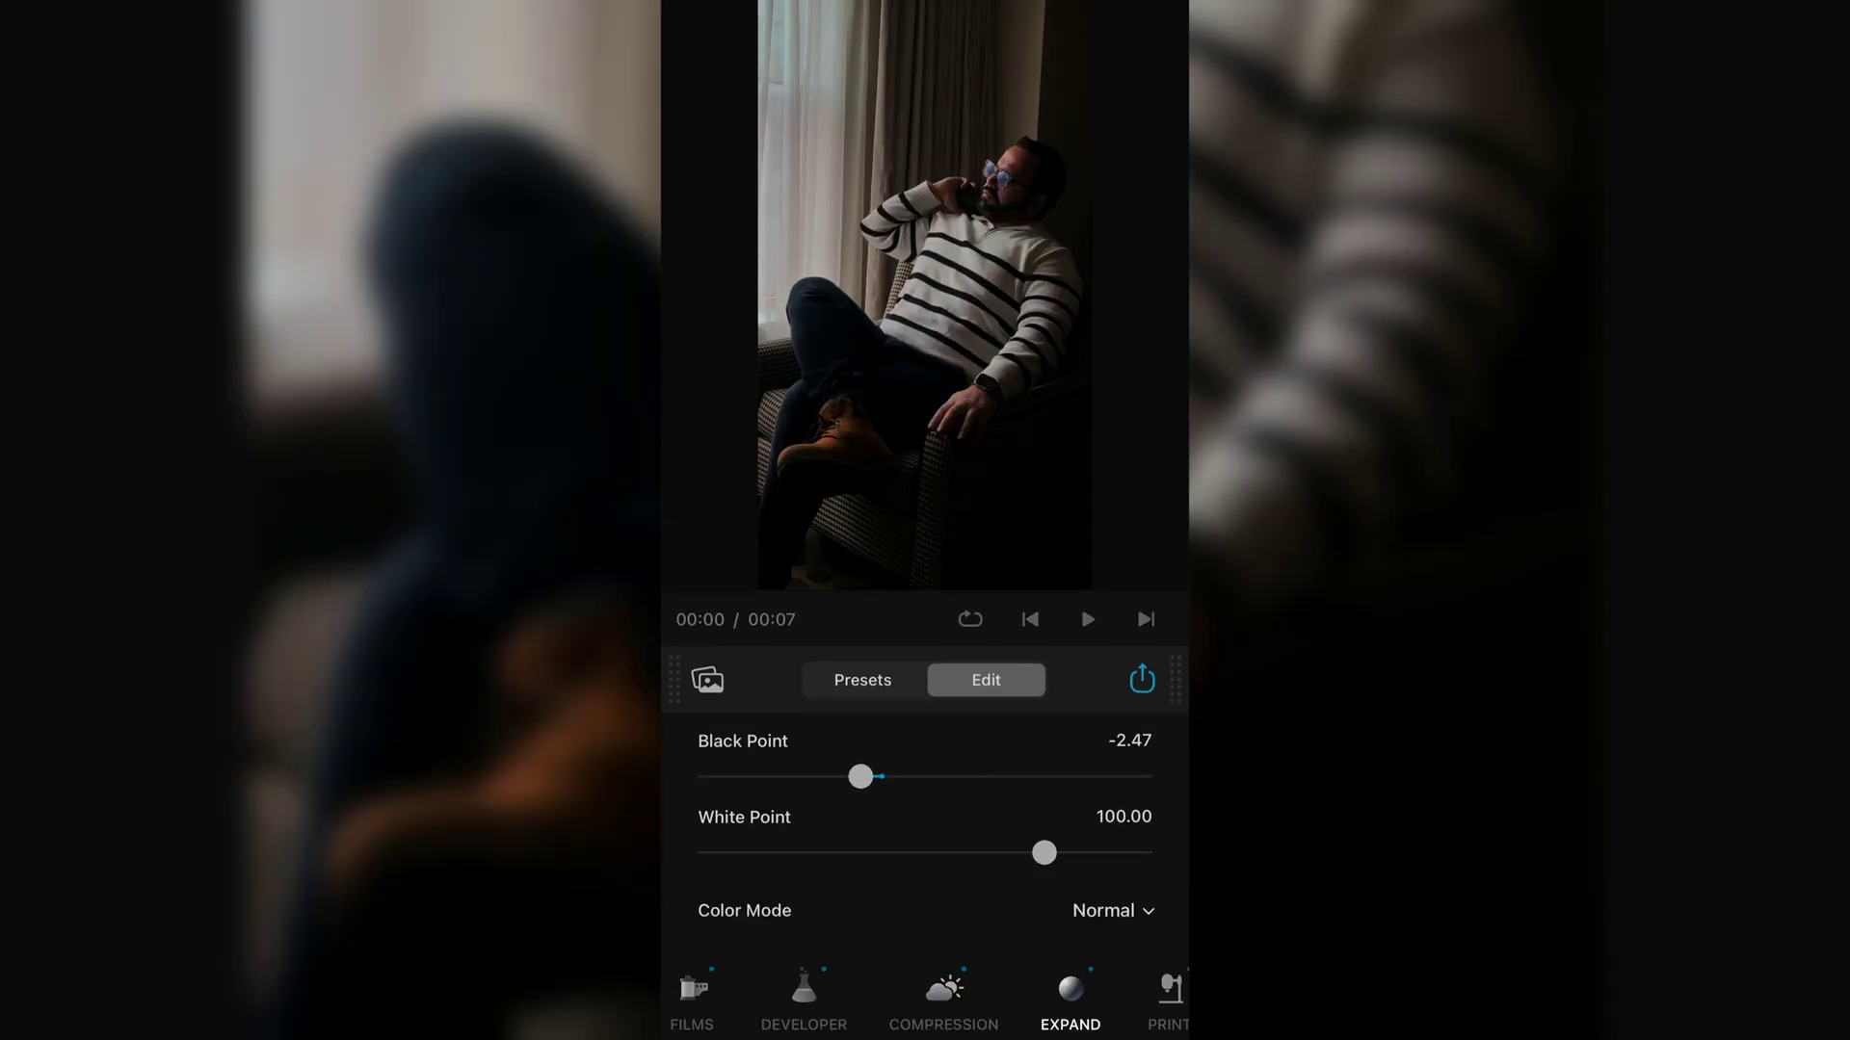
scroll(925, 819, "up", 1)
left_click(1141, 679)
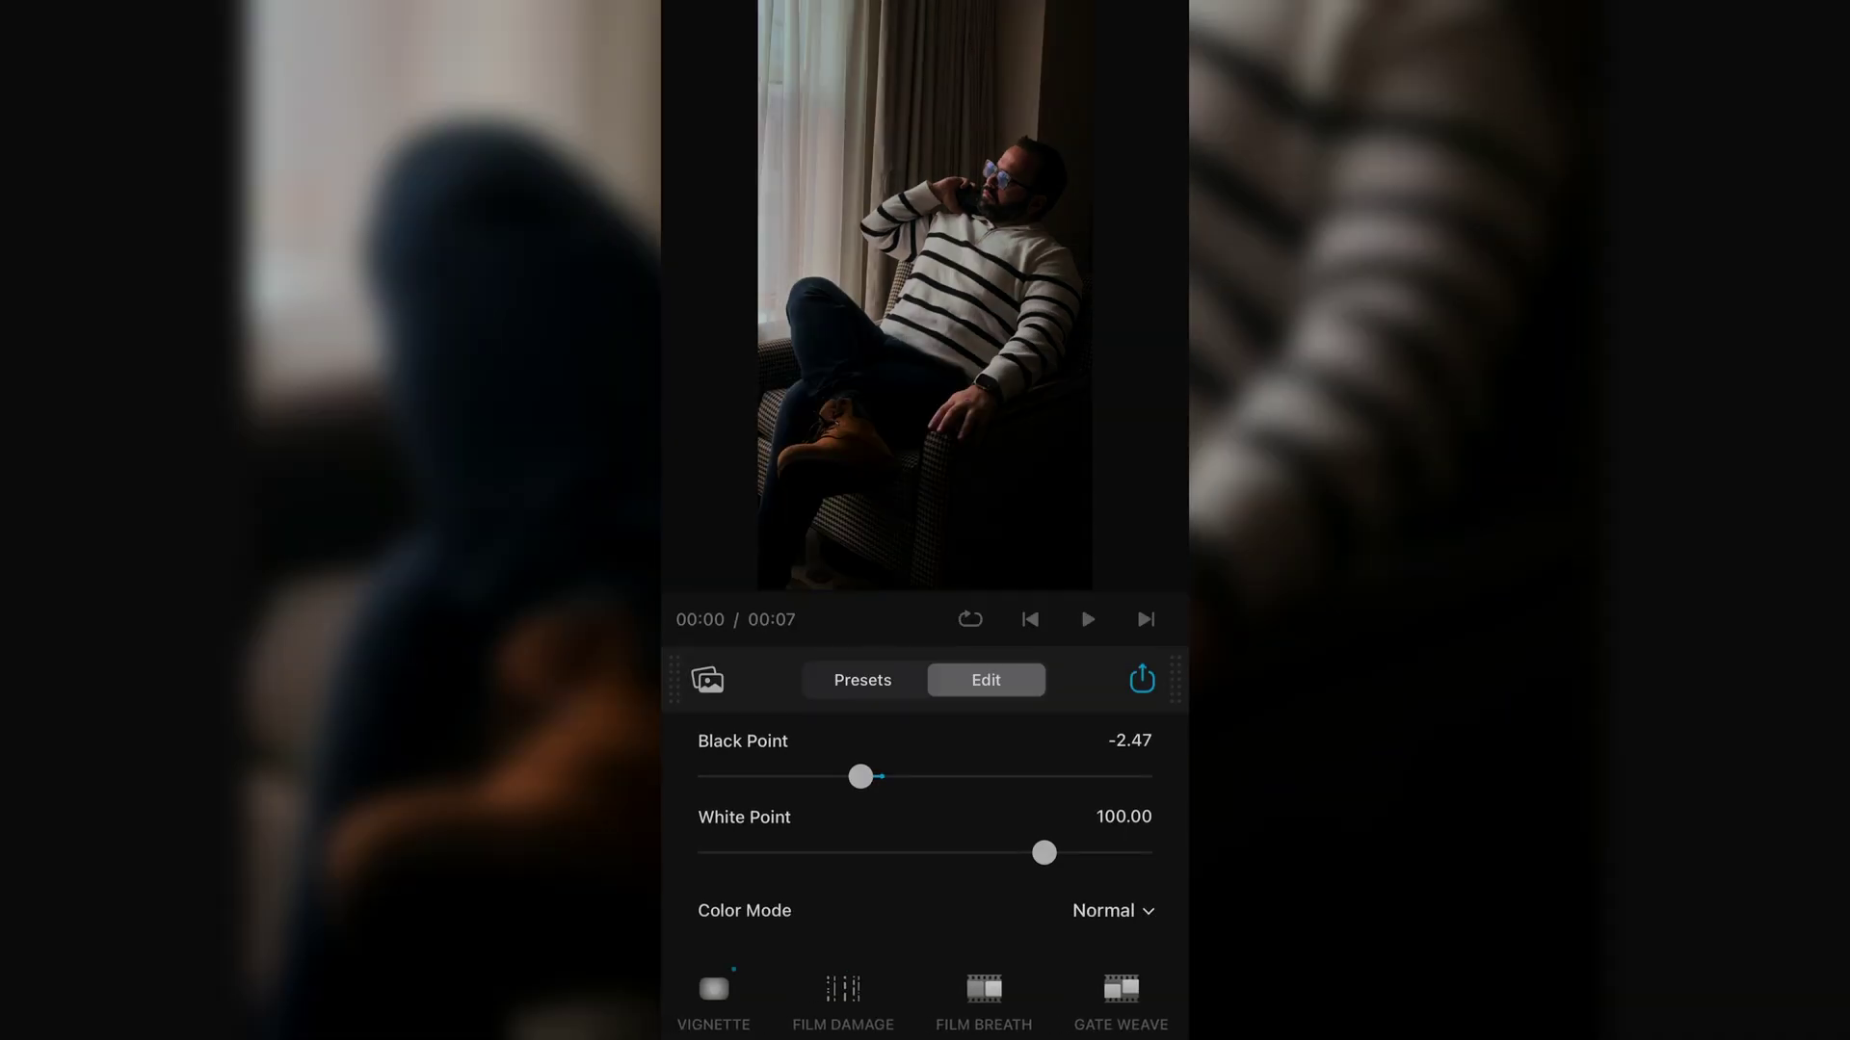
left_click_drag(694, 997, 1015, 997)
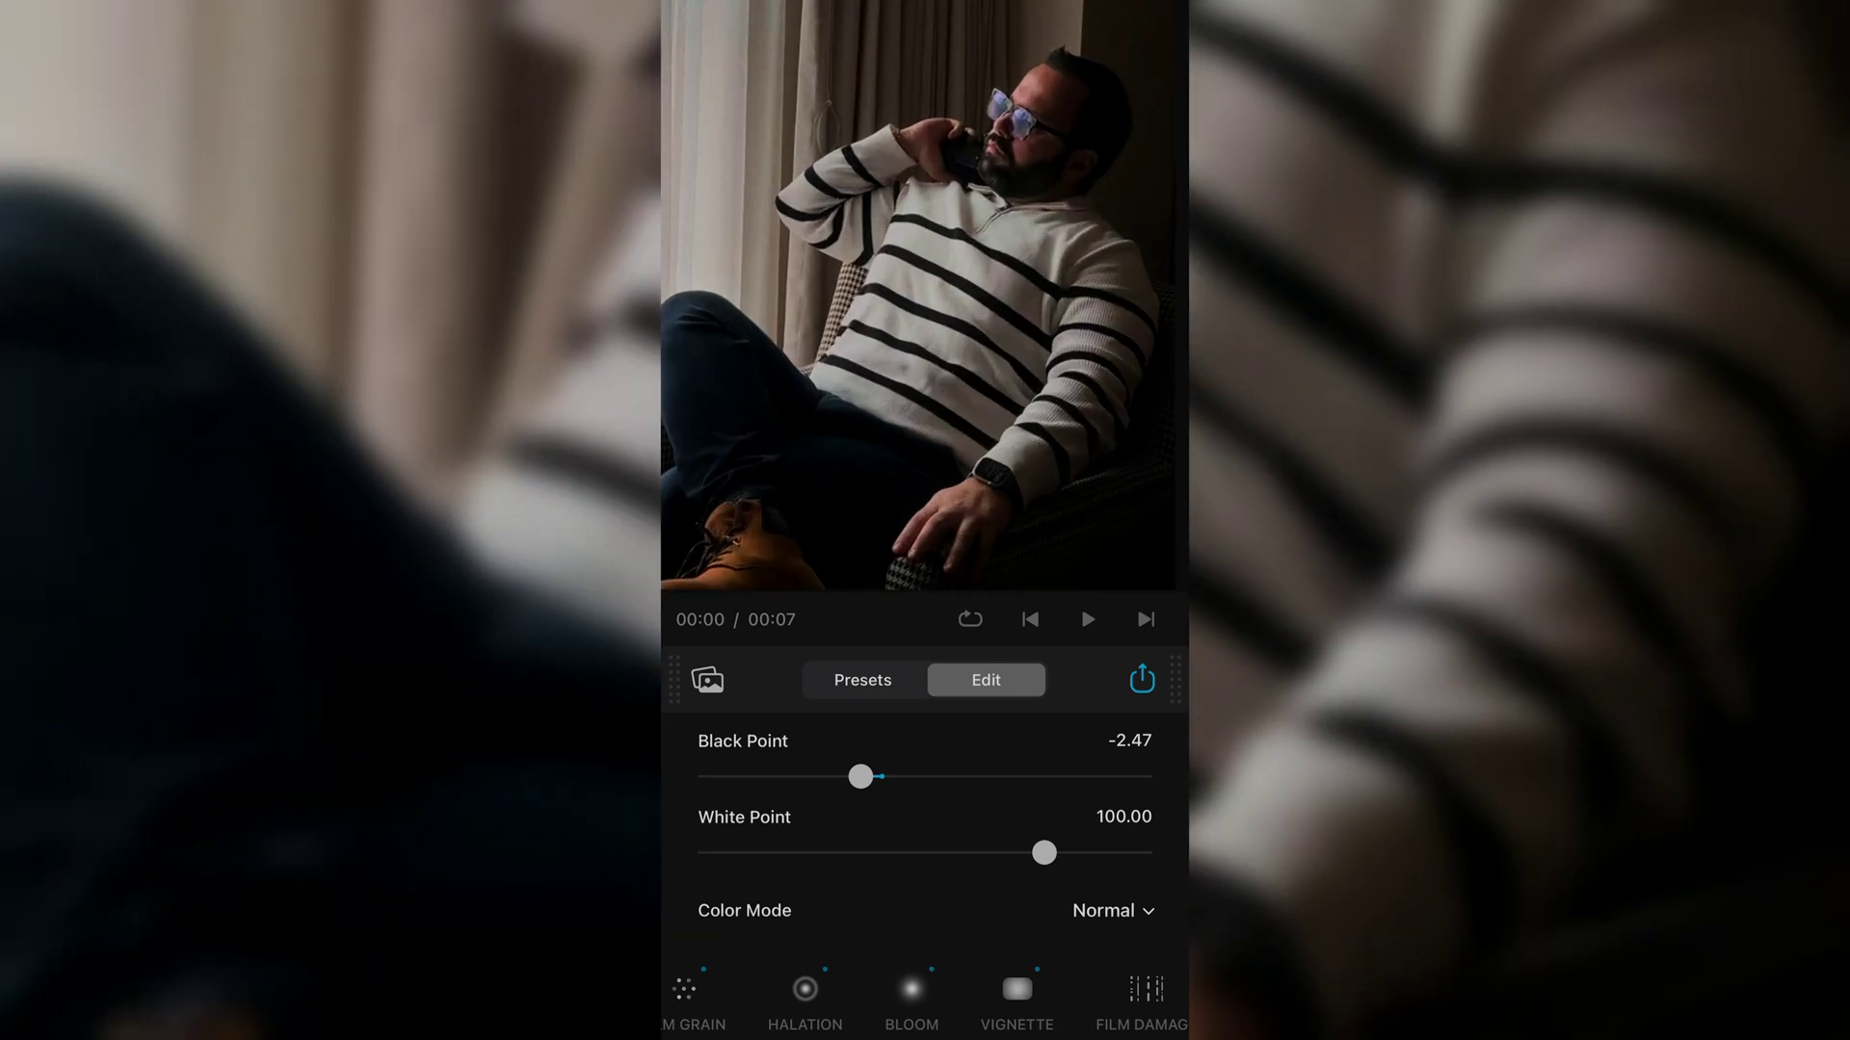